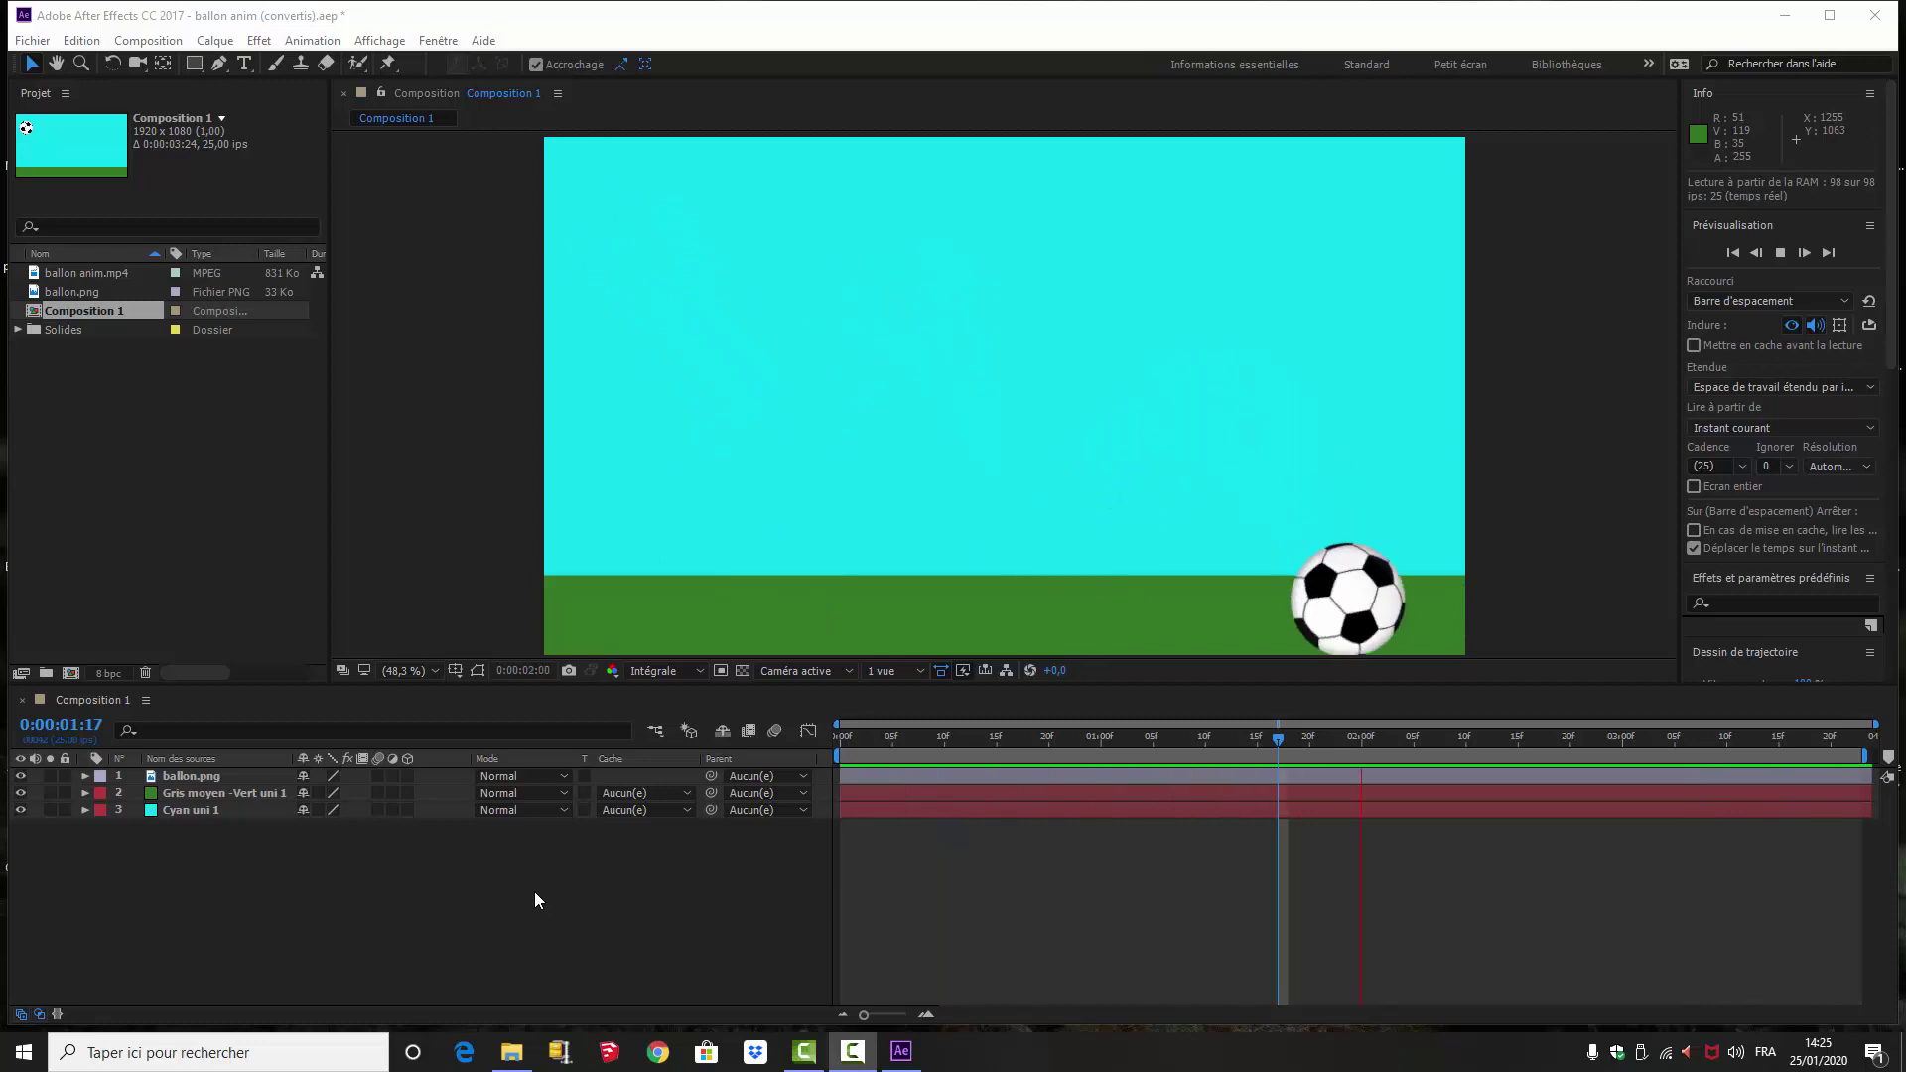
- Delete the already animated ballon.png layer from Composition 1
click(195, 784)
click(193, 772)
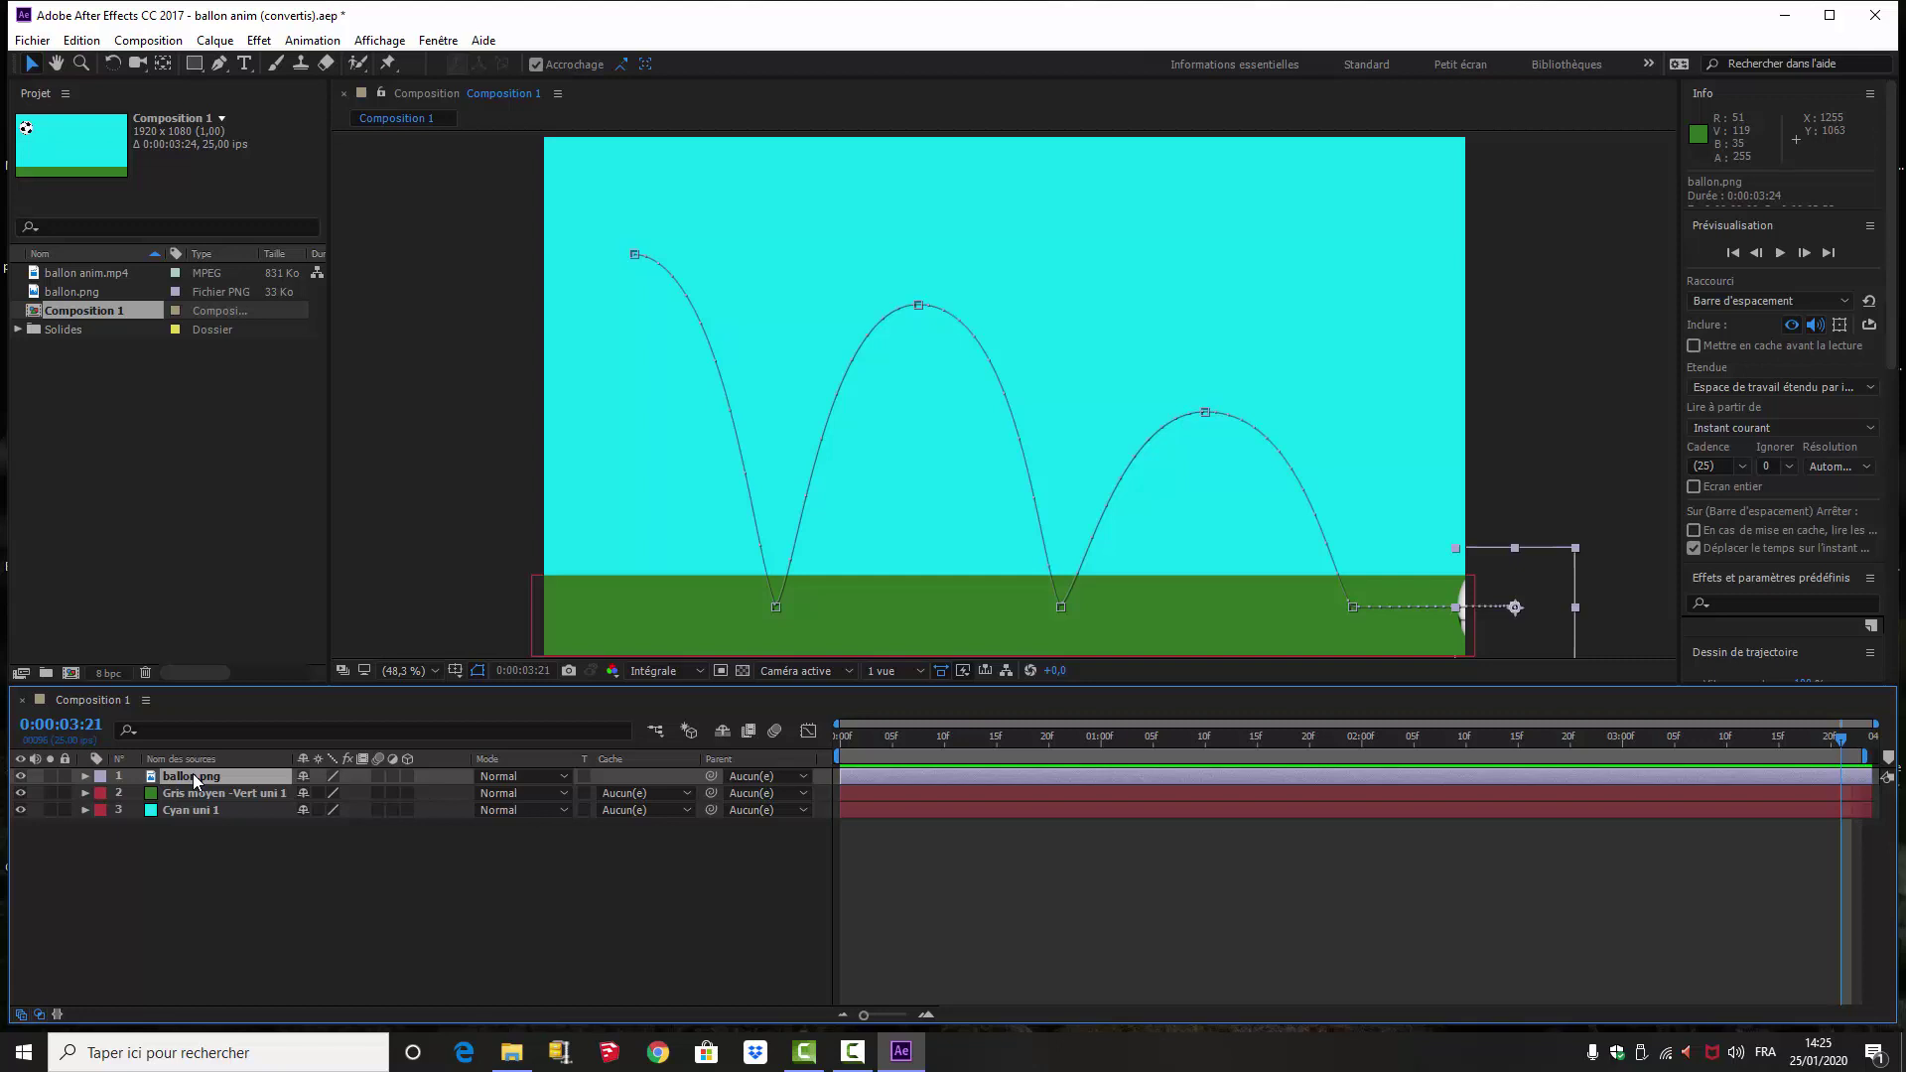
key(Delete)
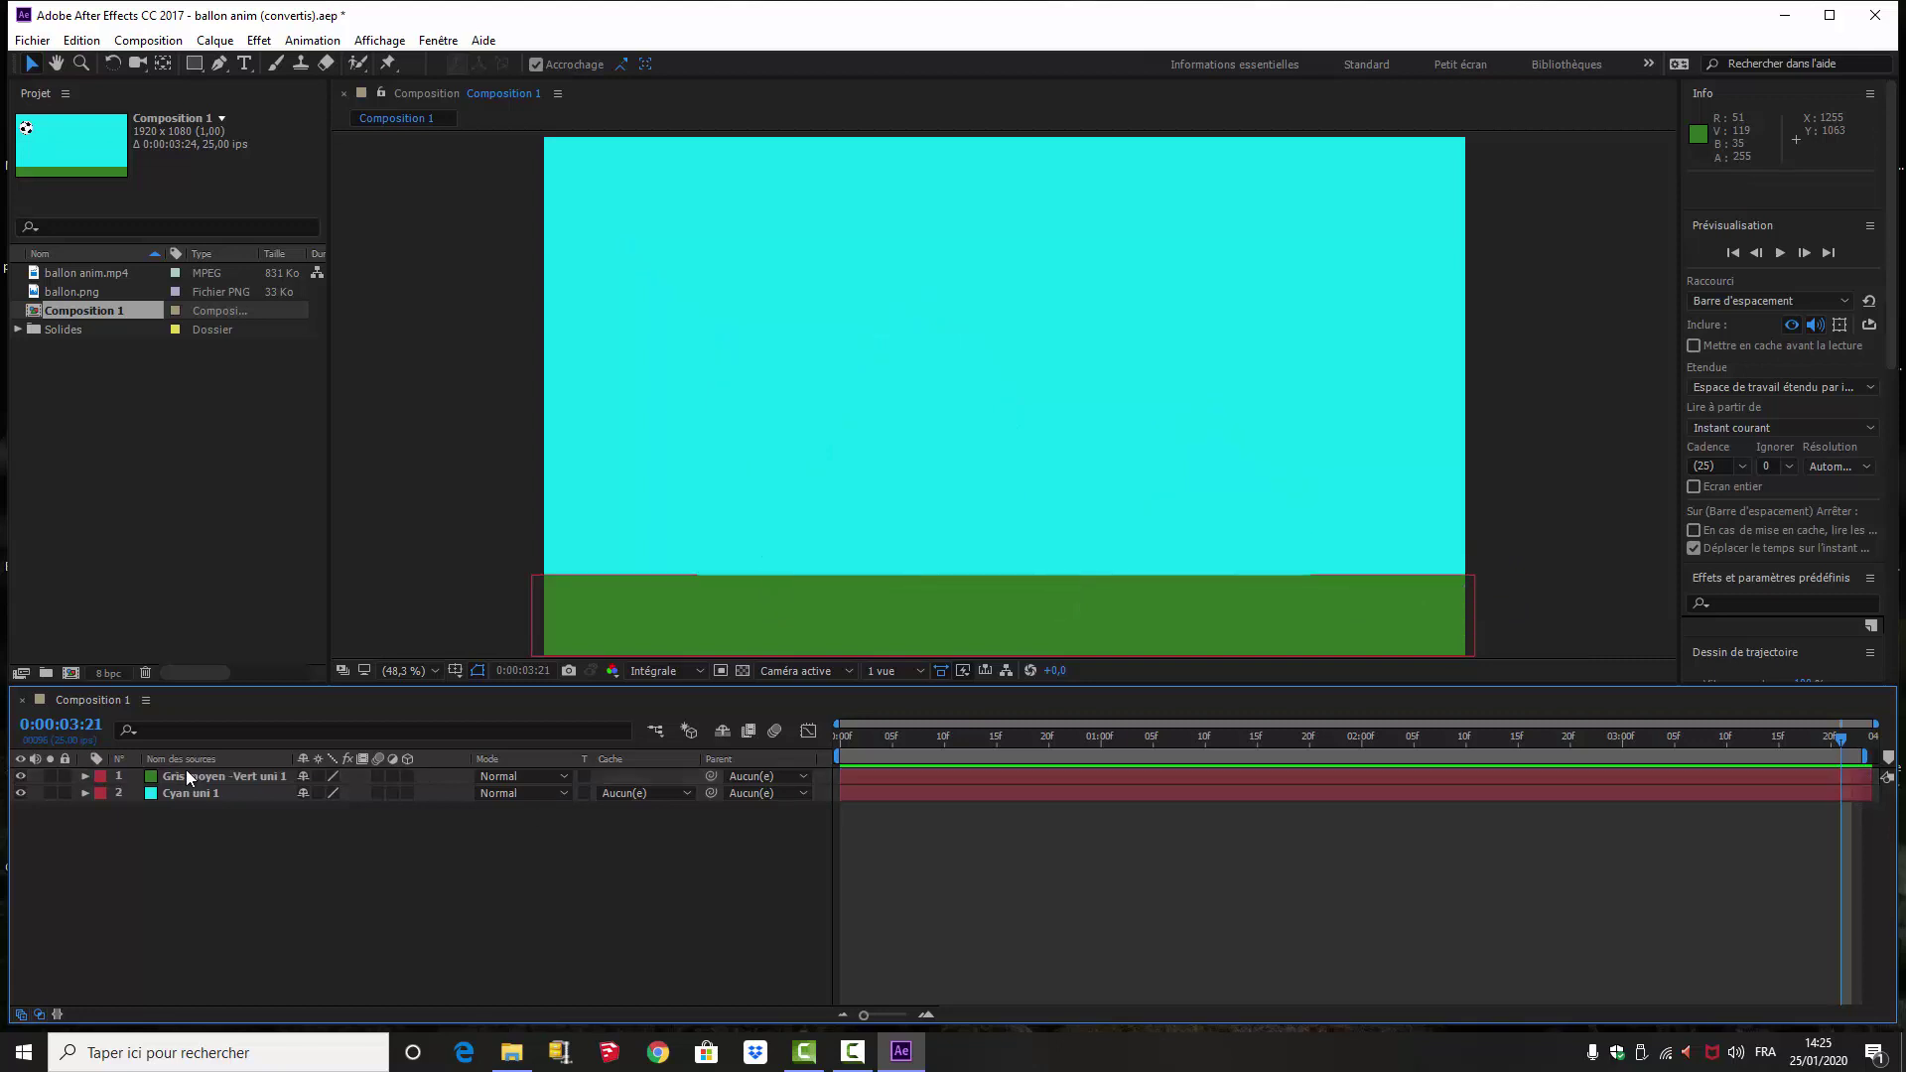
- Add ballon.png to the composition as the uppermost layer and place the ball in the frame's upper-left corner, at about 134, 147
double_click(73, 292)
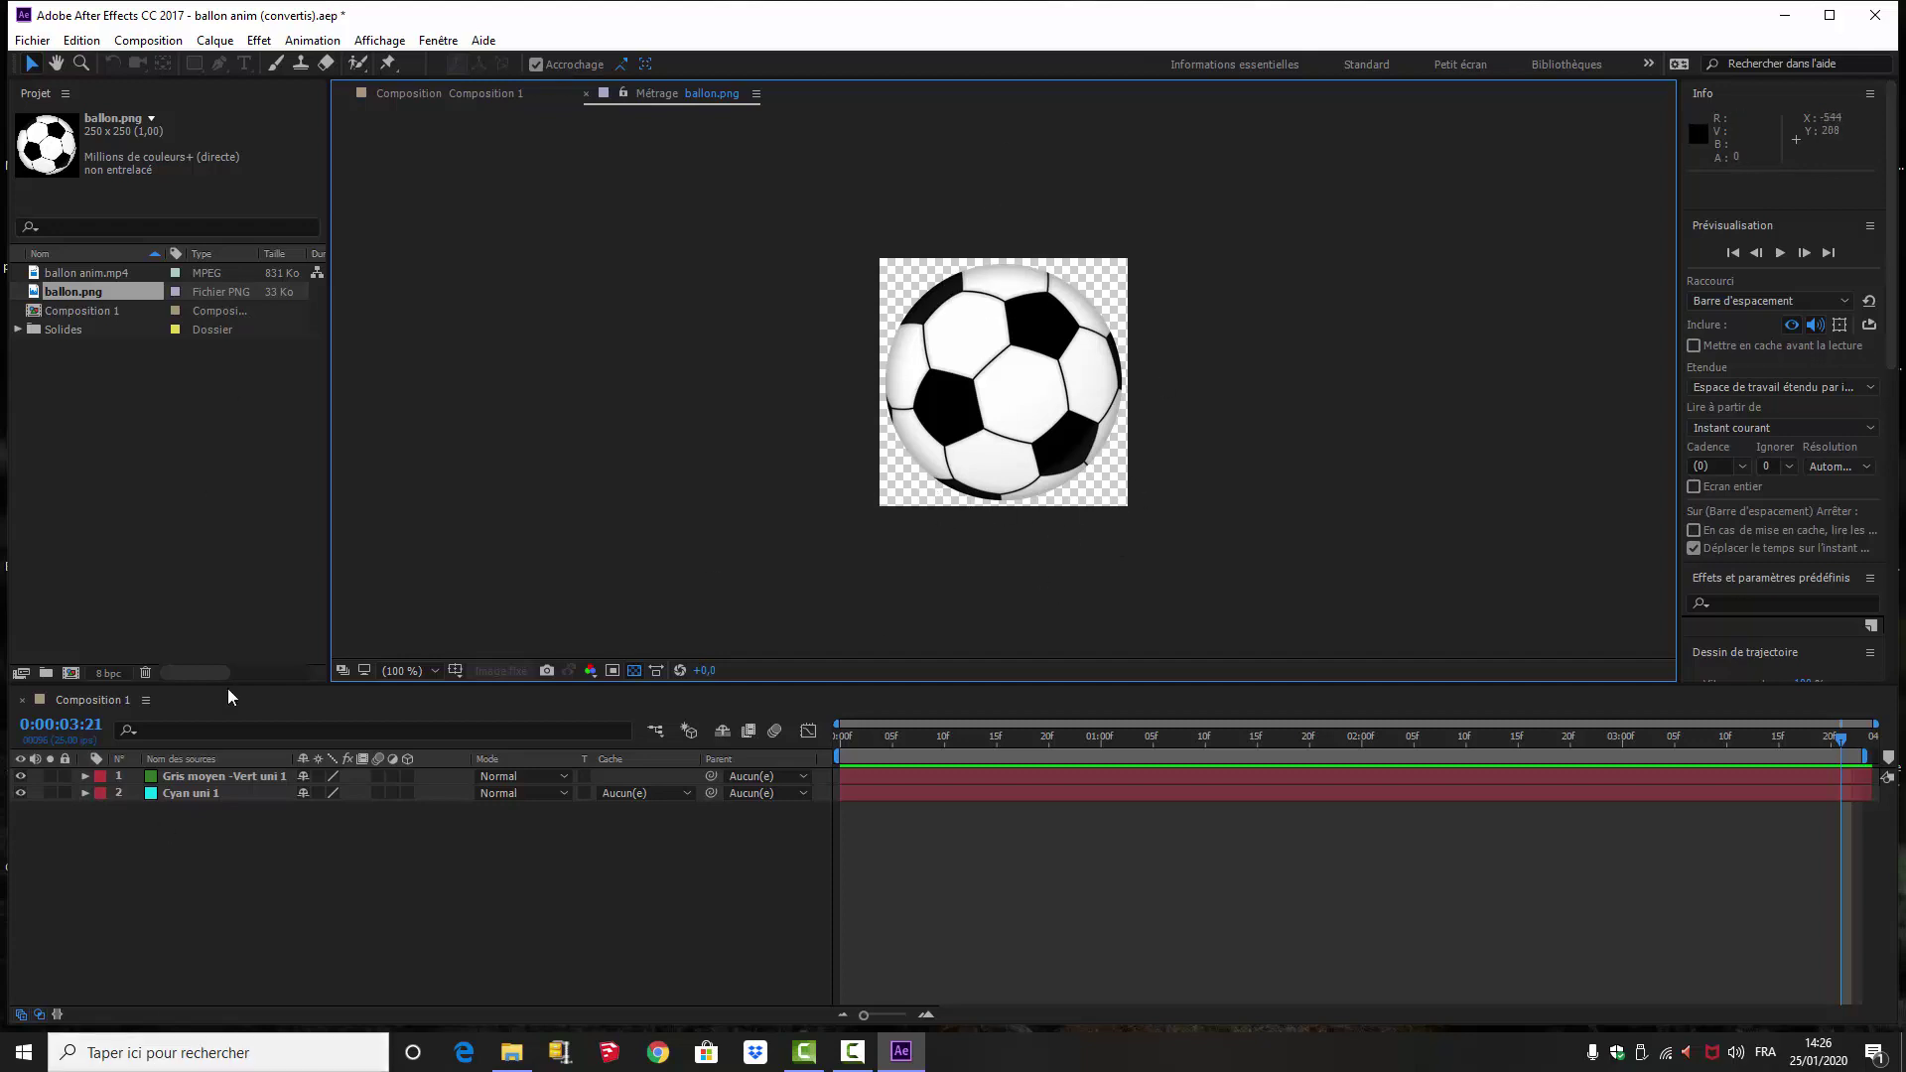
drag(72, 295, 184, 780)
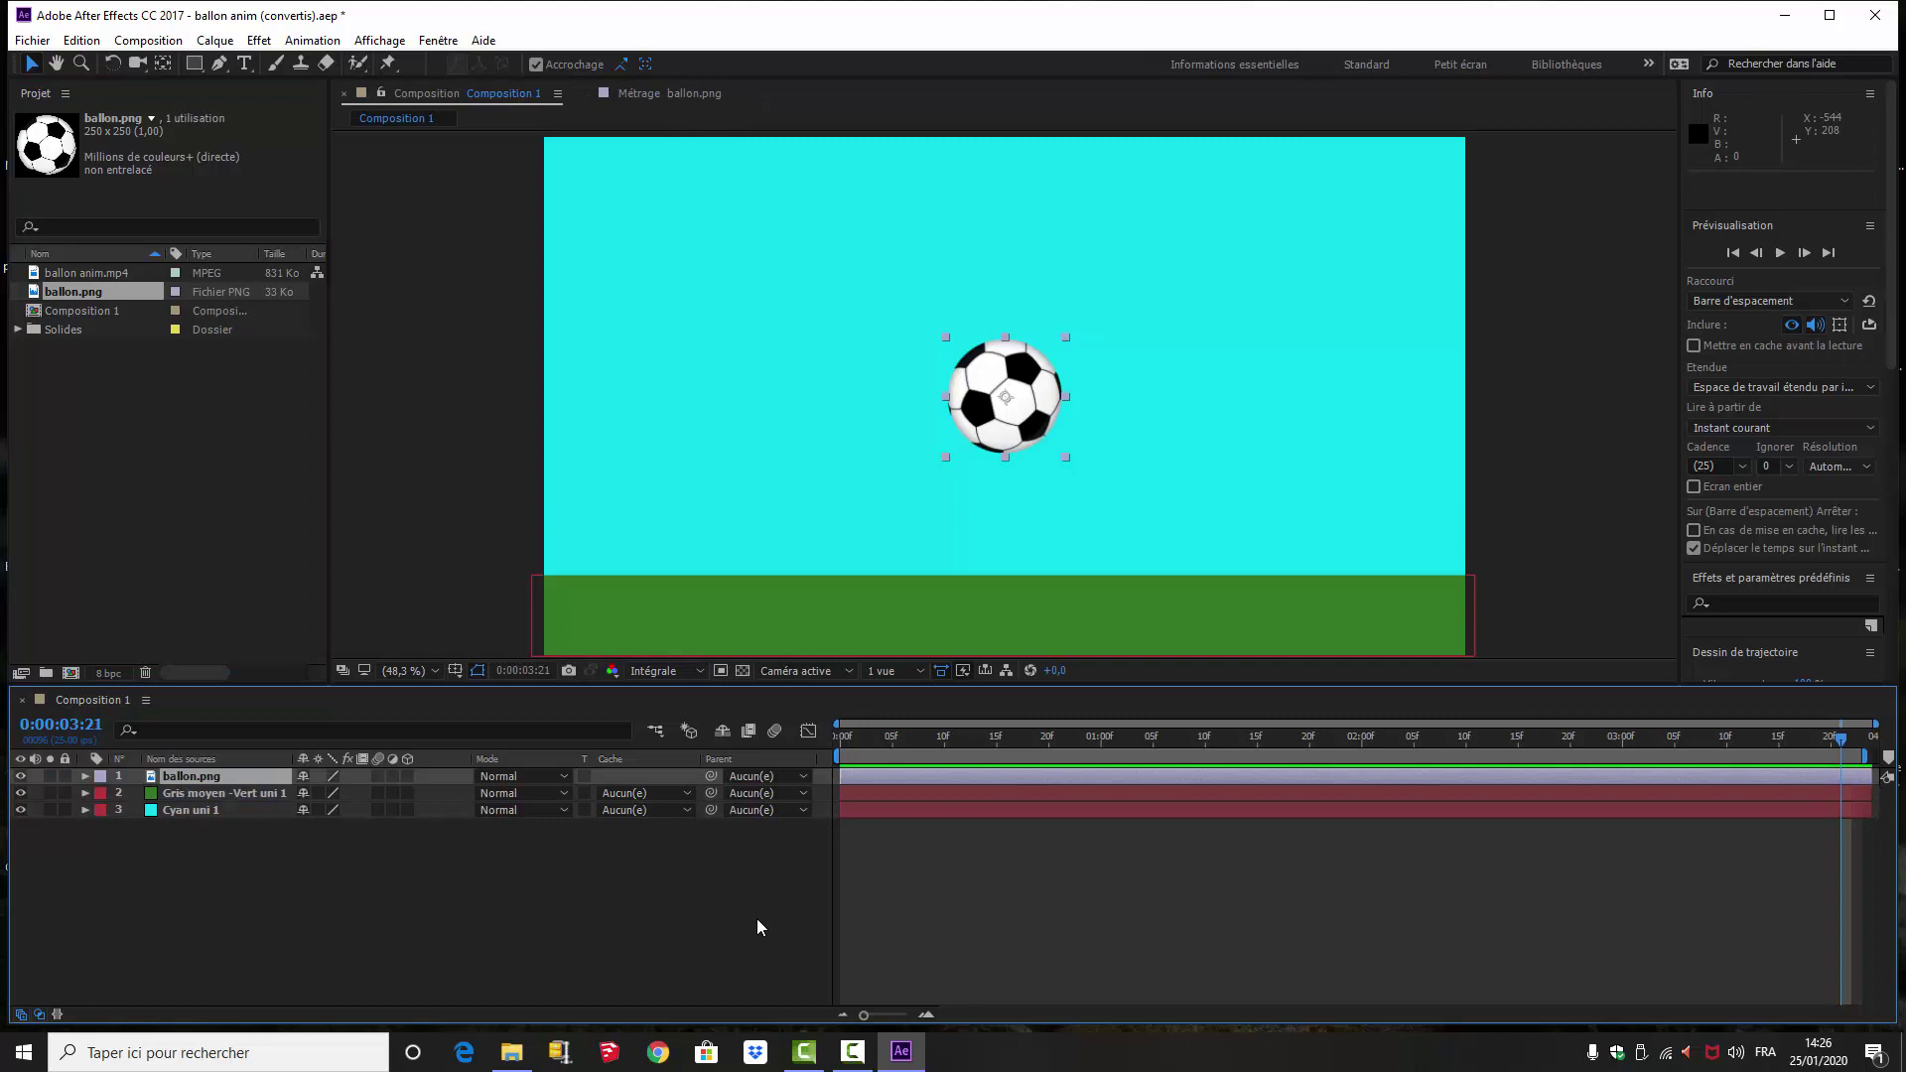
drag(977, 357, 607, 186)
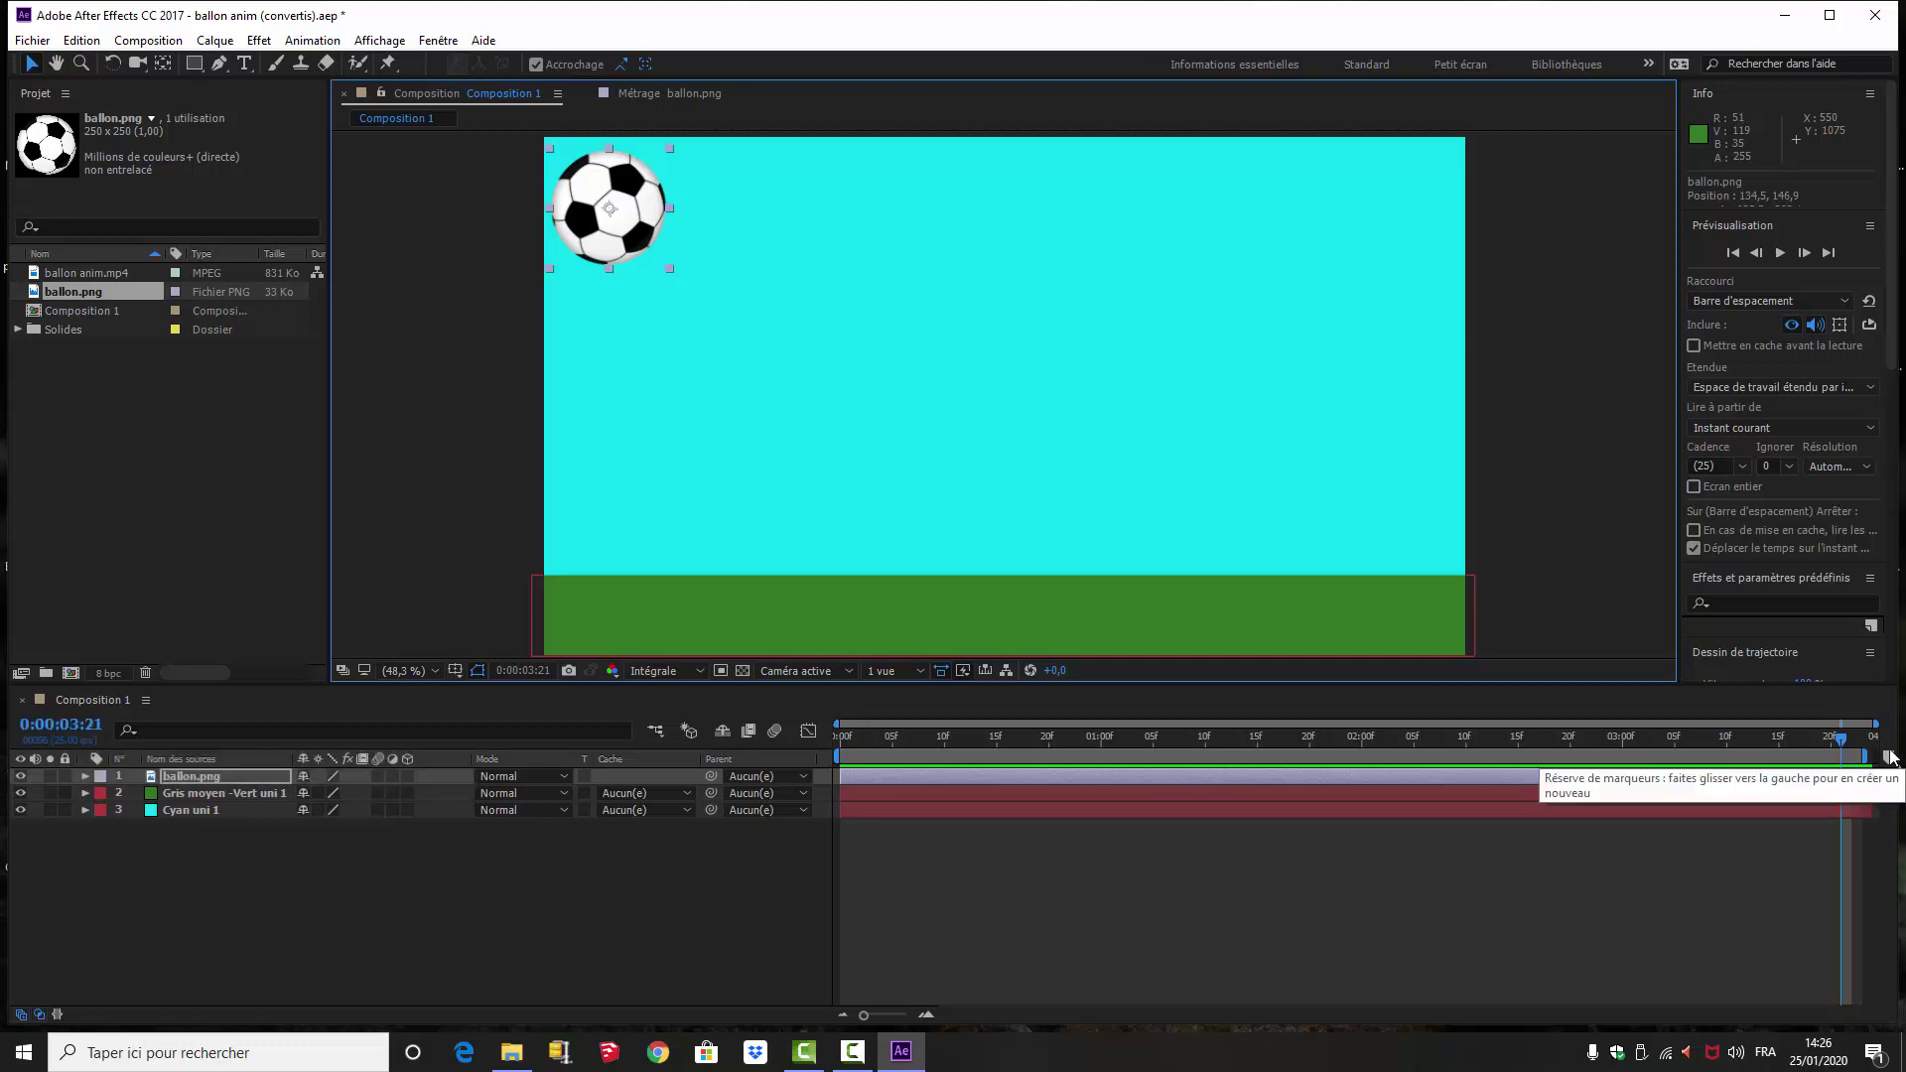
- Switch the timeline's time display to frame numbers and create a Position keyframe for the ballon.png layer at frame 0
drag(1839, 746, 812, 798)
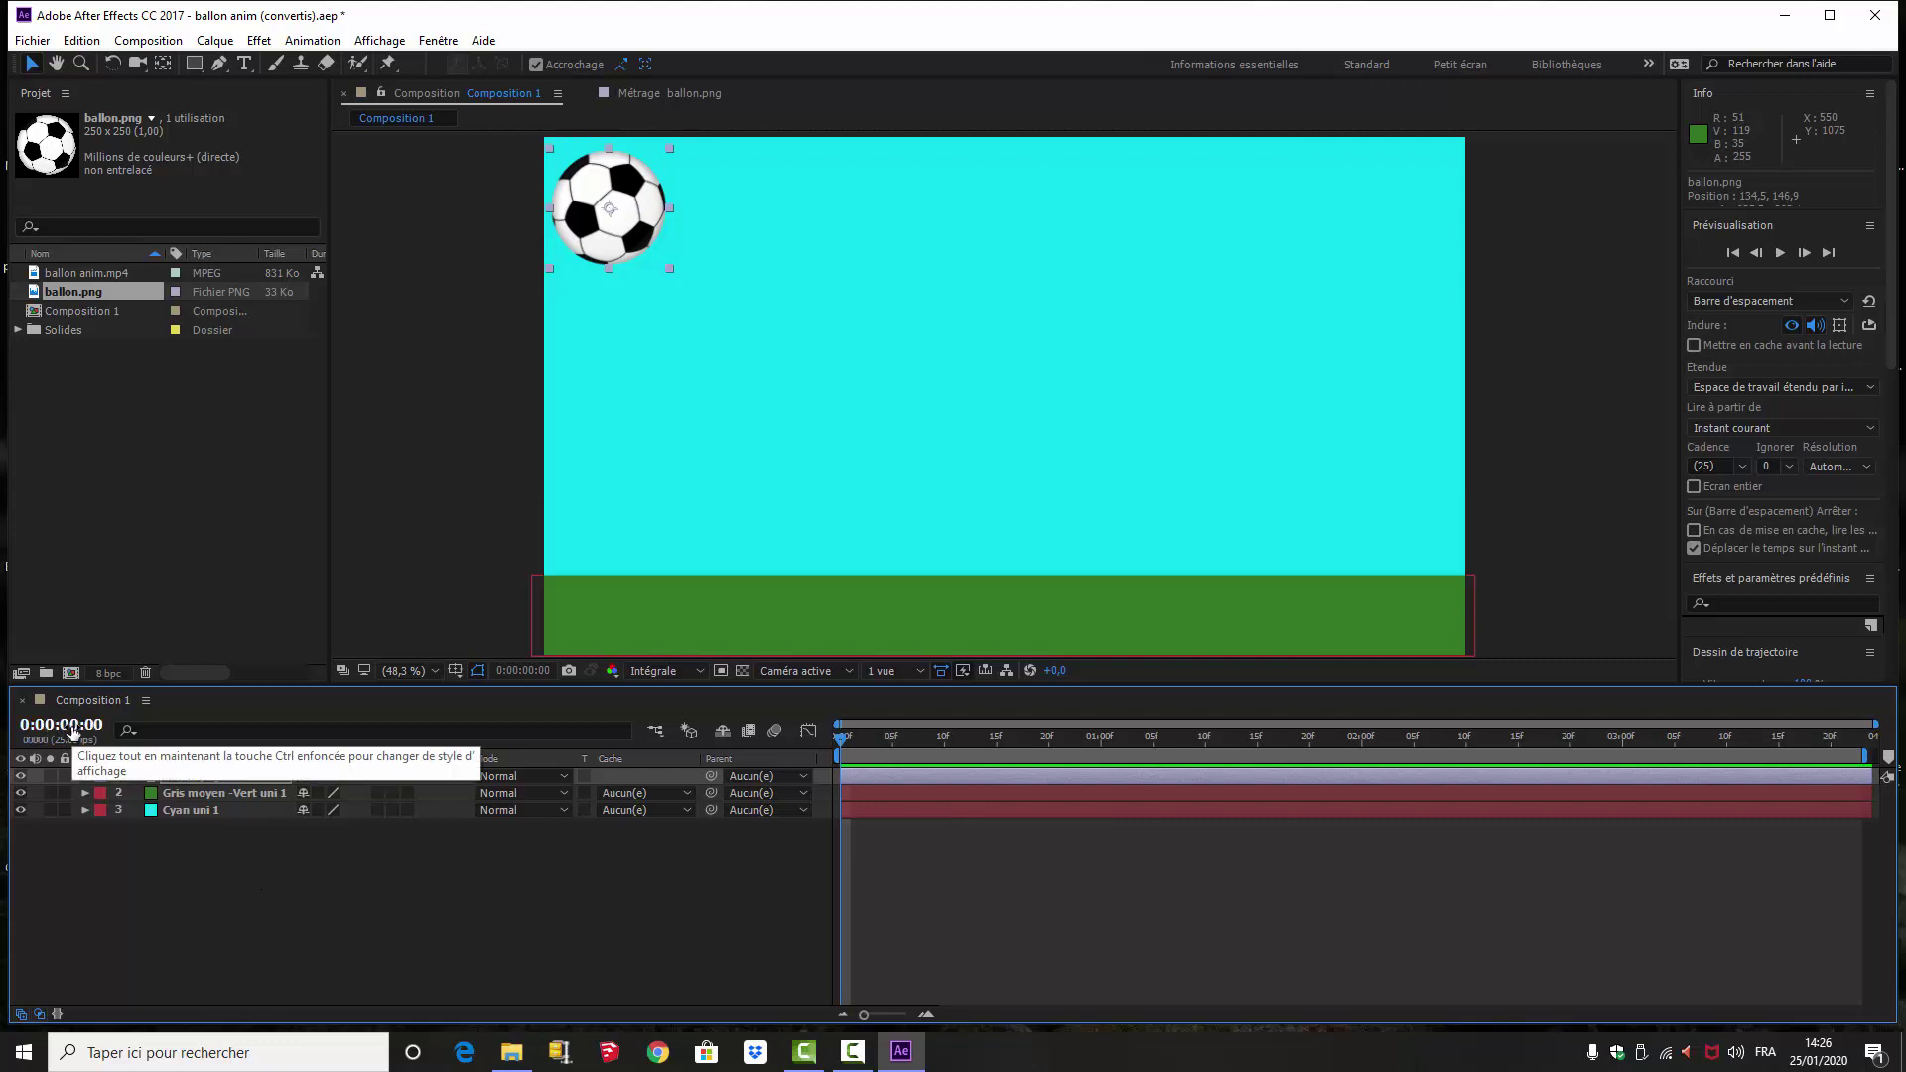
ctrl+click(83, 730)
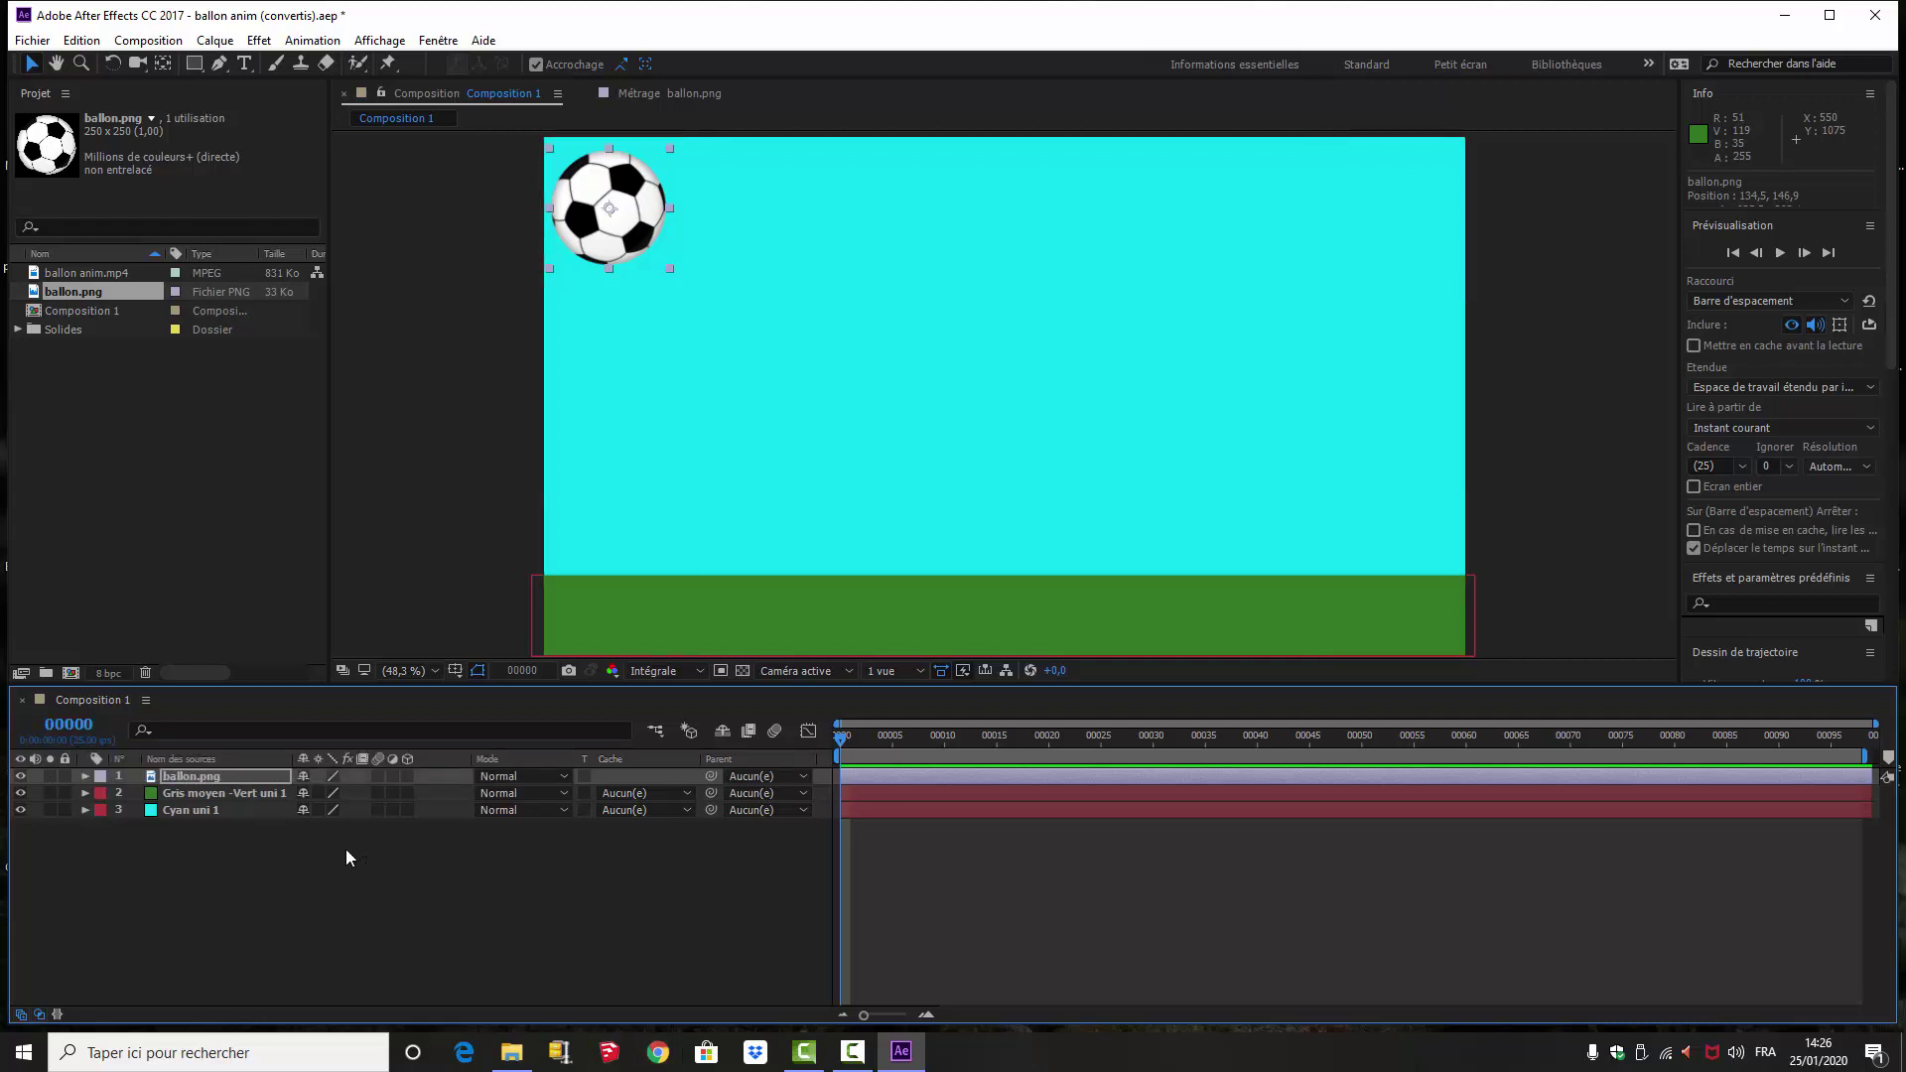
click(189, 778)
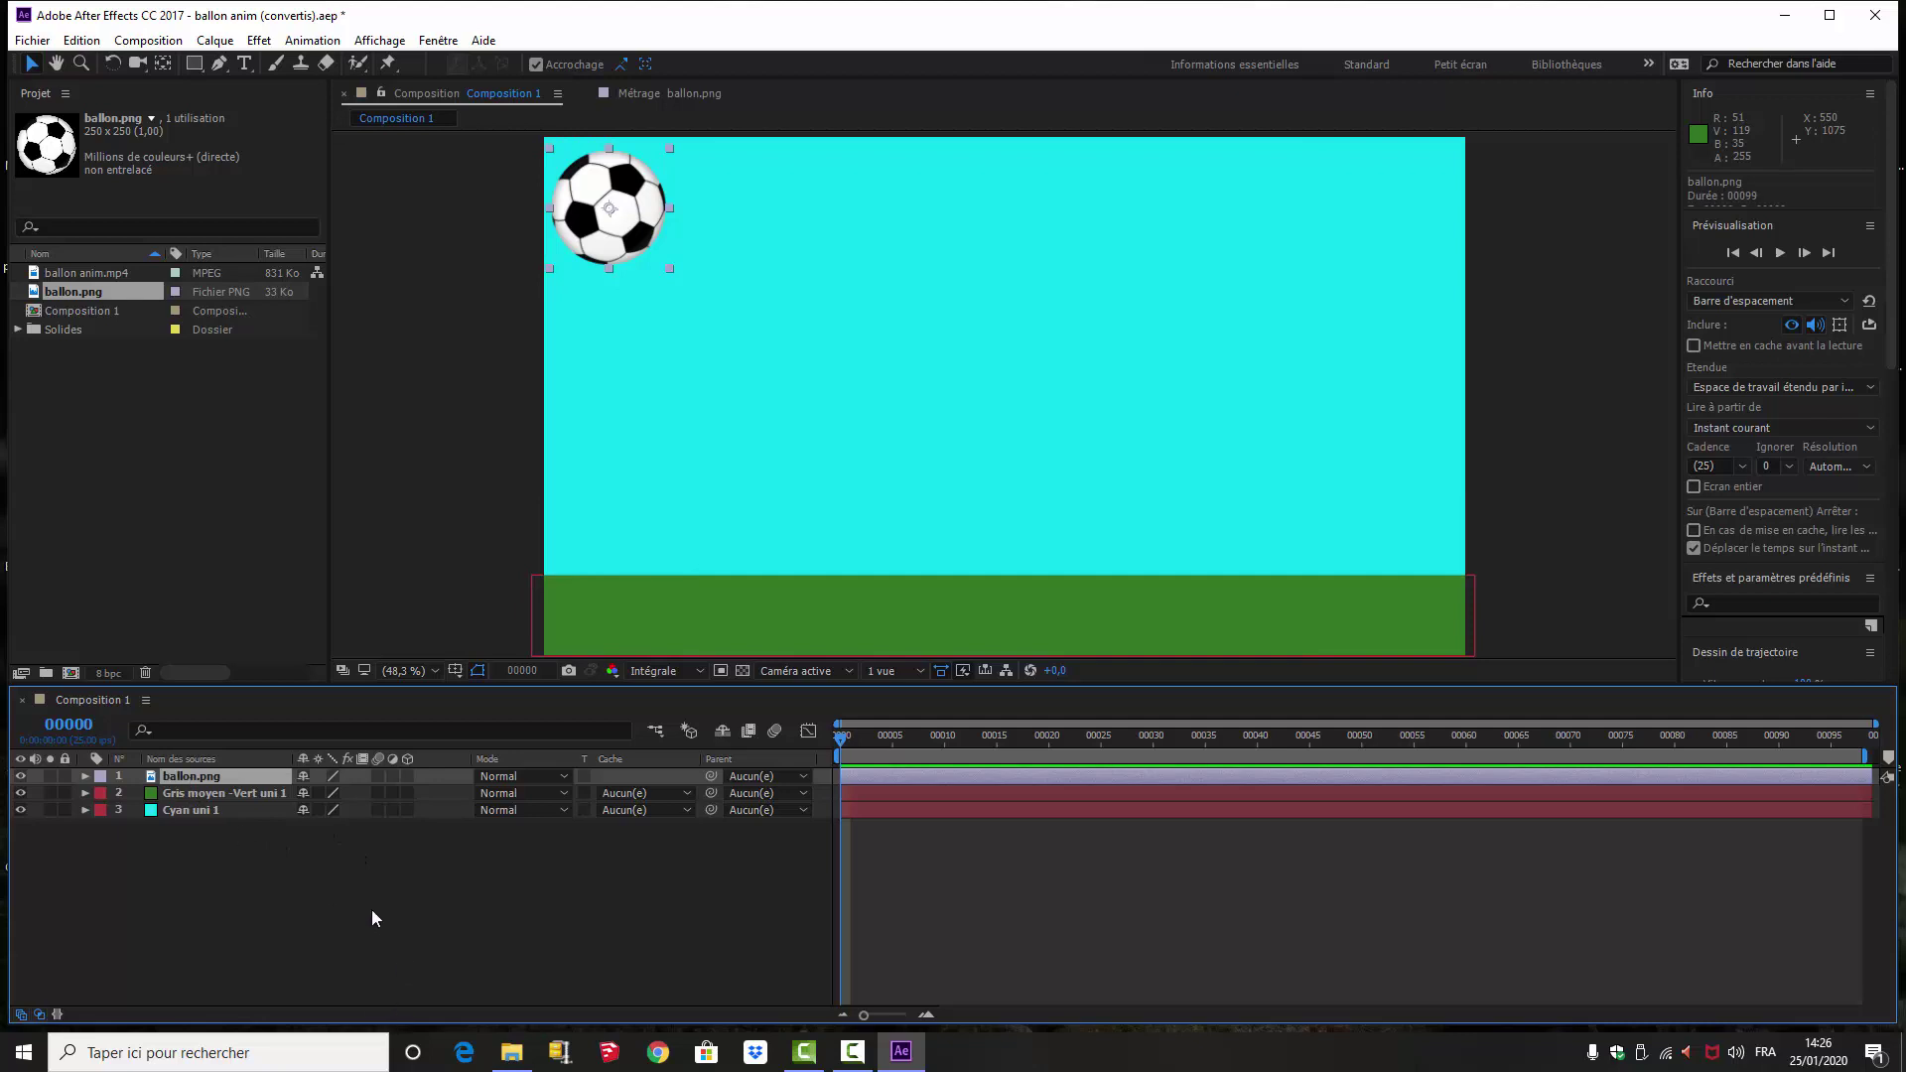
key(p)
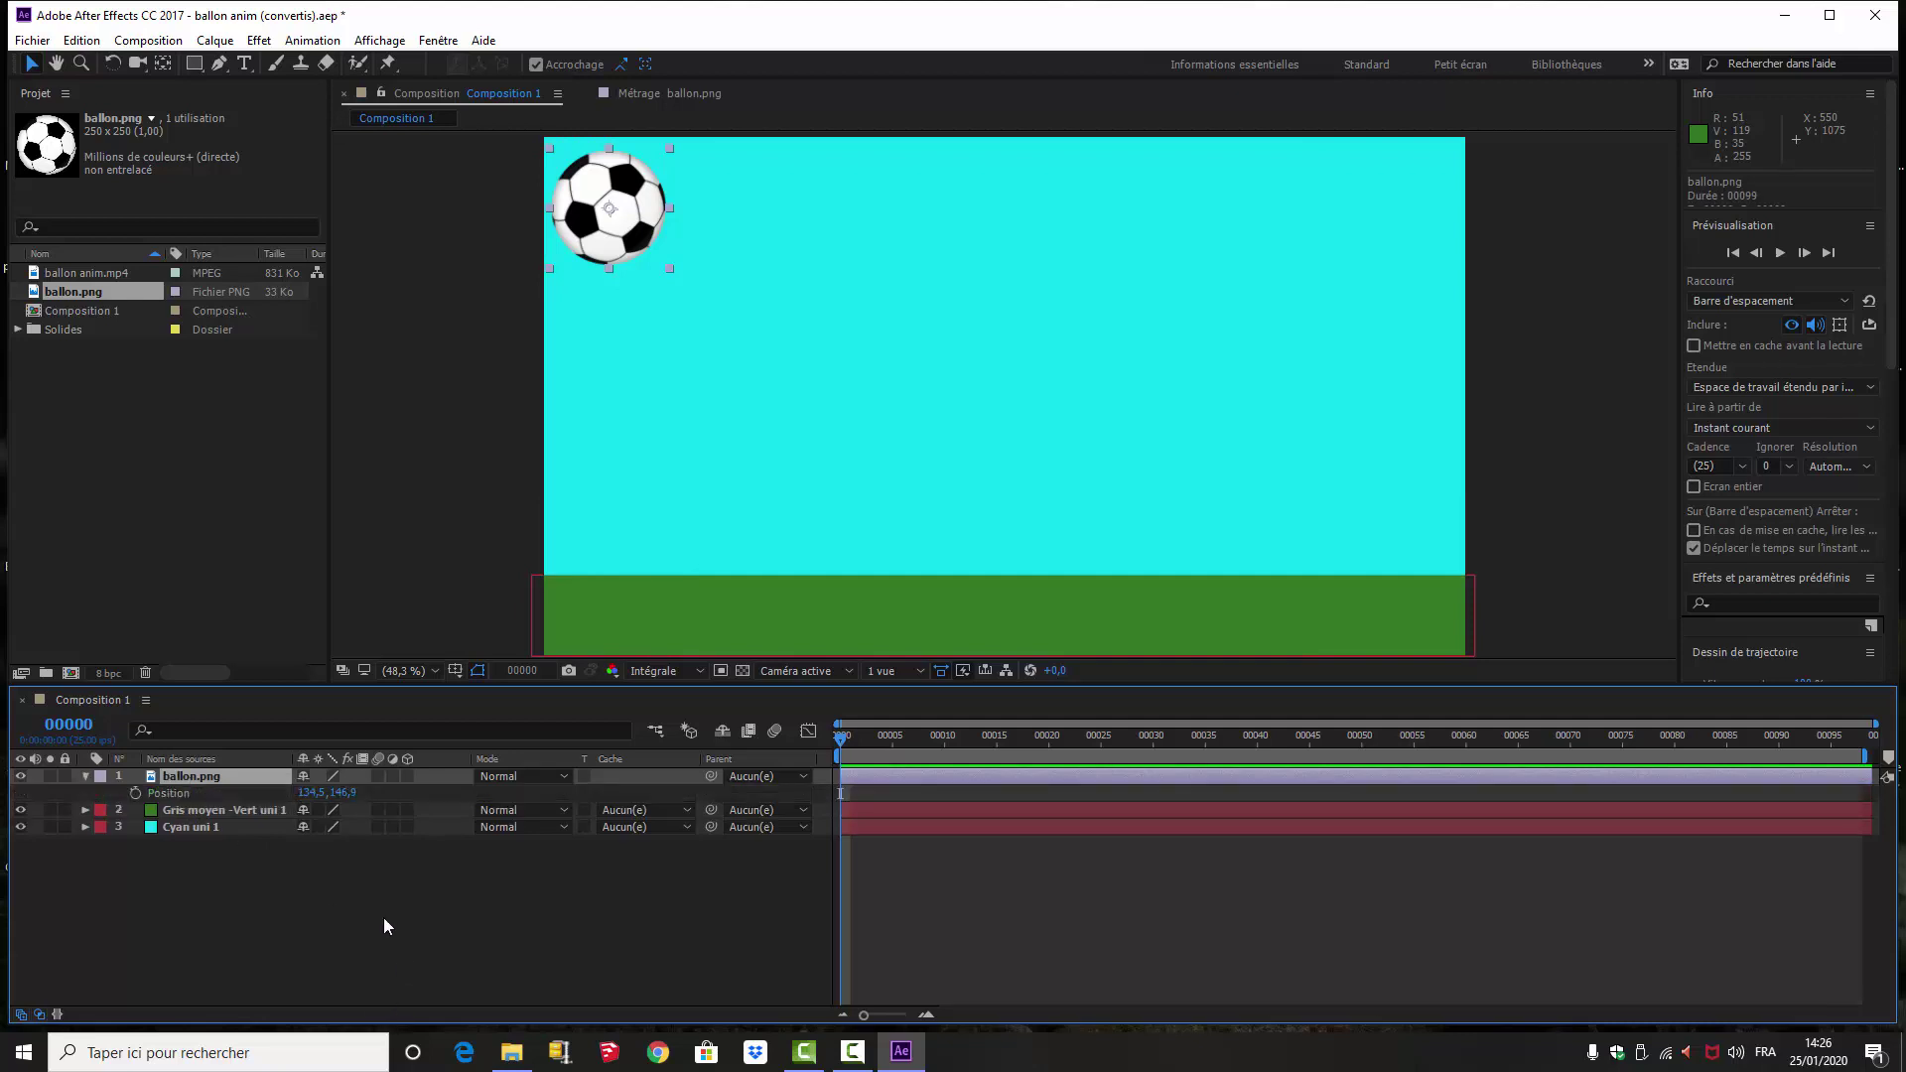
click(137, 800)
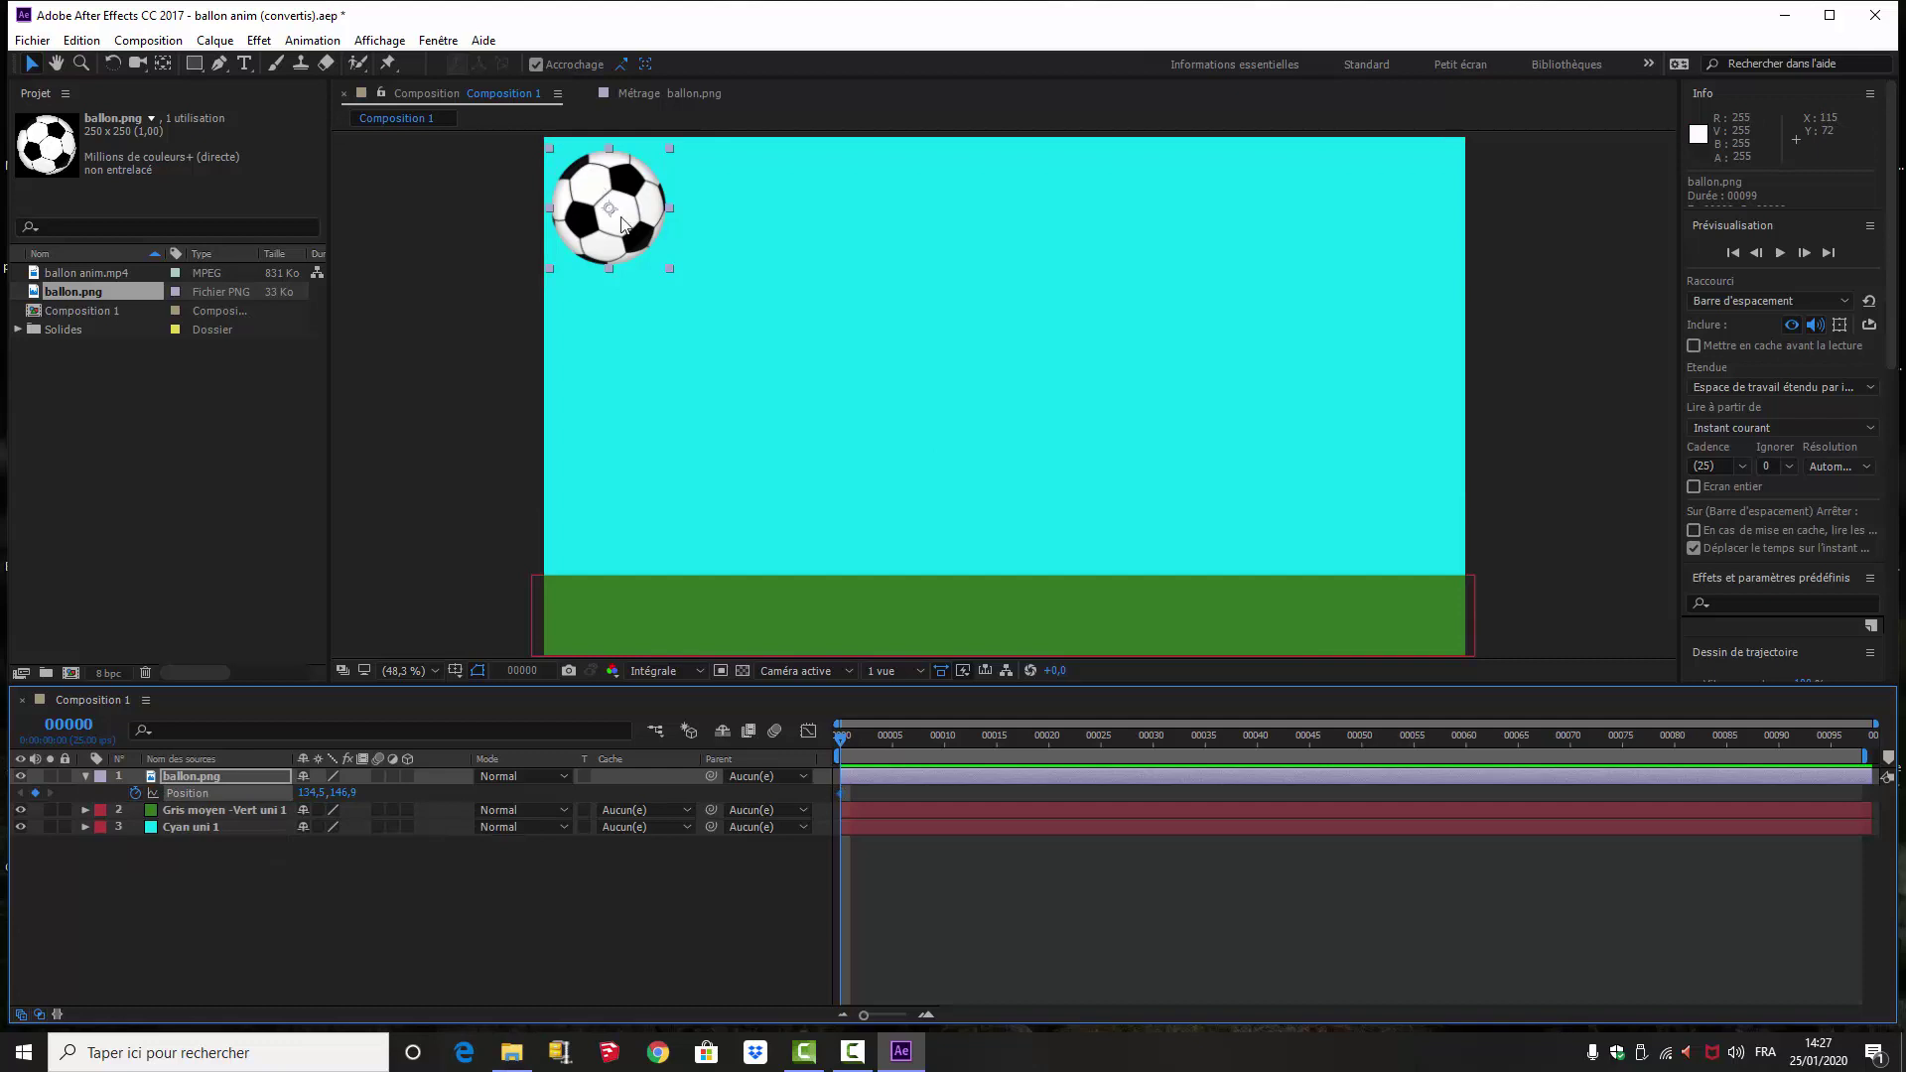
- At frame 15, set the ball's vertical Position to 950 so that it drops onto the grass
click(87, 724)
drag(73, 723, 117, 722)
text(15)
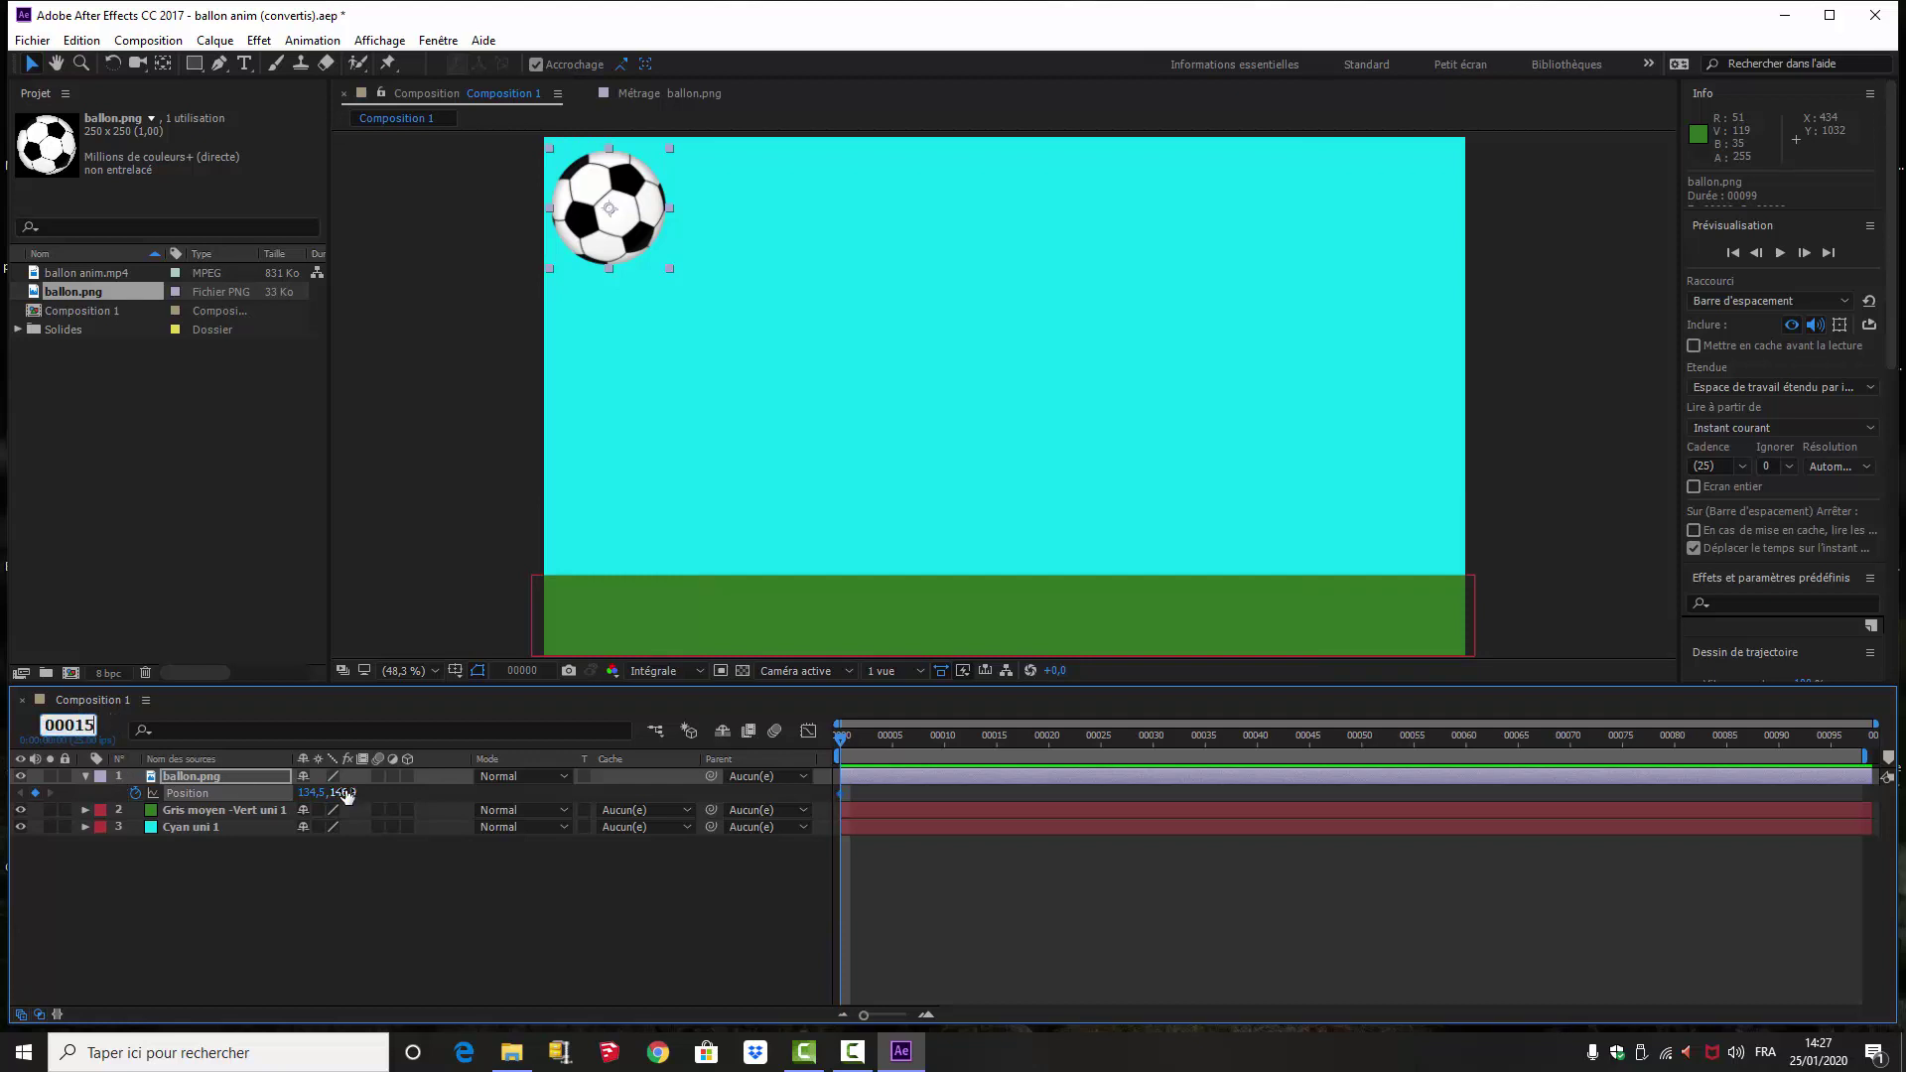
key(Return)
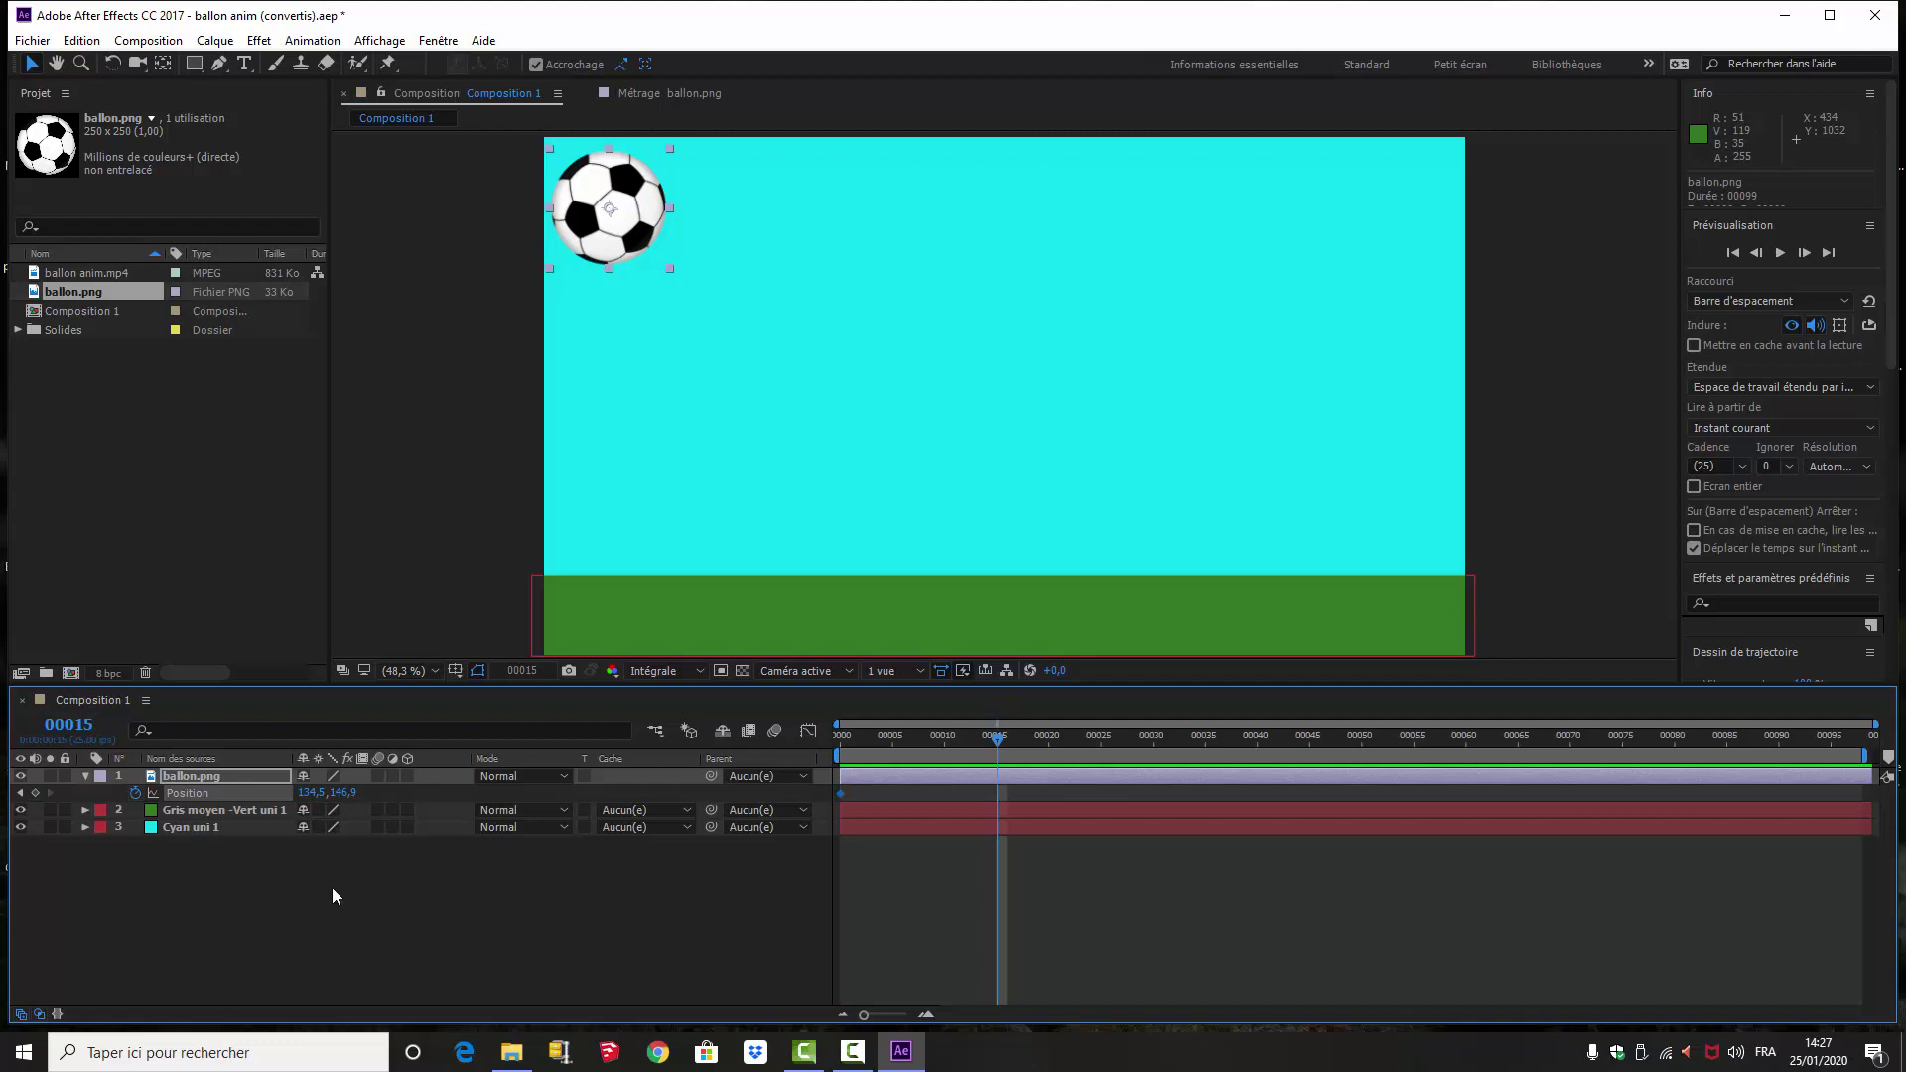
click(345, 794)
text(950)
key(Return)
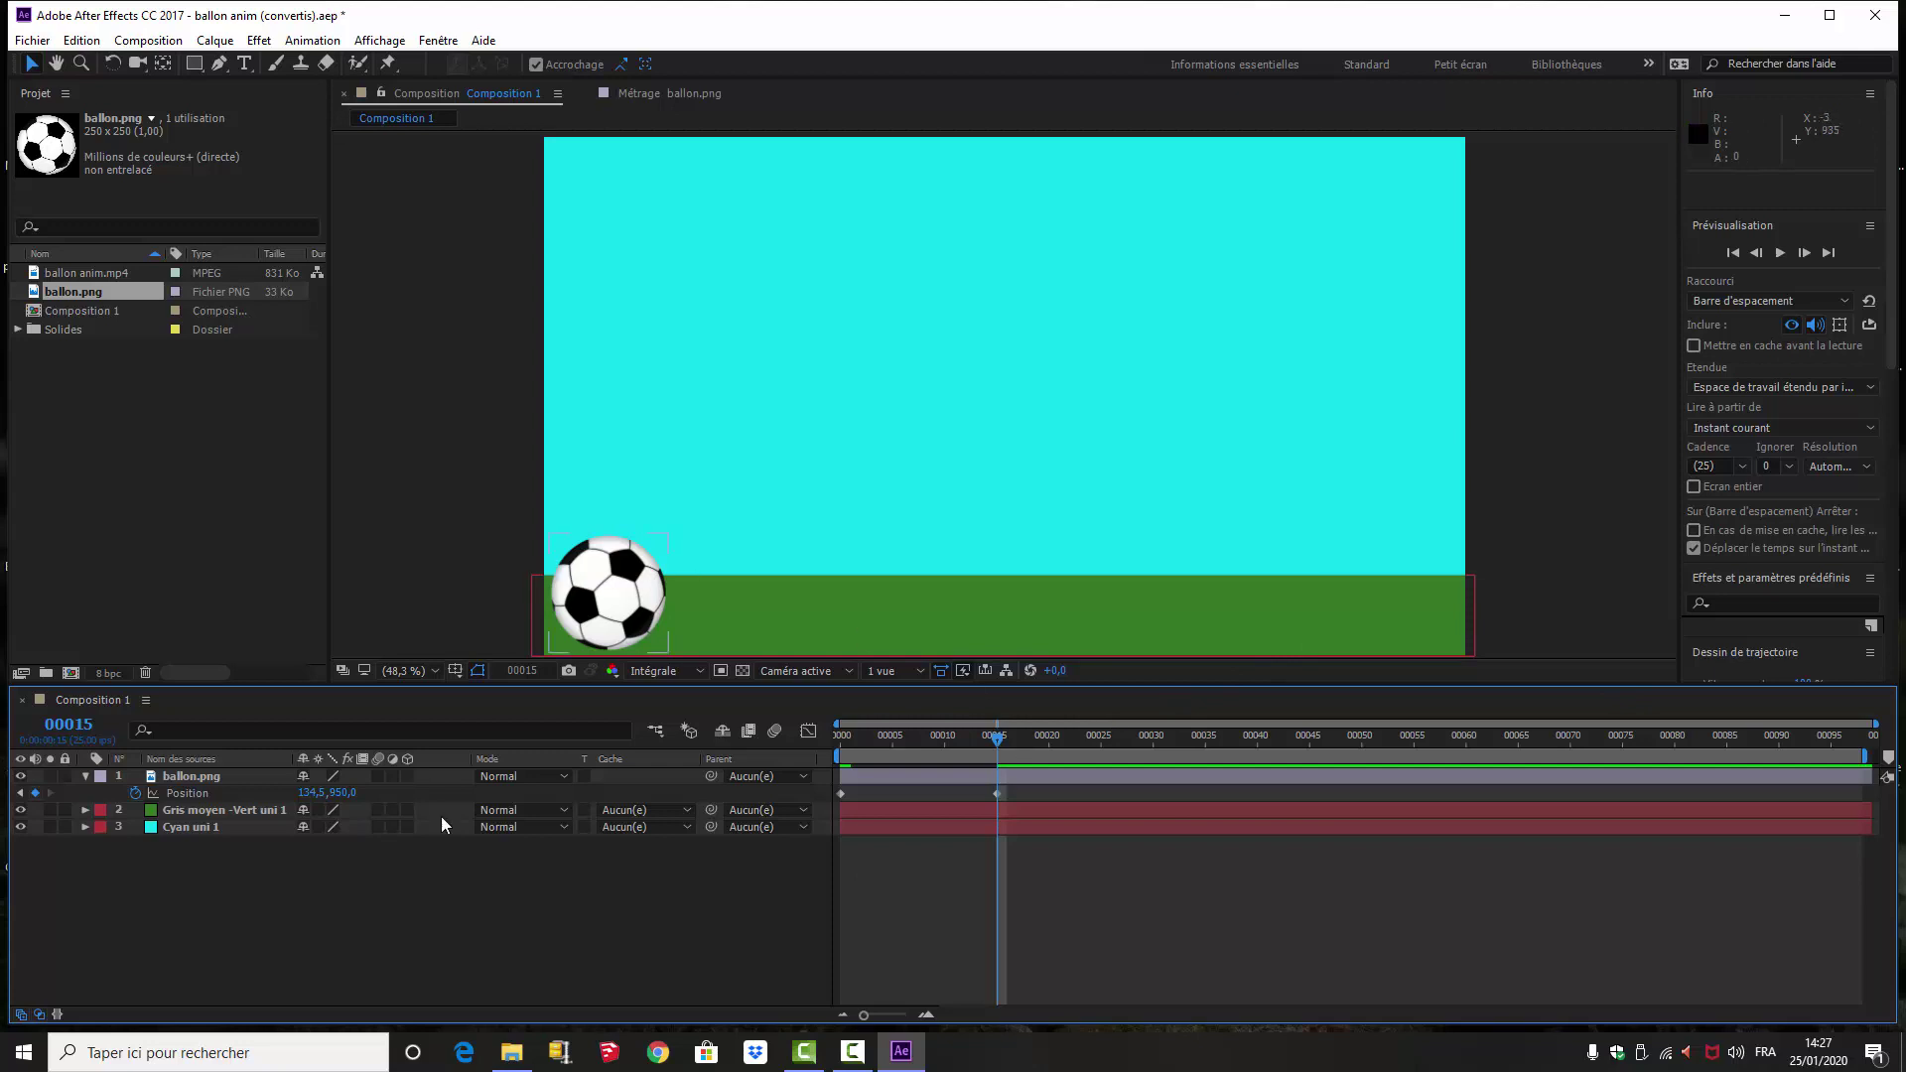
- Check the frame rate and duration in the settings of Composition 1
click(180, 41)
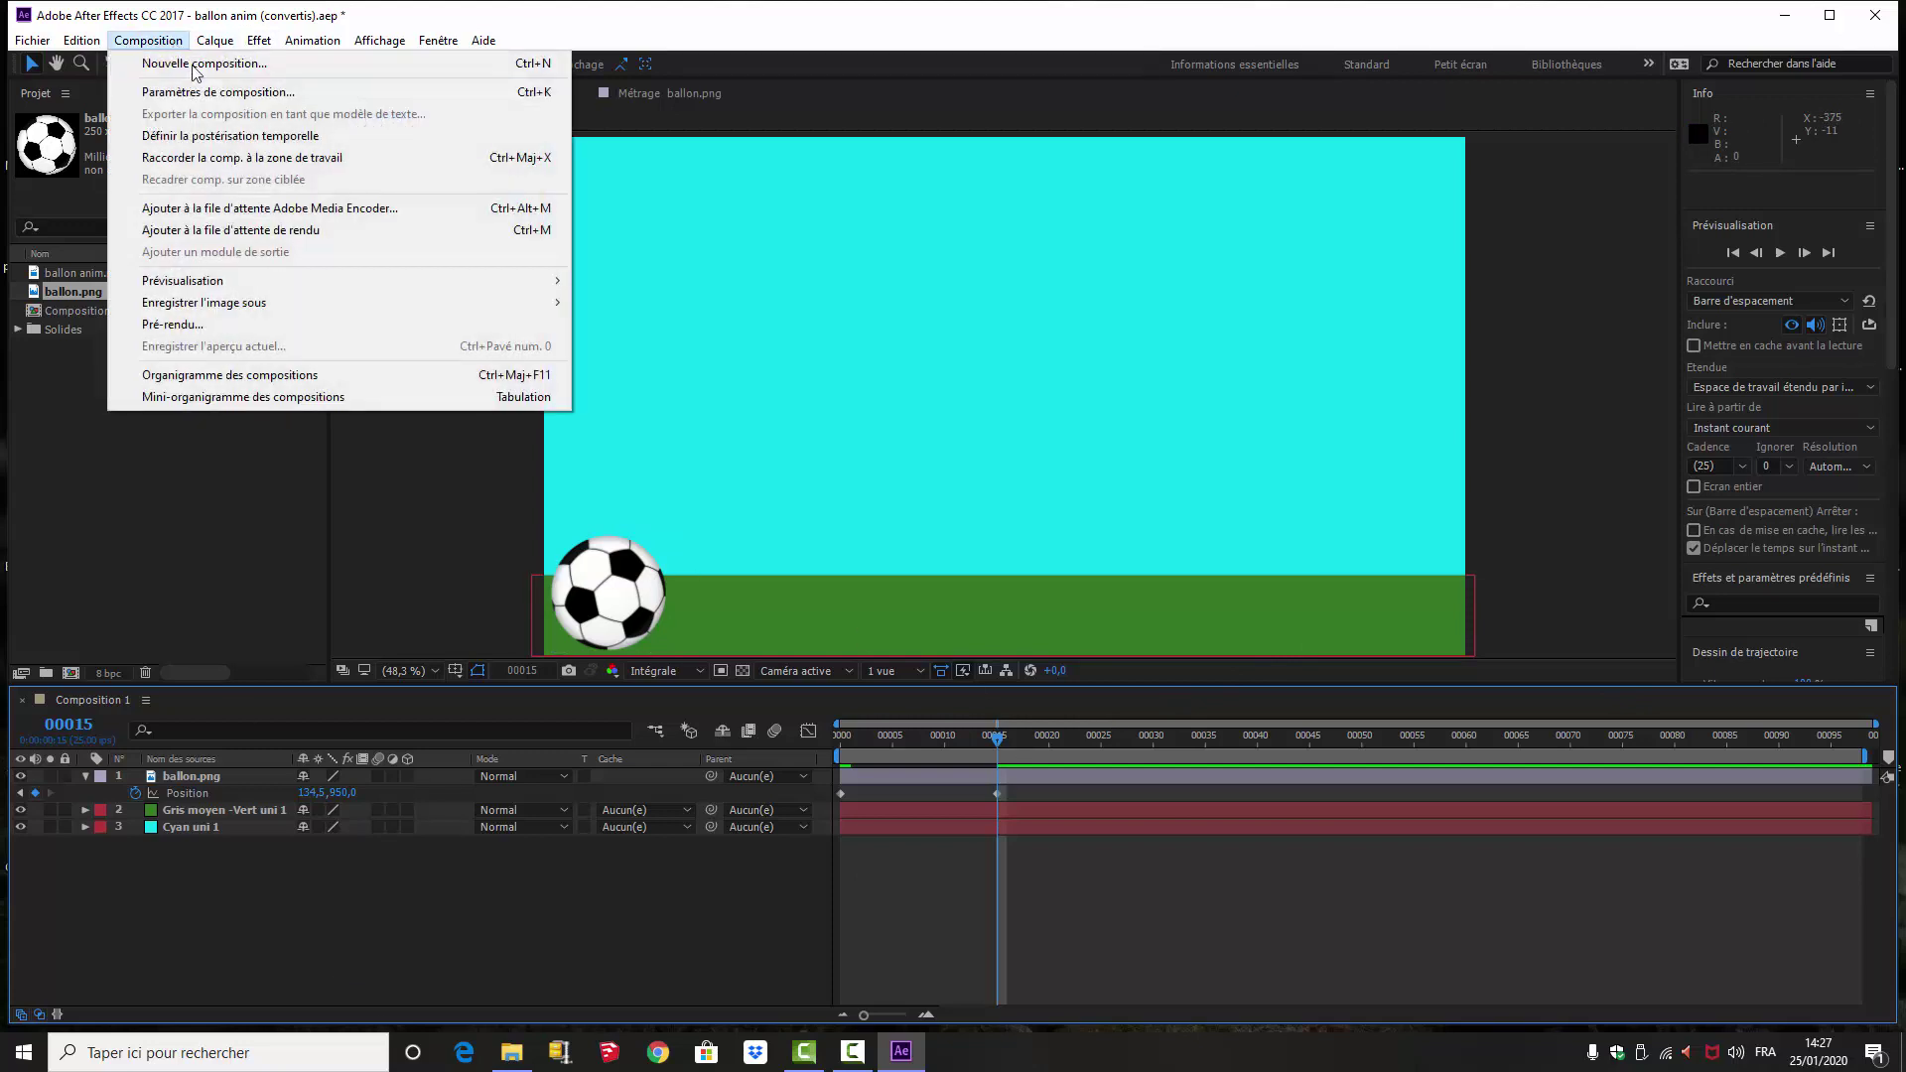
click(194, 96)
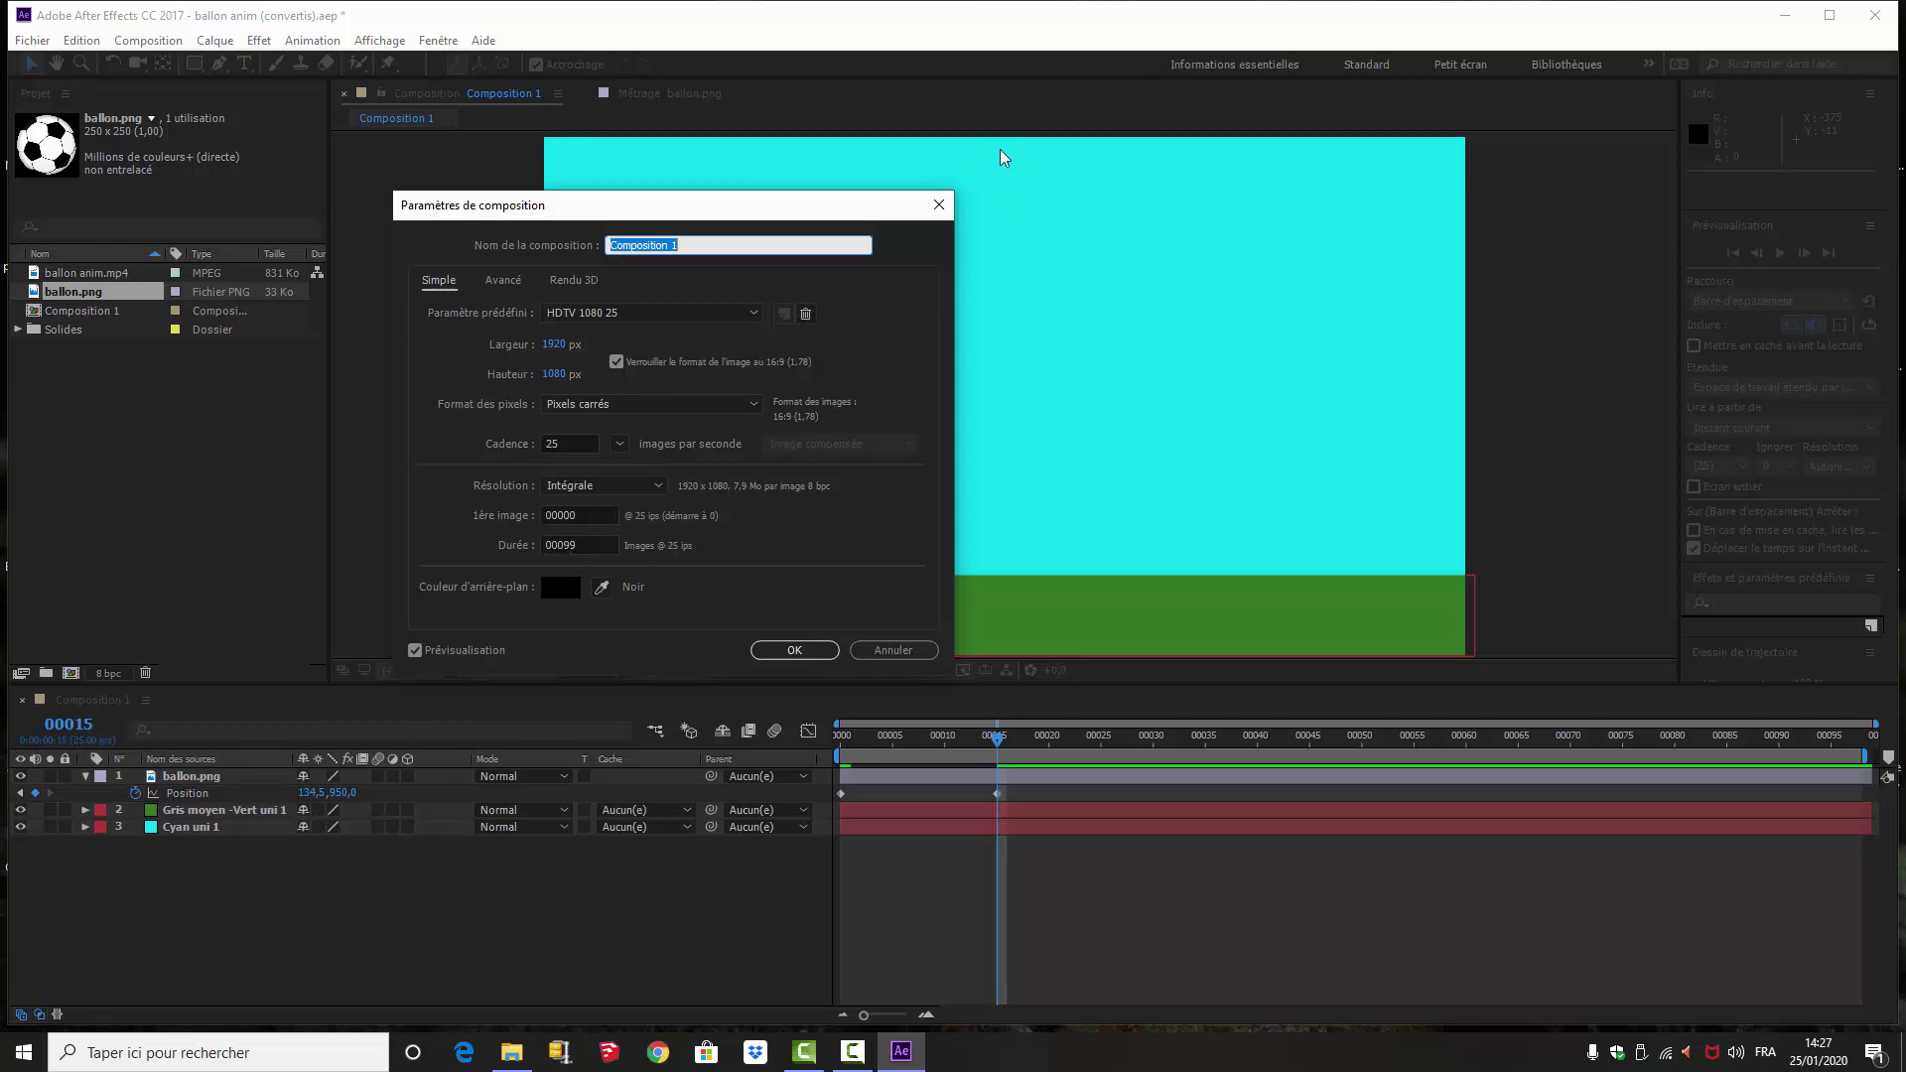
click(795, 651)
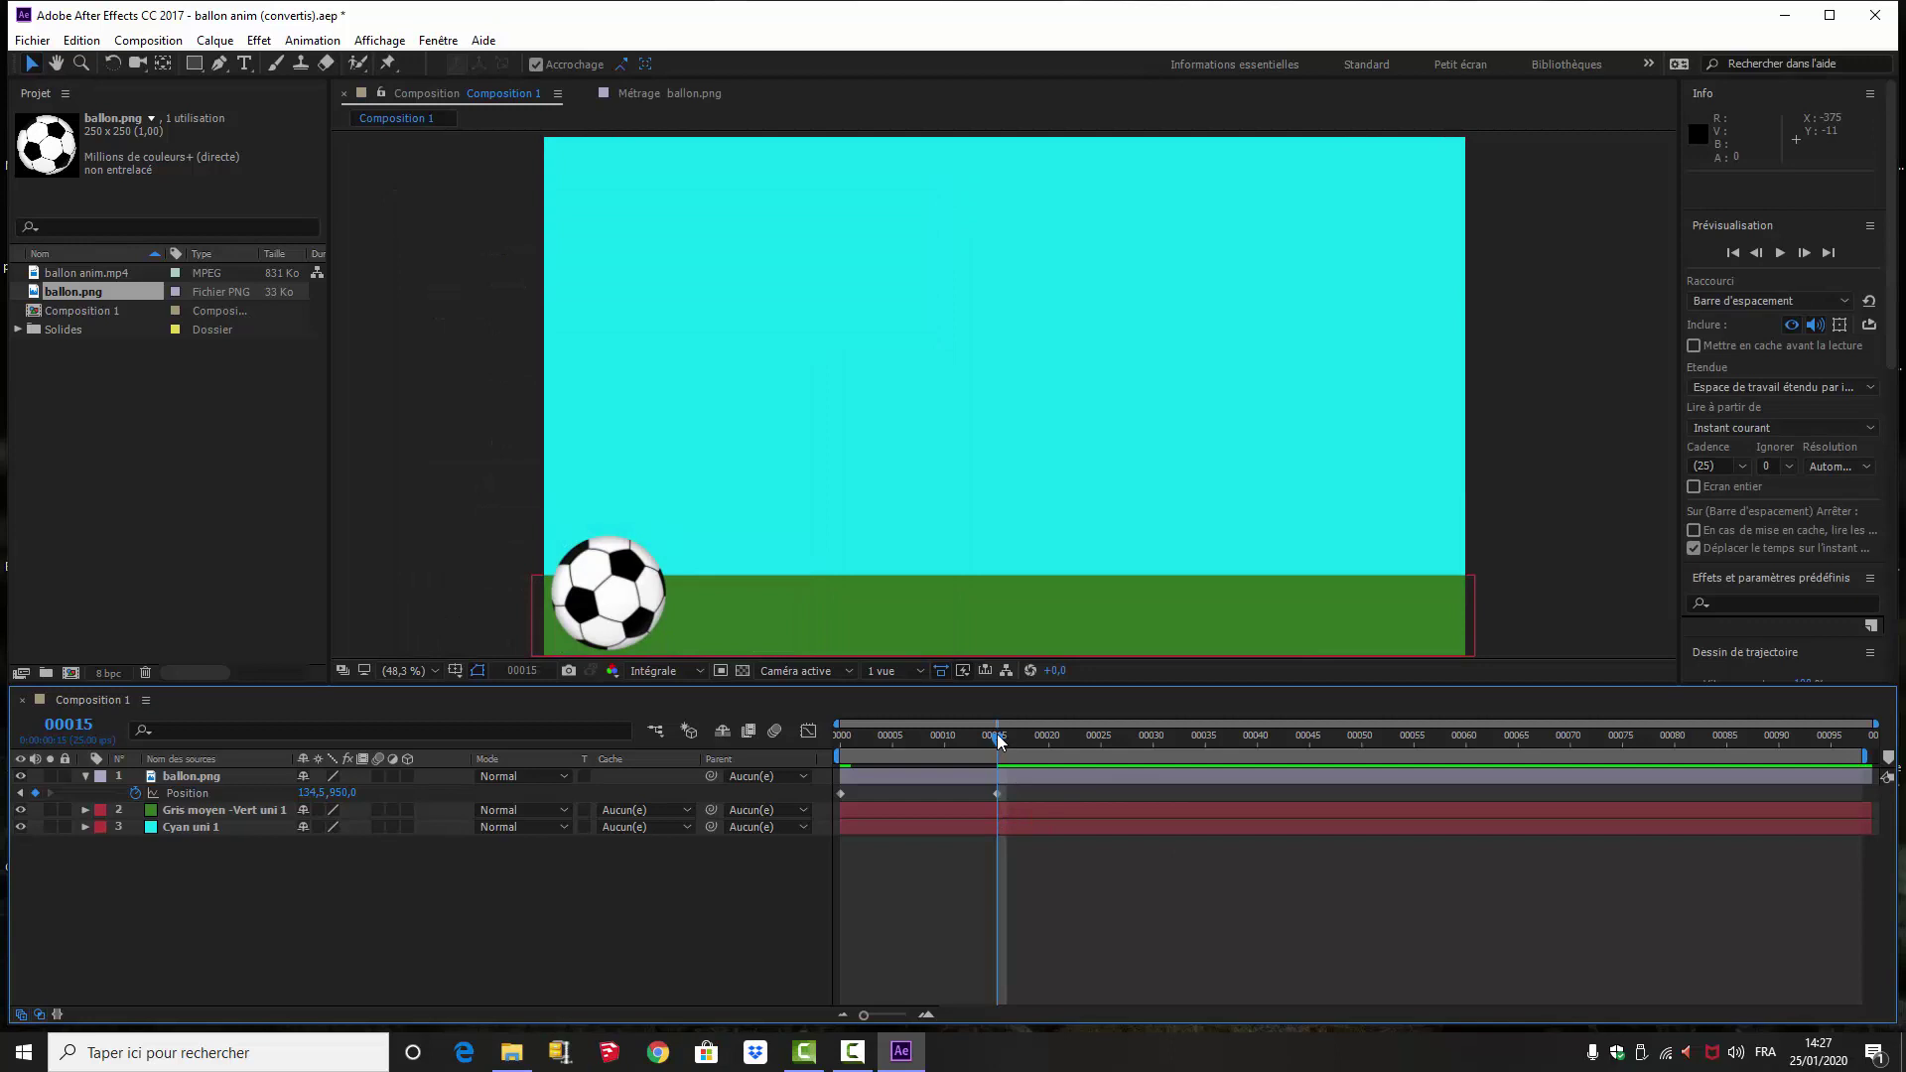
- Copy the ball's Position keyframe from frame 0 and paste it at frame 30
click(90, 728)
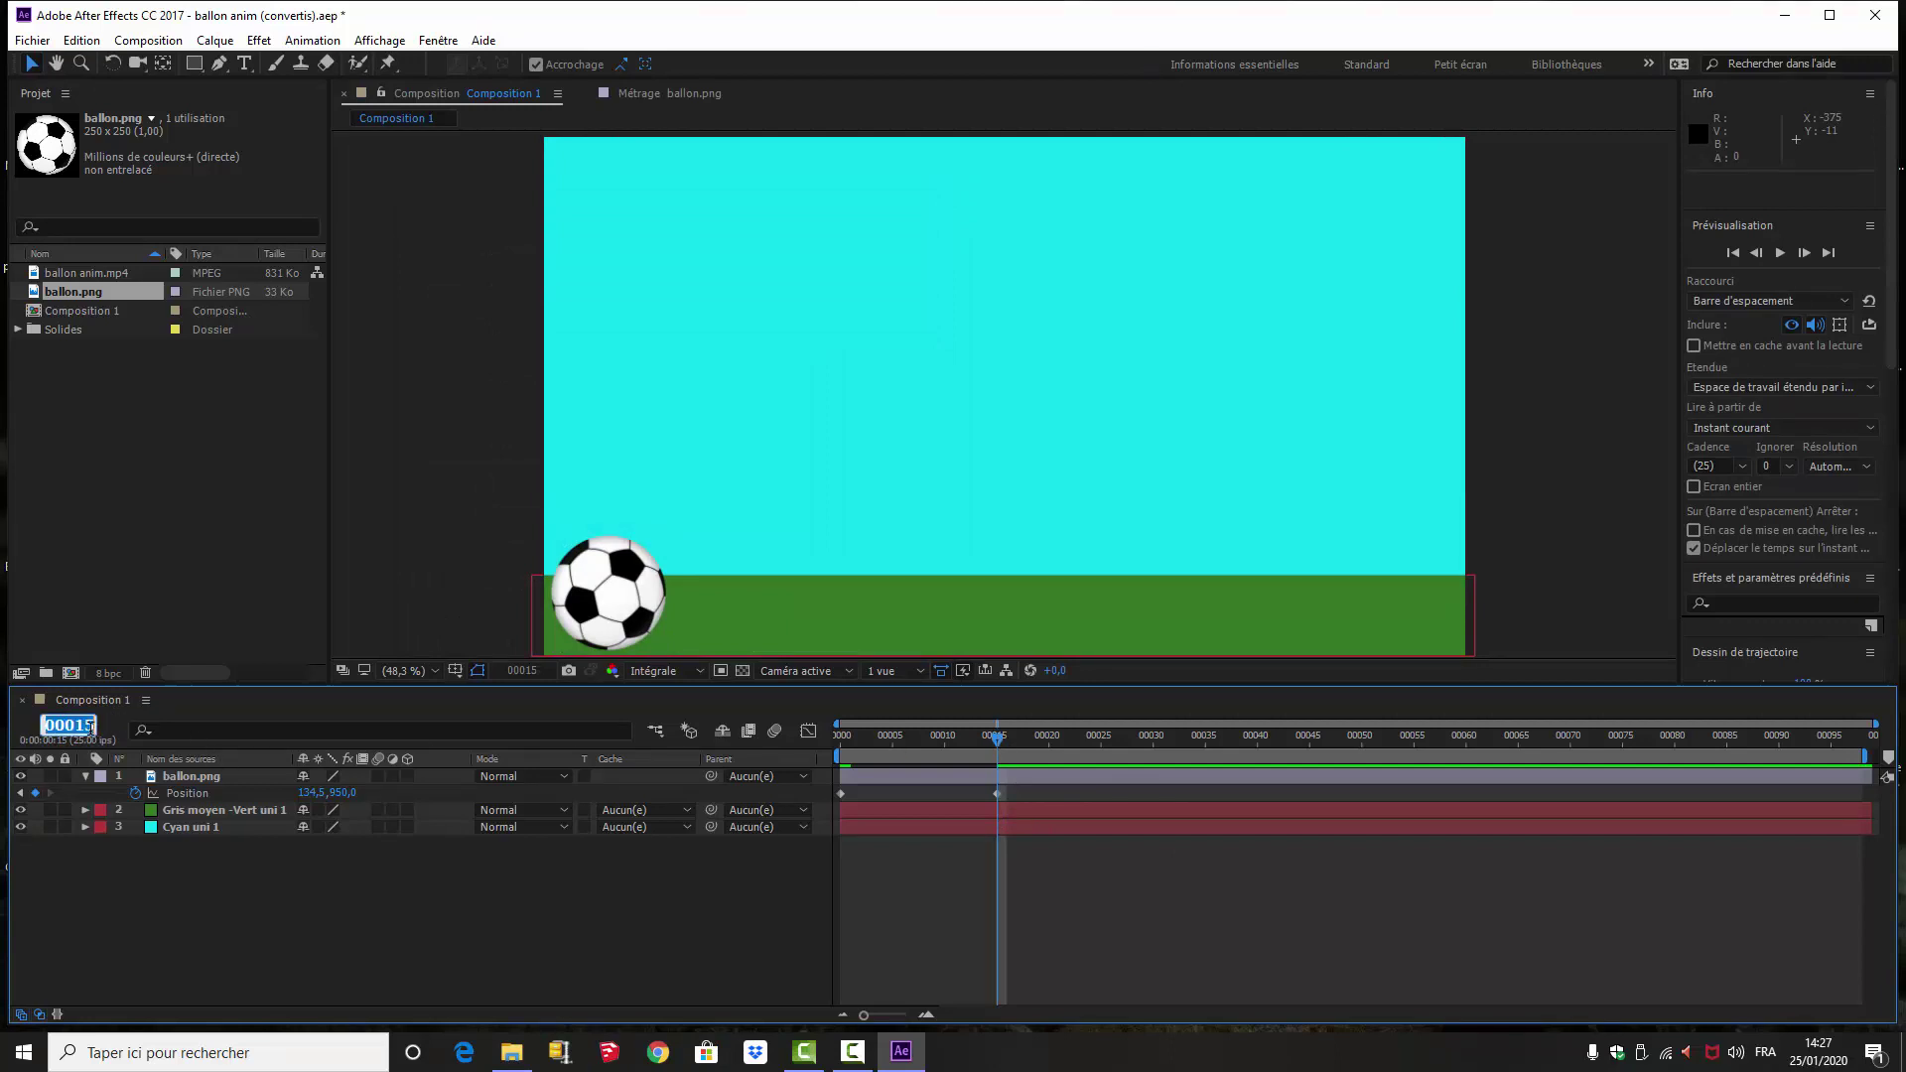
drag(76, 726, 104, 726)
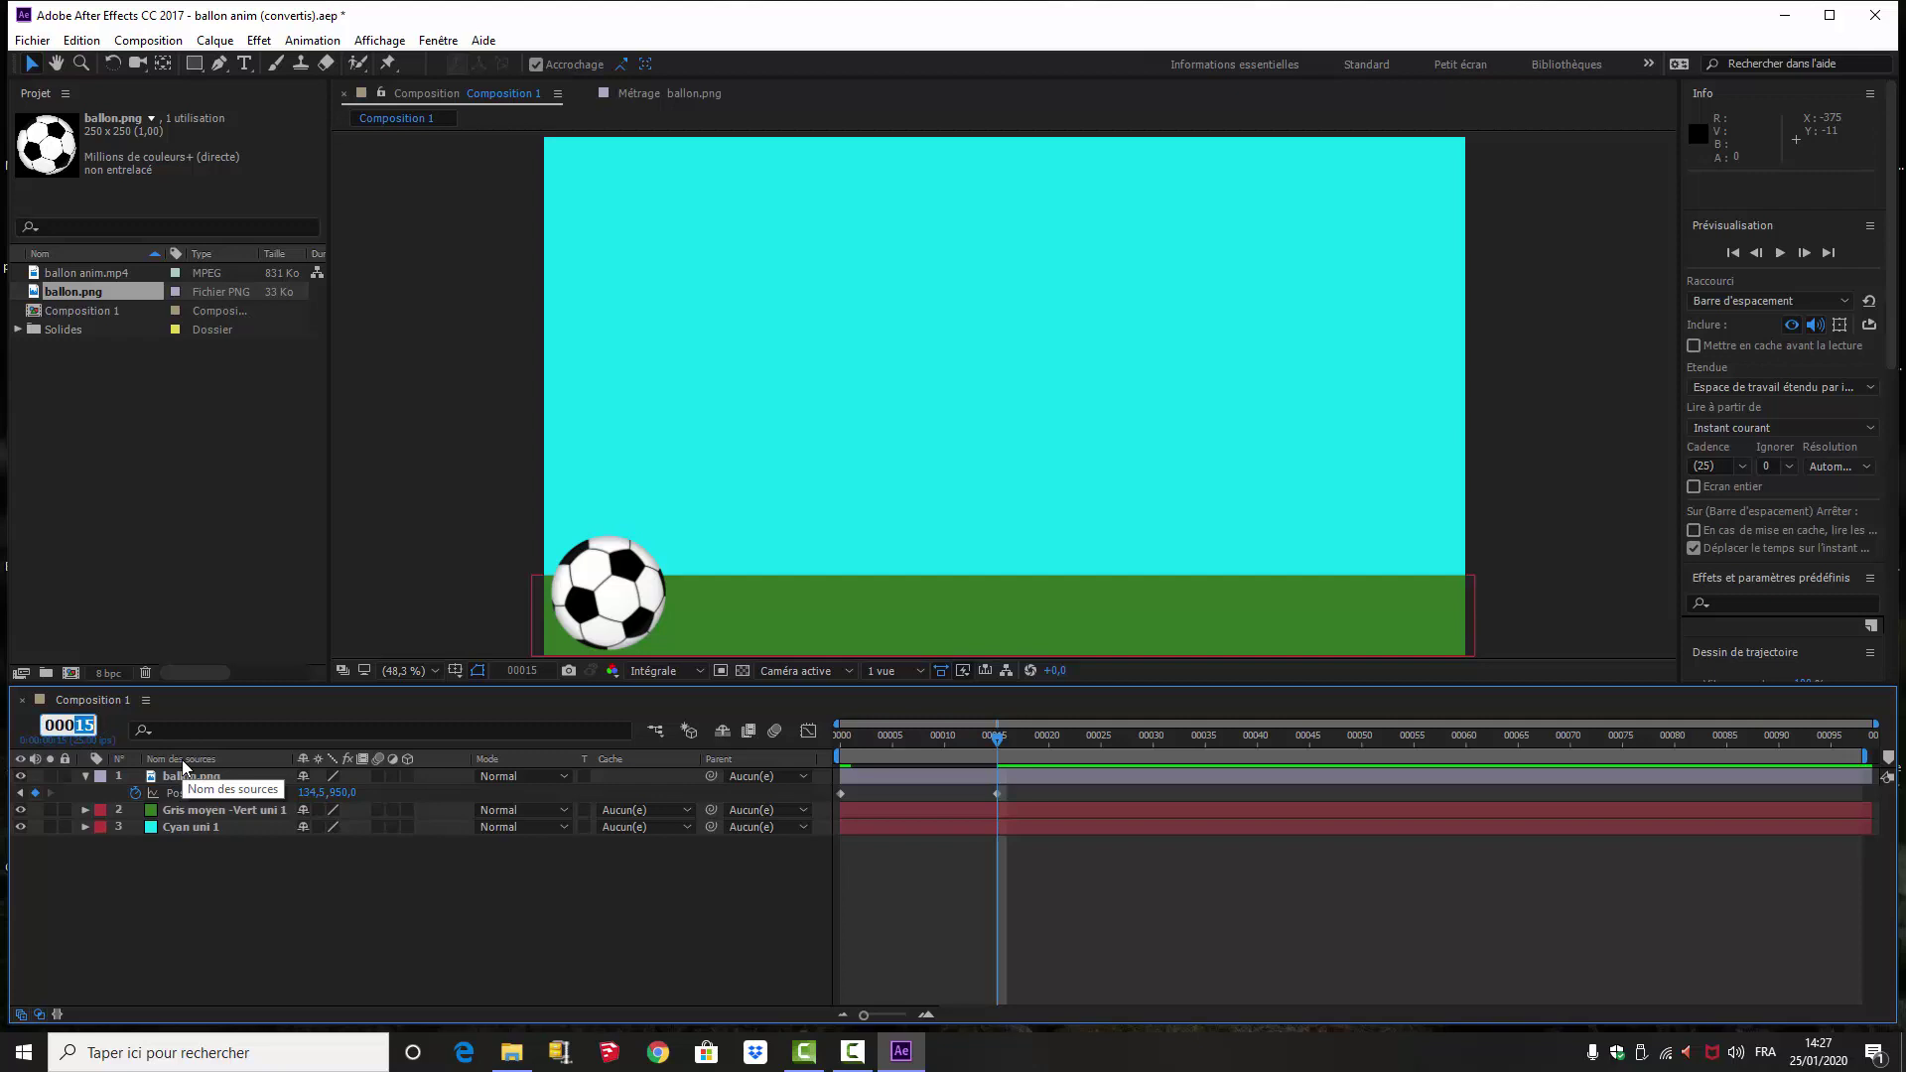
text(30)
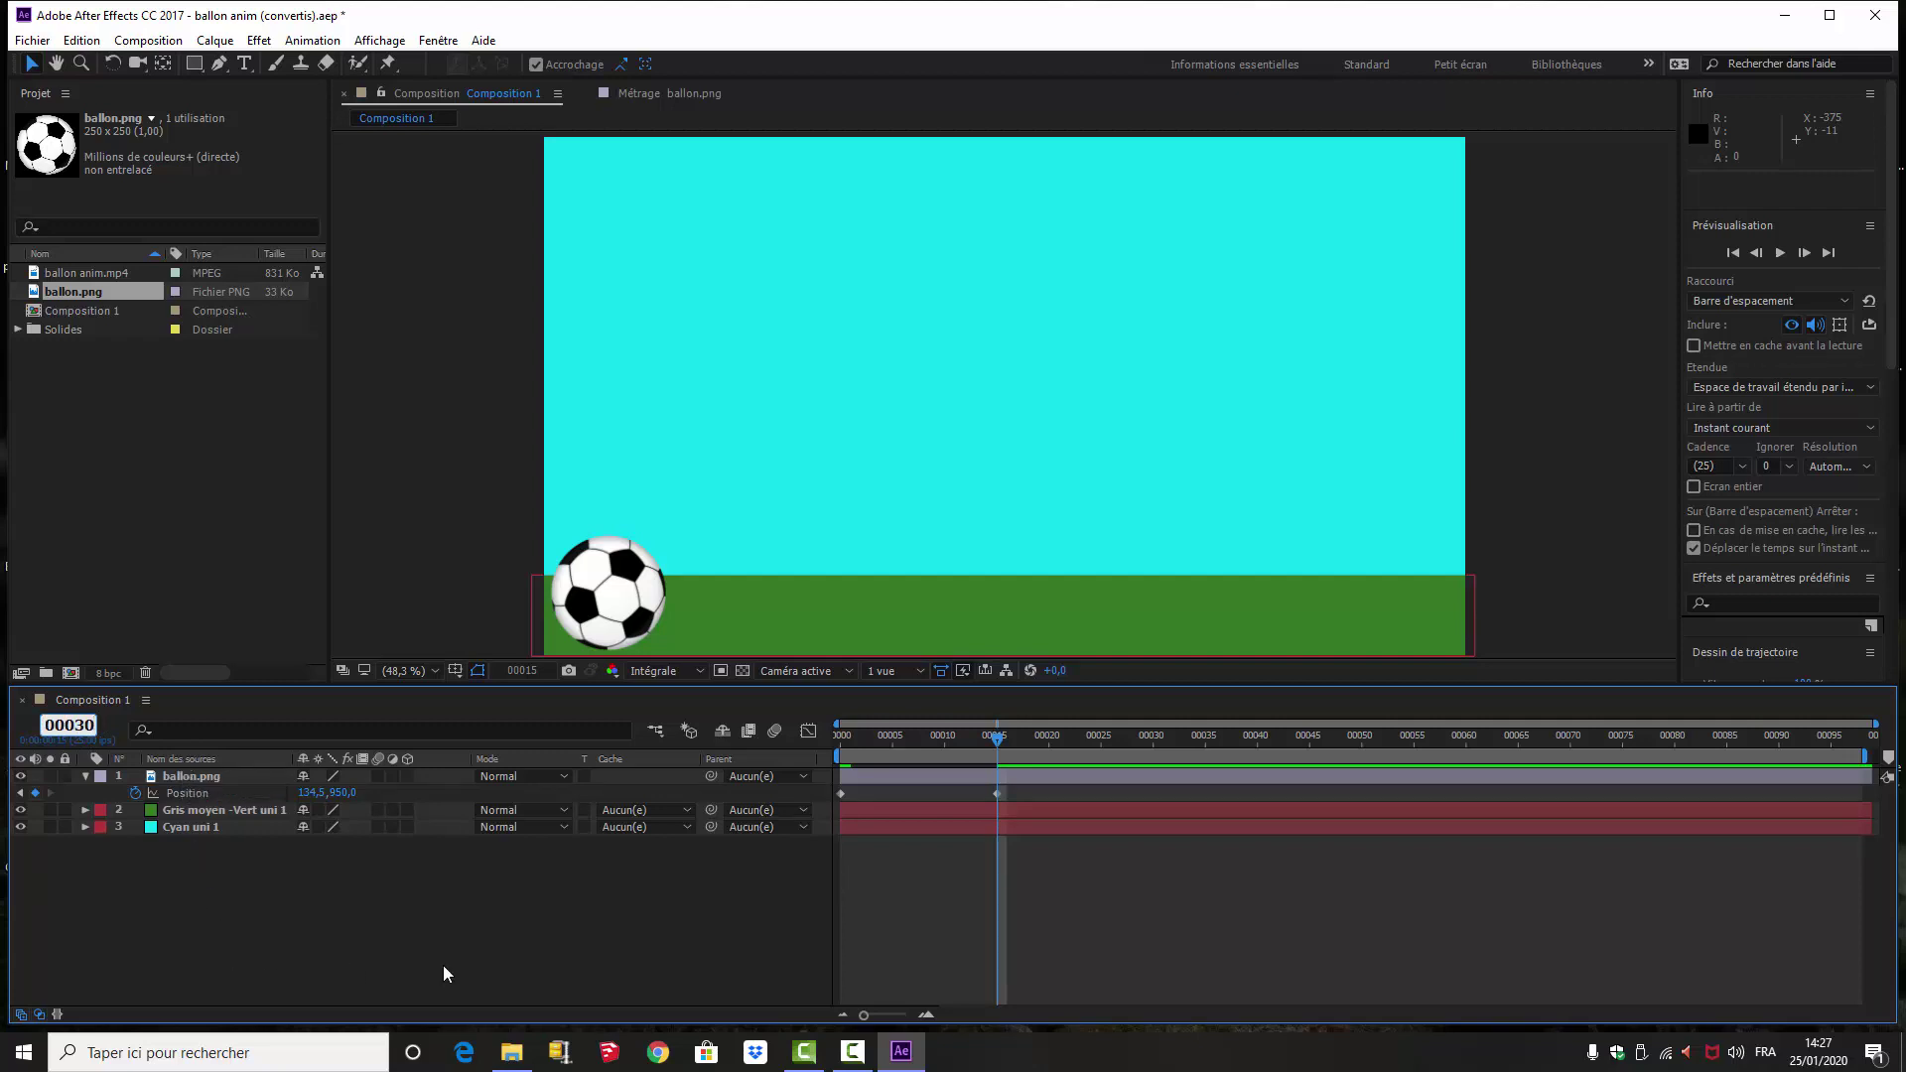
key(Return)
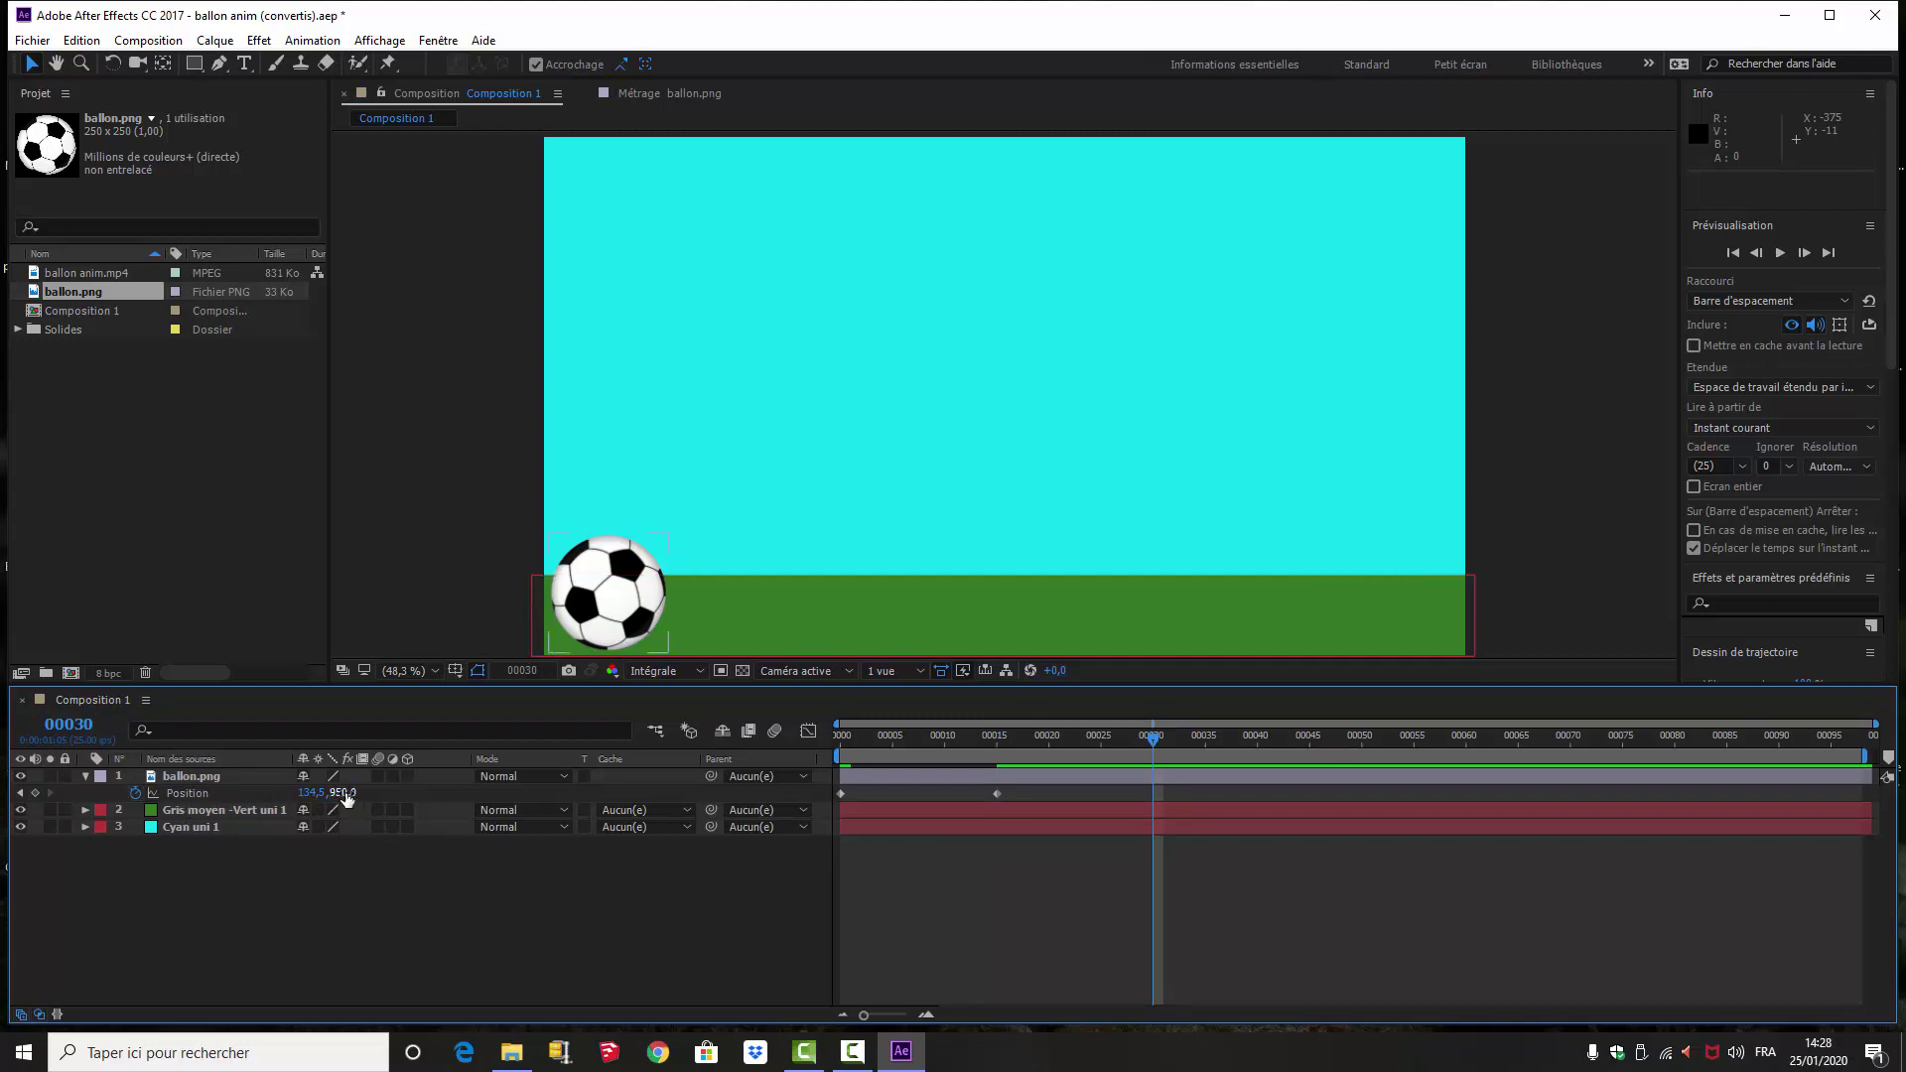
click(841, 794)
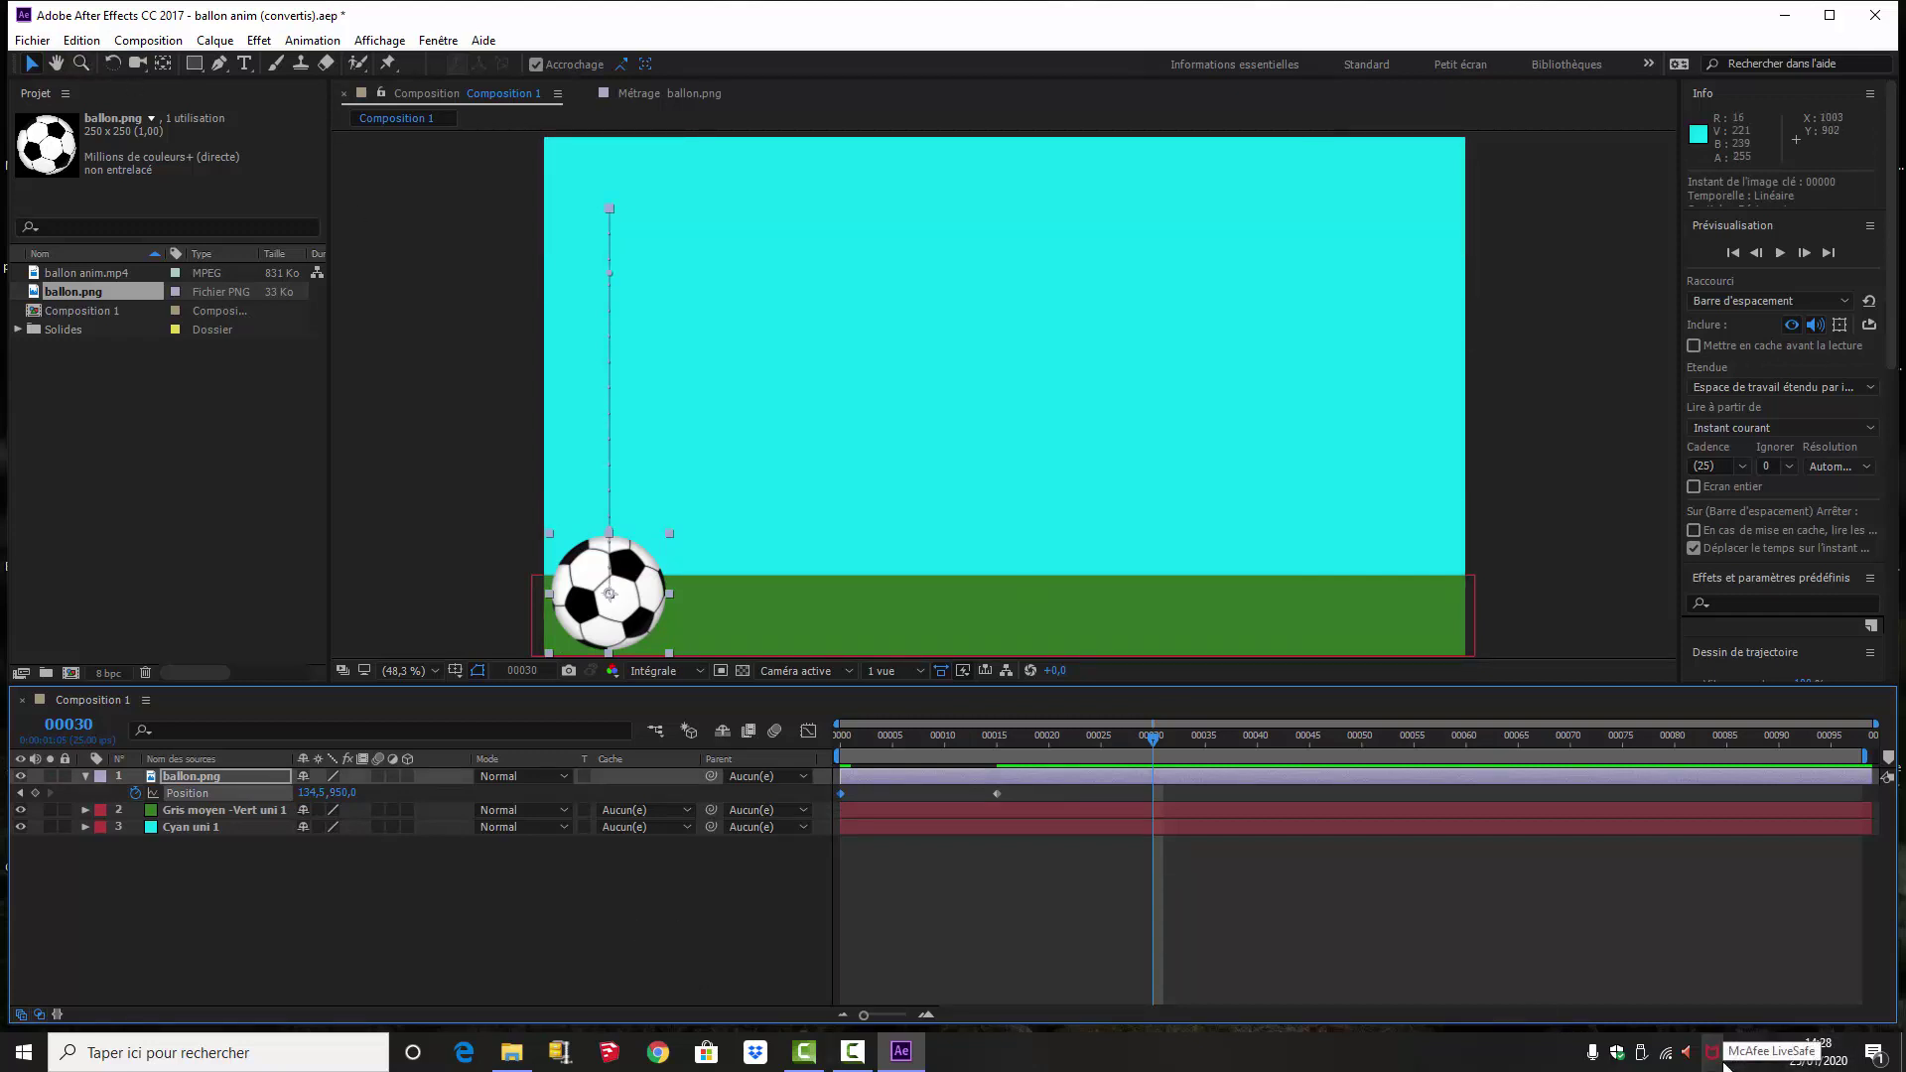
key(ctrl+c)
key(ctrl+v)
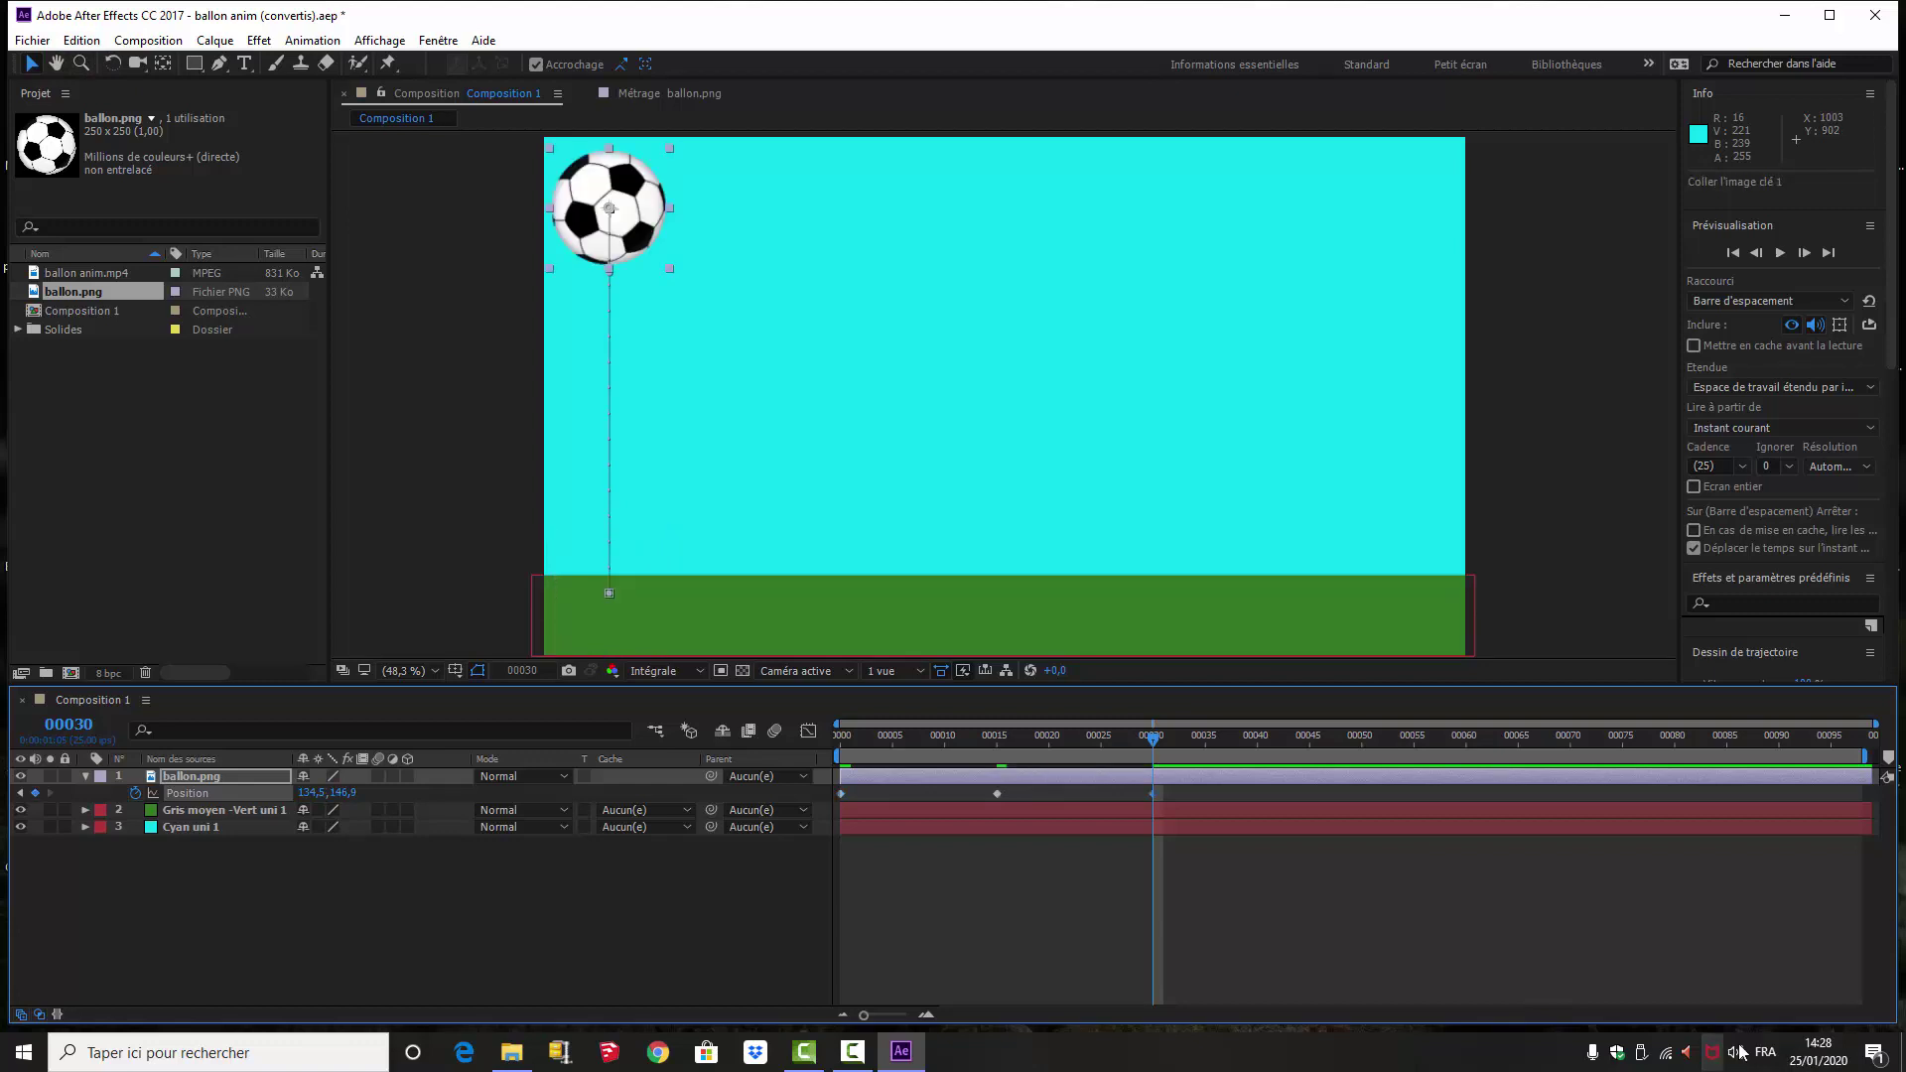
- Copy the ball's three Position keyframes and paste them at frames 30 and 60 to repeat the bounce
drag(1146, 743, 808, 810)
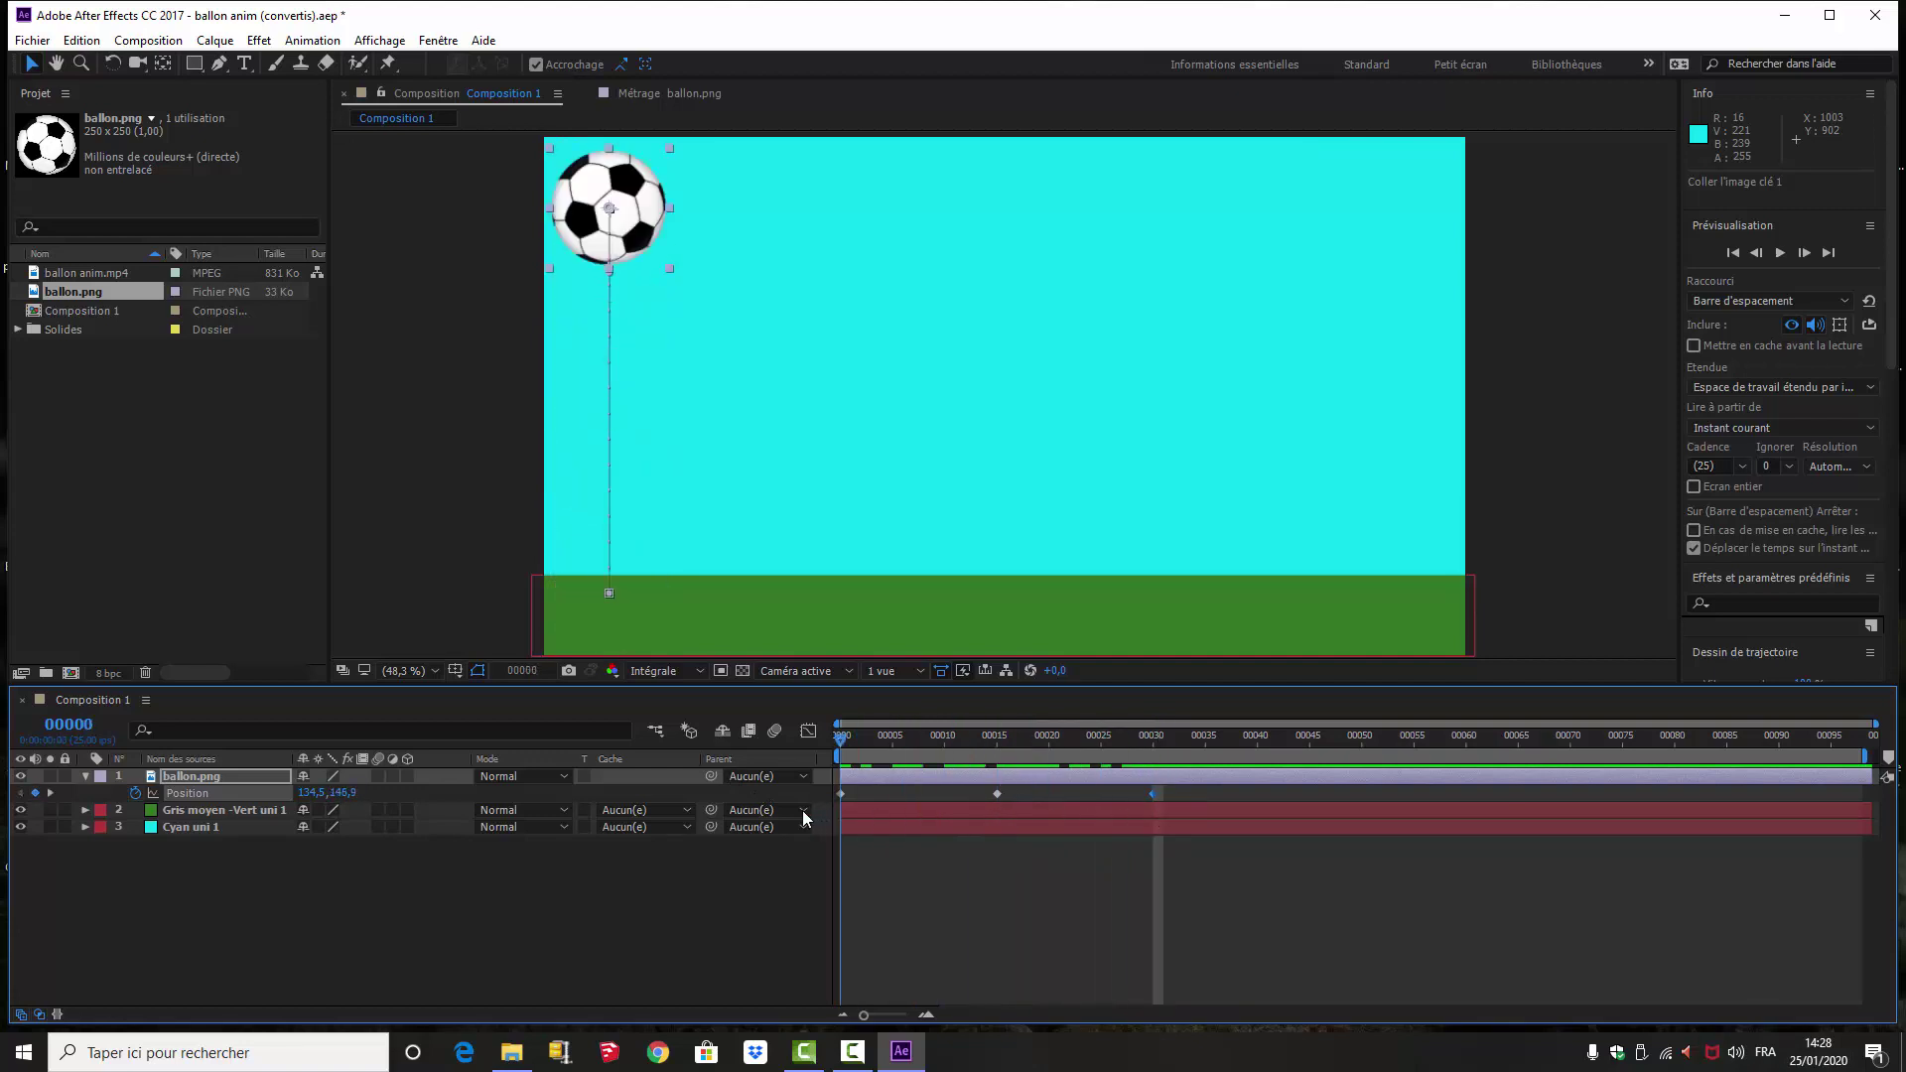
drag(948, 826, 1144, 845)
drag(1196, 788, 841, 798)
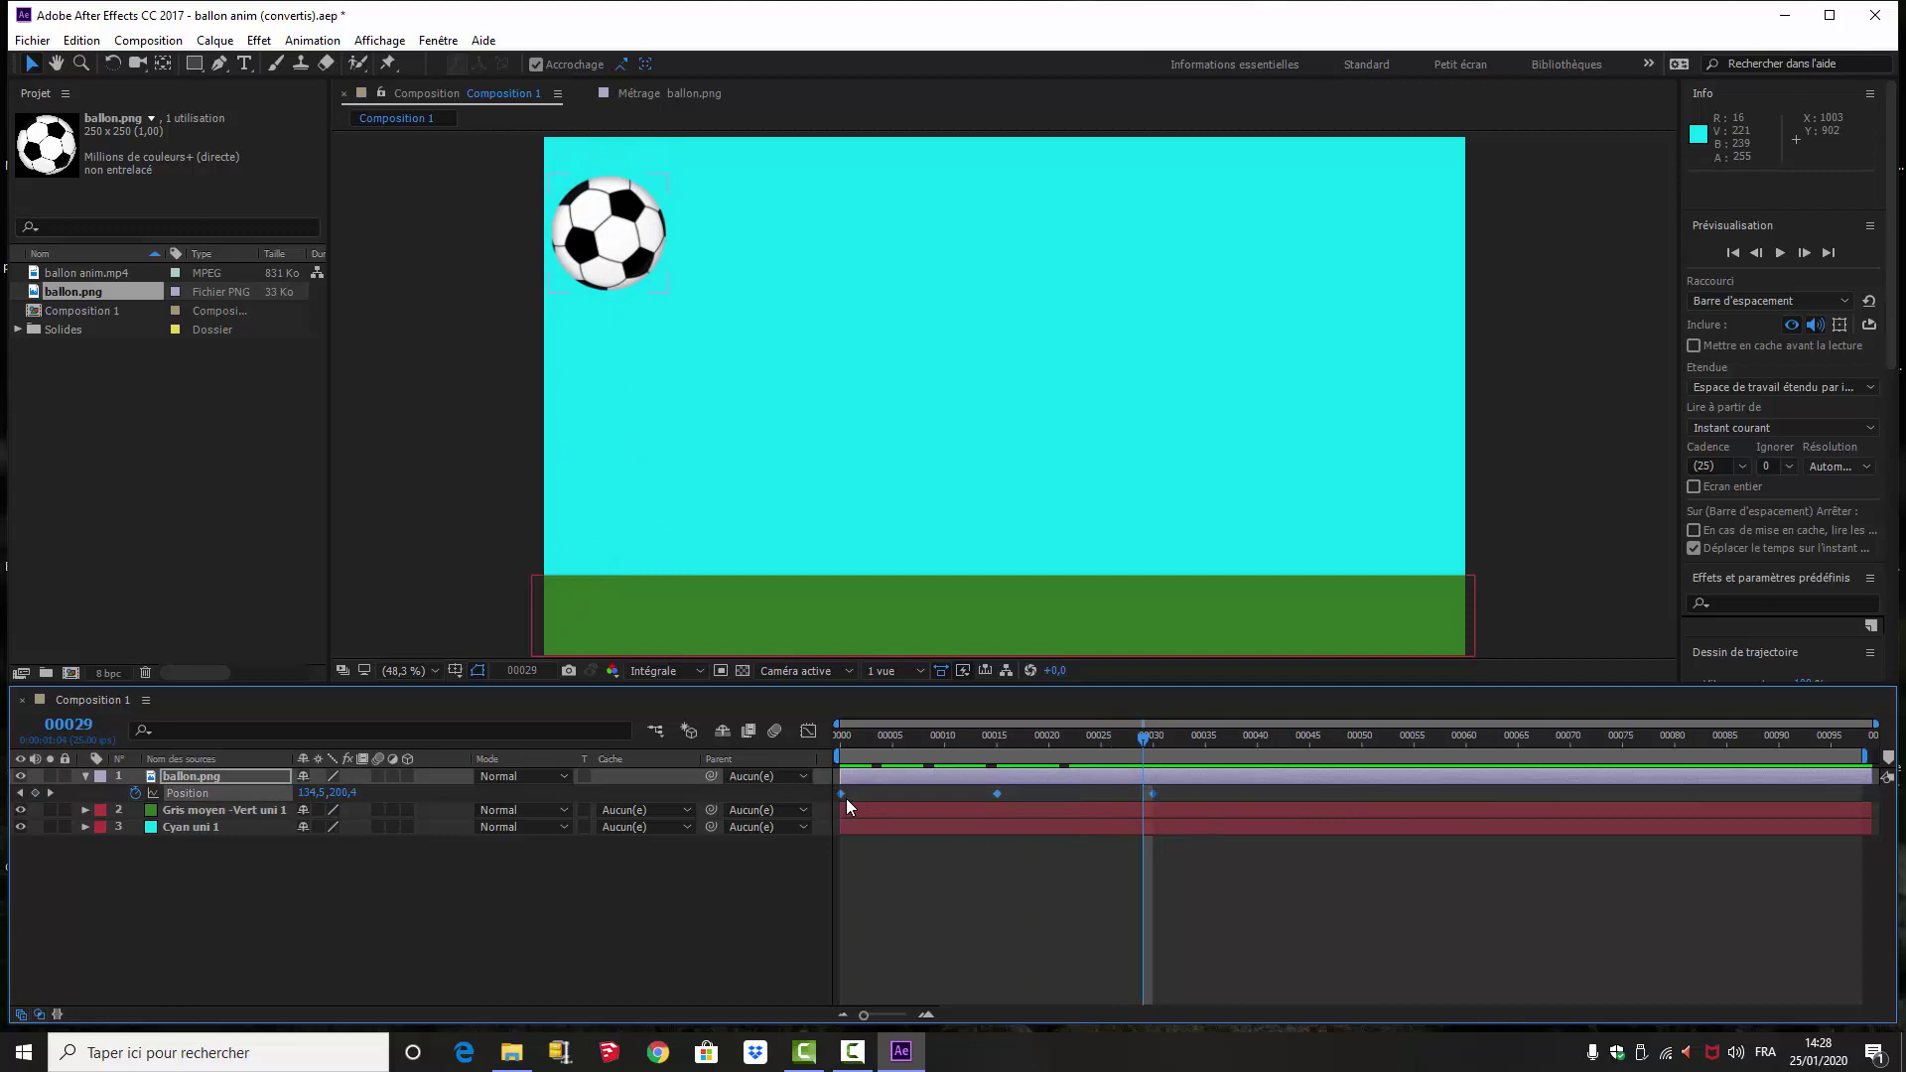
drag(1143, 738, 1153, 737)
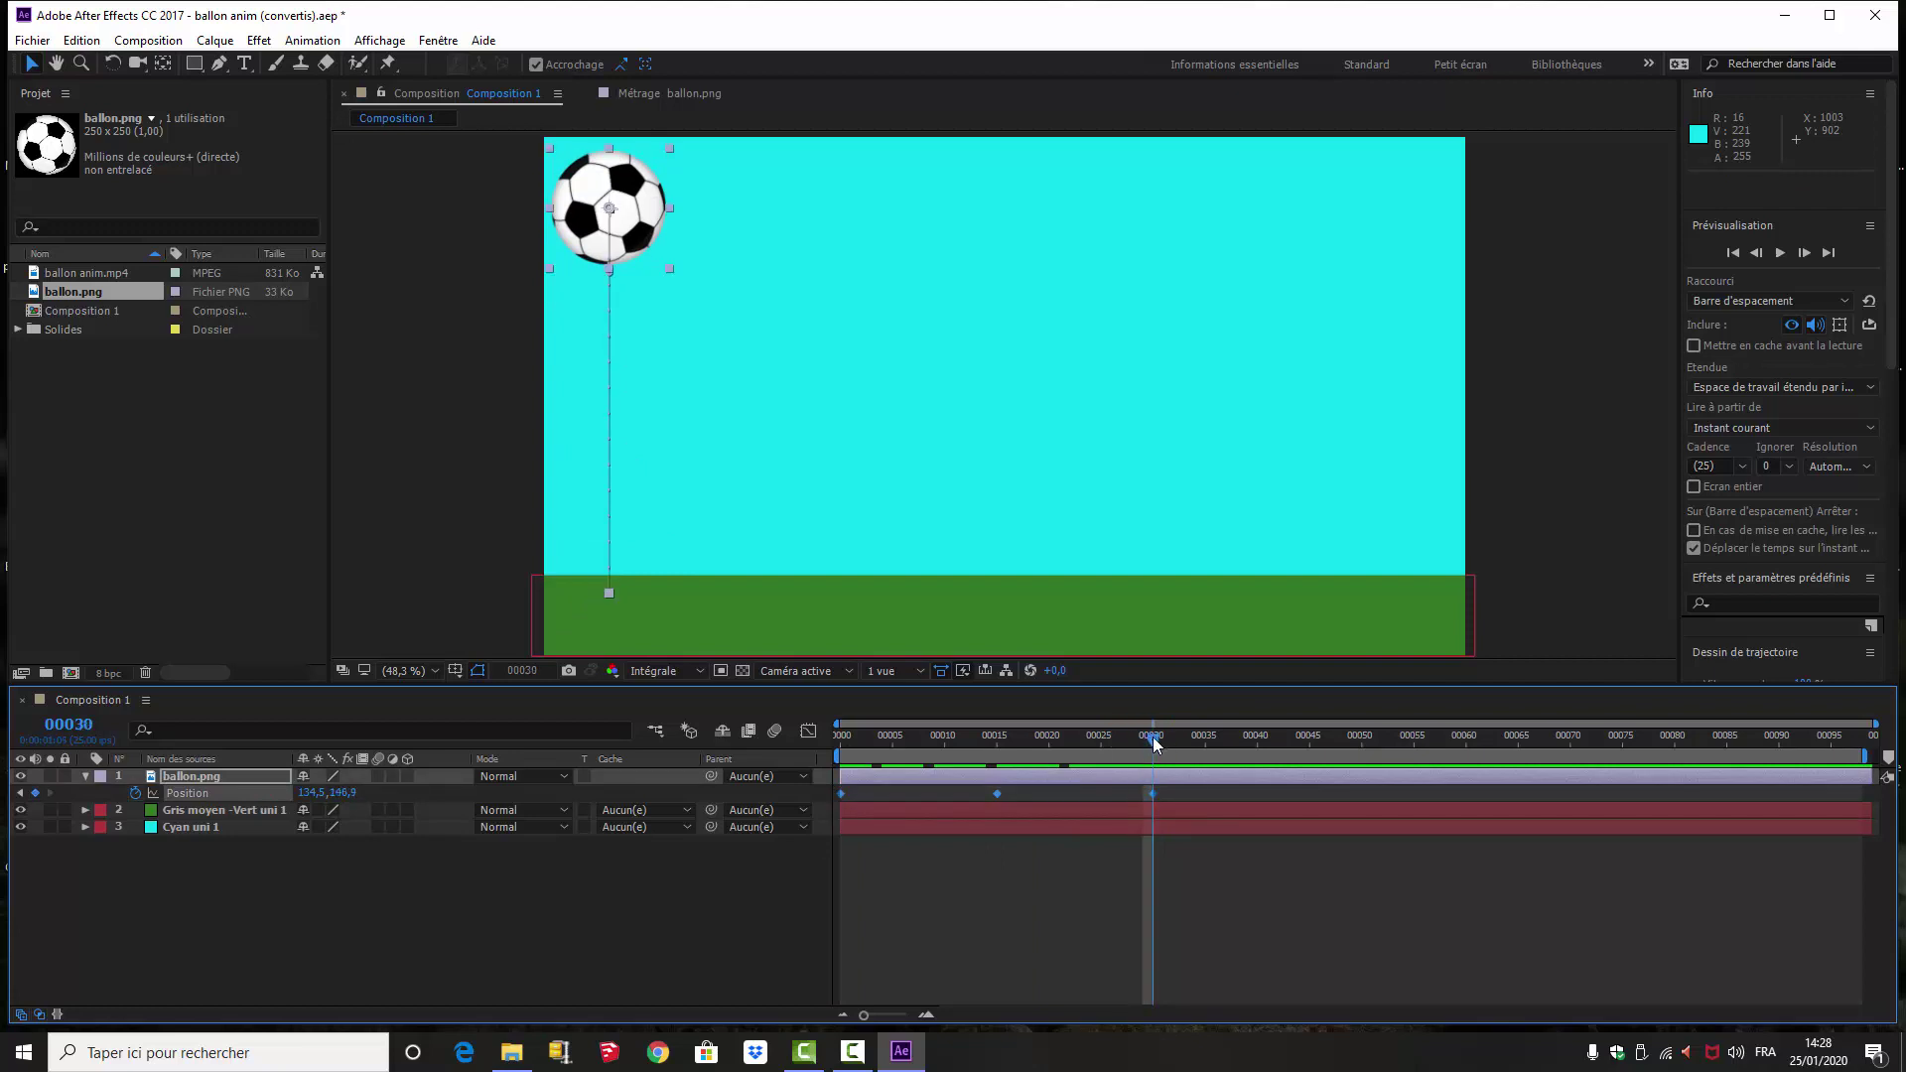
key(ctrl+c)
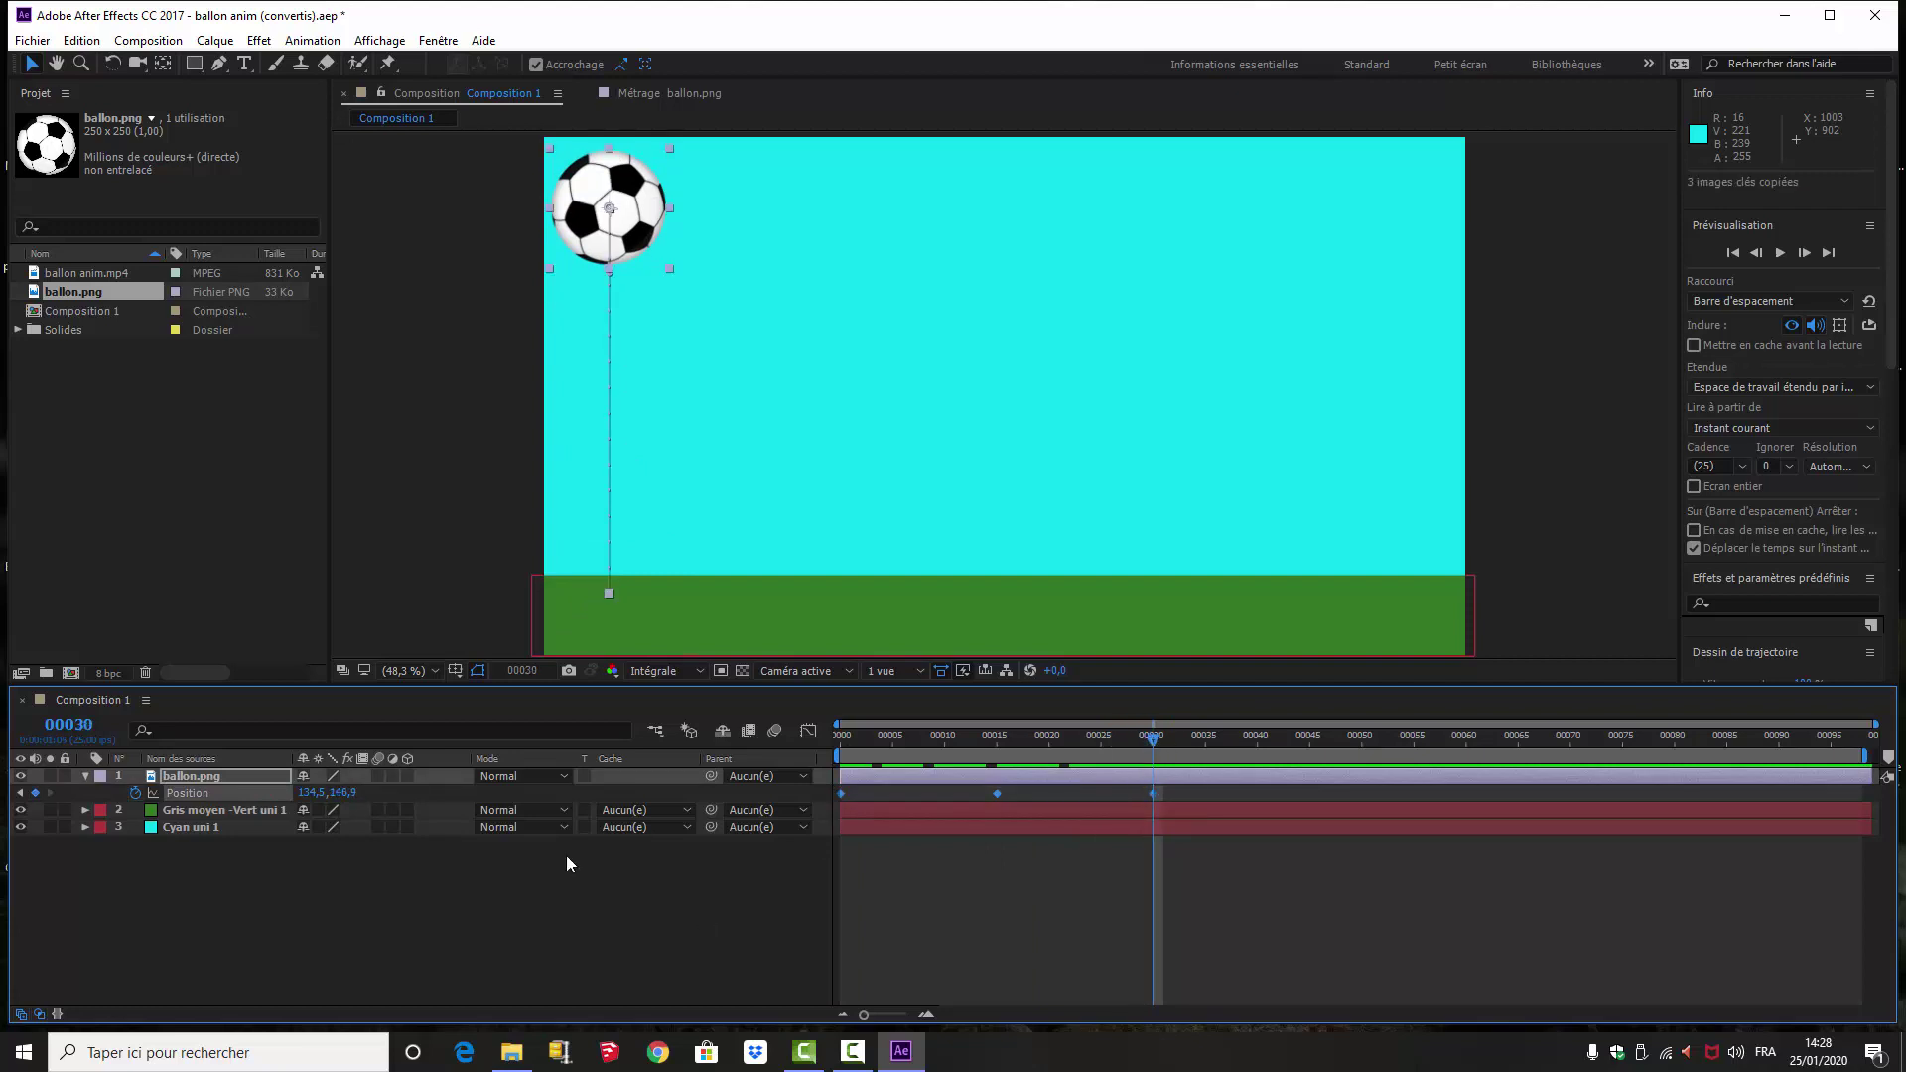
key(ctrl+v)
drag(1167, 735, 1463, 776)
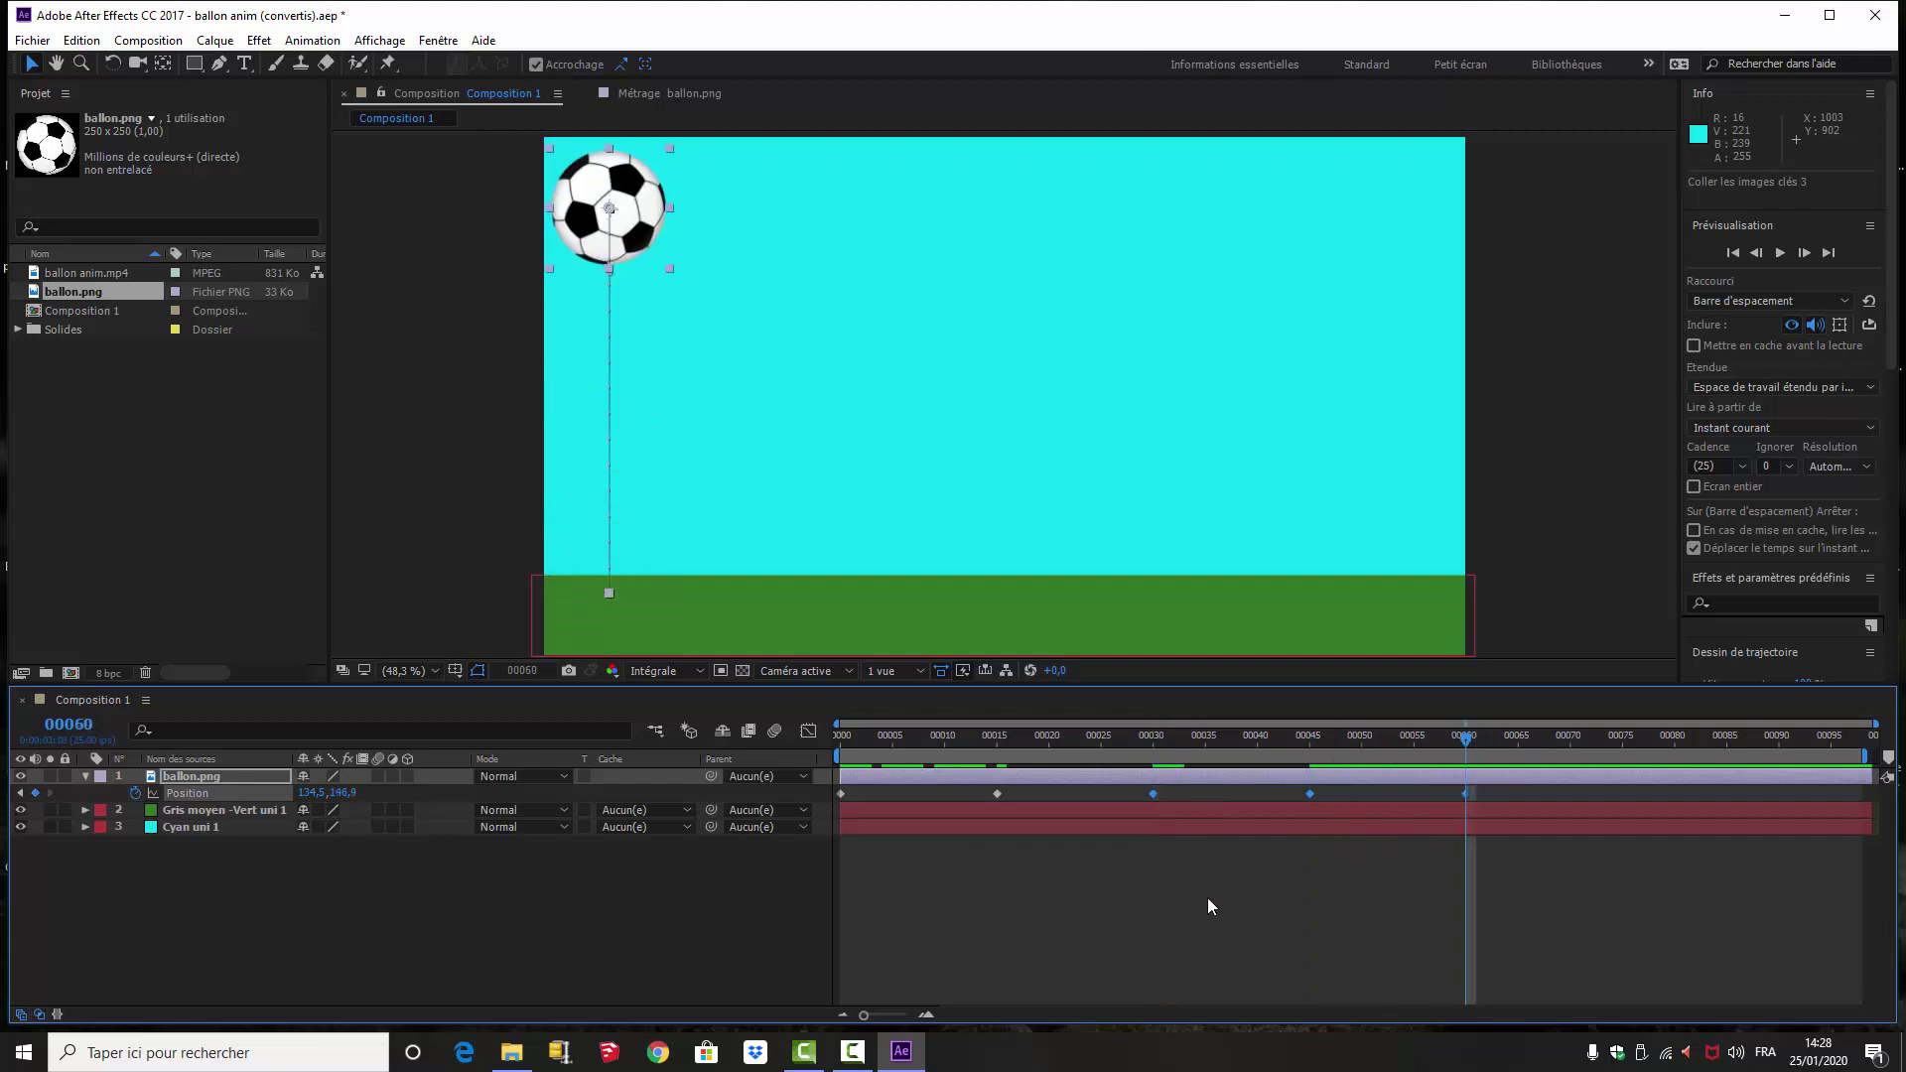
key(ctrl+v)
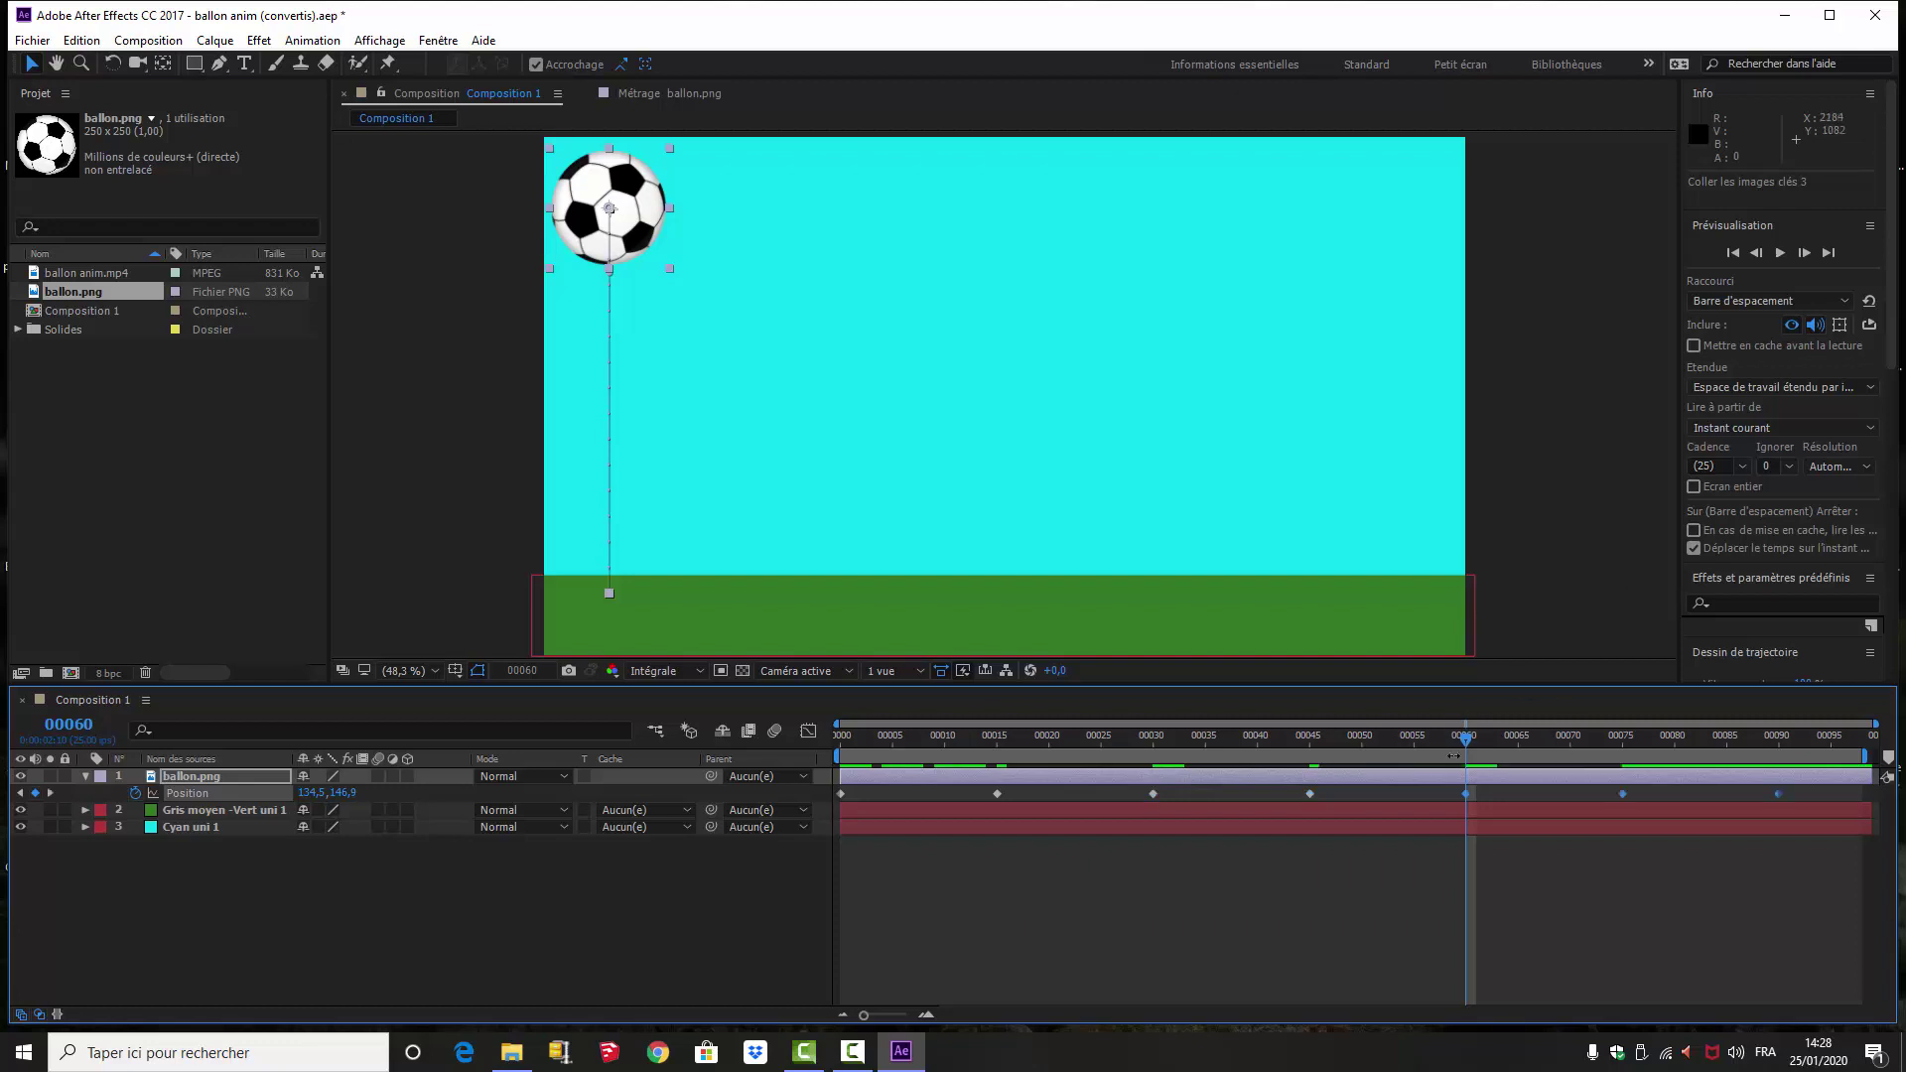
- Preview the bouncing ball from the start of the composition, then return to frame 0
key(Page_Up)
key(Home)
key(space)
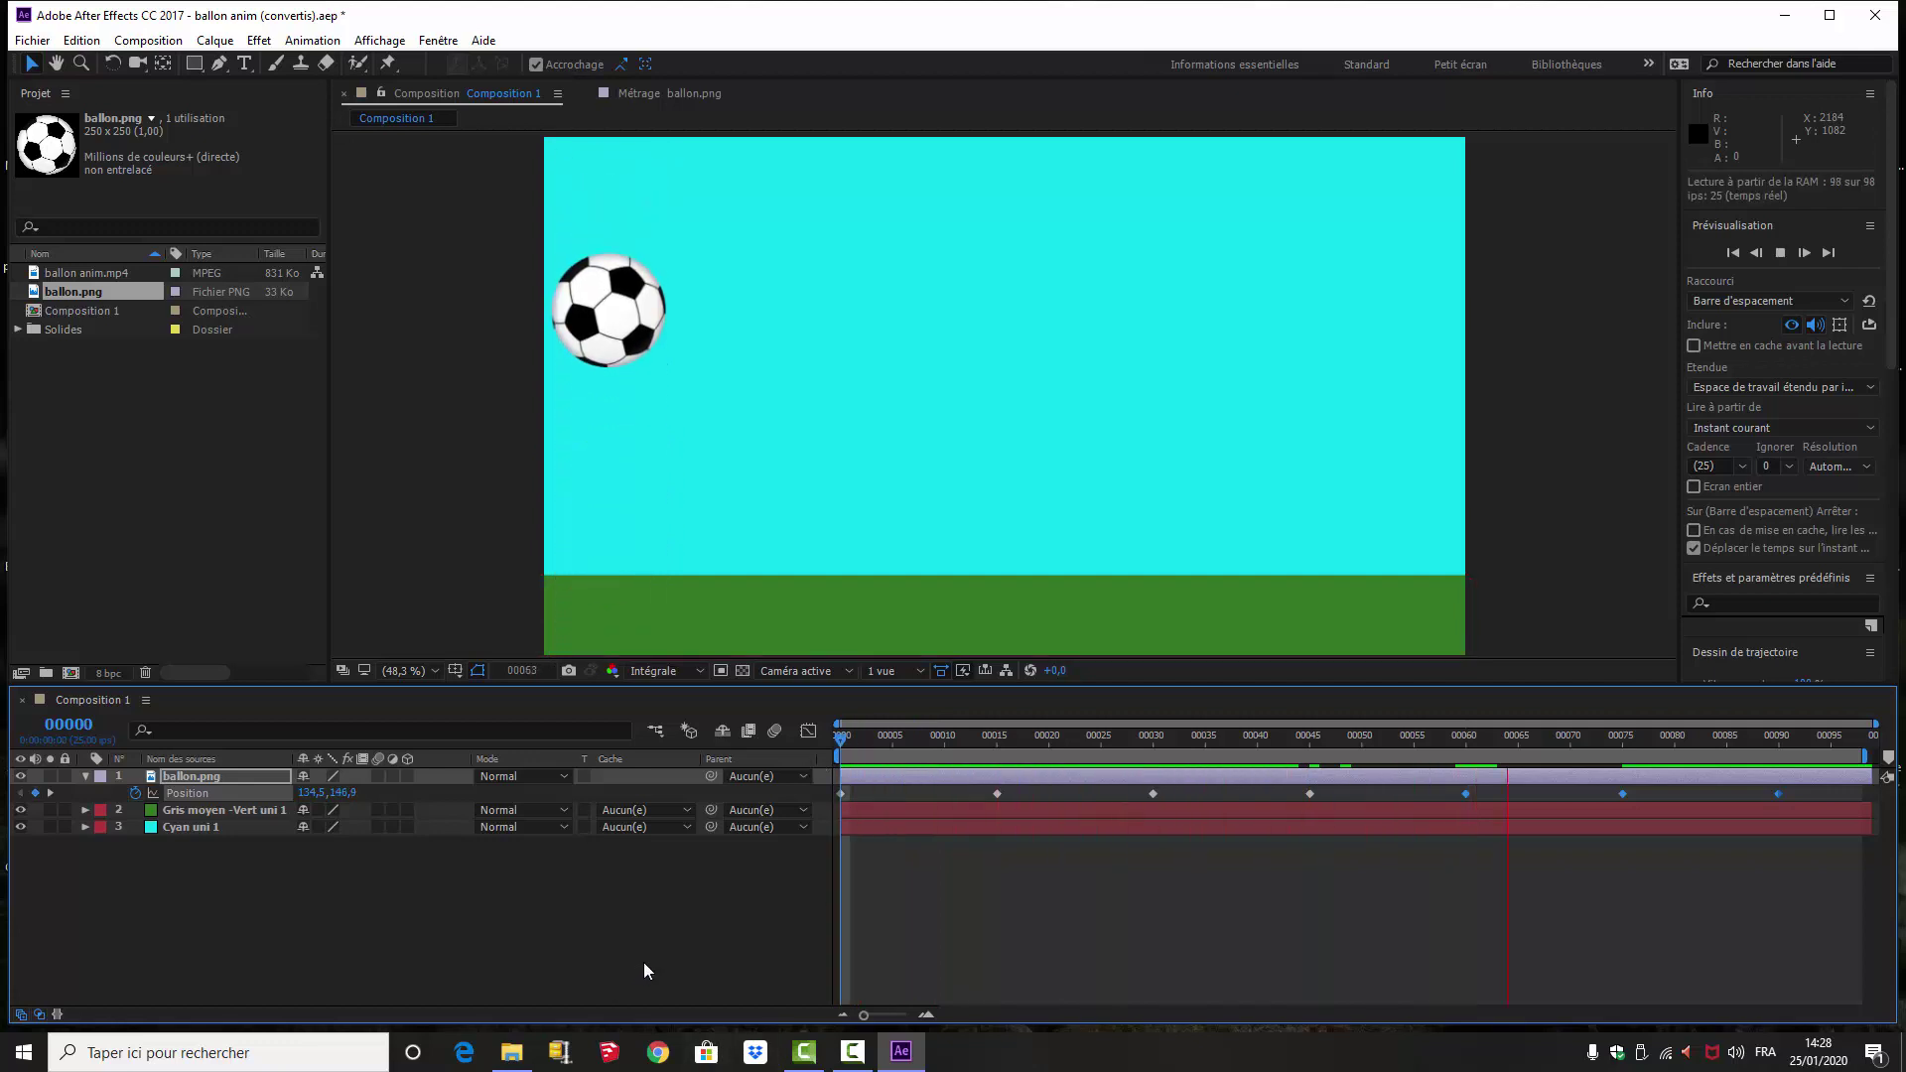
key(space)
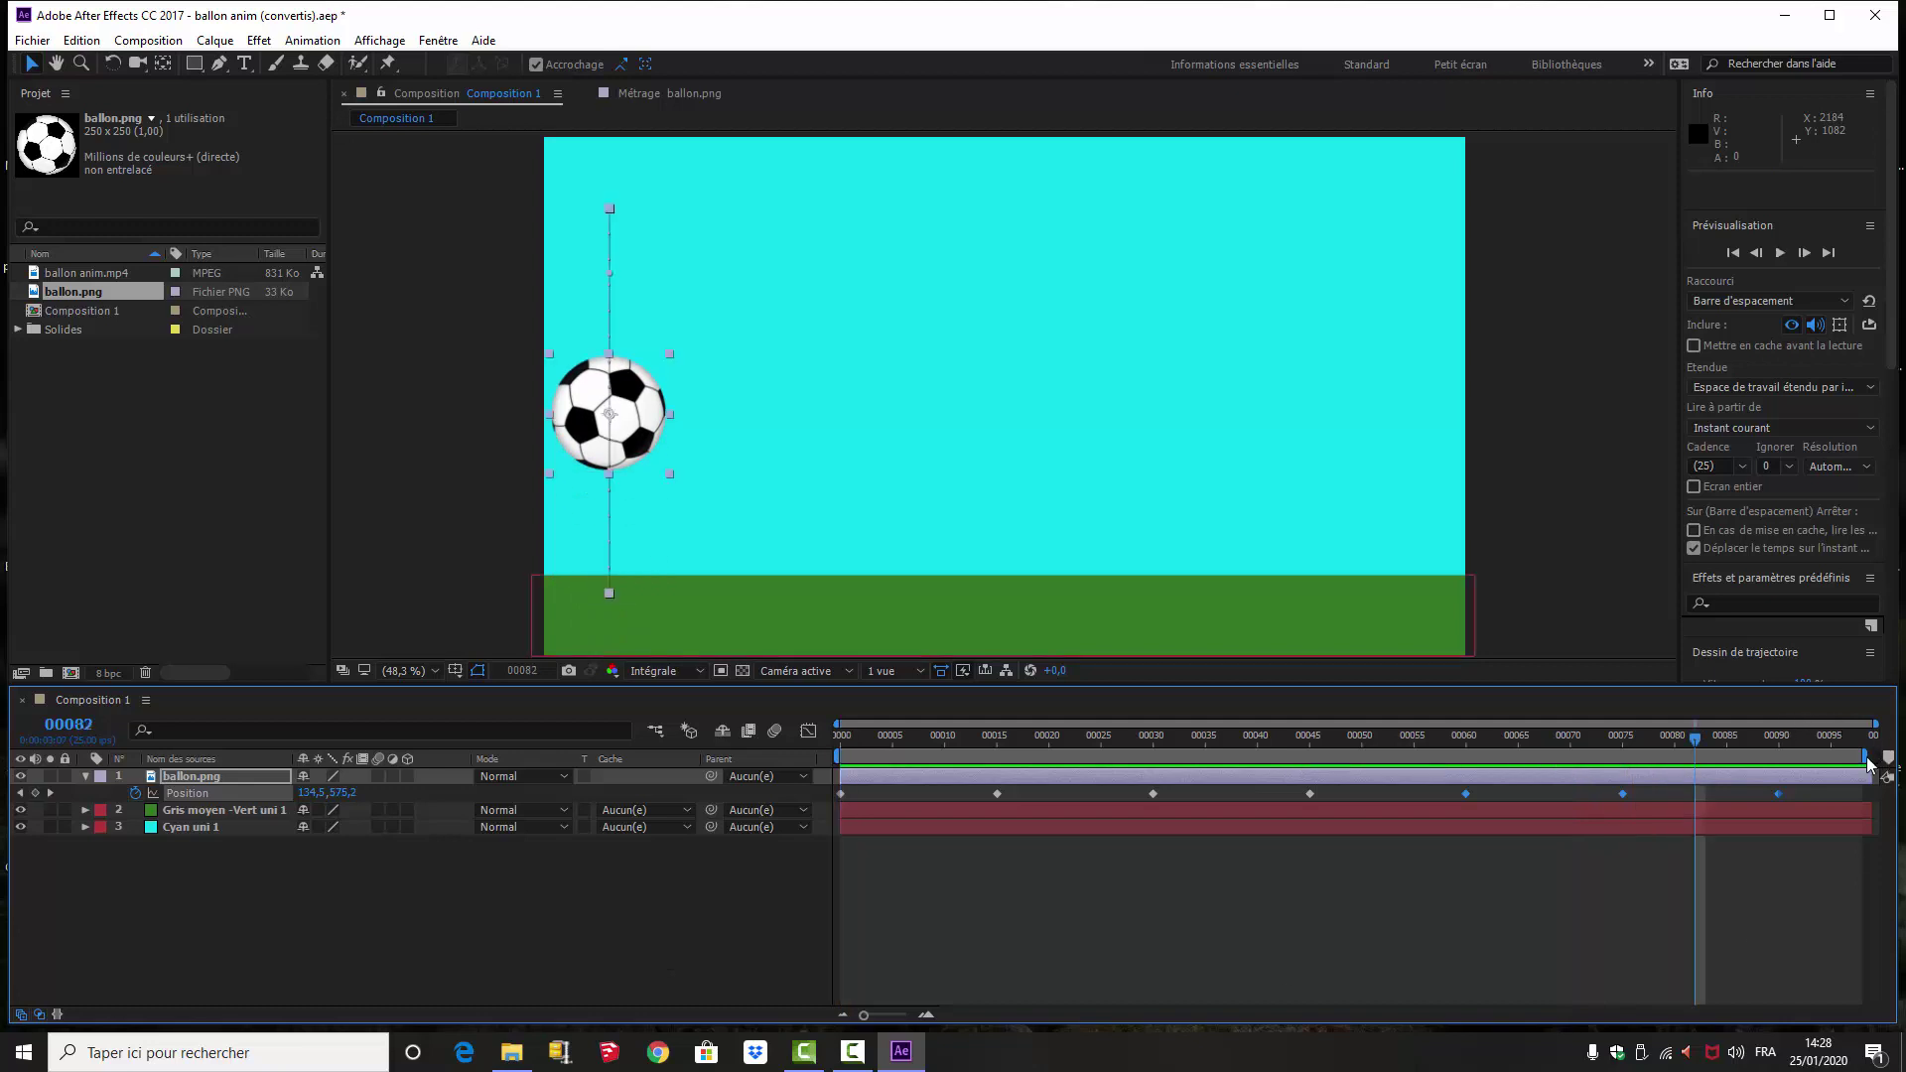
drag(1690, 738, 842, 737)
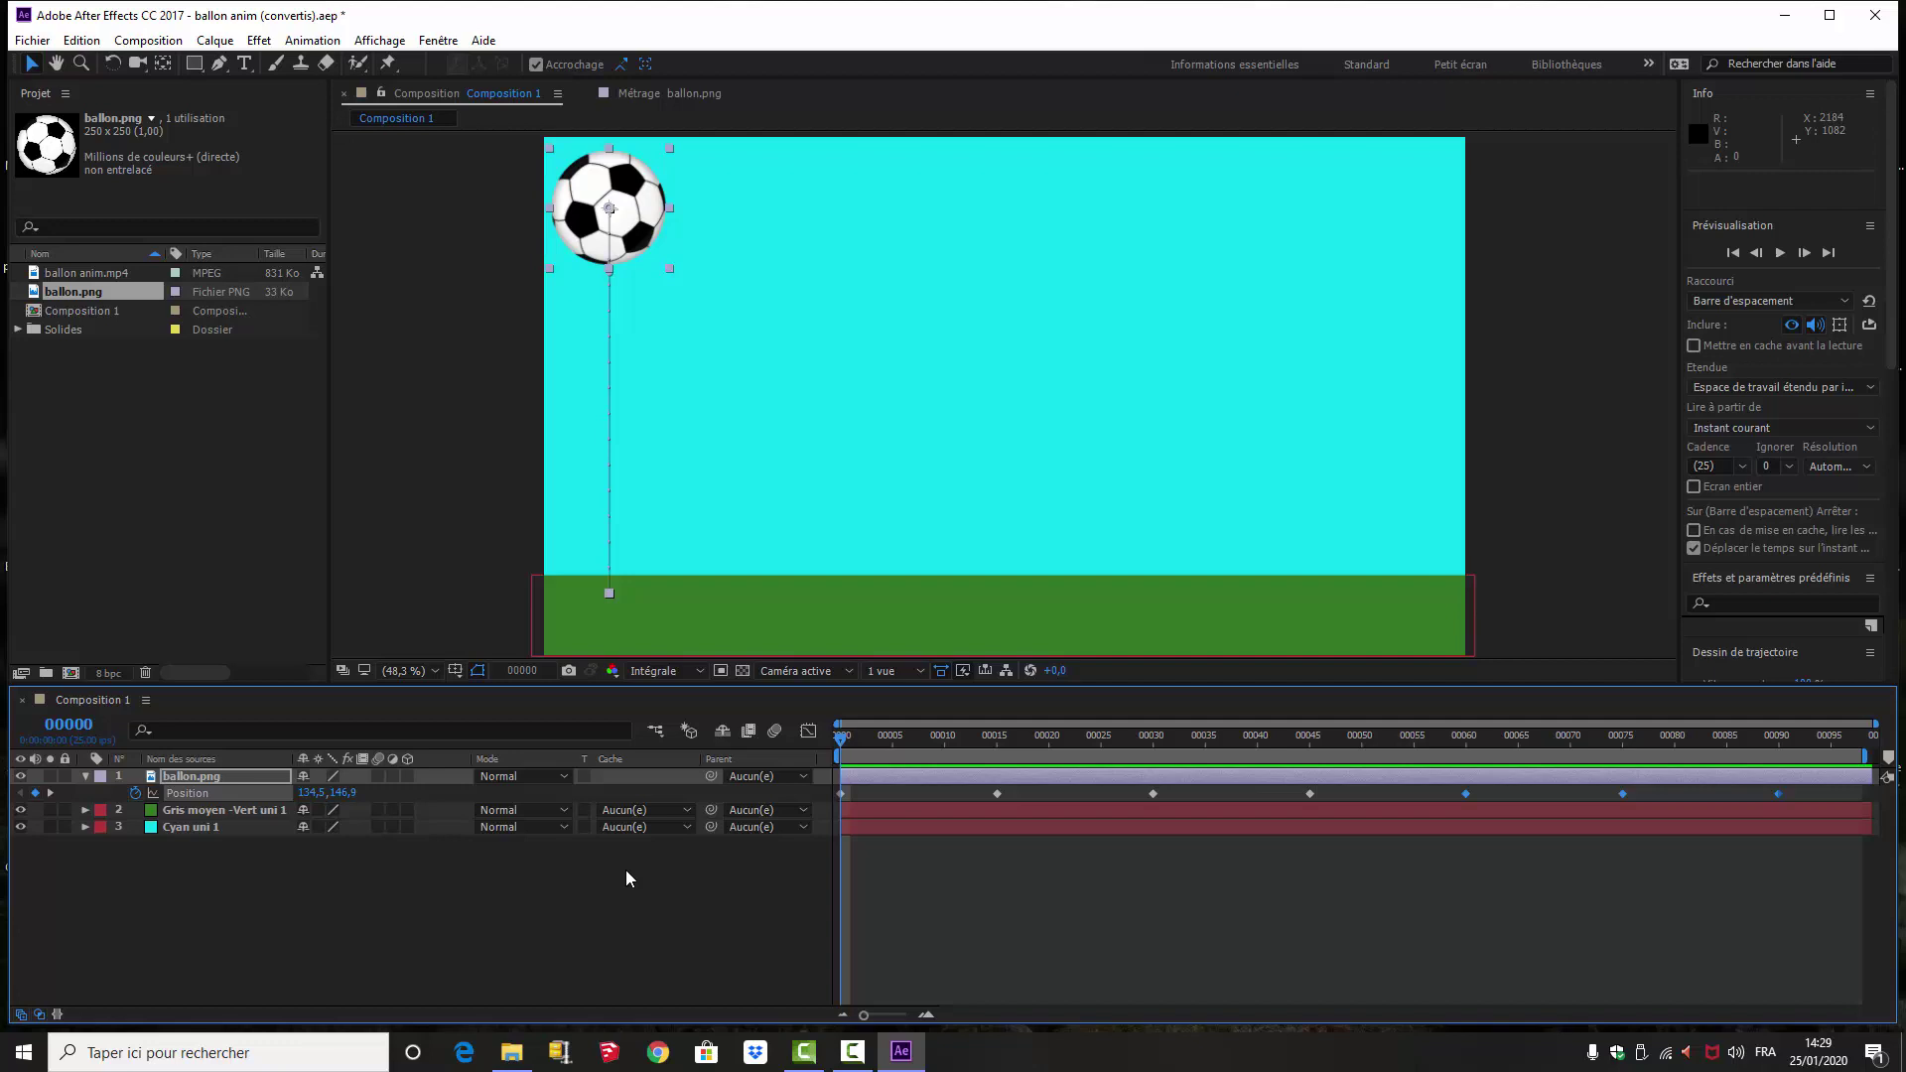
- Display the speed graph of the ball's Position property in the Graph Editor
click(808, 732)
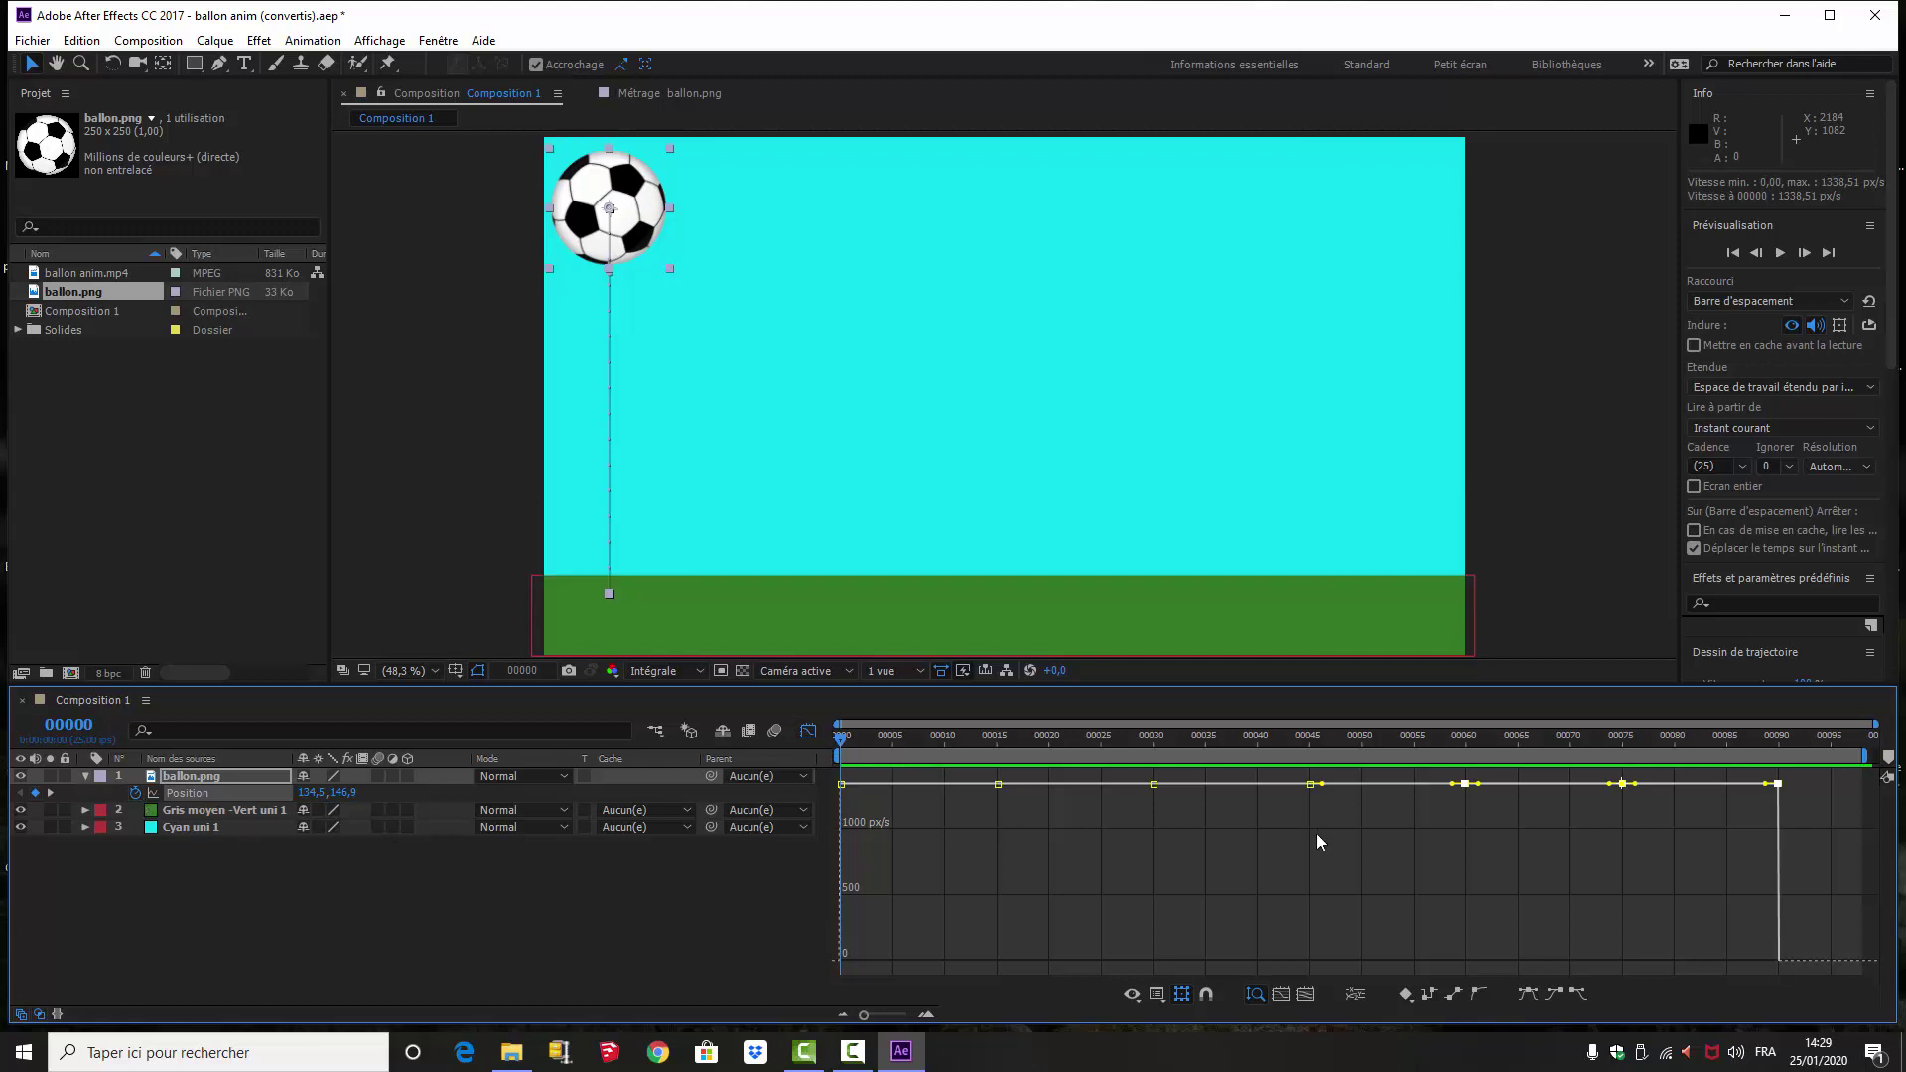
click(1160, 996)
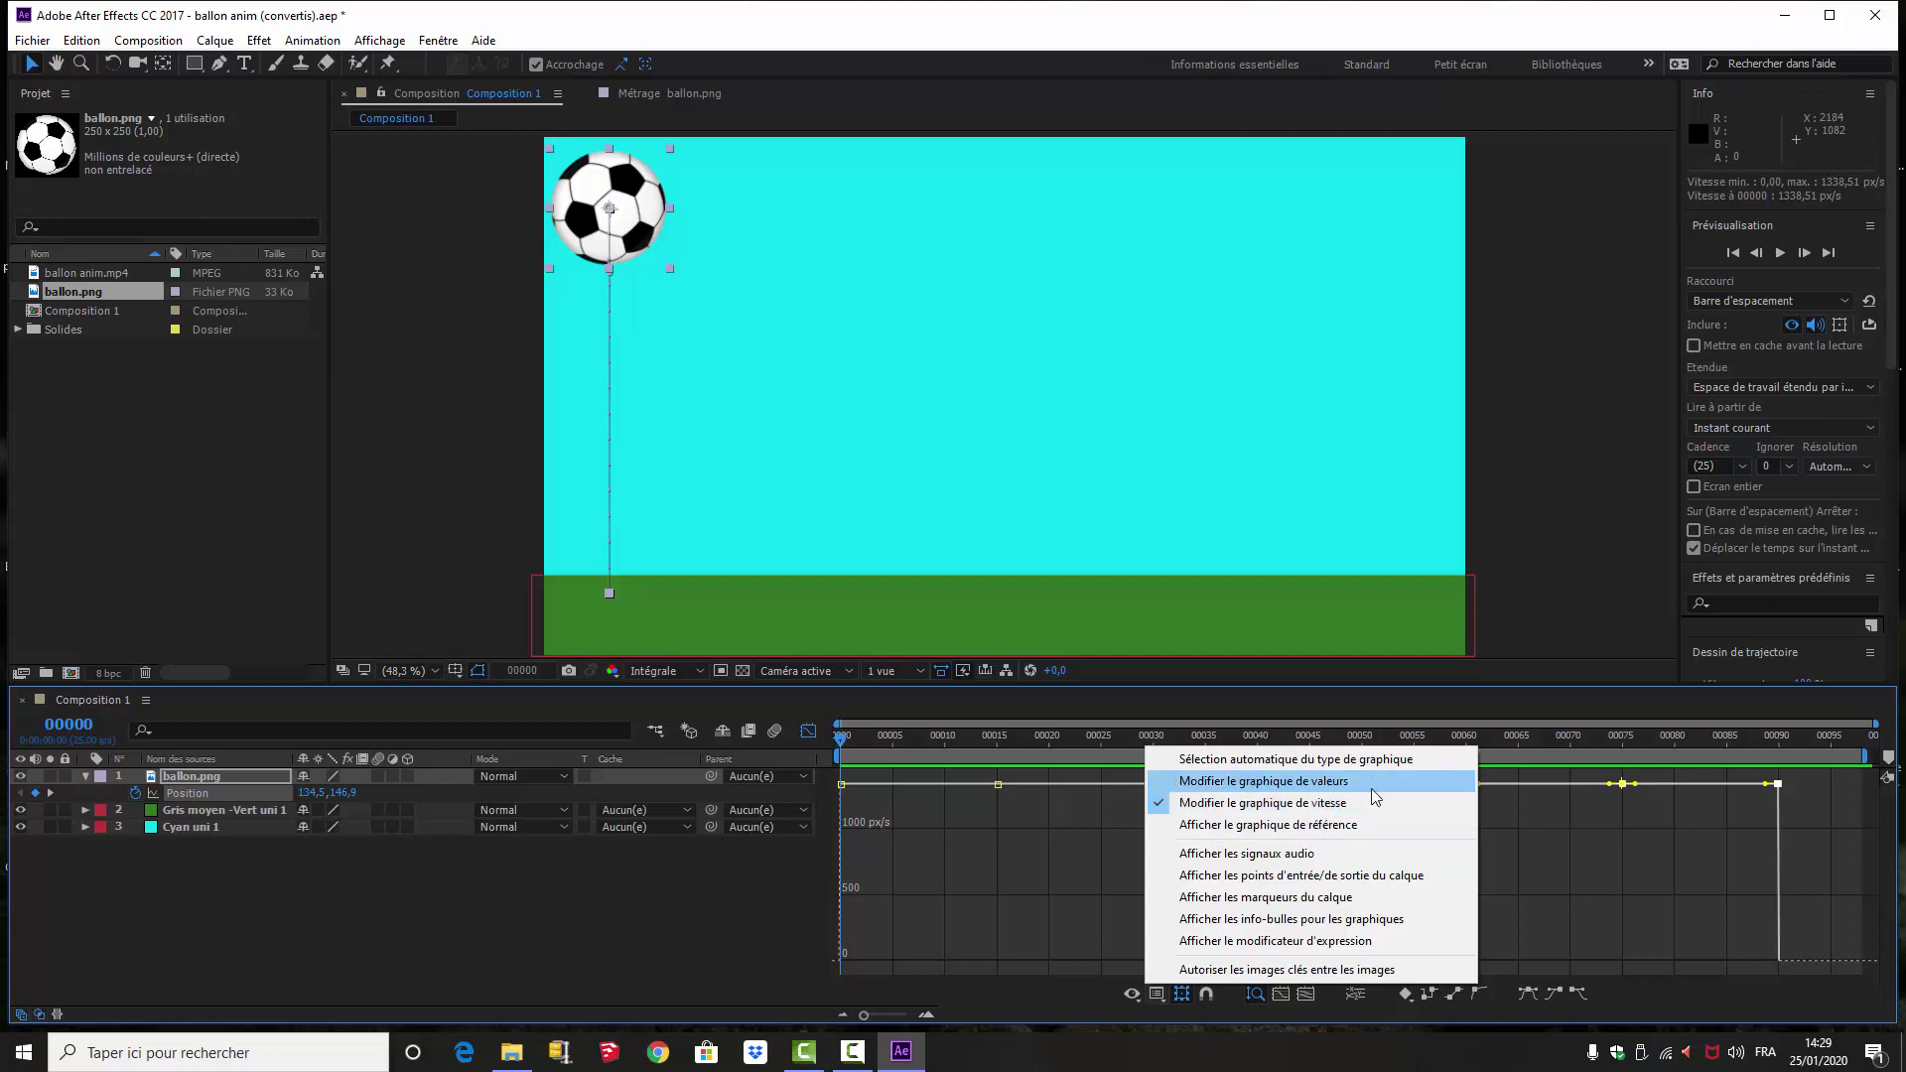
click(1158, 995)
click(1159, 994)
click(642, 923)
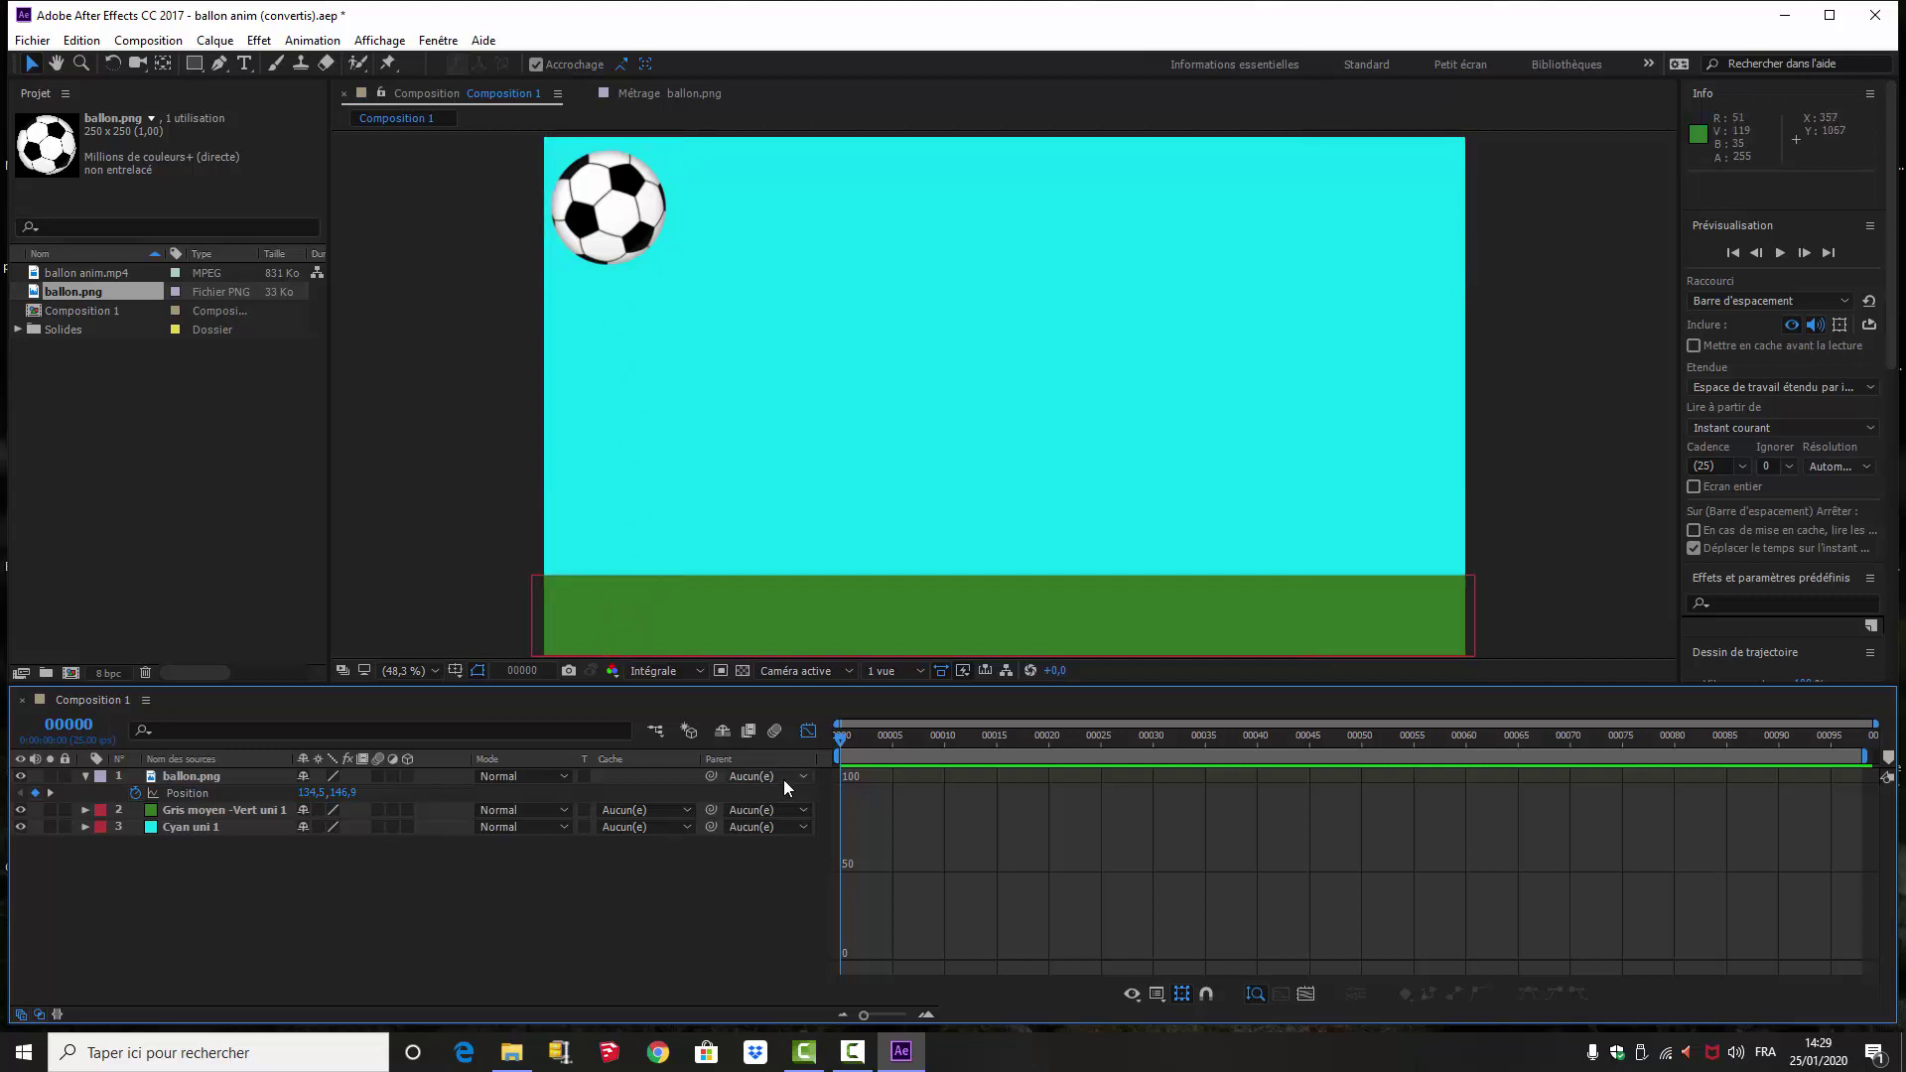
click(200, 794)
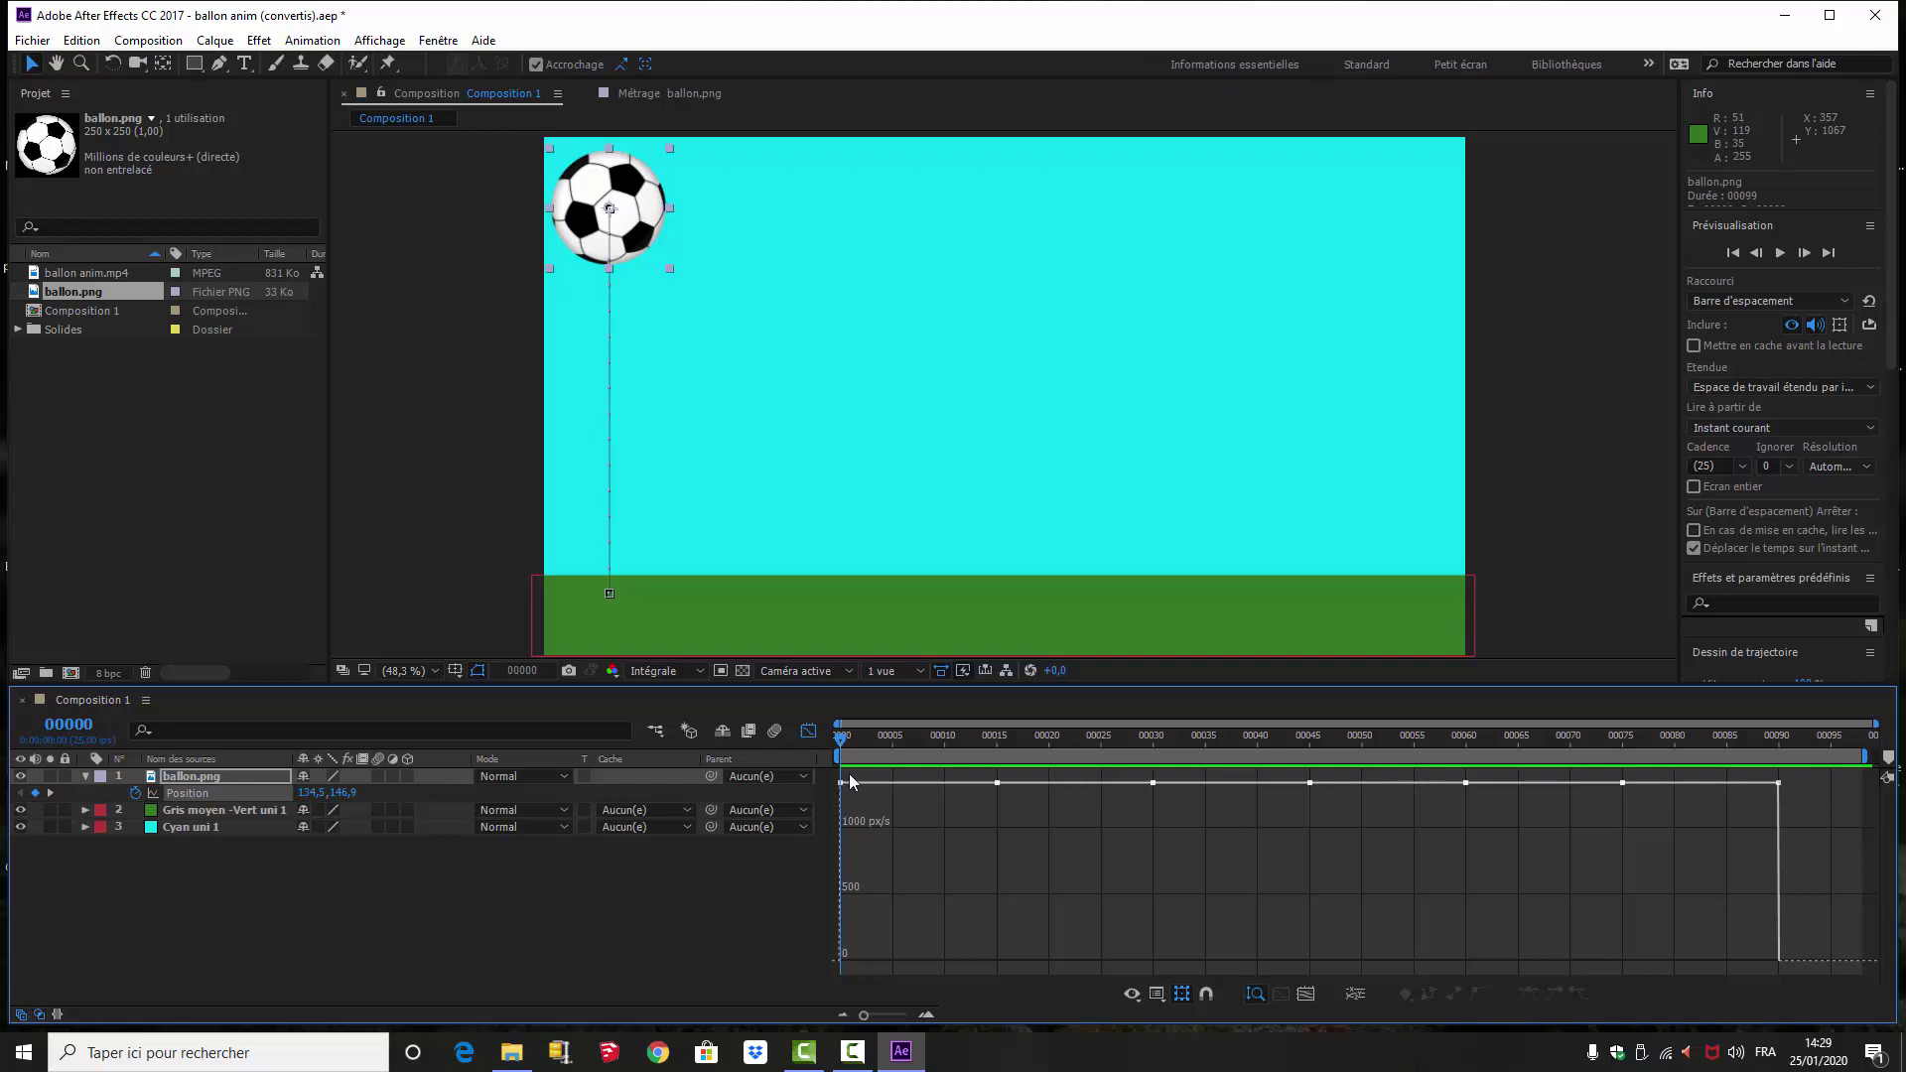
- Select all of the ball's Position keyframes in the speed graph and set them to rove across time
drag(1808, 933, 834, 968)
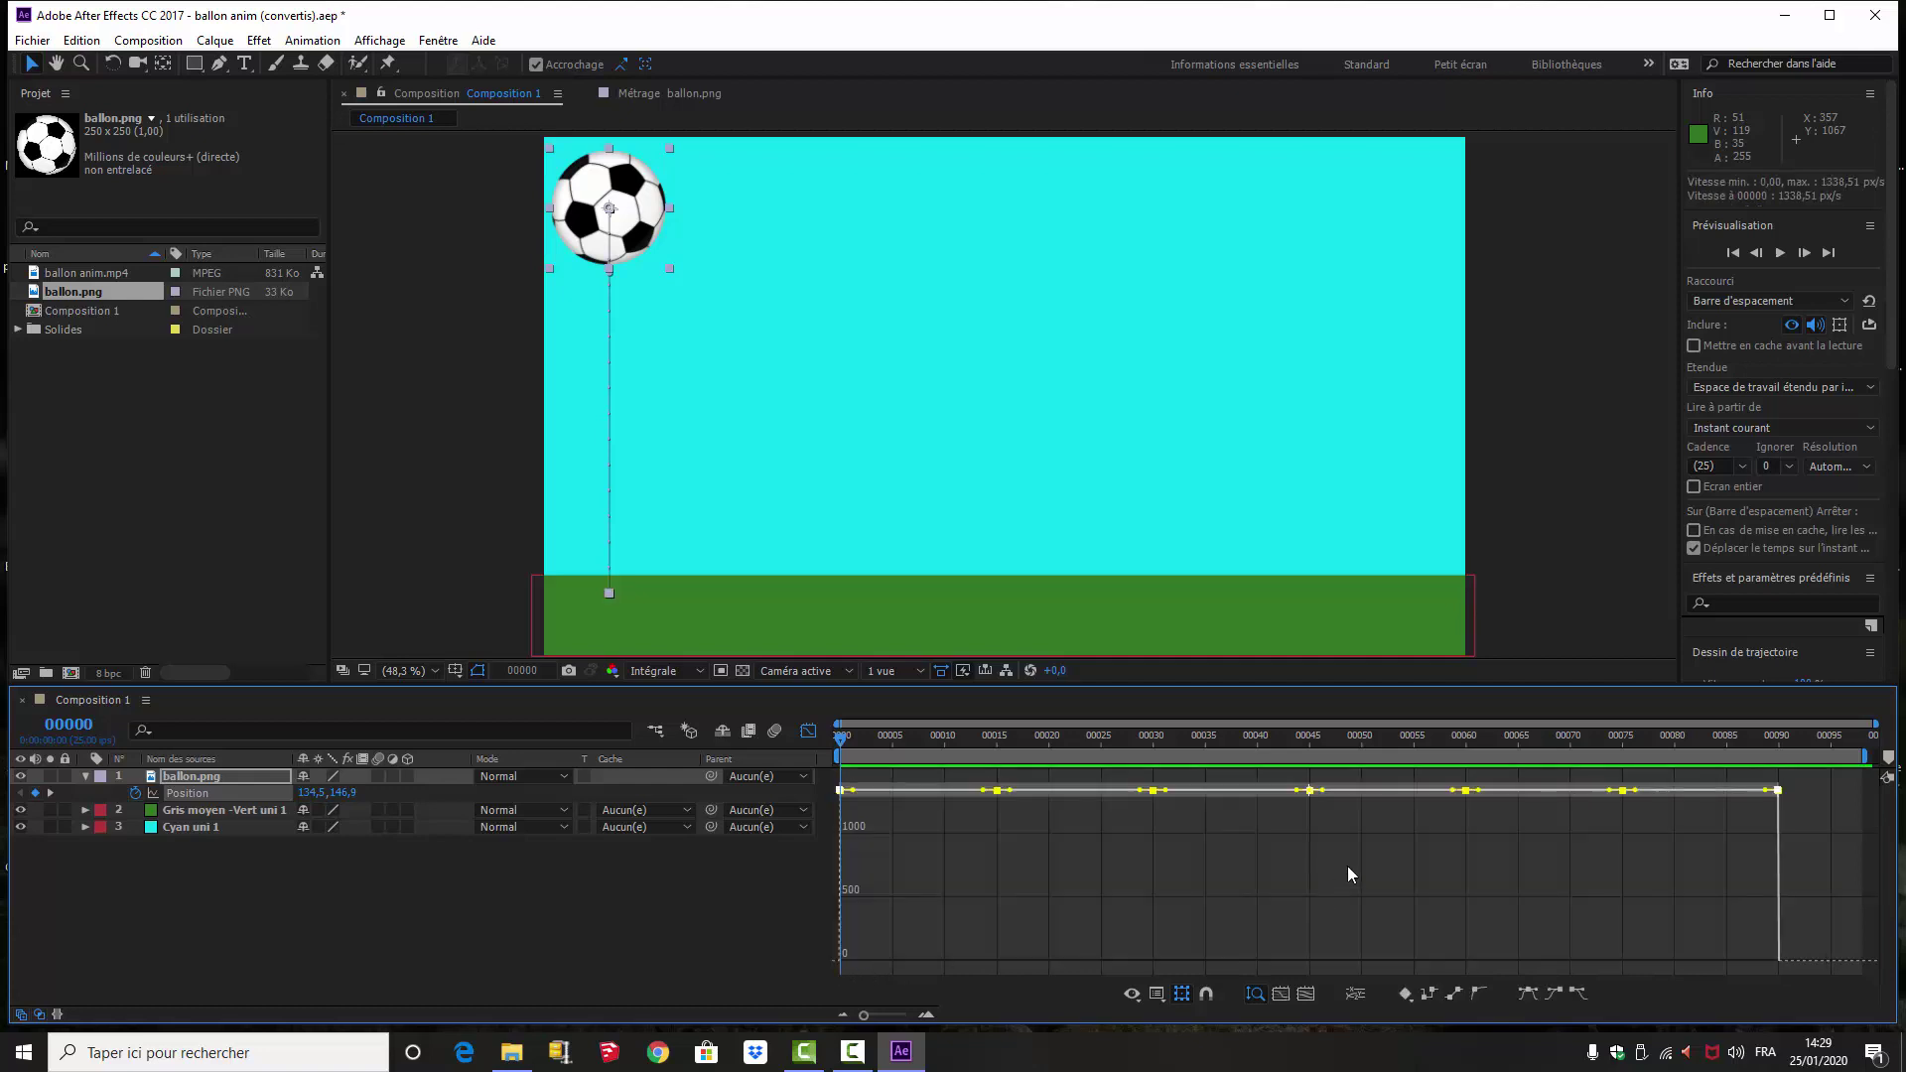
click(1413, 999)
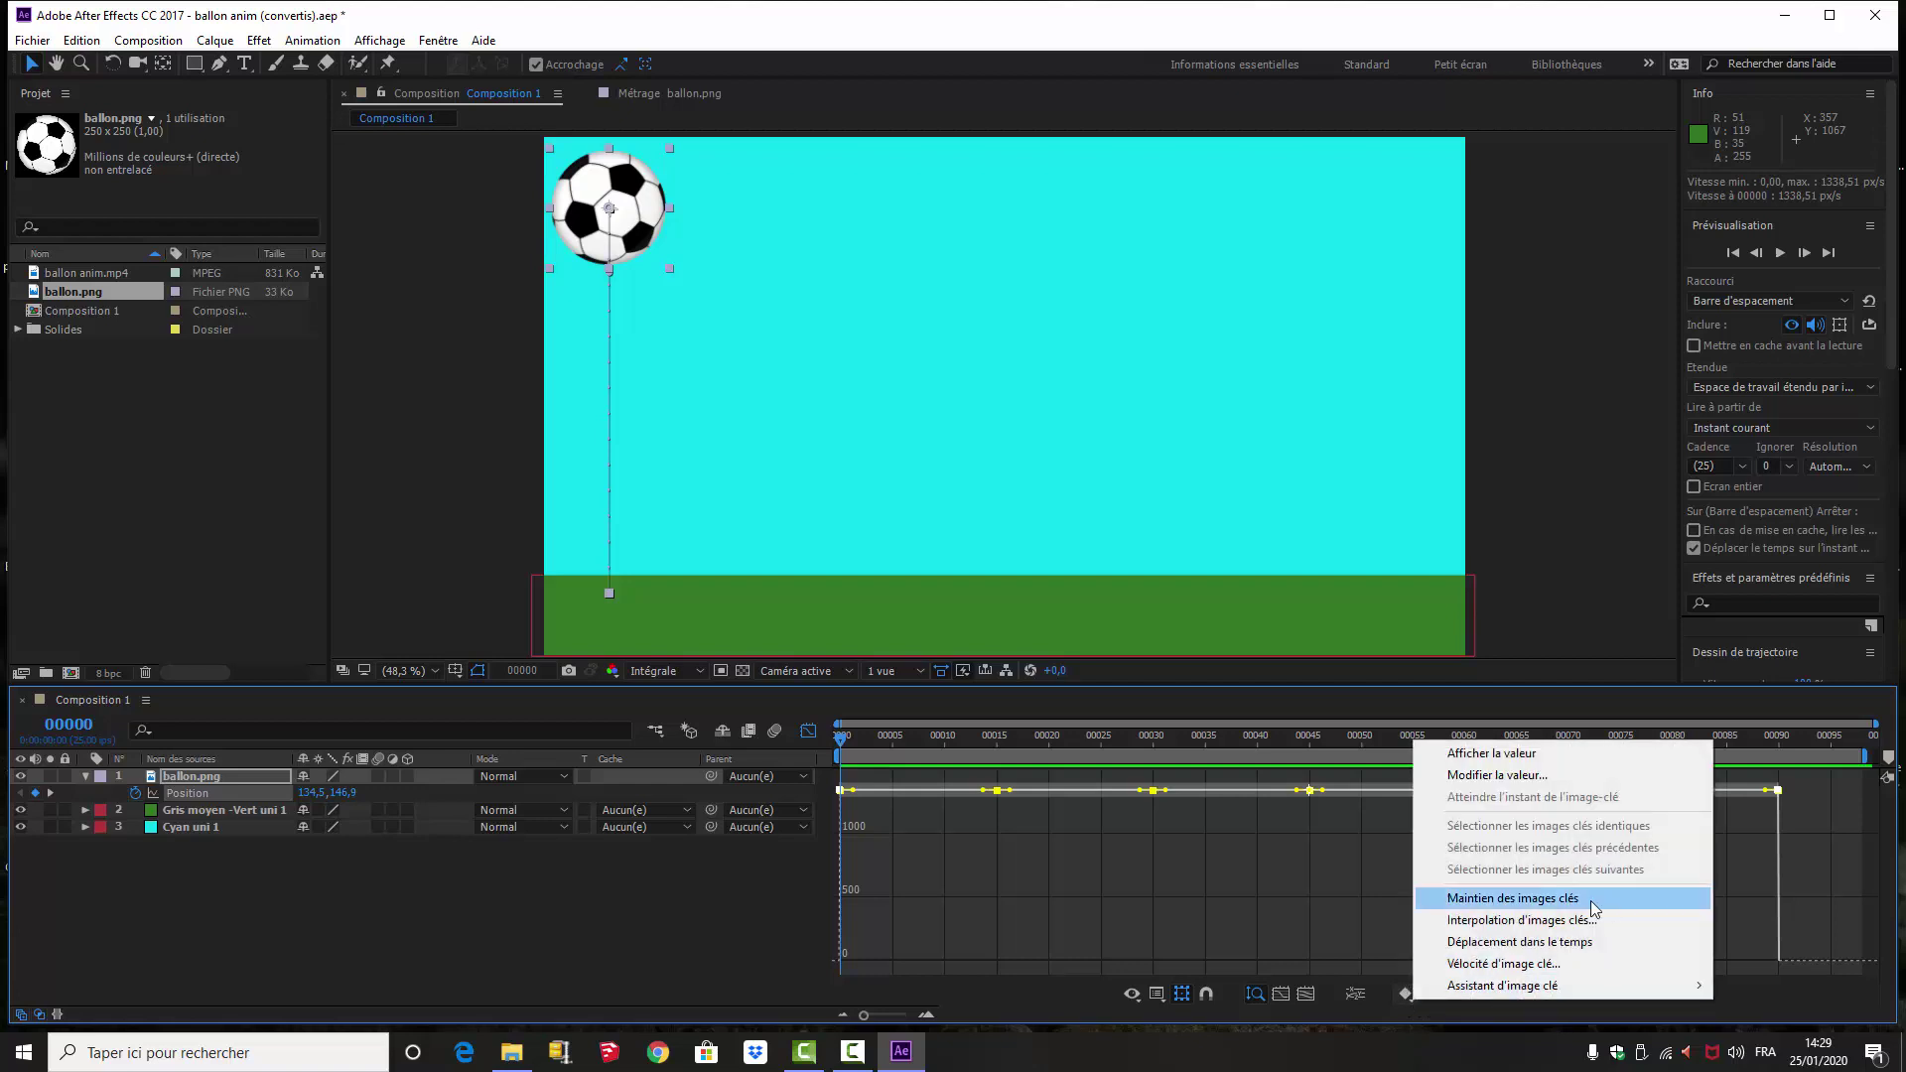
click(1494, 943)
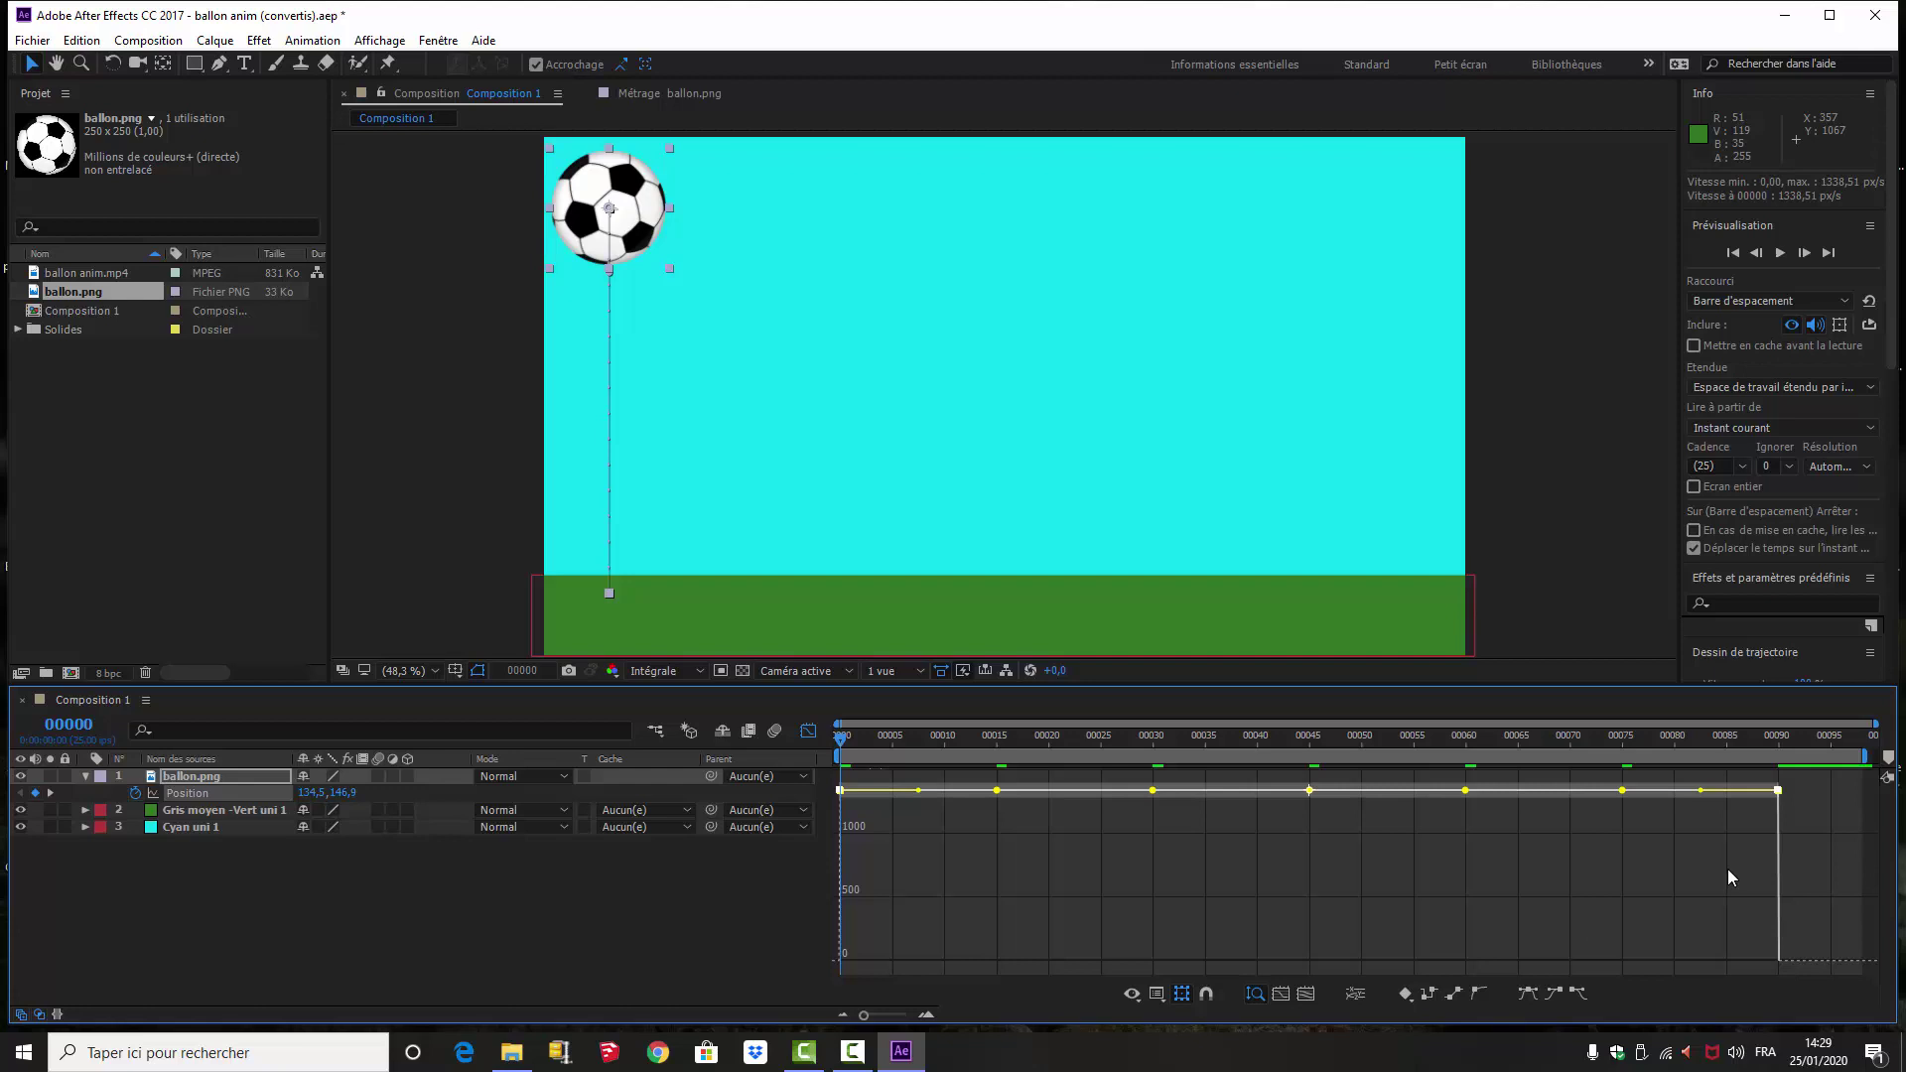
click(1703, 857)
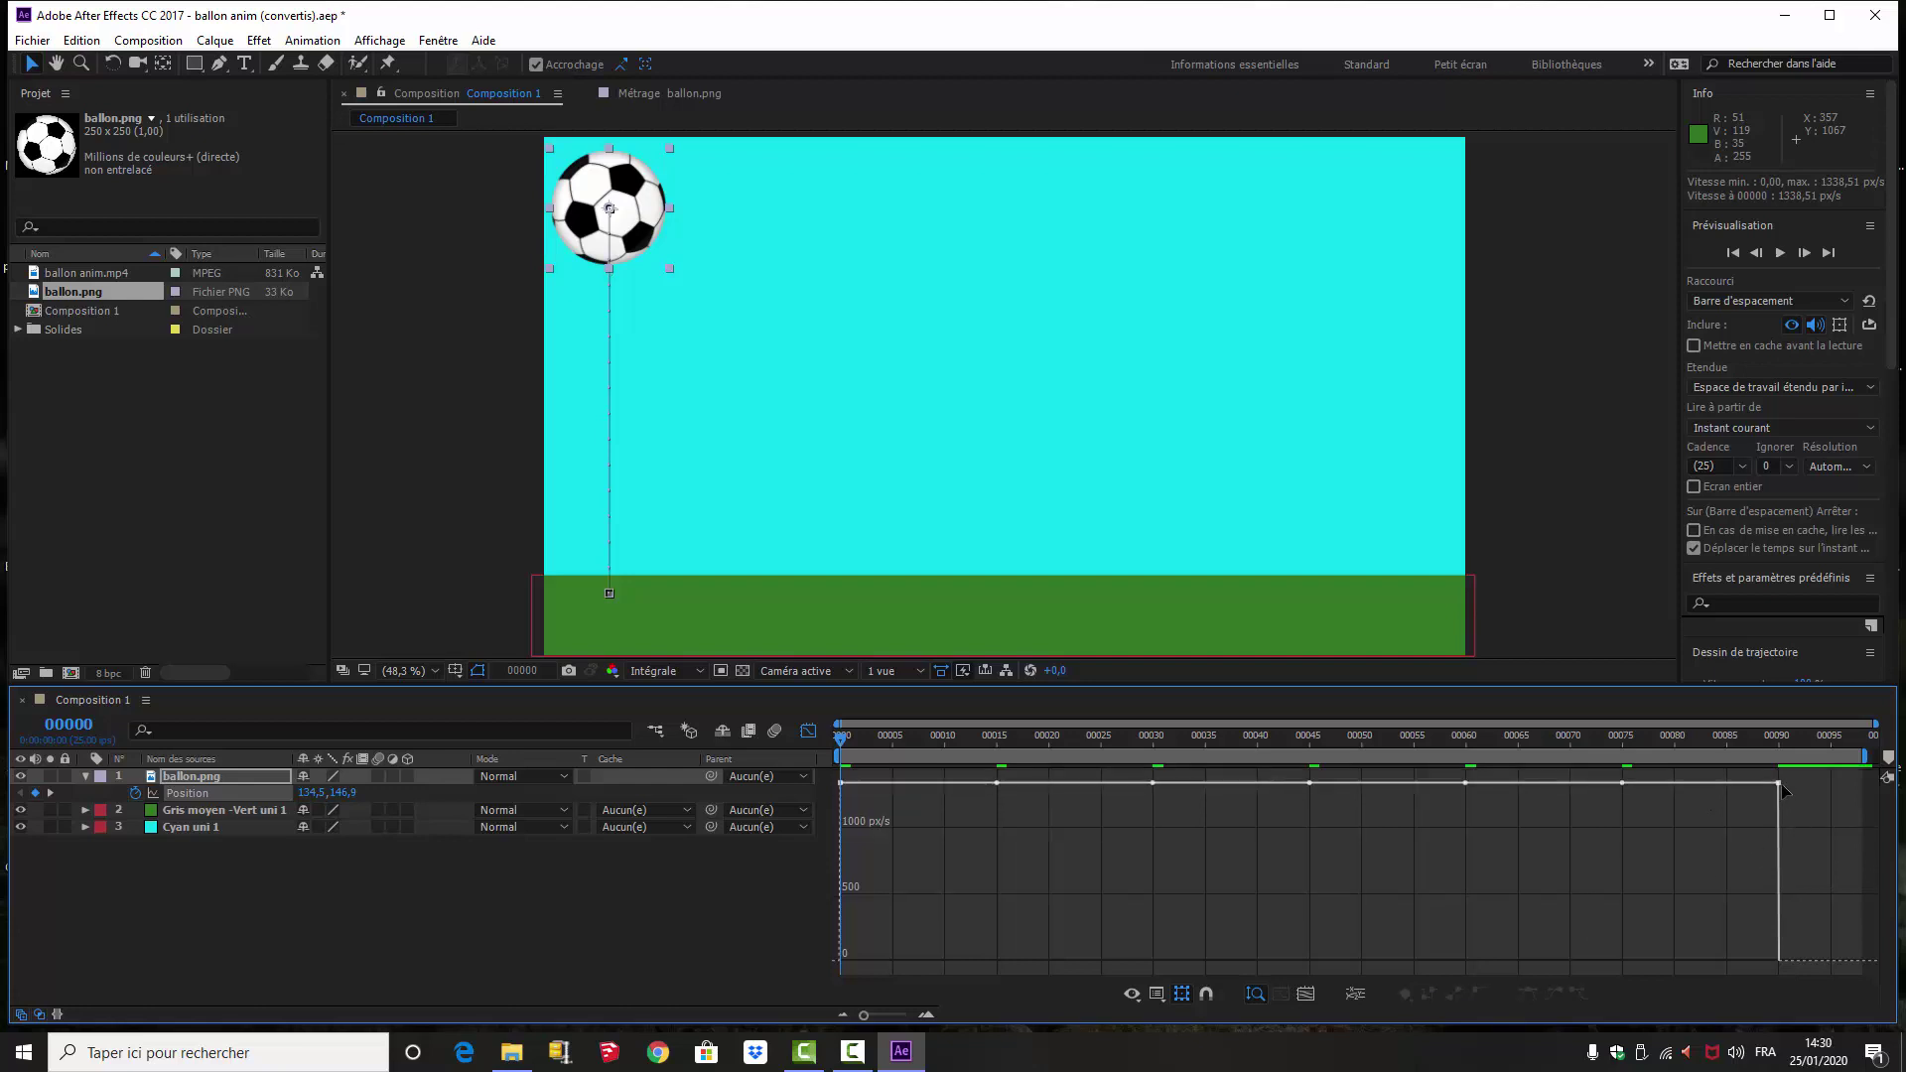
- Pull the last Position keyframe down to zero speed near frame 88 and lengthen its incoming handle for a gradual slowdown
click(1780, 784)
drag(1779, 784, 1754, 980)
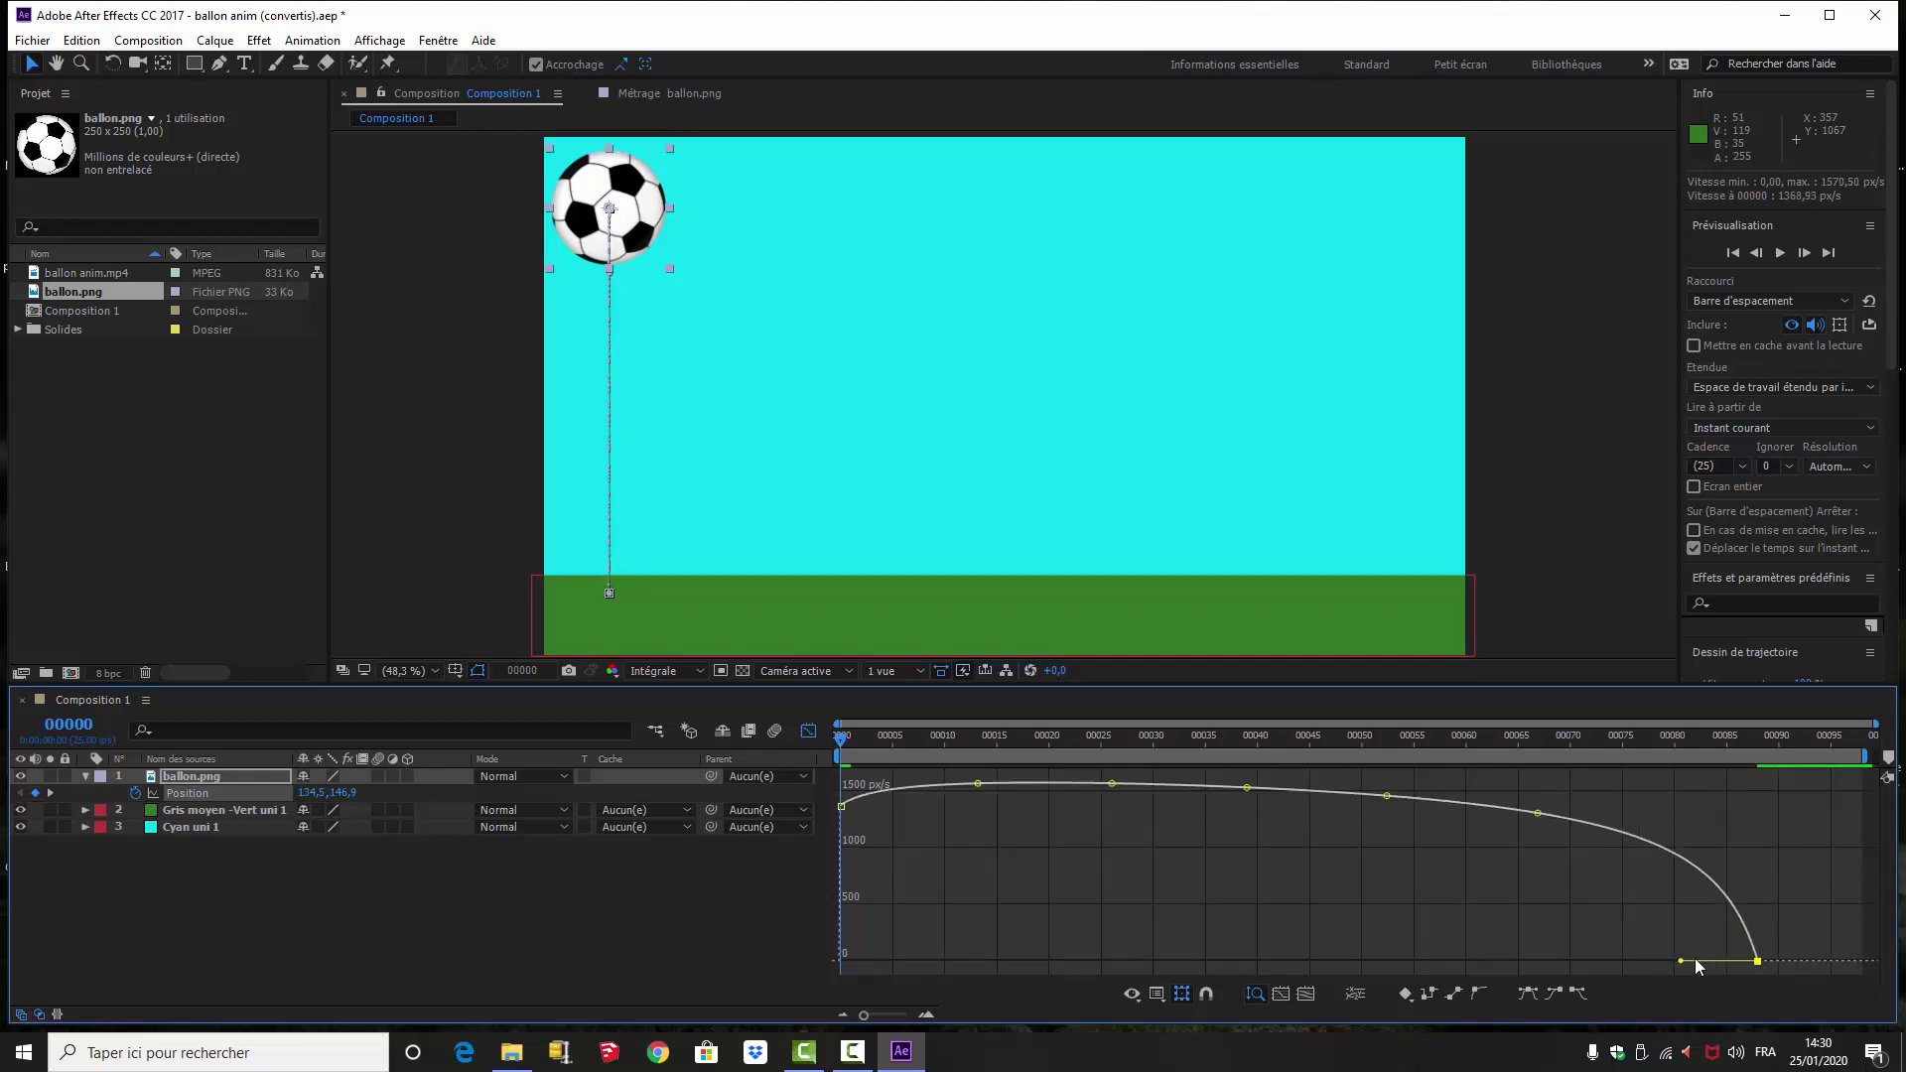
drag(1678, 964, 1631, 962)
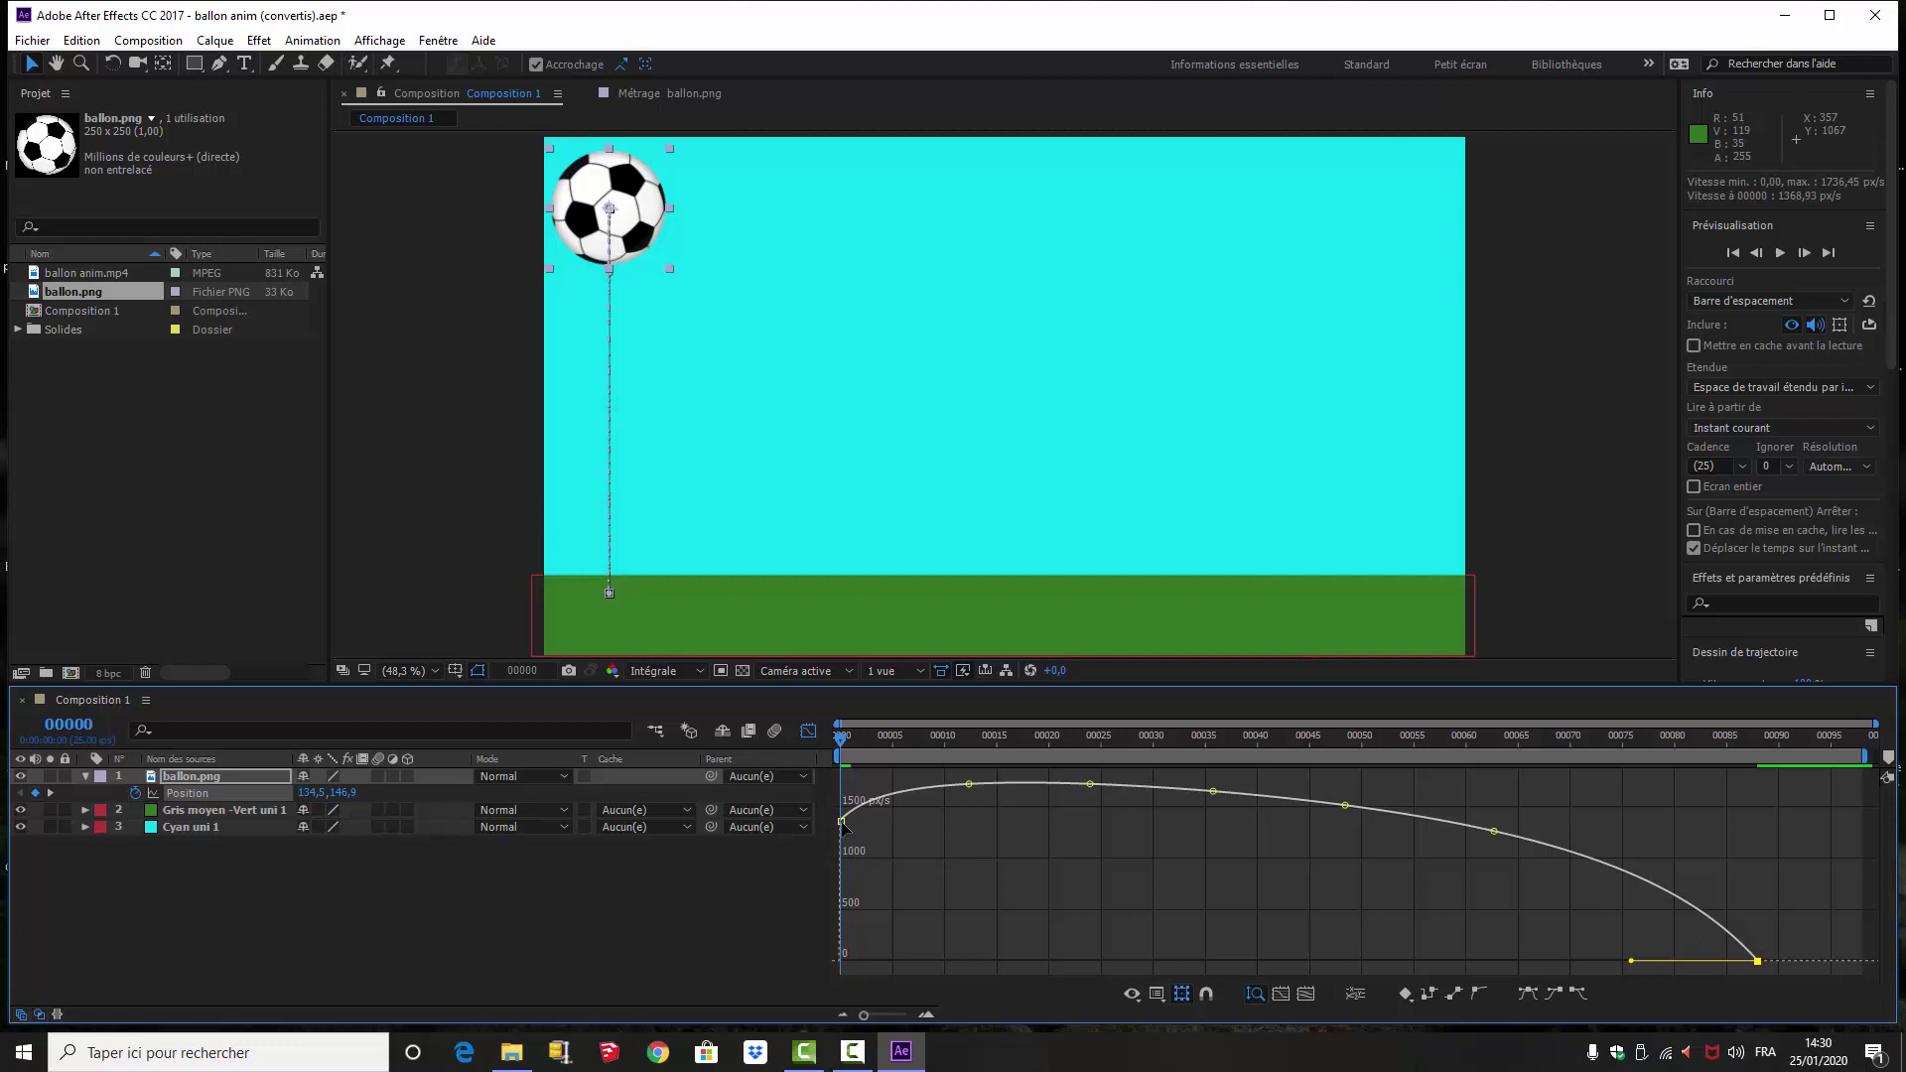
- Raise the first Position keyframe's speed to about 1960 px/s, and slightly lift and lengthen the last keyframe's incoming handle
drag(841, 822, 845, 781)
click(1767, 971)
click(1754, 966)
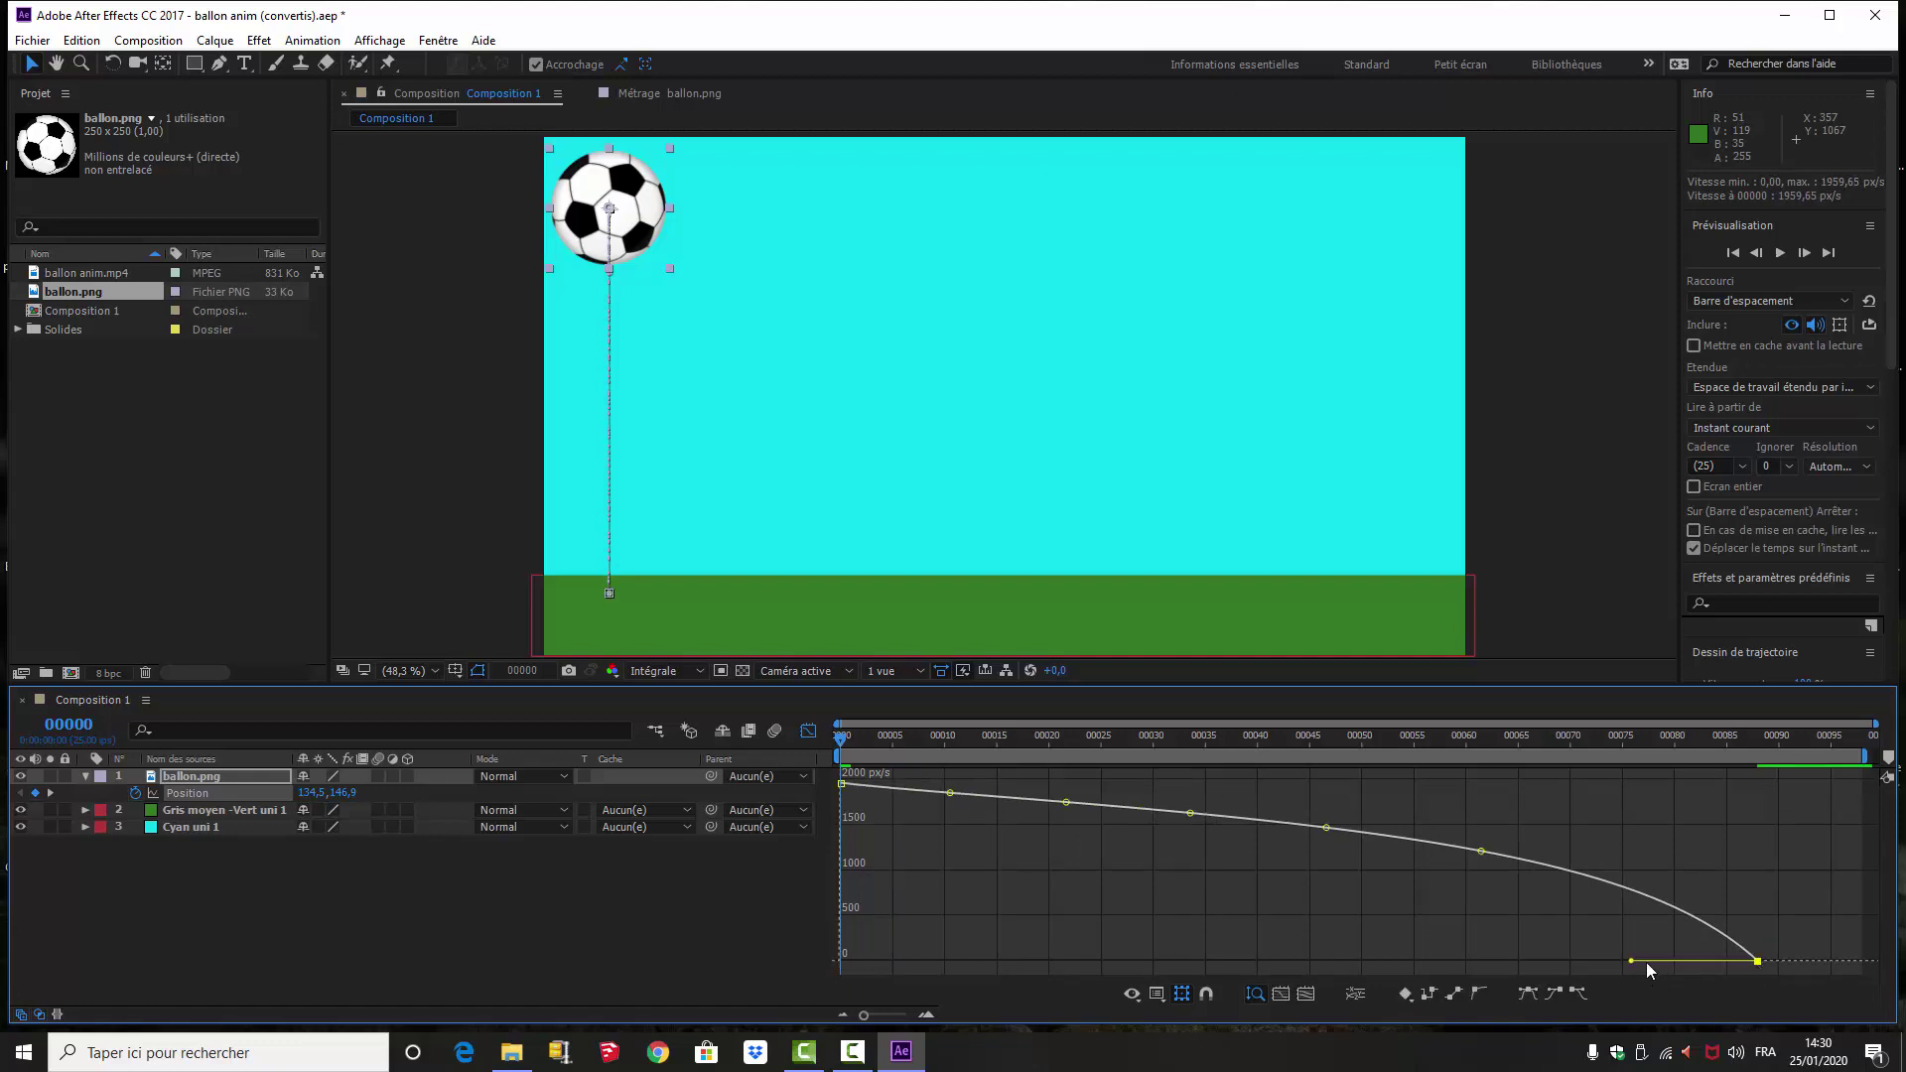
drag(1633, 962, 1574, 943)
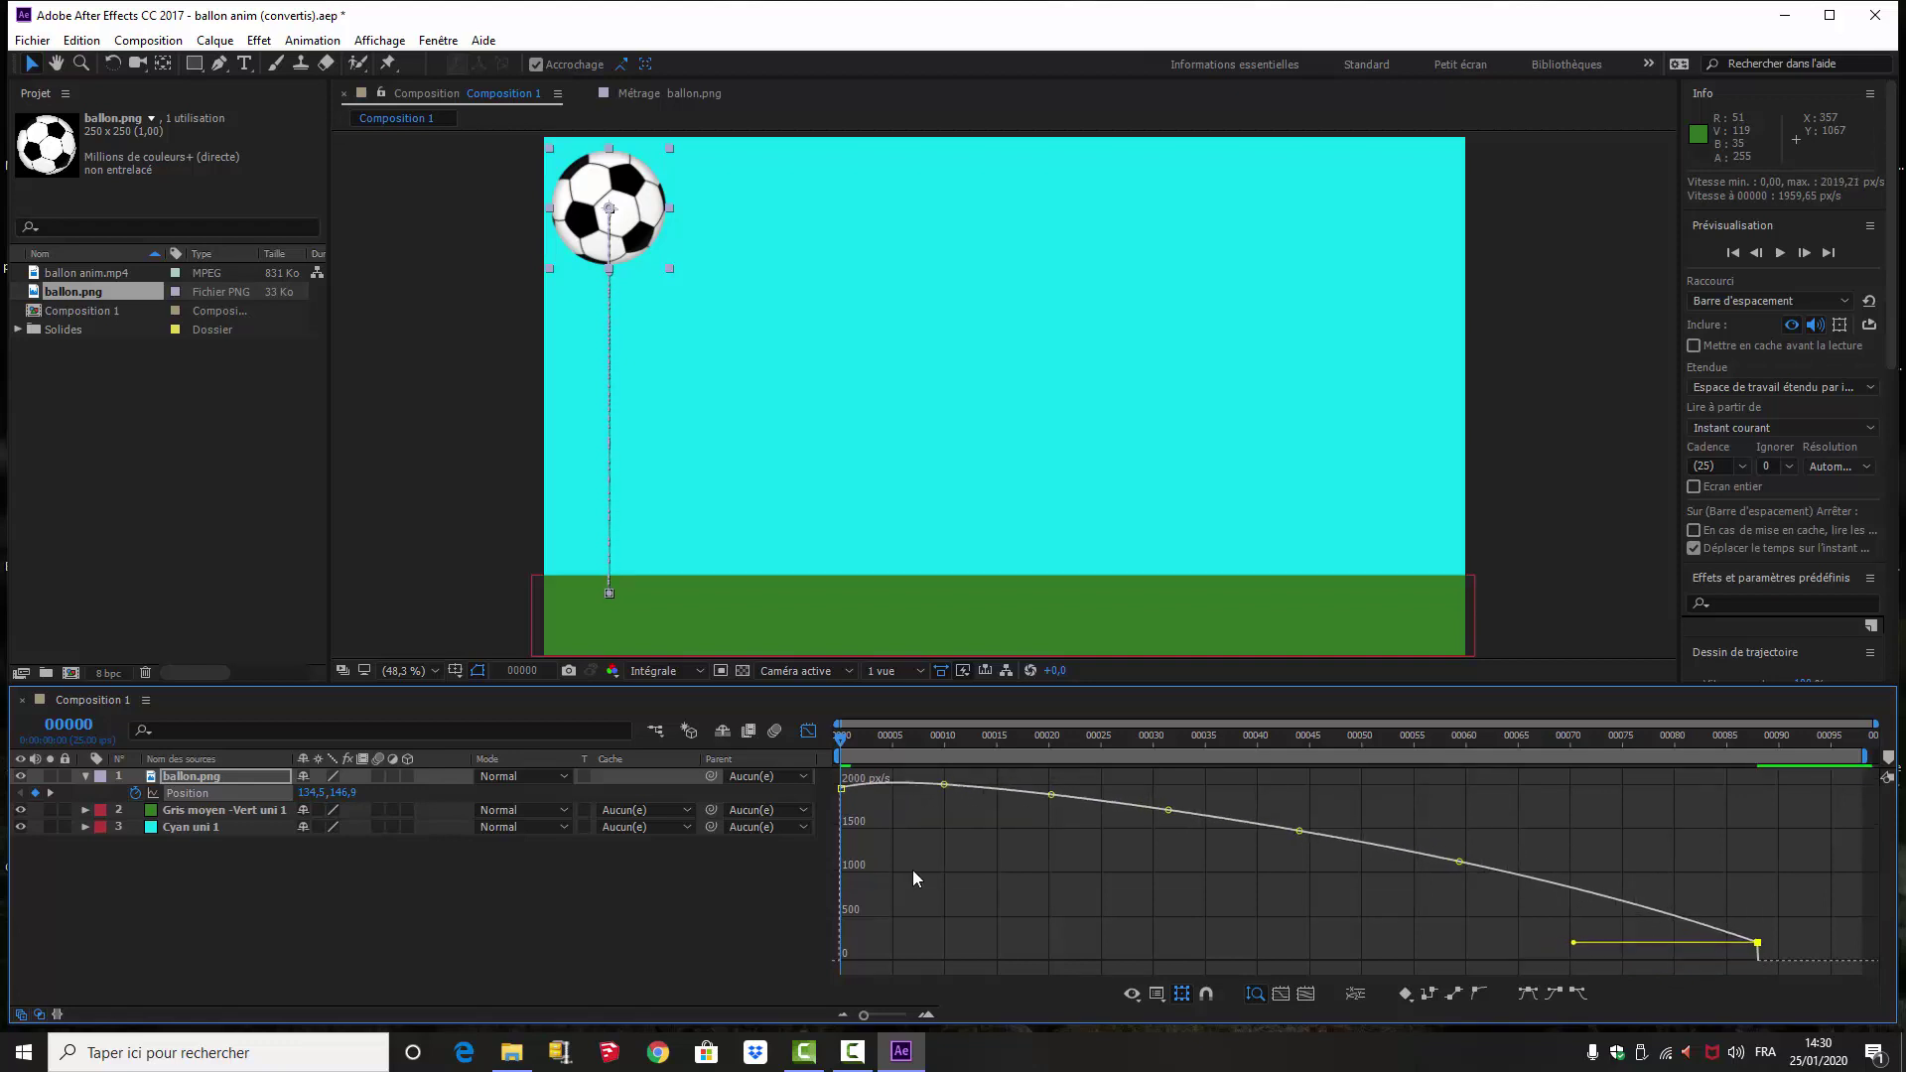
- Preview the ball's decelerating bounce from frame 0
key(space)
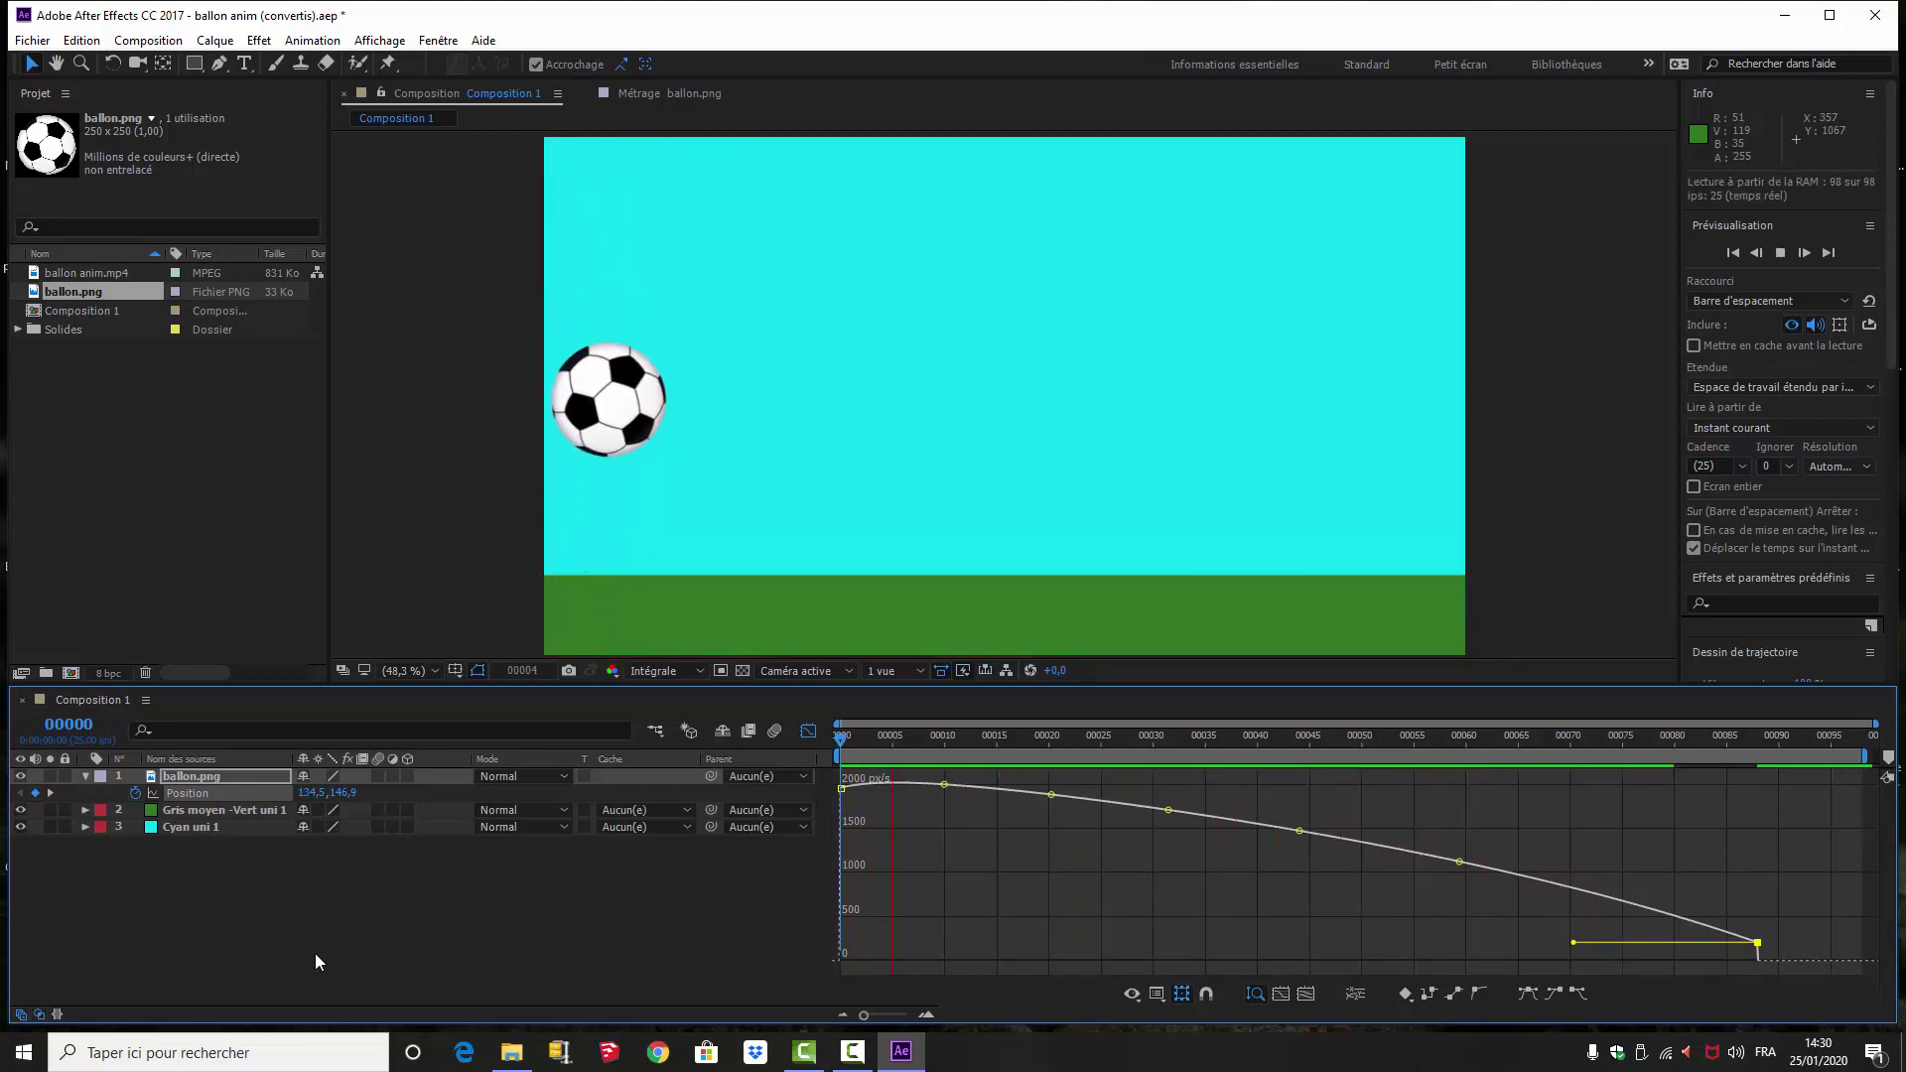
key(space)
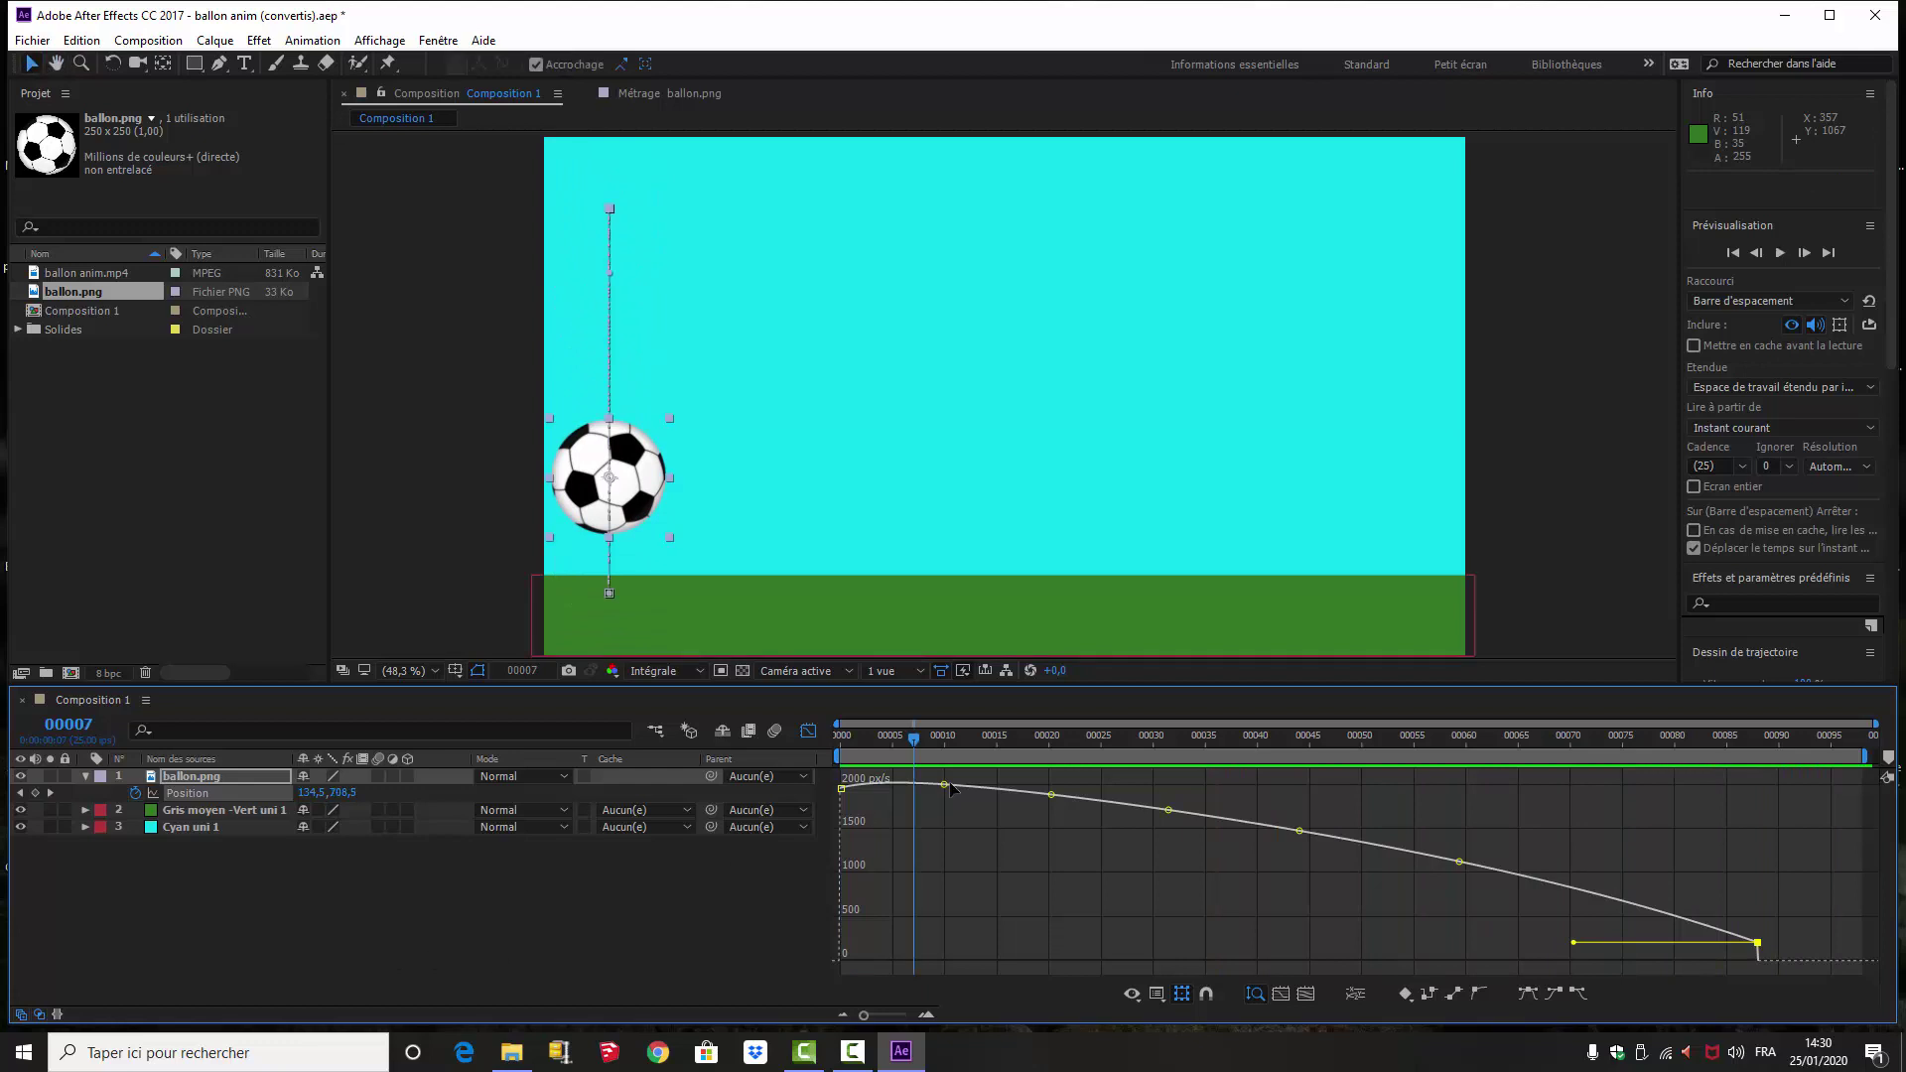
drag(919, 743, 794, 740)
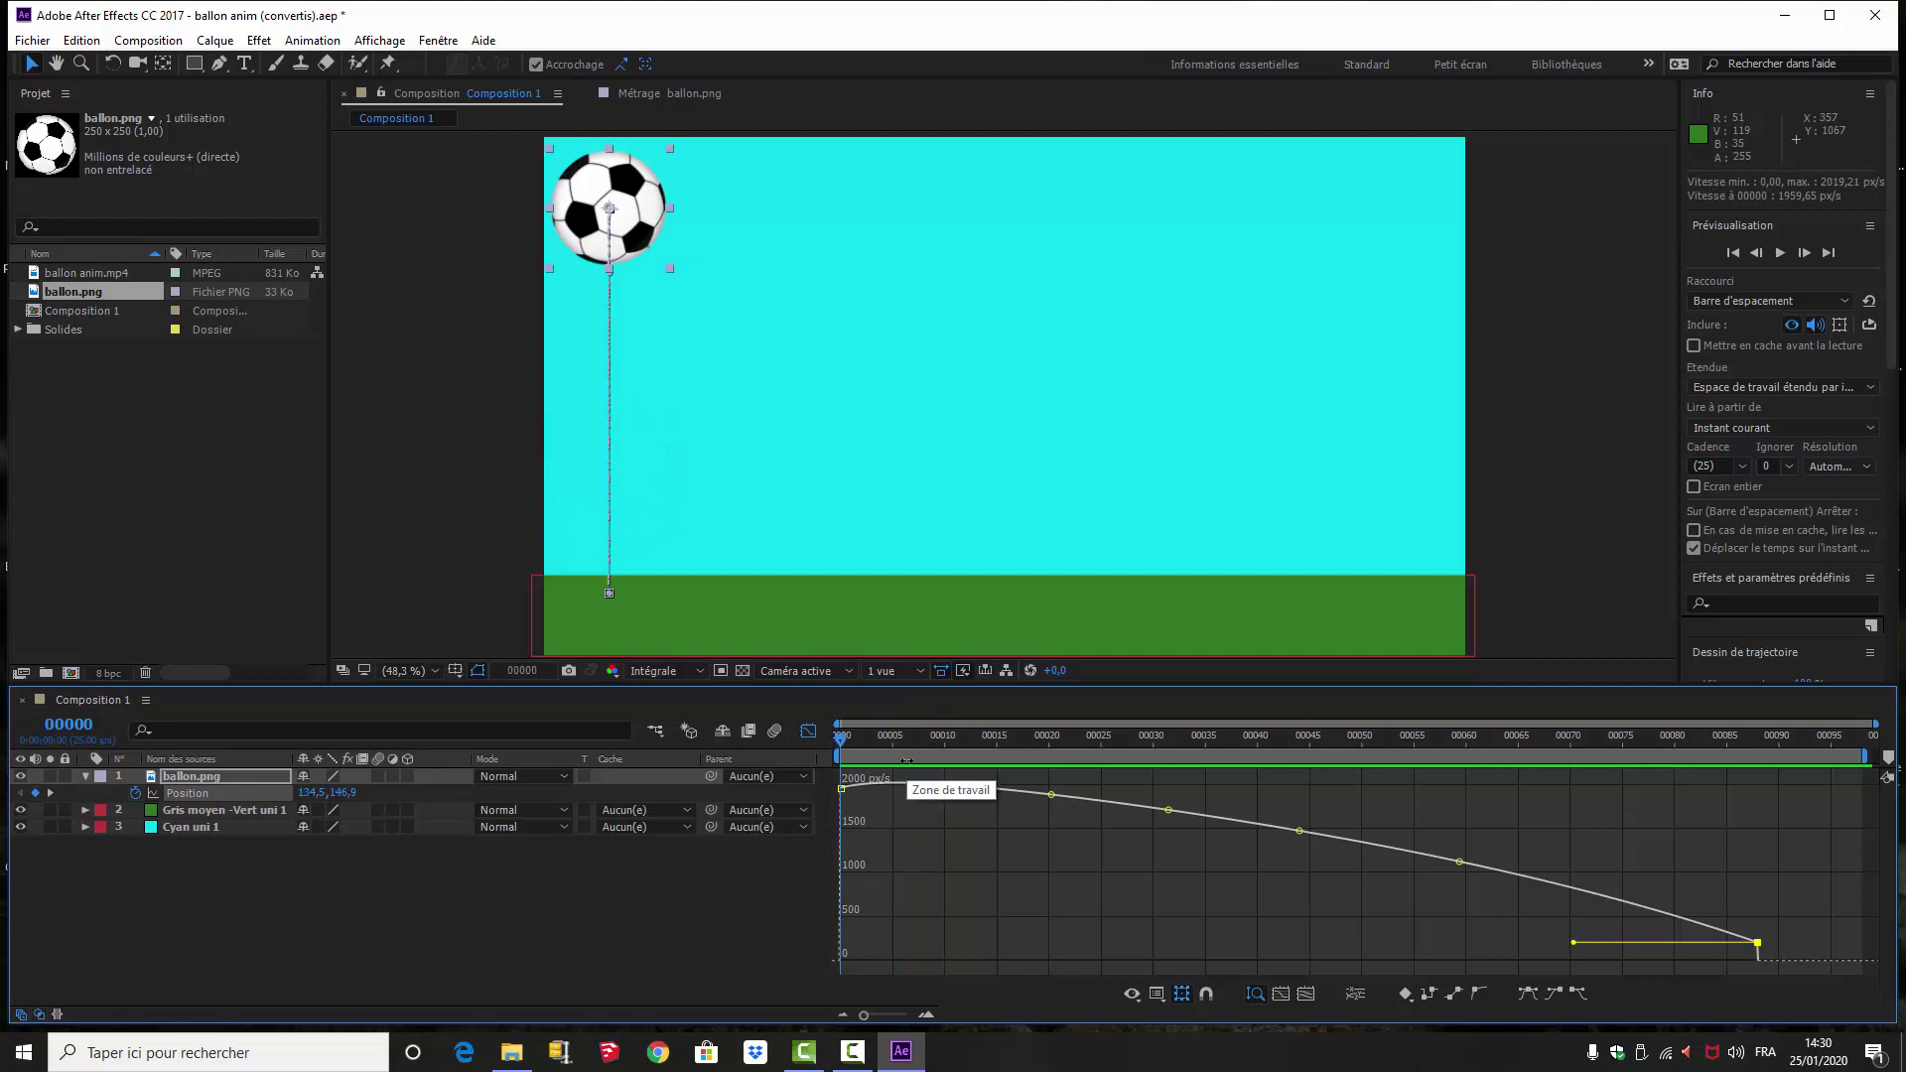
key(space)
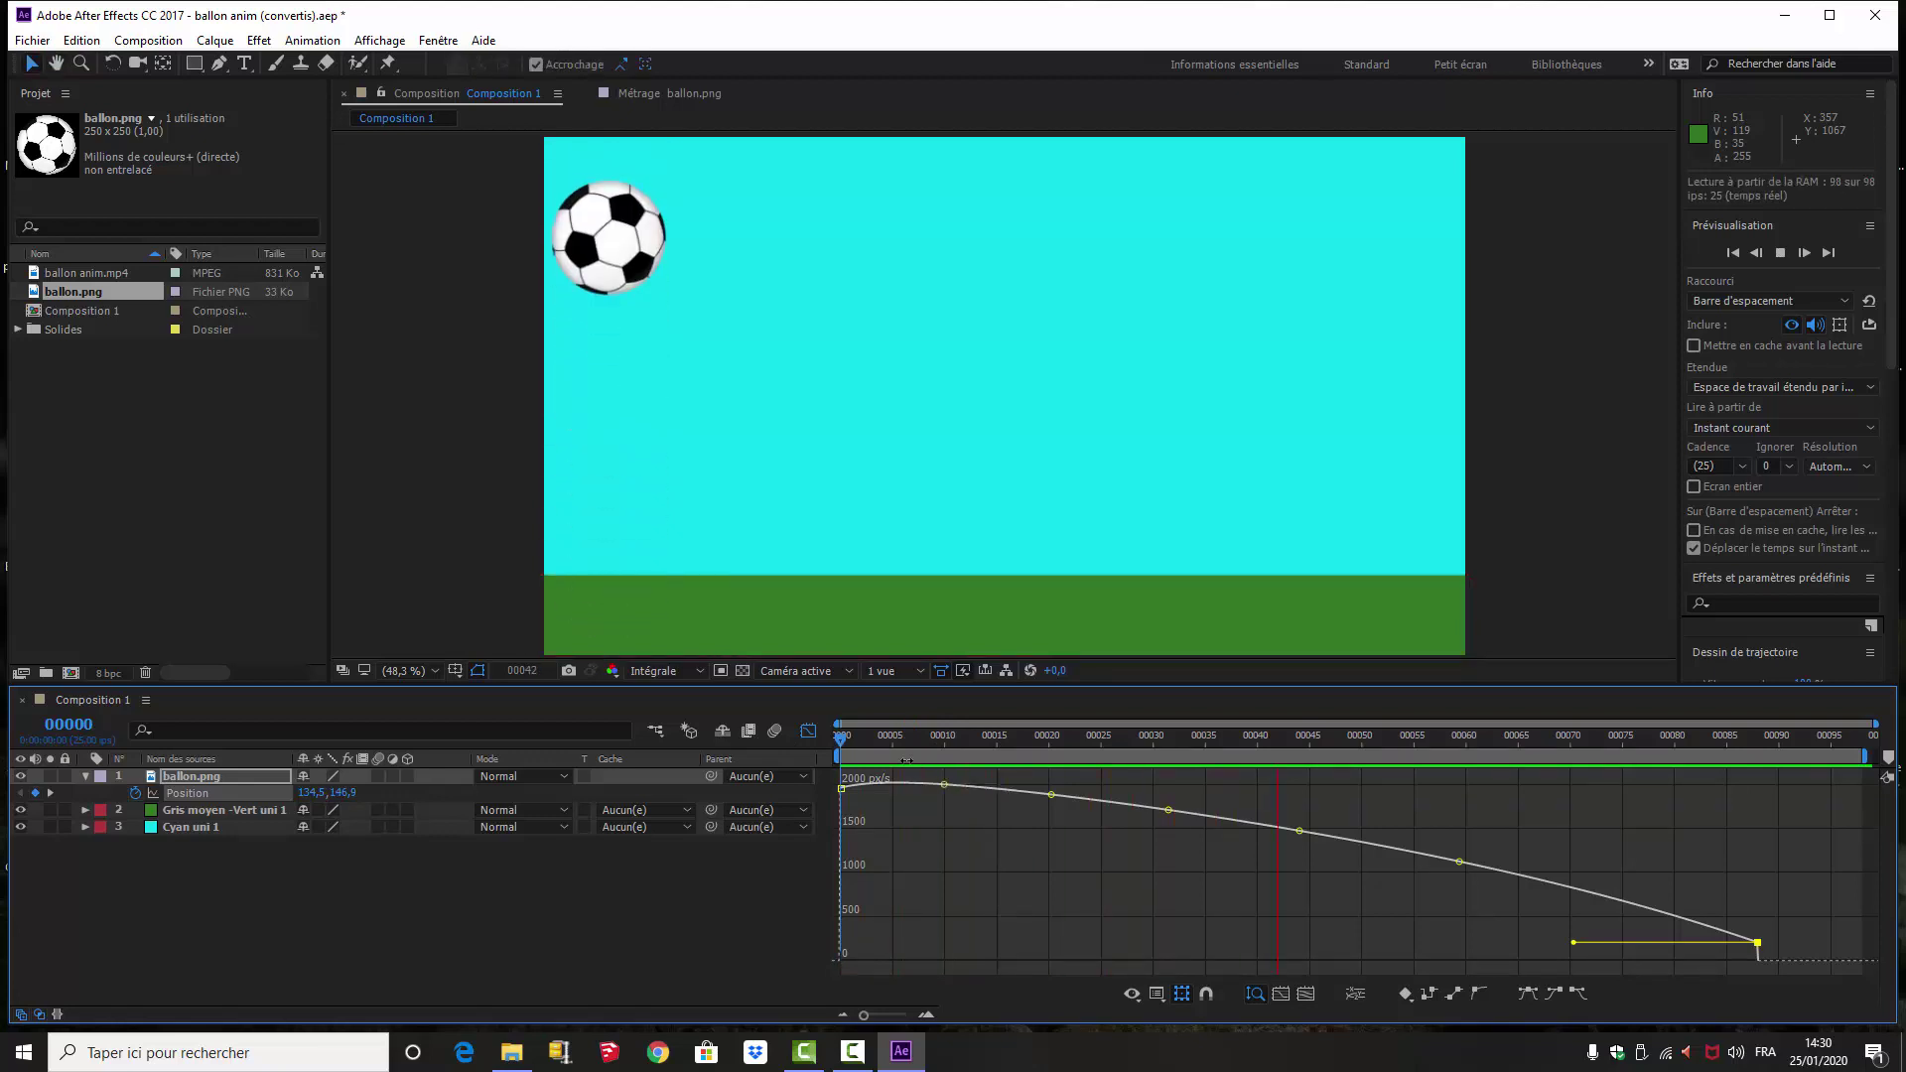
key(space)
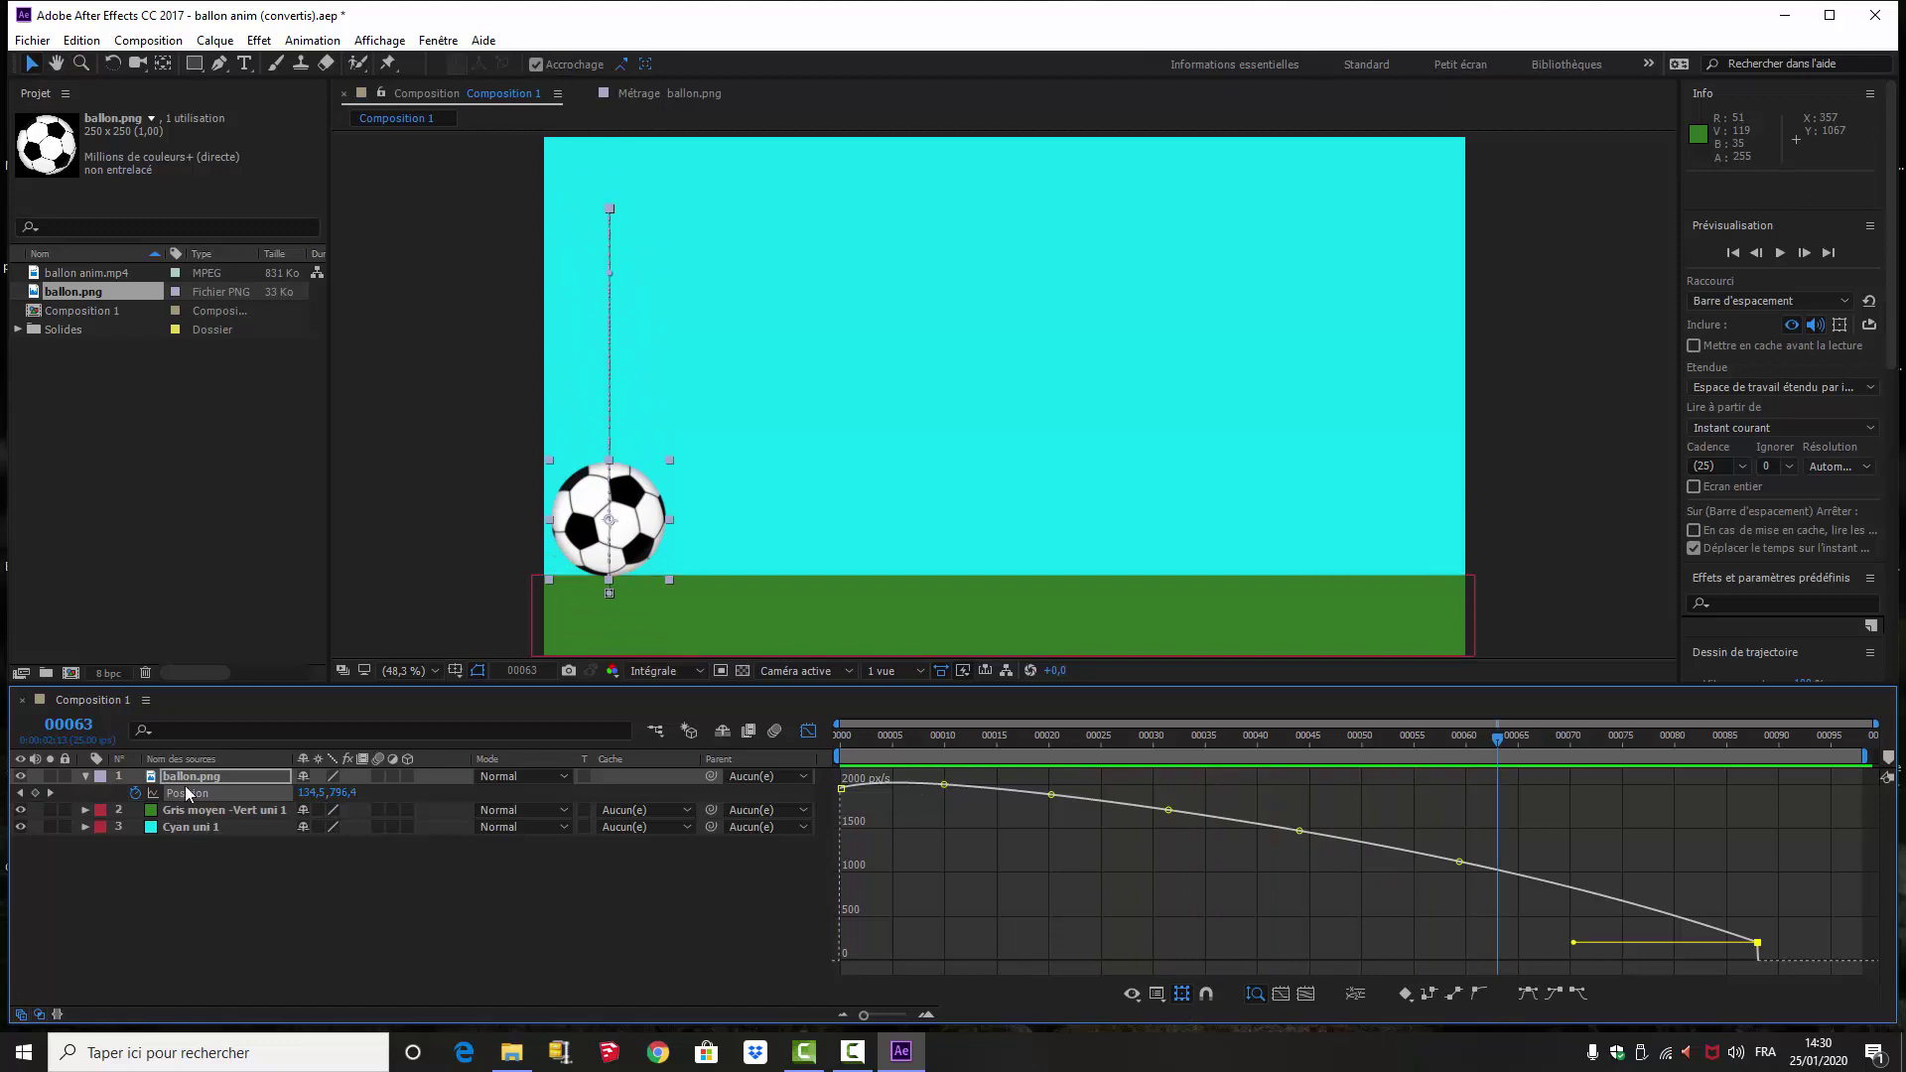
- Switch the graph of the ball's Position property from speed to value
click(184, 790)
click(1157, 994)
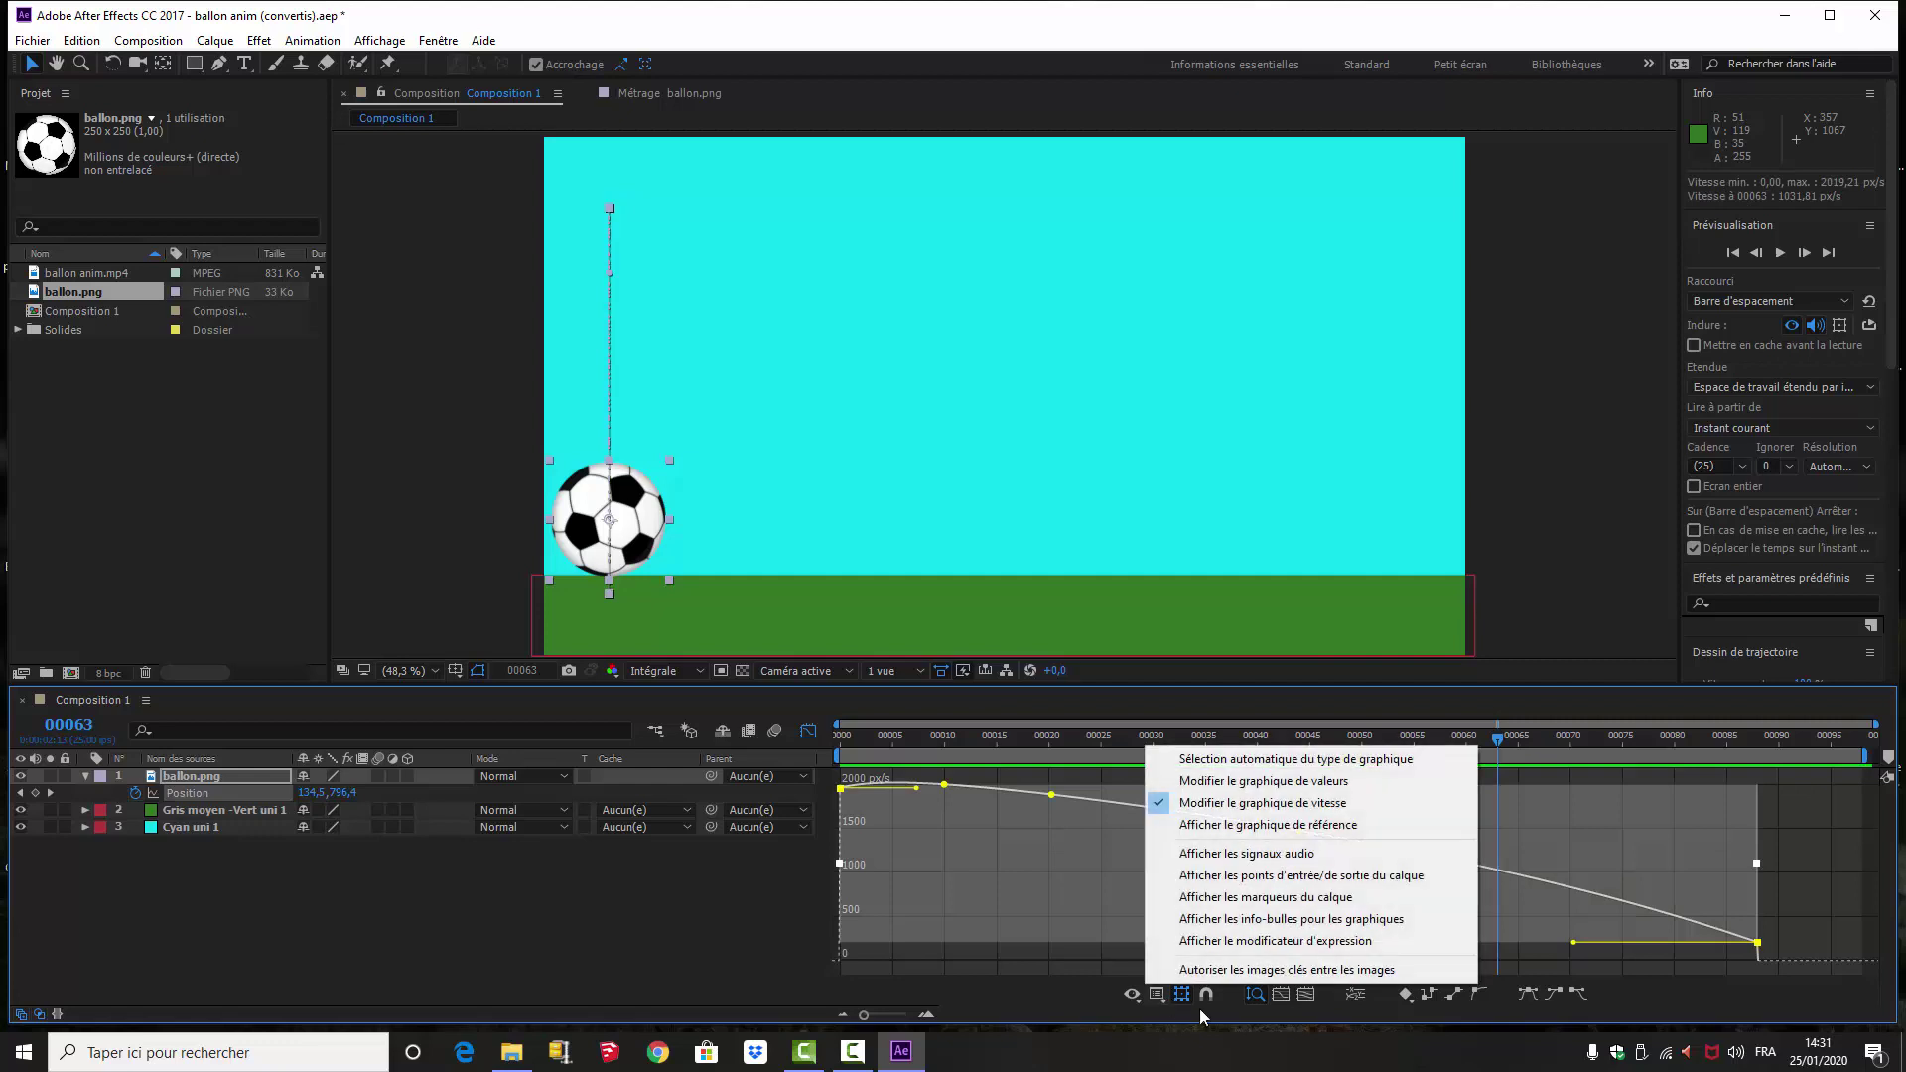
click(1273, 782)
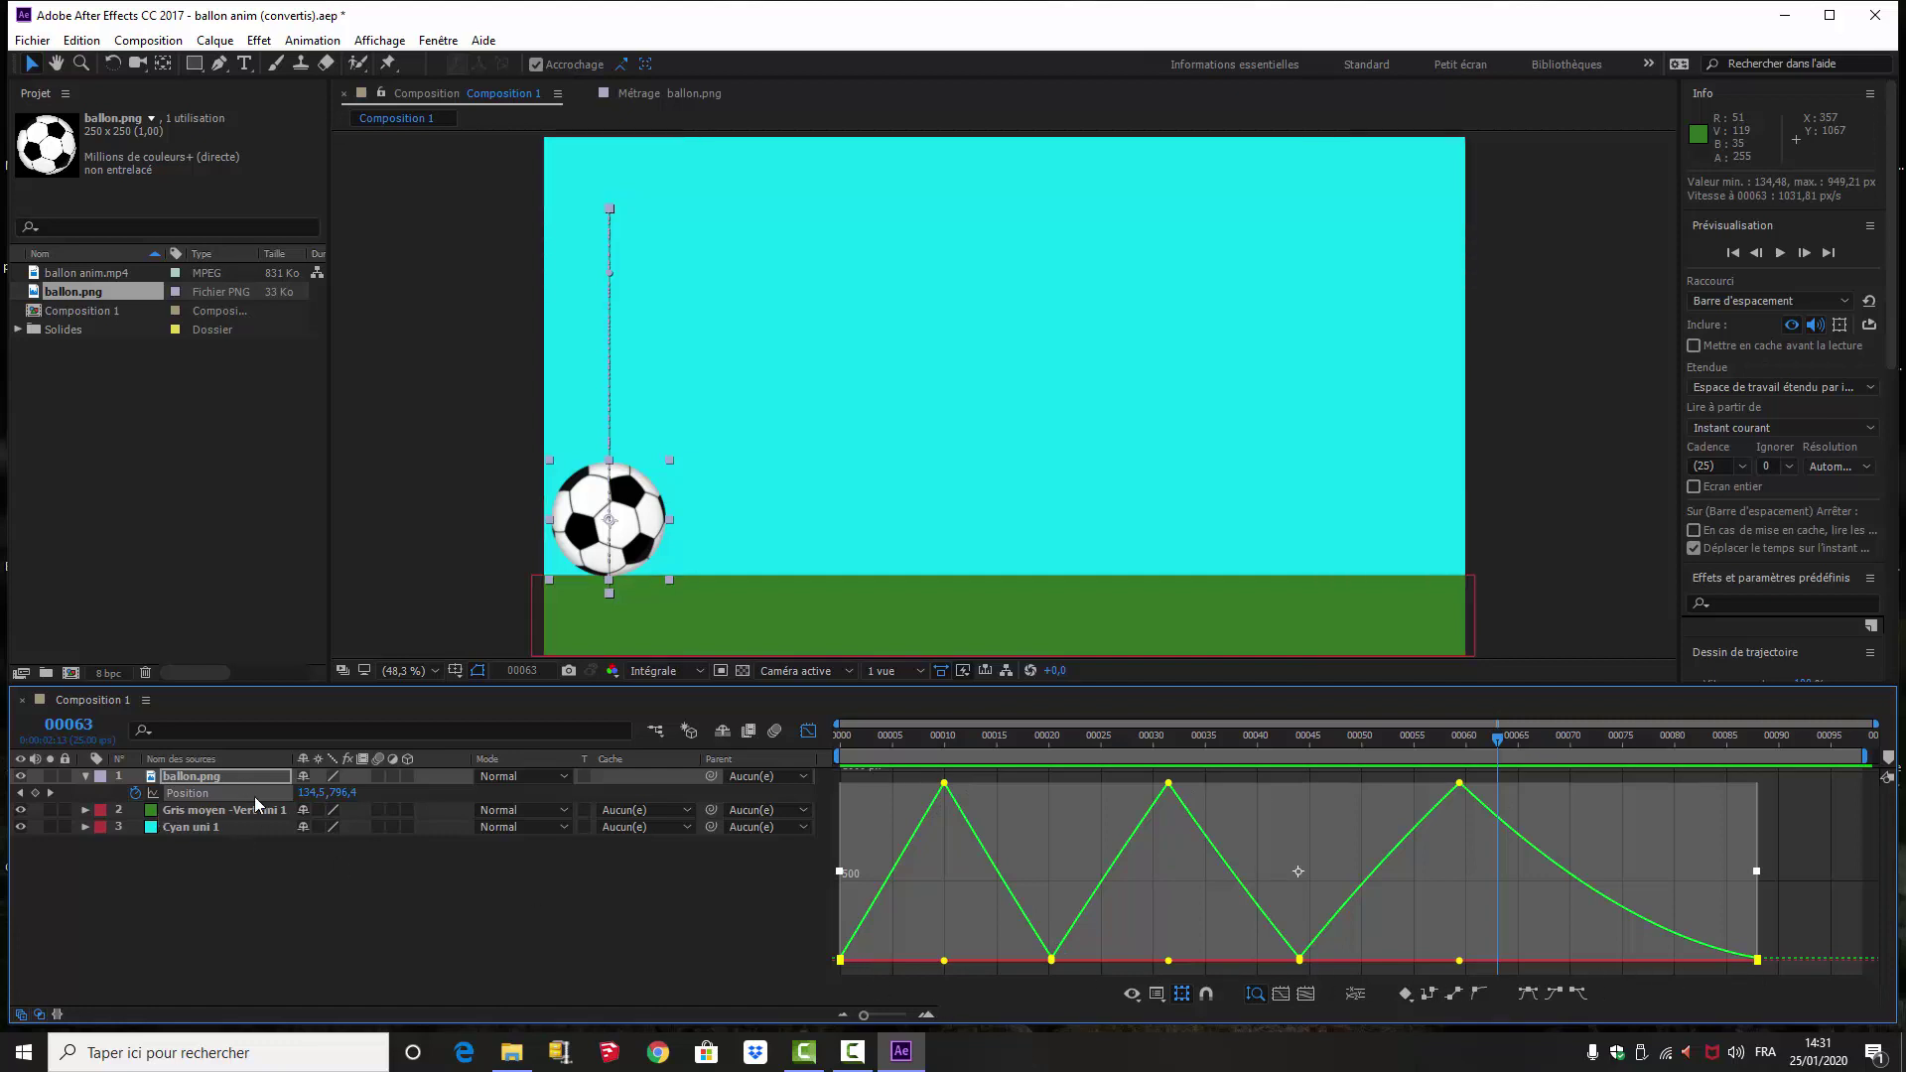
- Separate the ball's Position into X and Y dimensions and display only the Y Position curve
click(1354, 993)
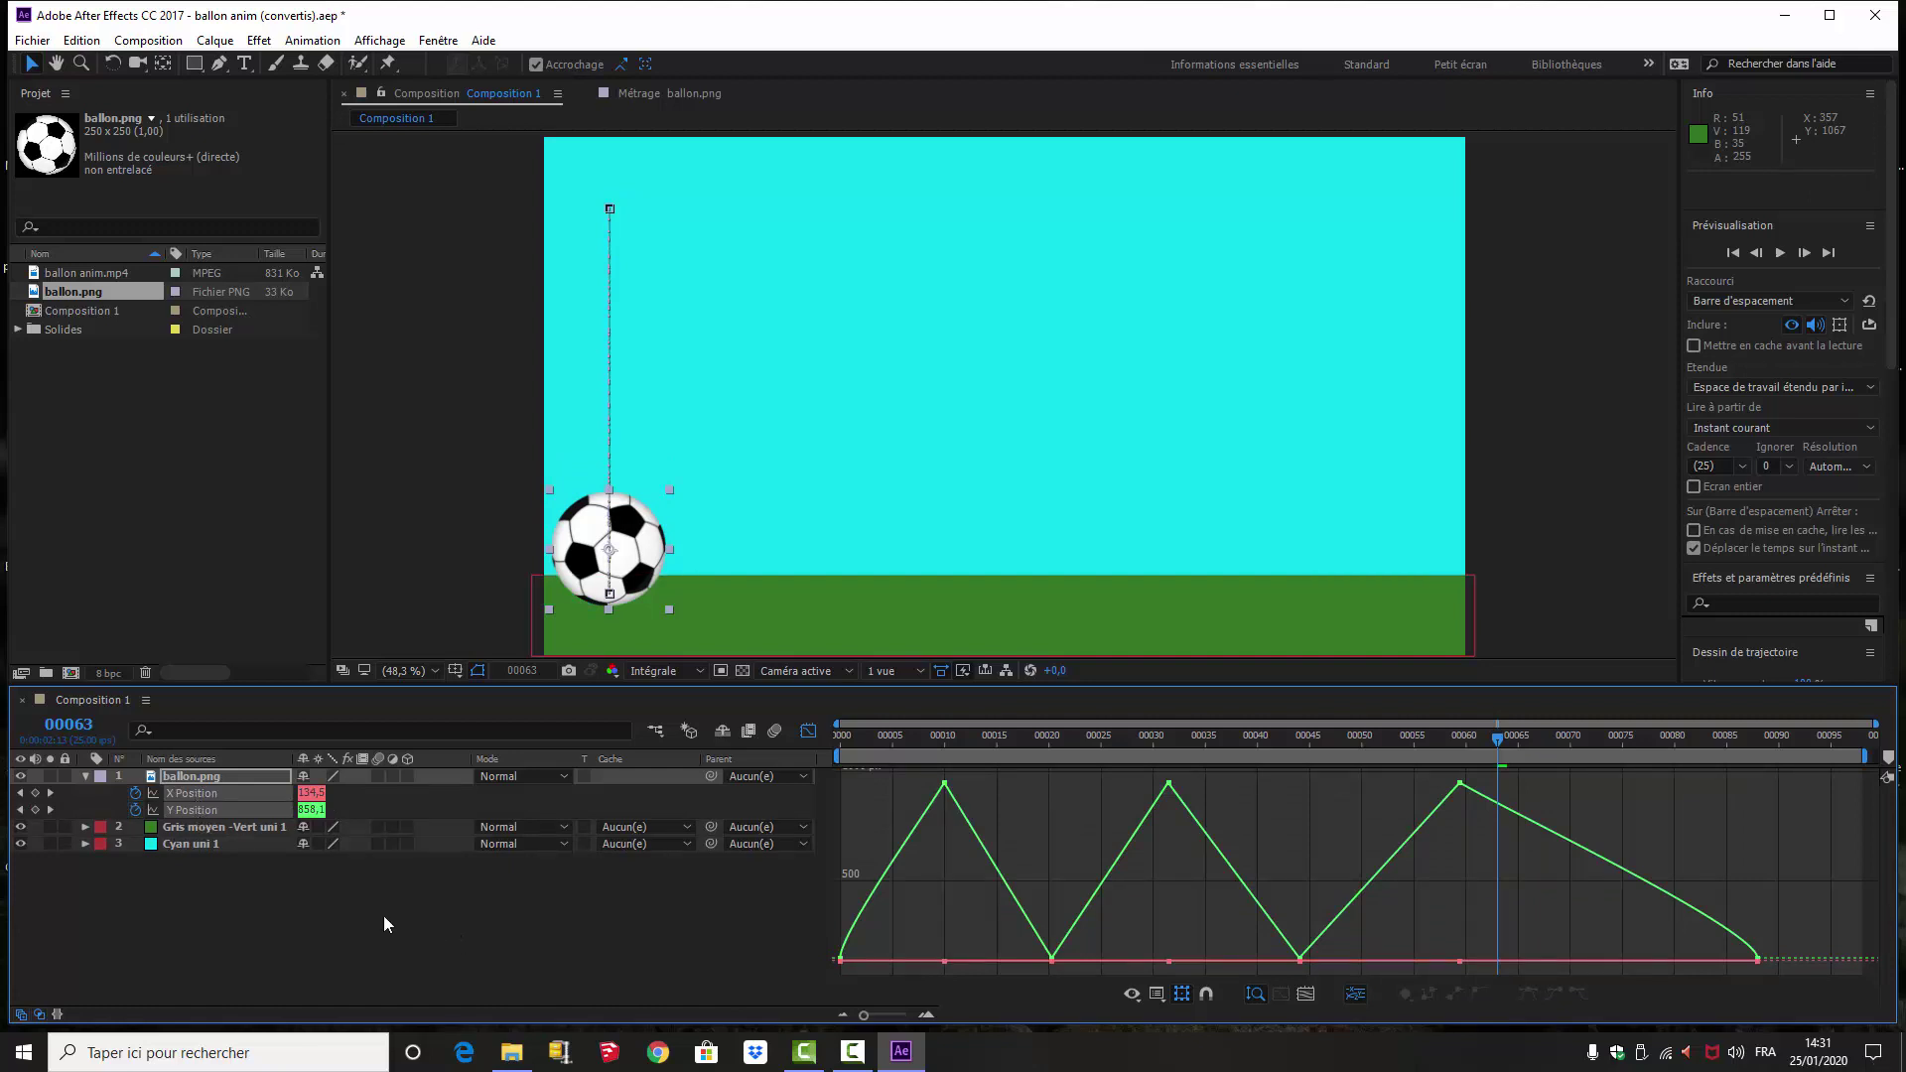
click(329, 943)
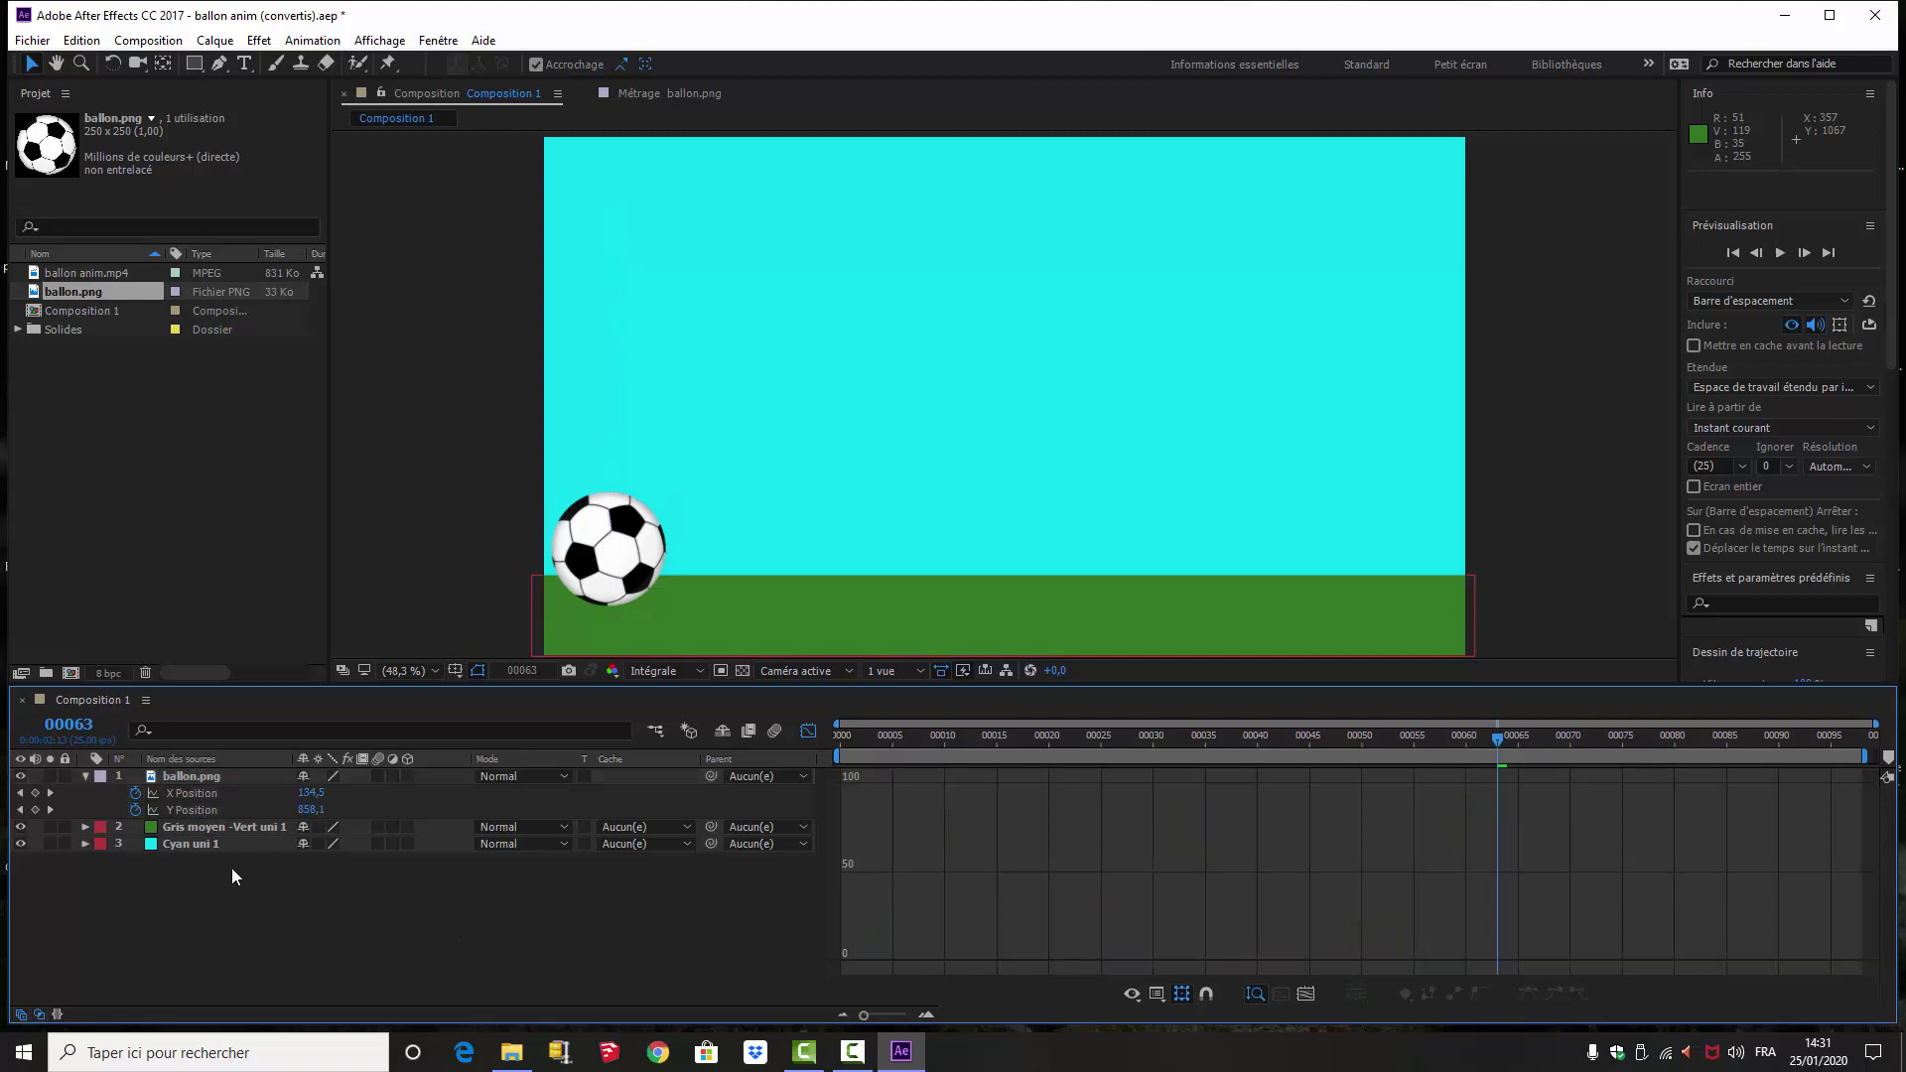
click(209, 808)
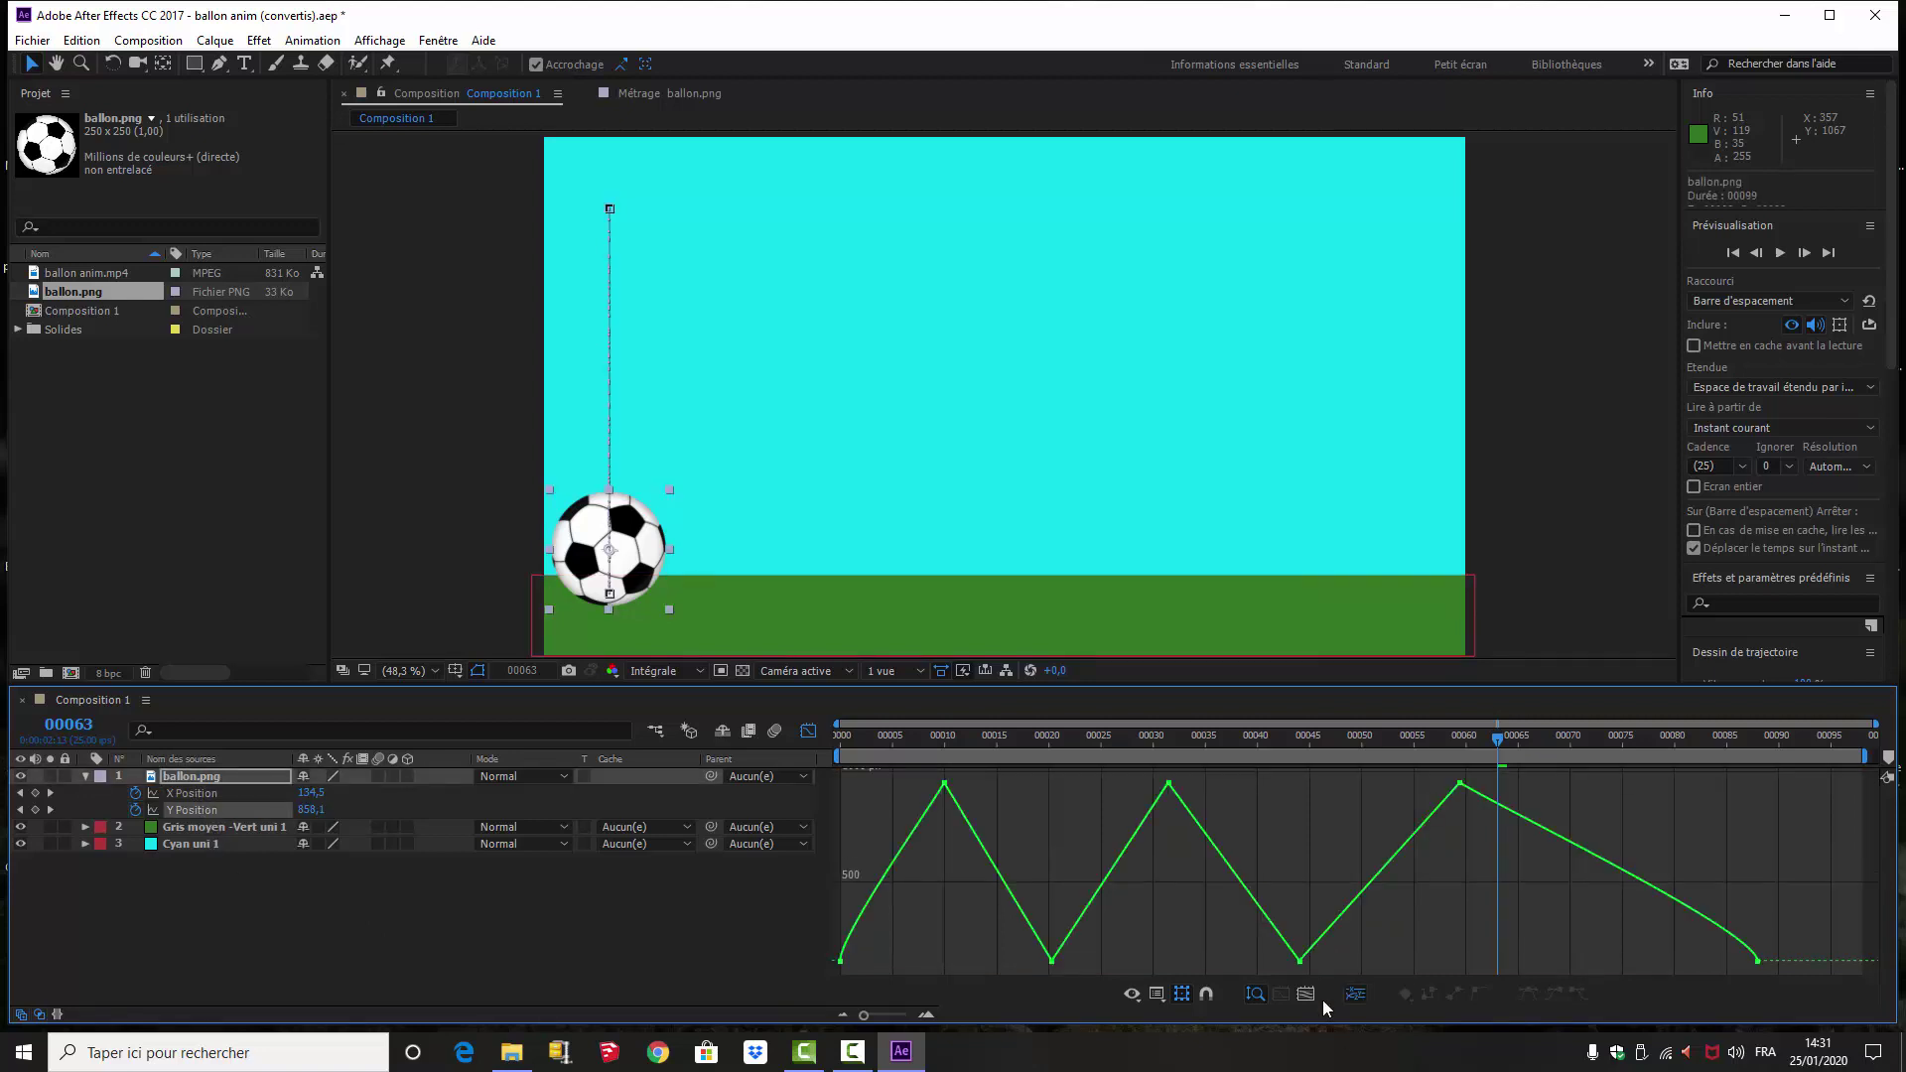
- Toggle the graph display of selected properties off and on, and that of animated properties on and off
click(1135, 997)
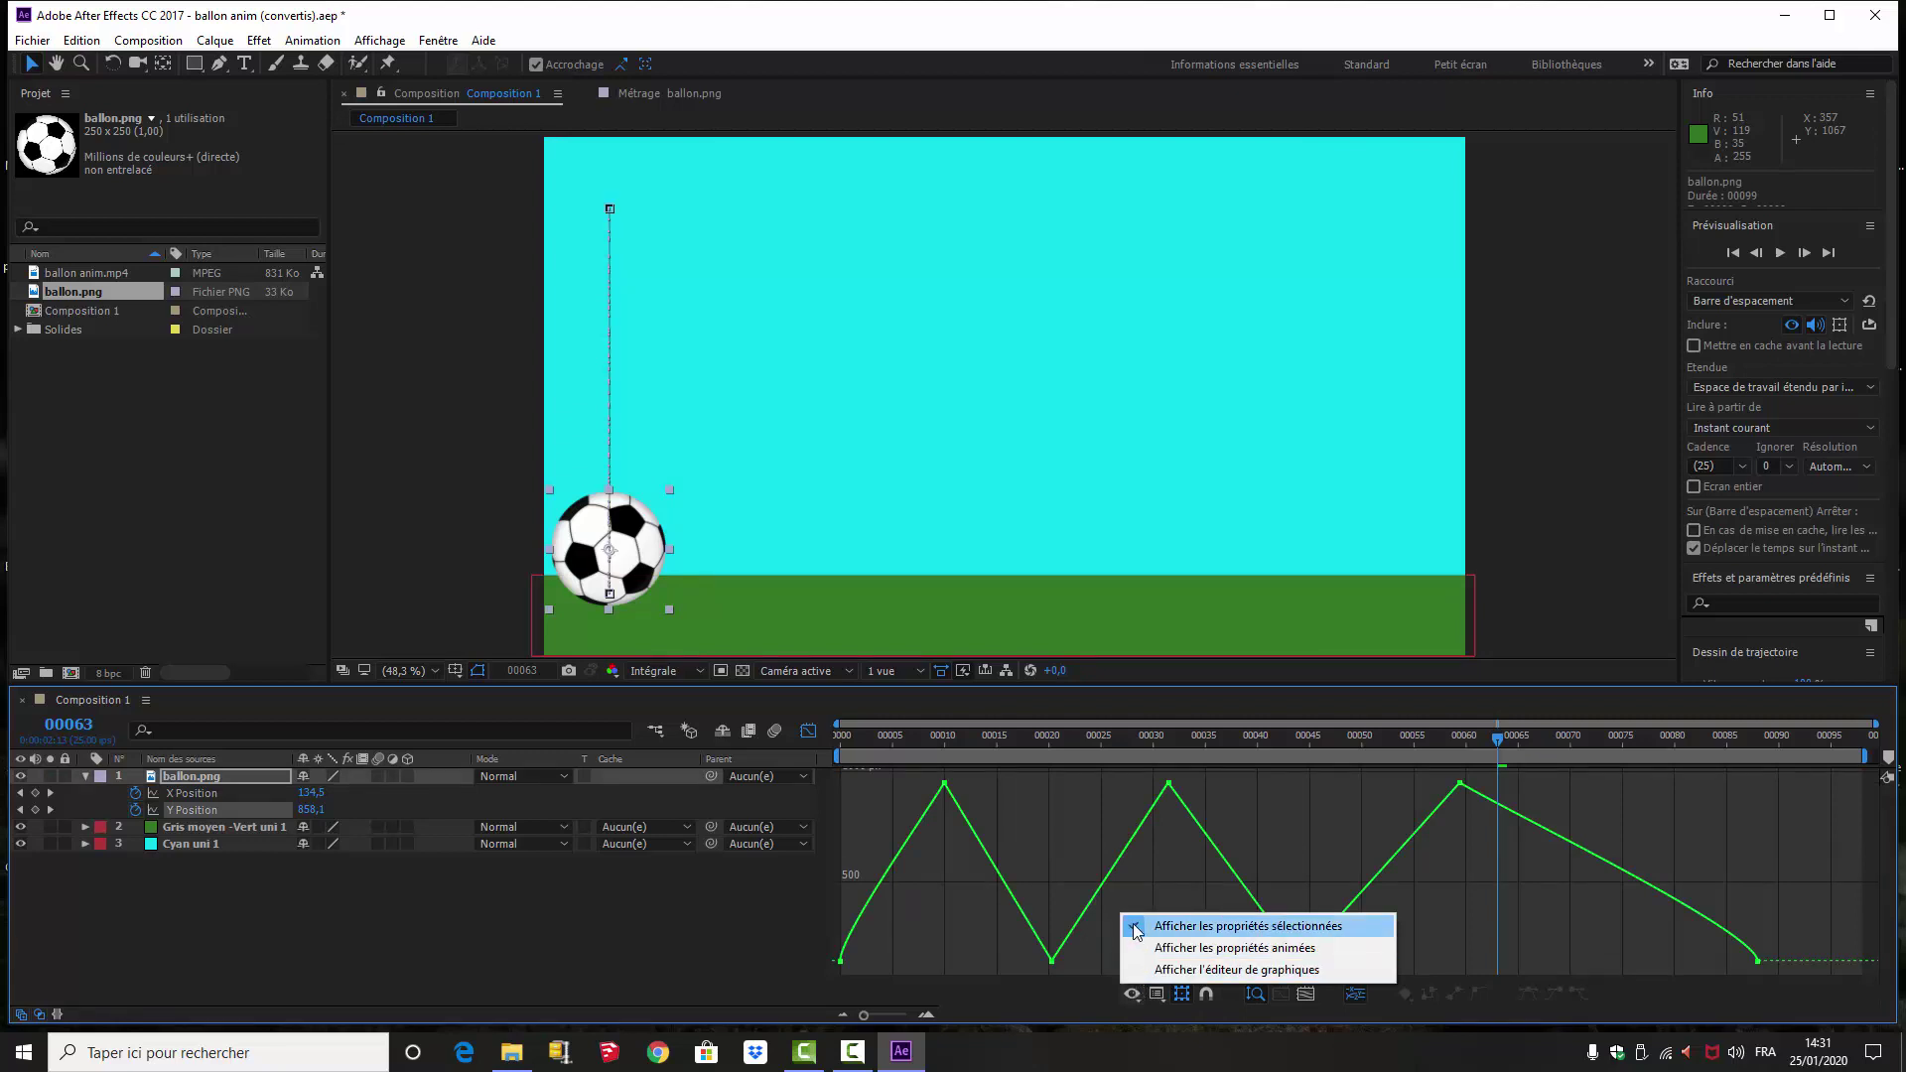
click(1137, 926)
click(1131, 993)
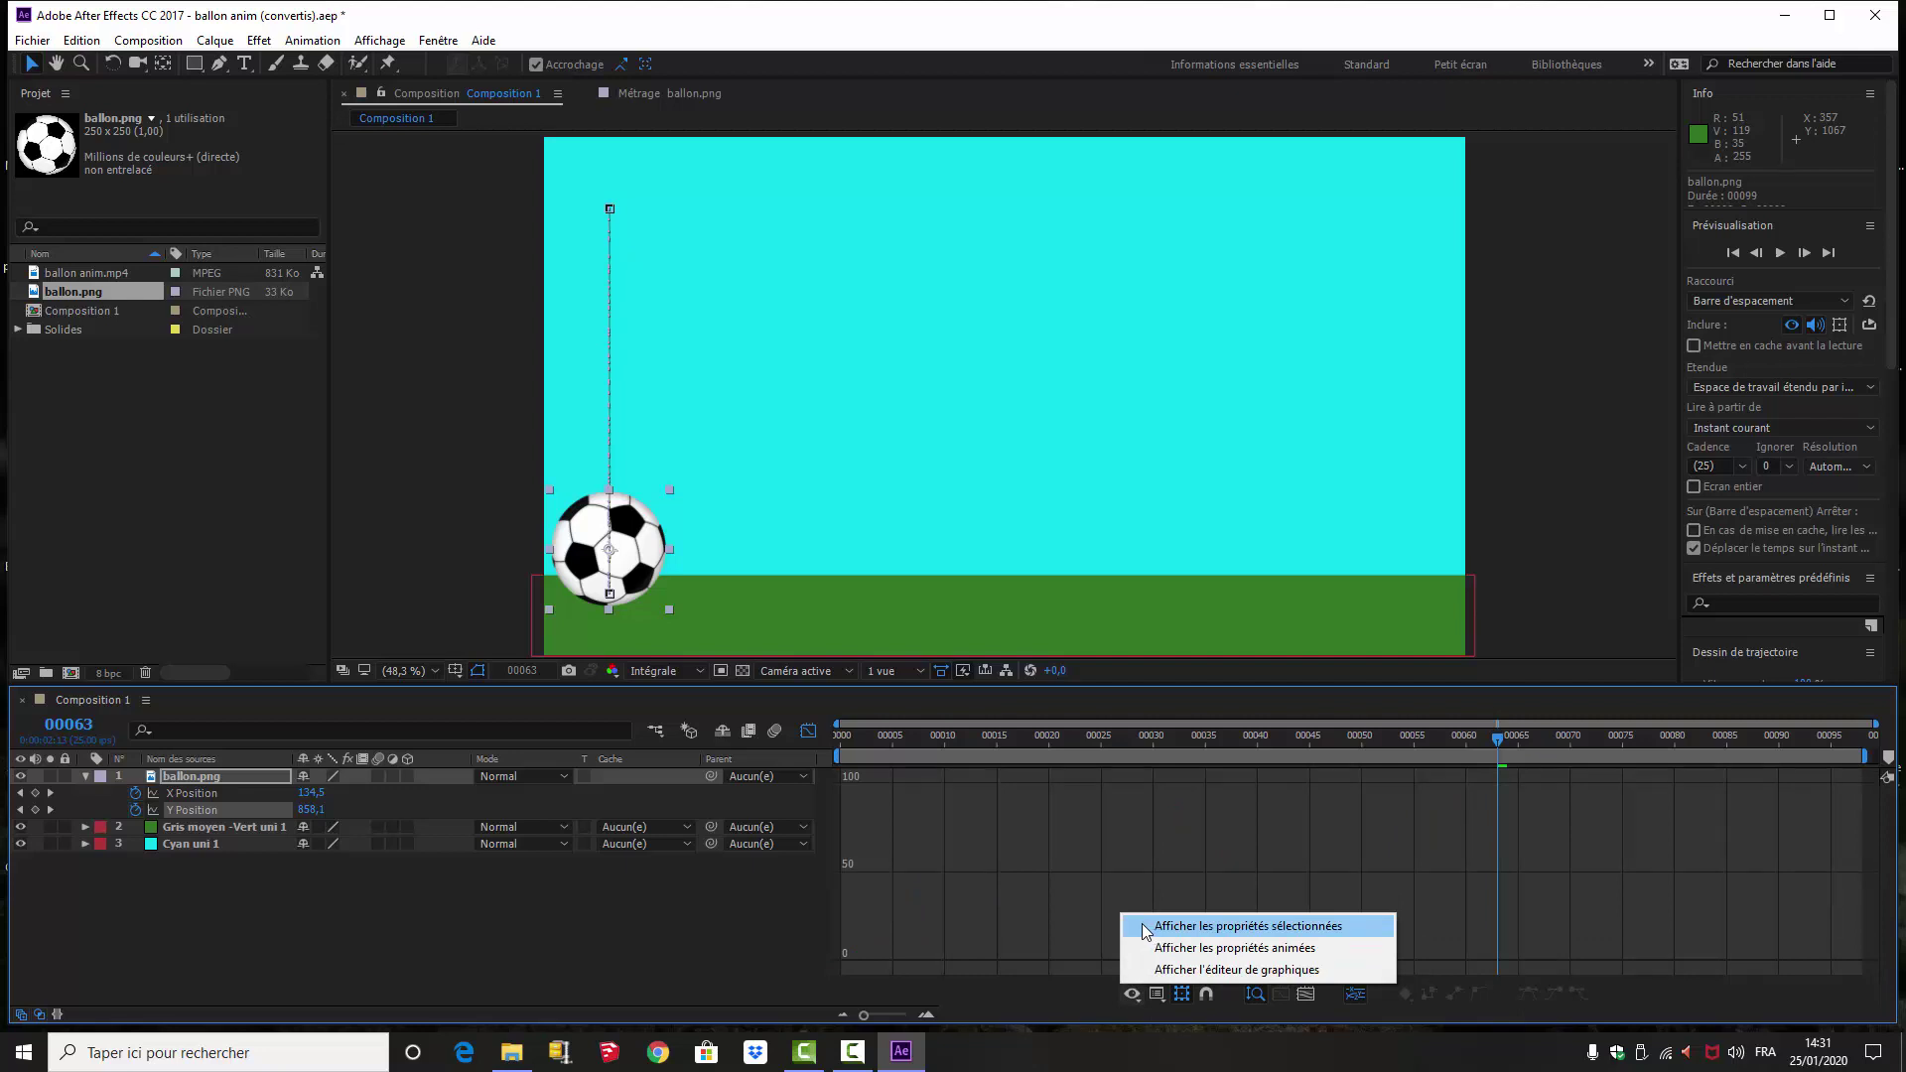
click(1144, 927)
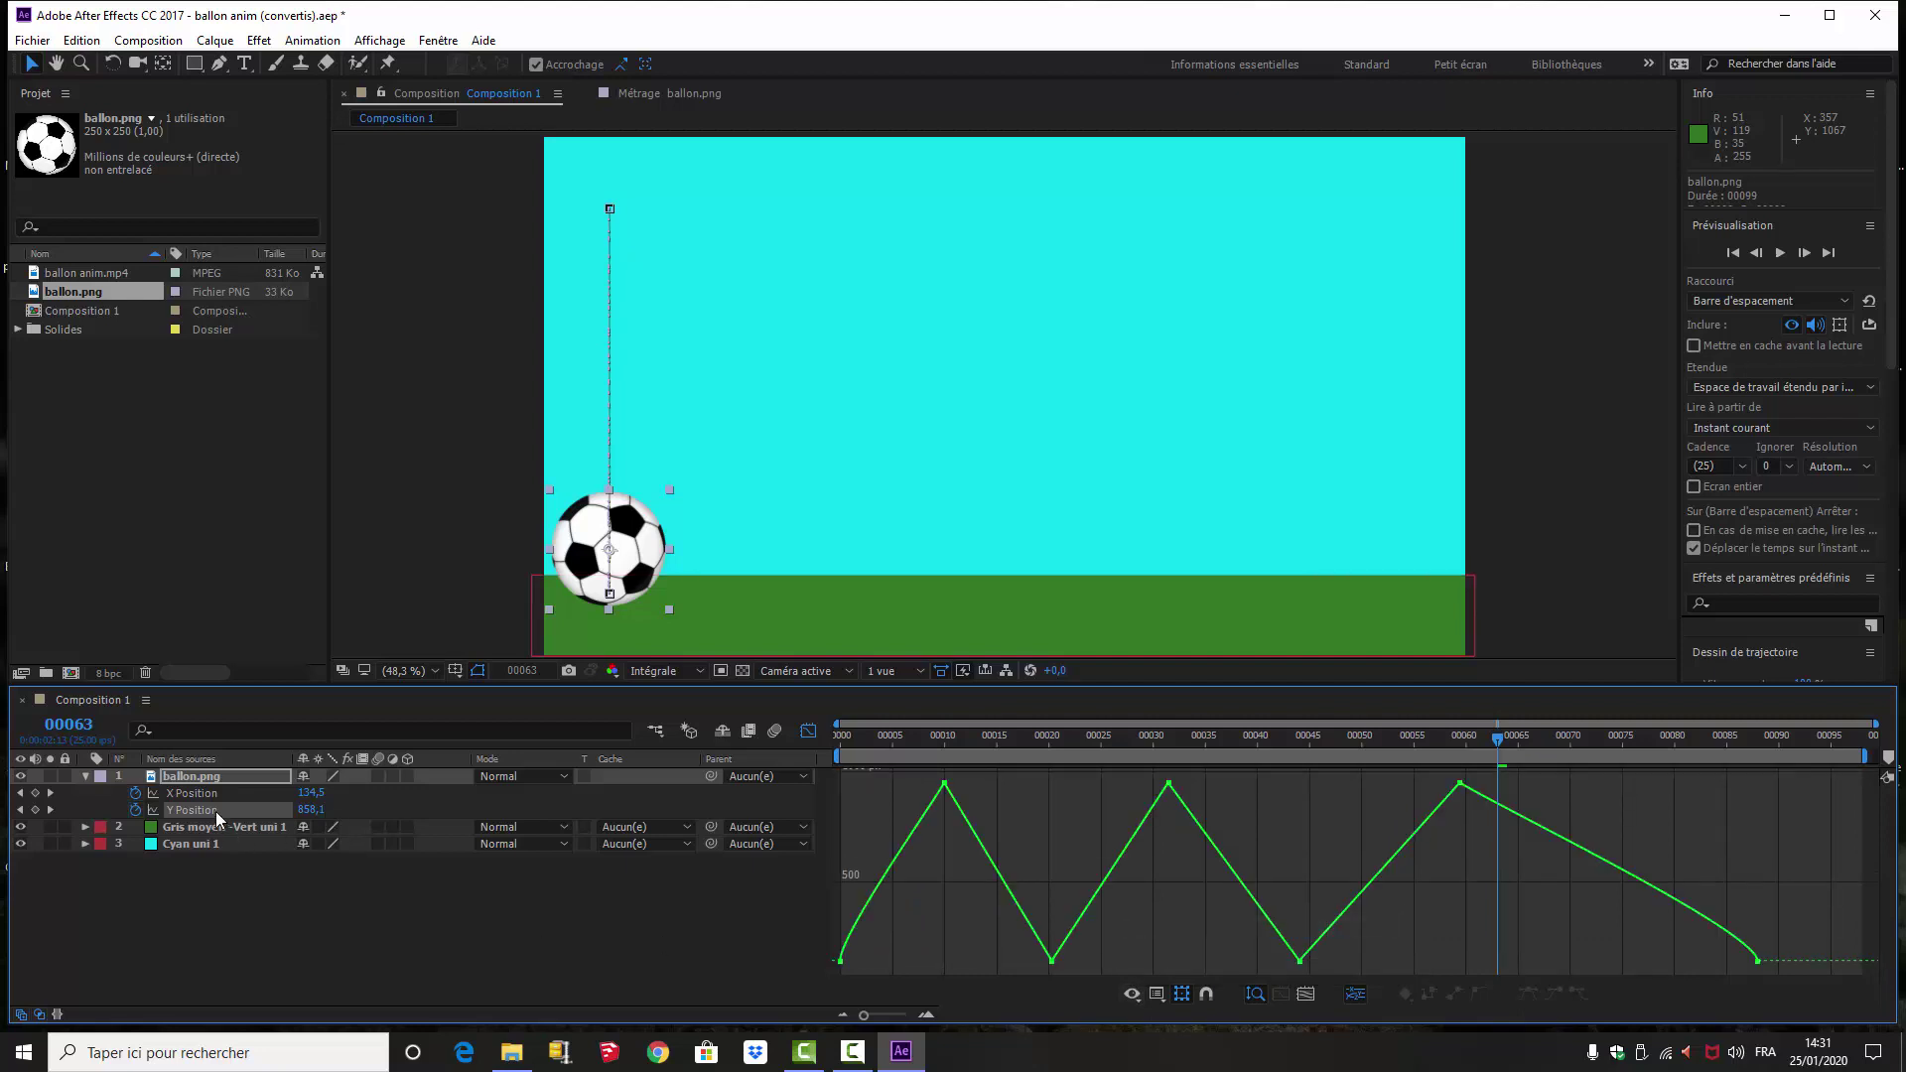
click(1134, 995)
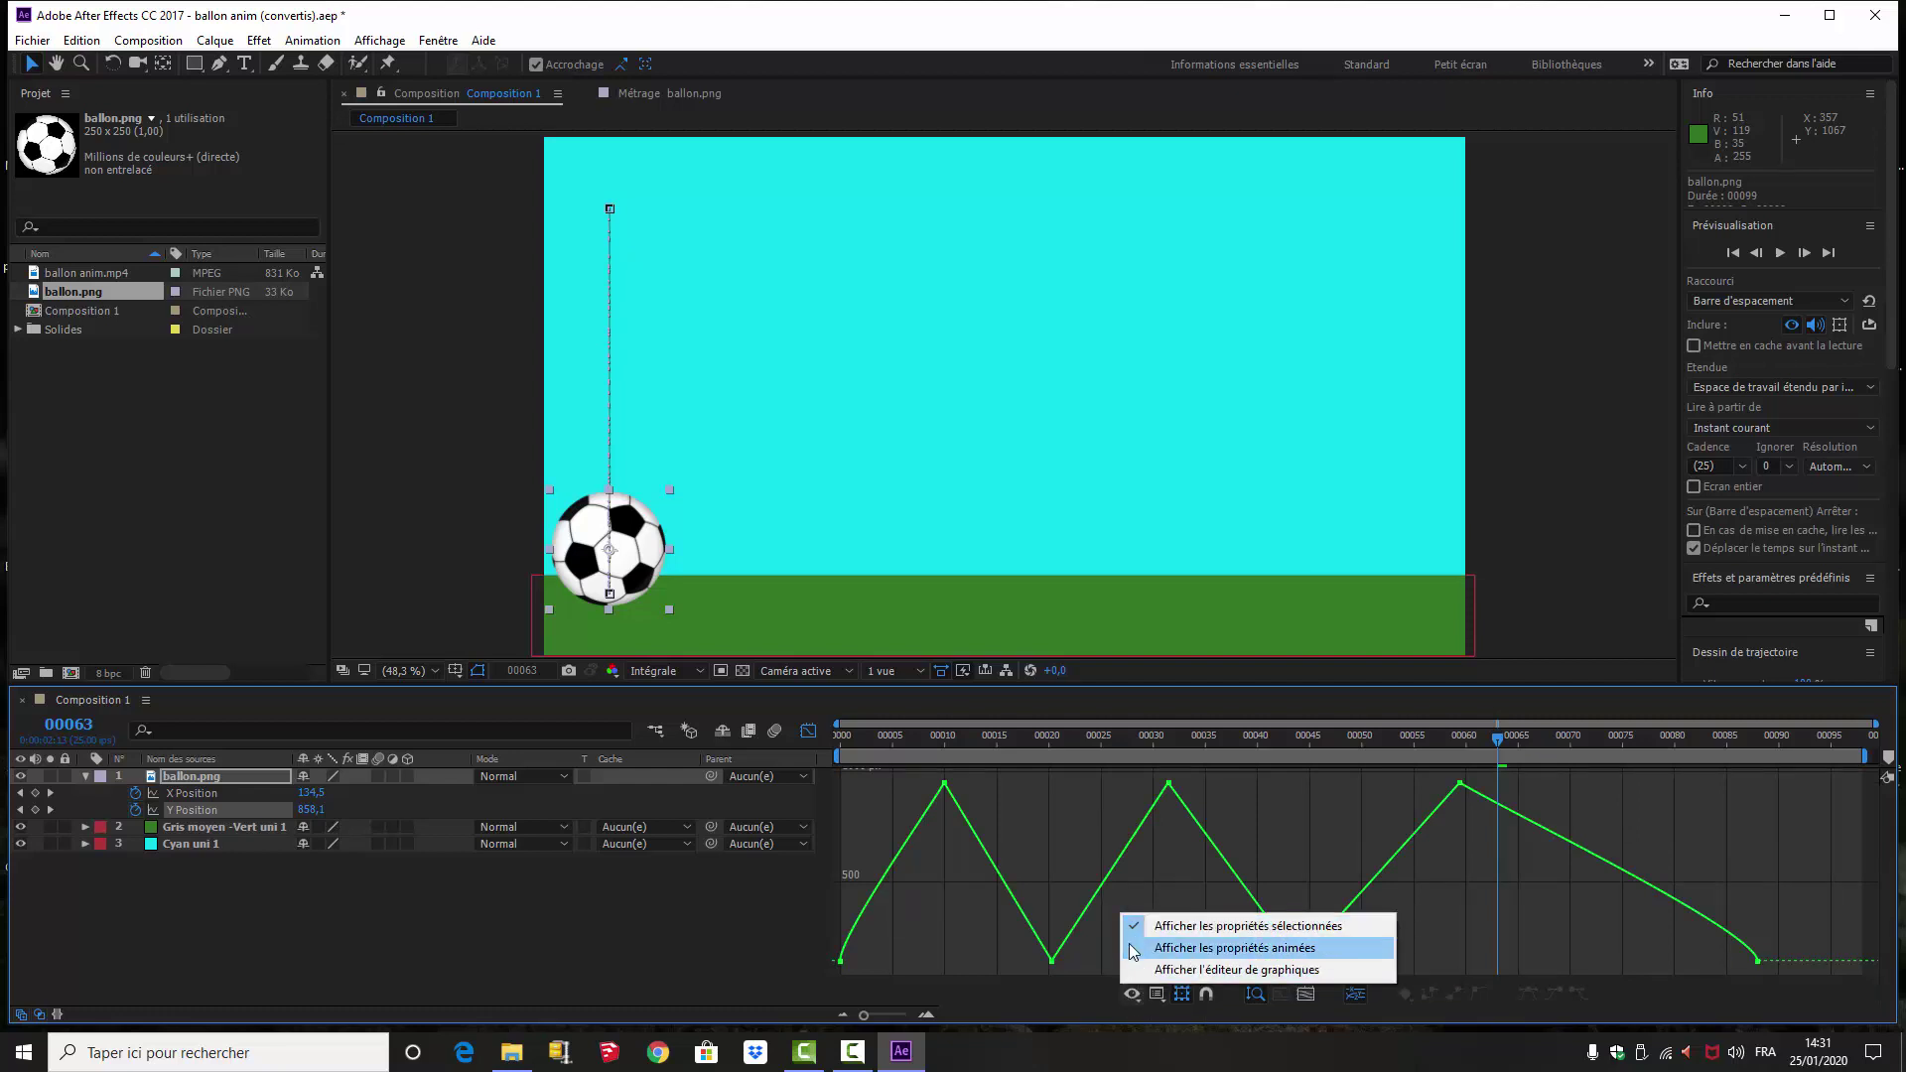
click(1147, 947)
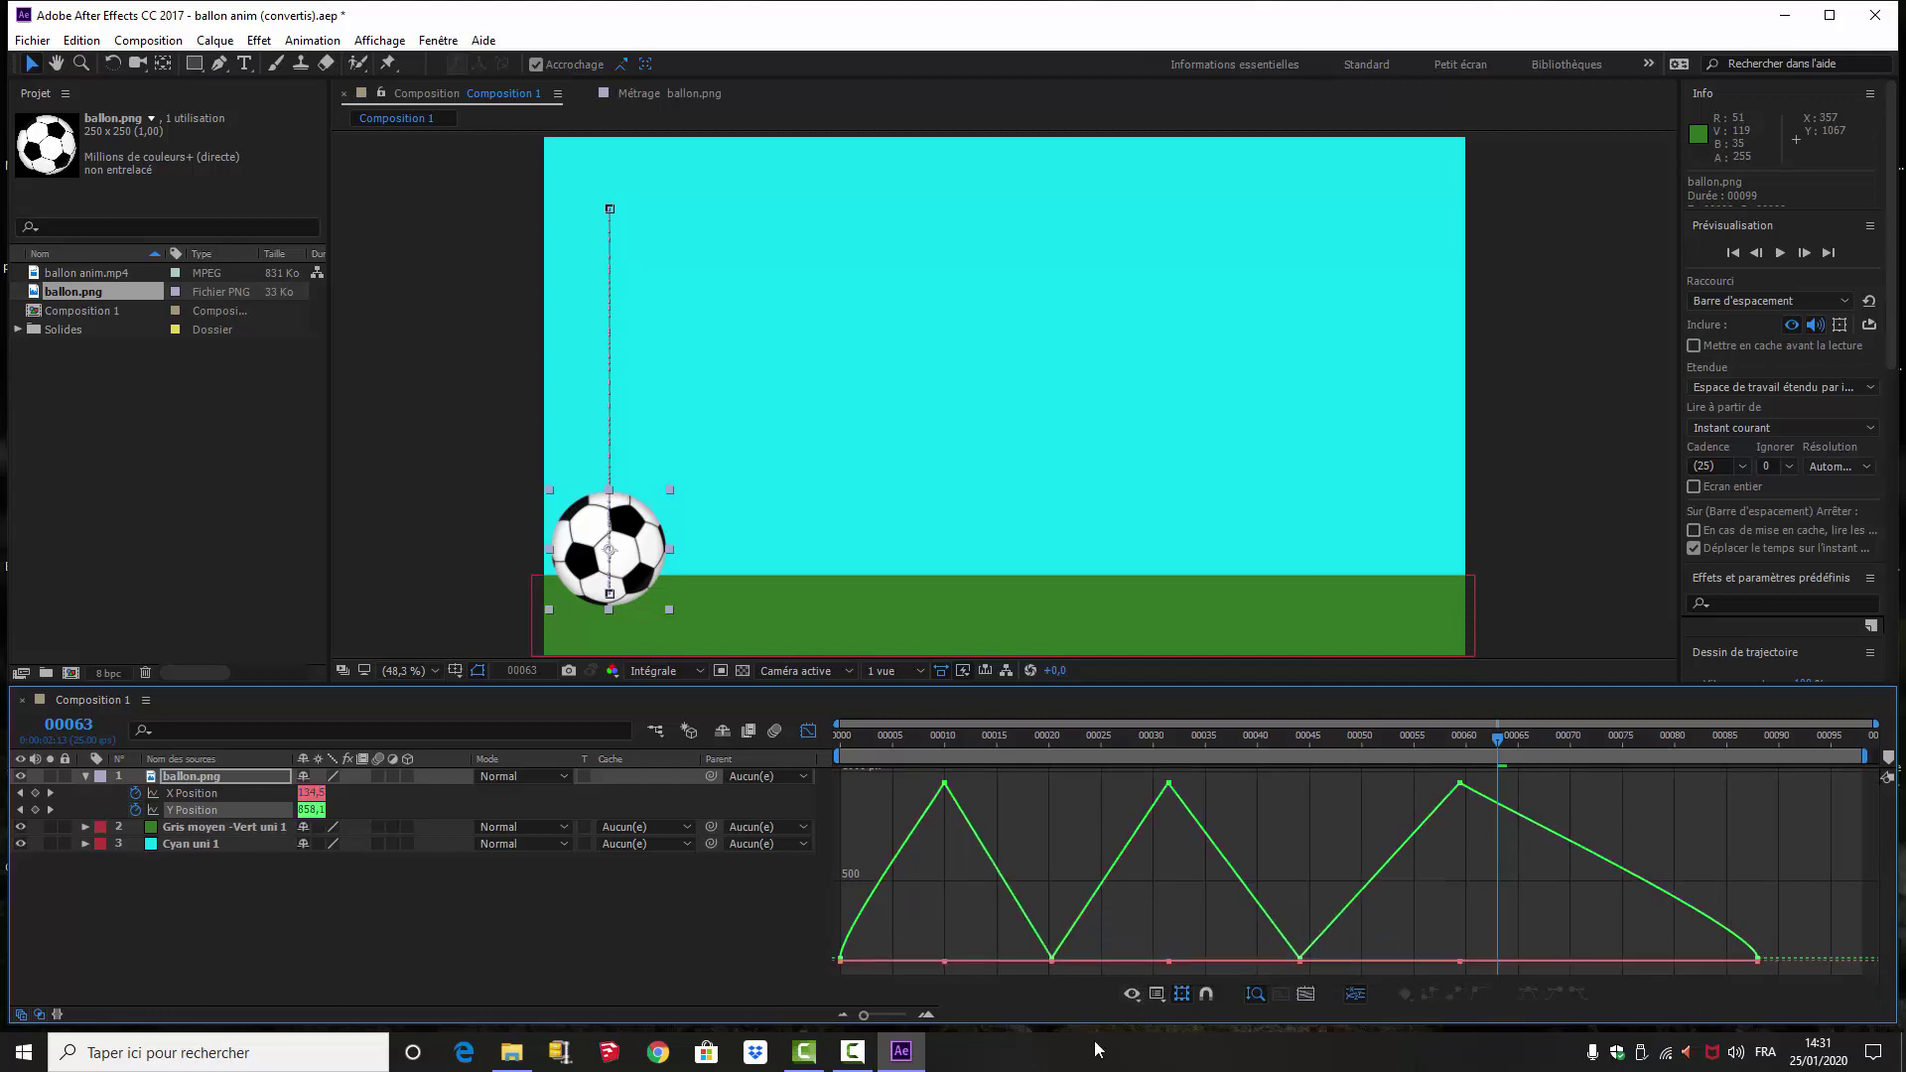
click(1138, 998)
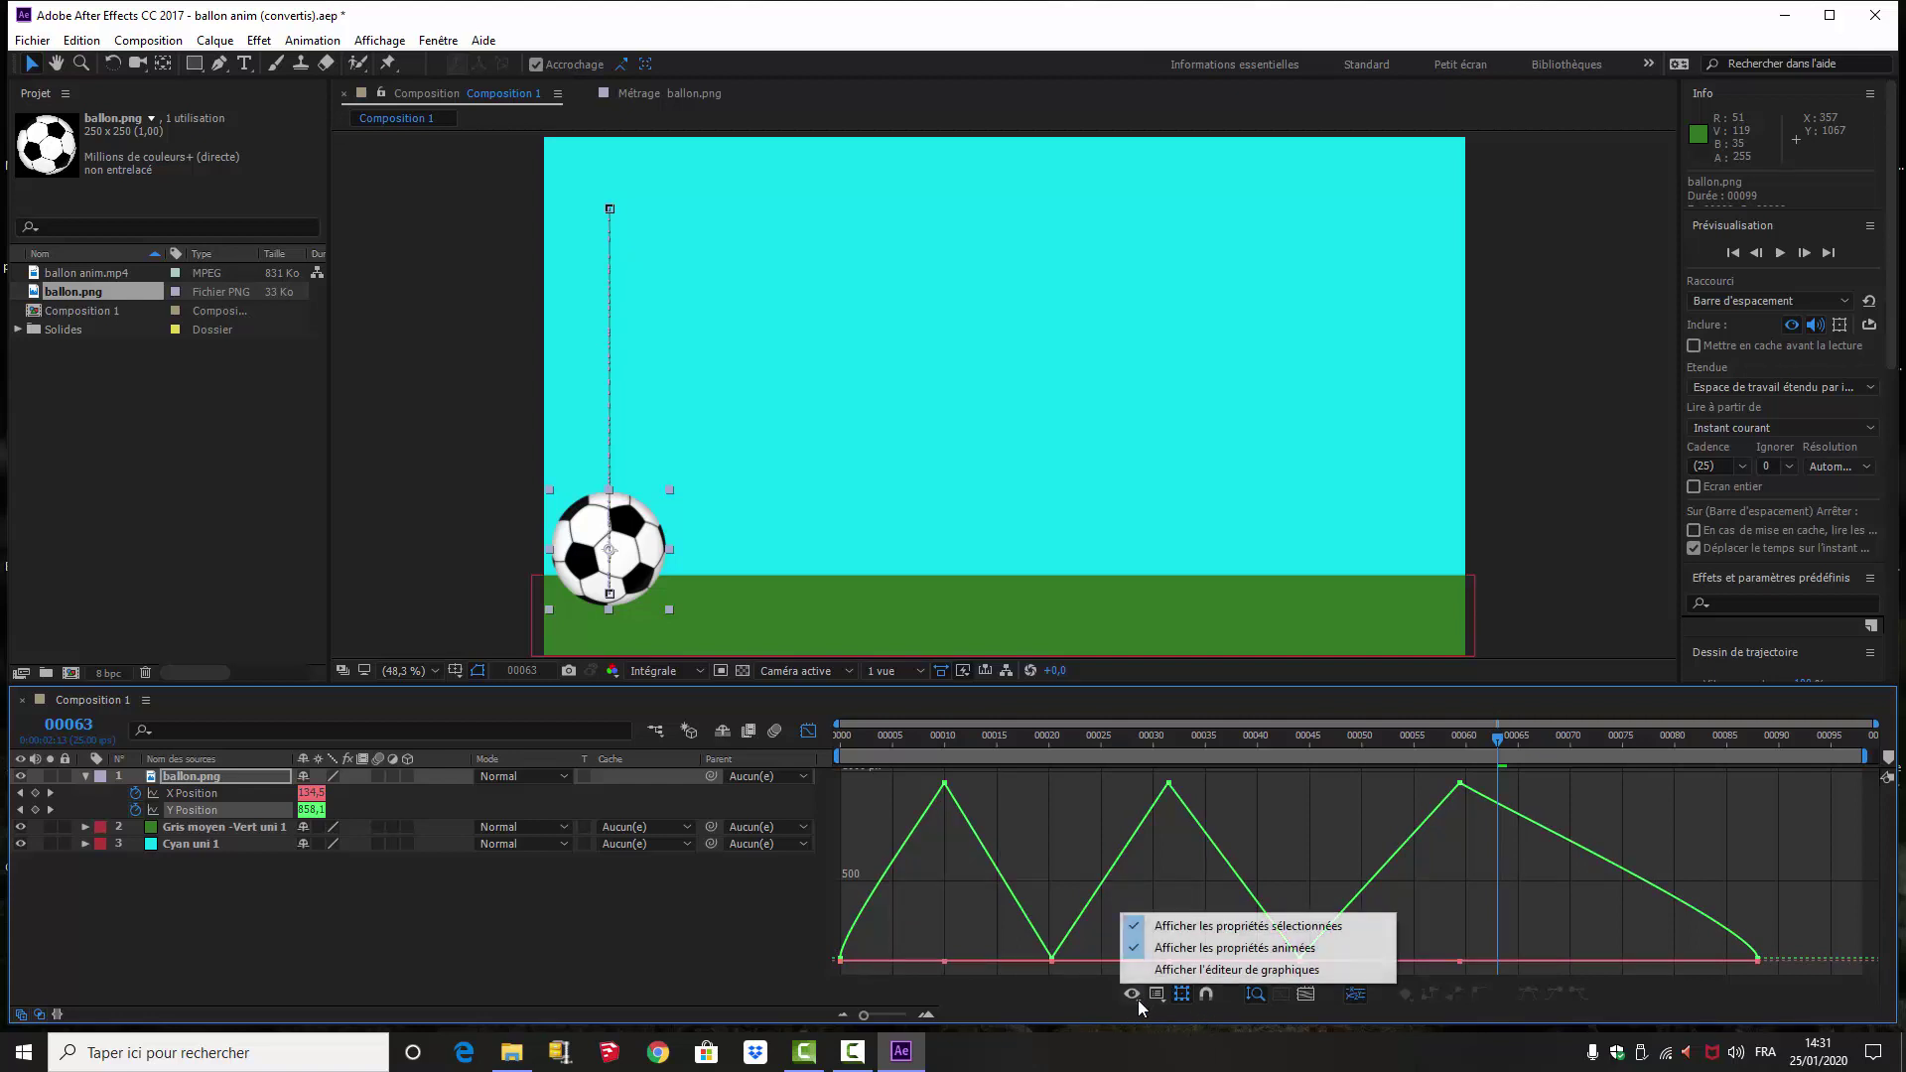
click(1132, 951)
click(1132, 994)
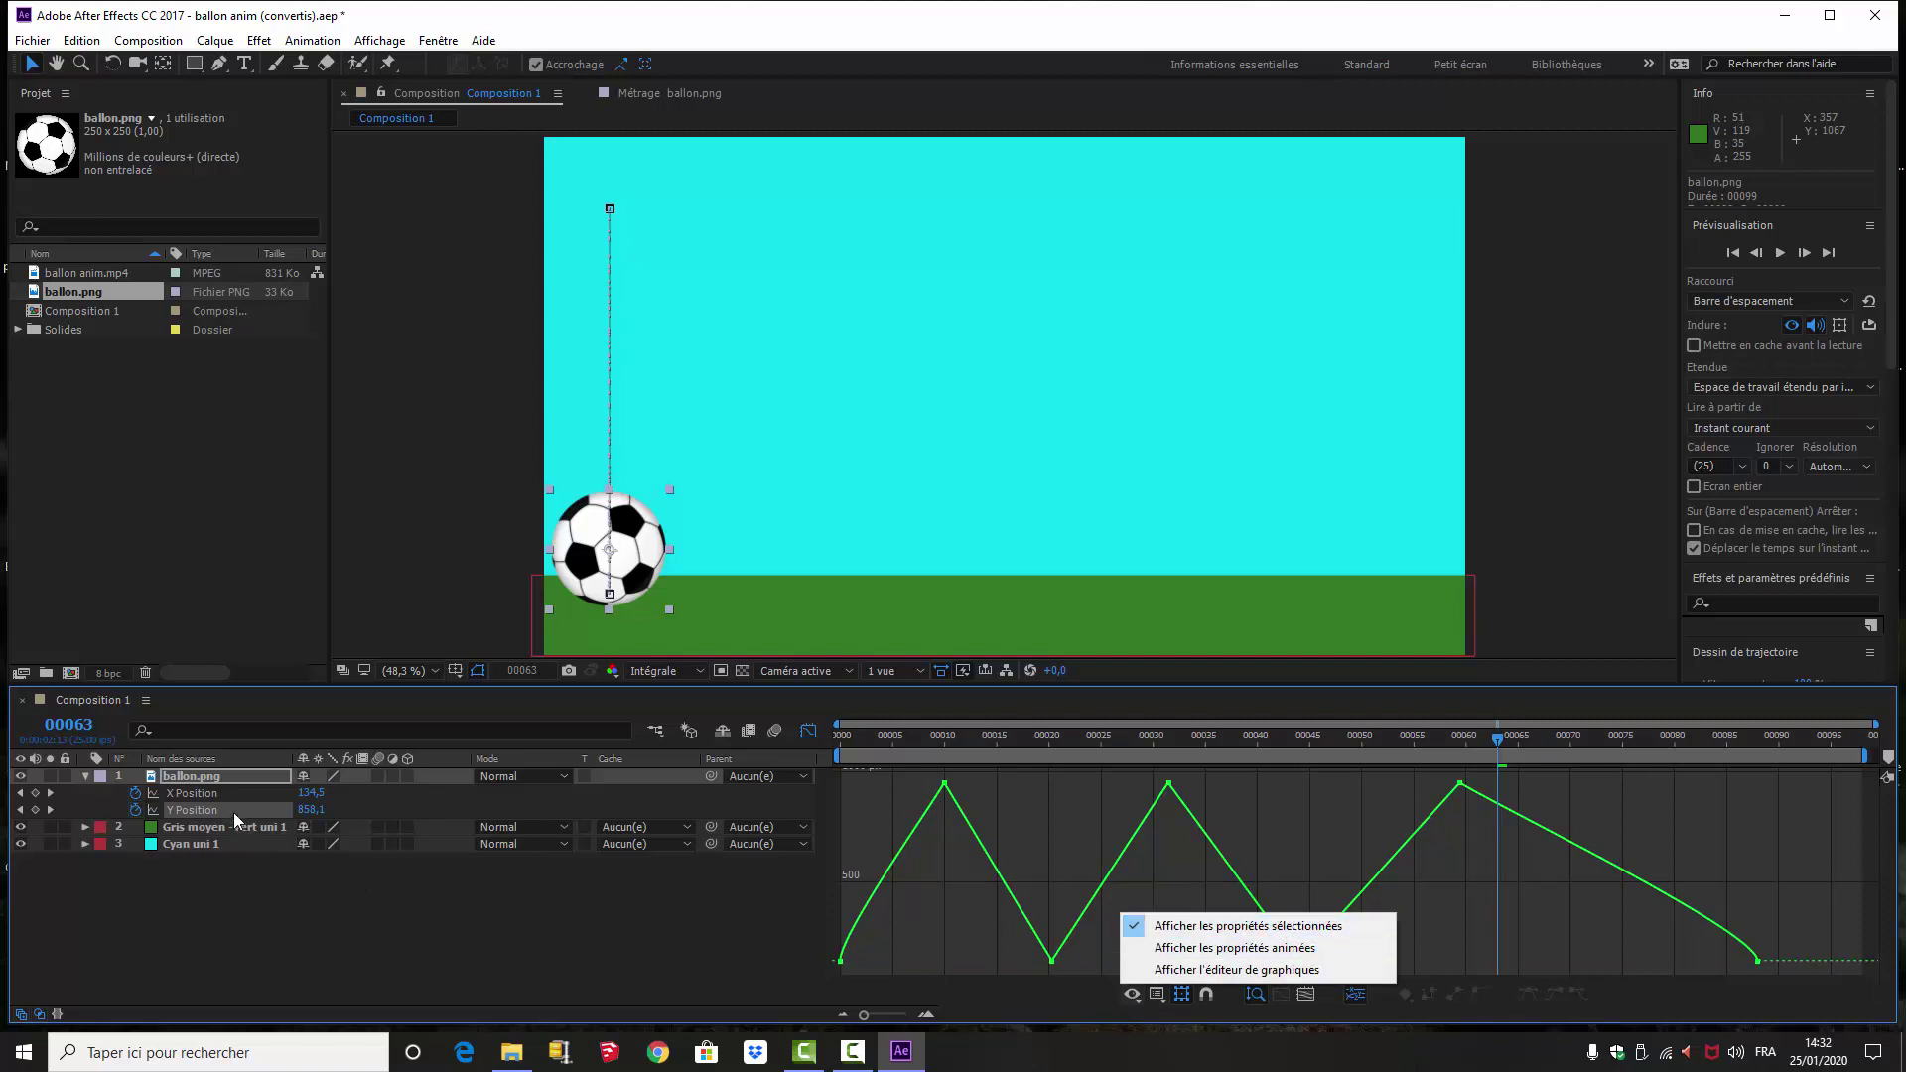
- Select all Y Position keyframes and taper their transform box up to ground level at its end so each bounce gets lower
drag(1812, 775, 753, 927)
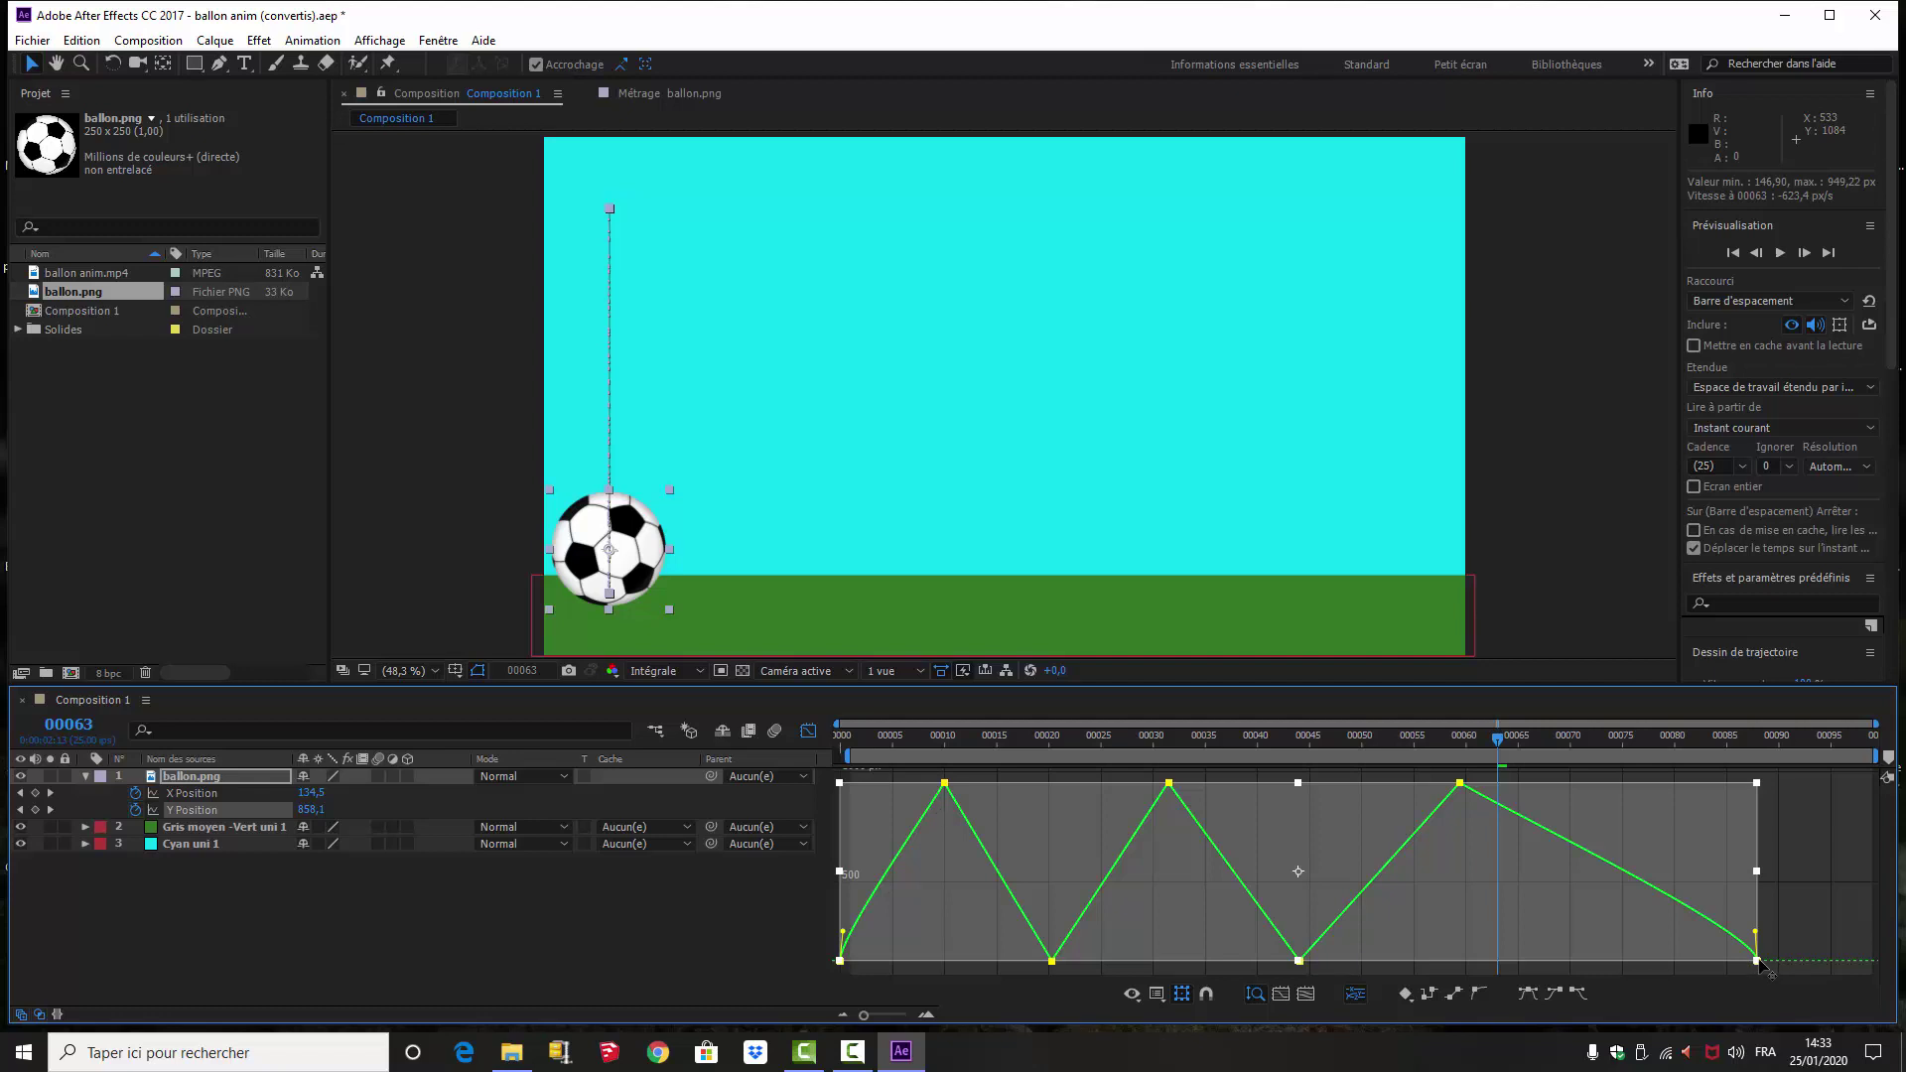
drag(1757, 961, 1752, 788)
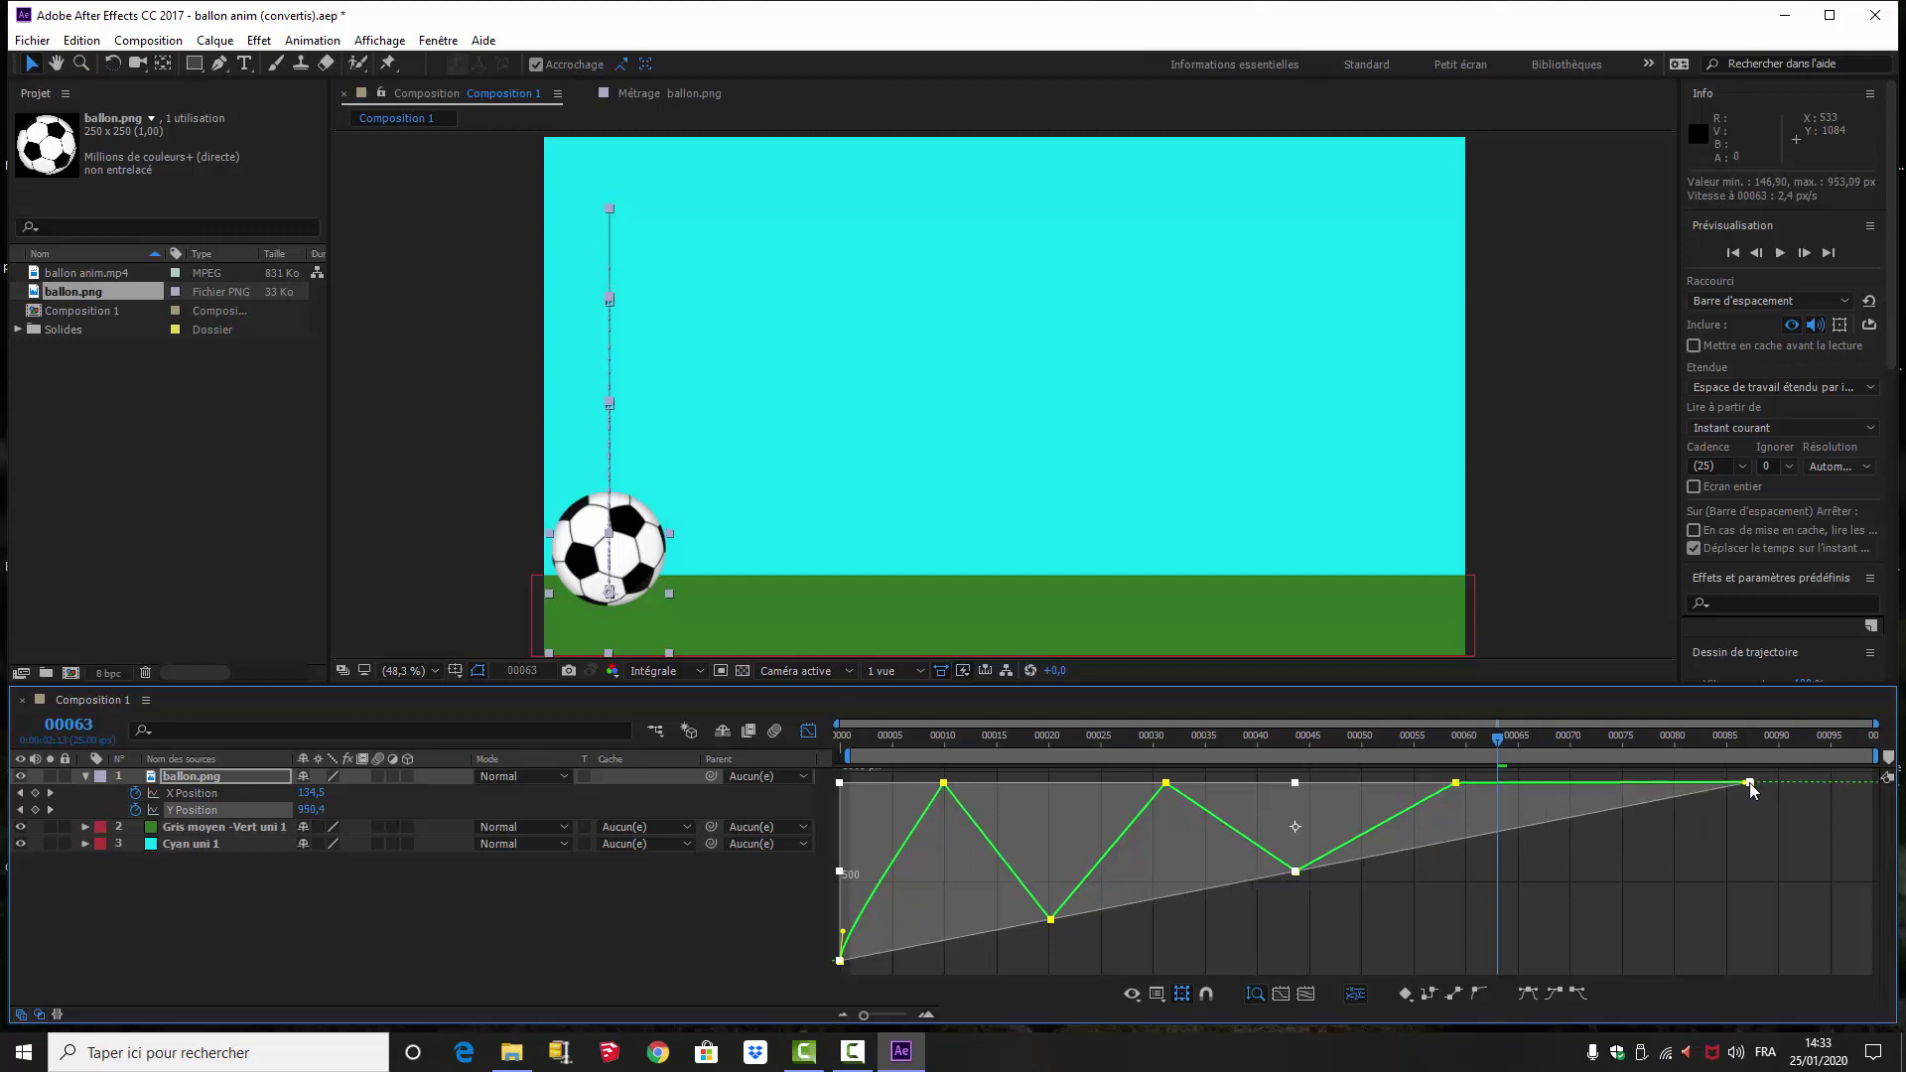
drag(1751, 788, 1752, 789)
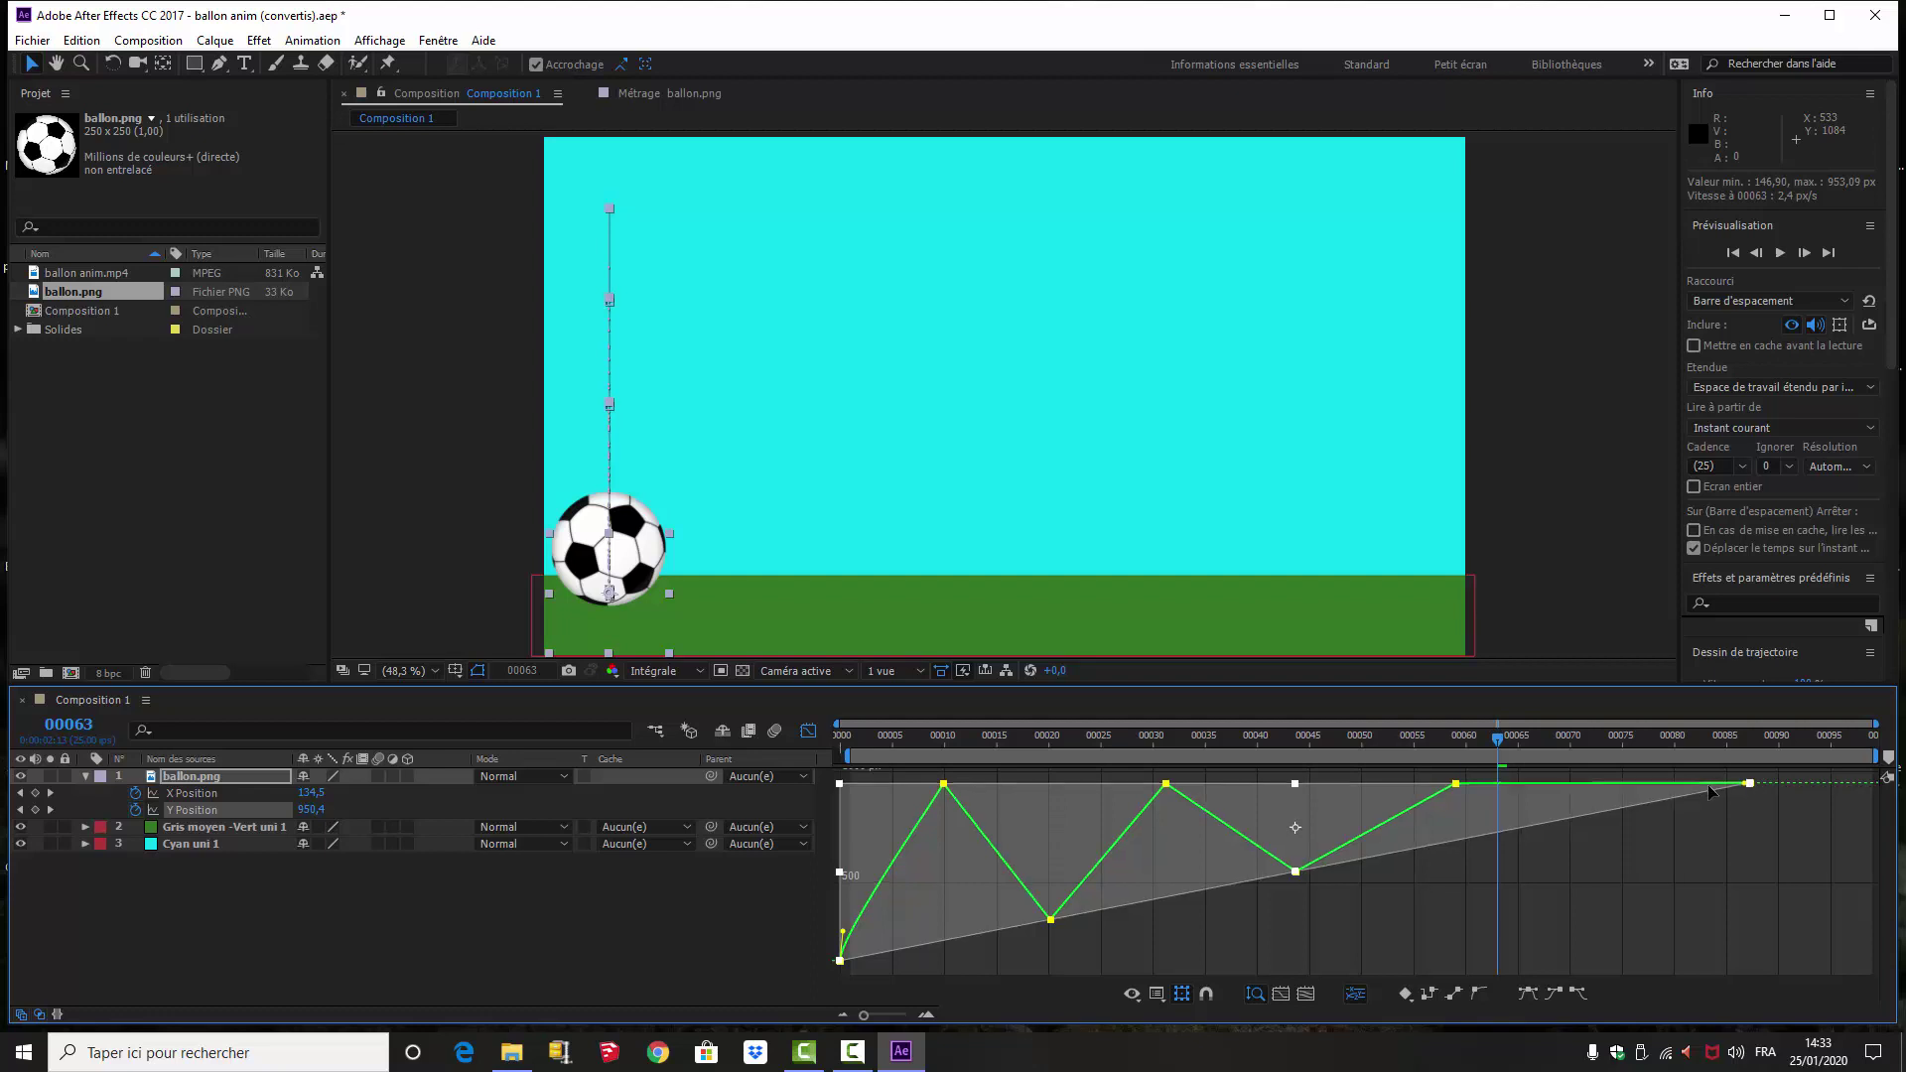
- Preview the diminishing bounces from the start of the composition
key(space)
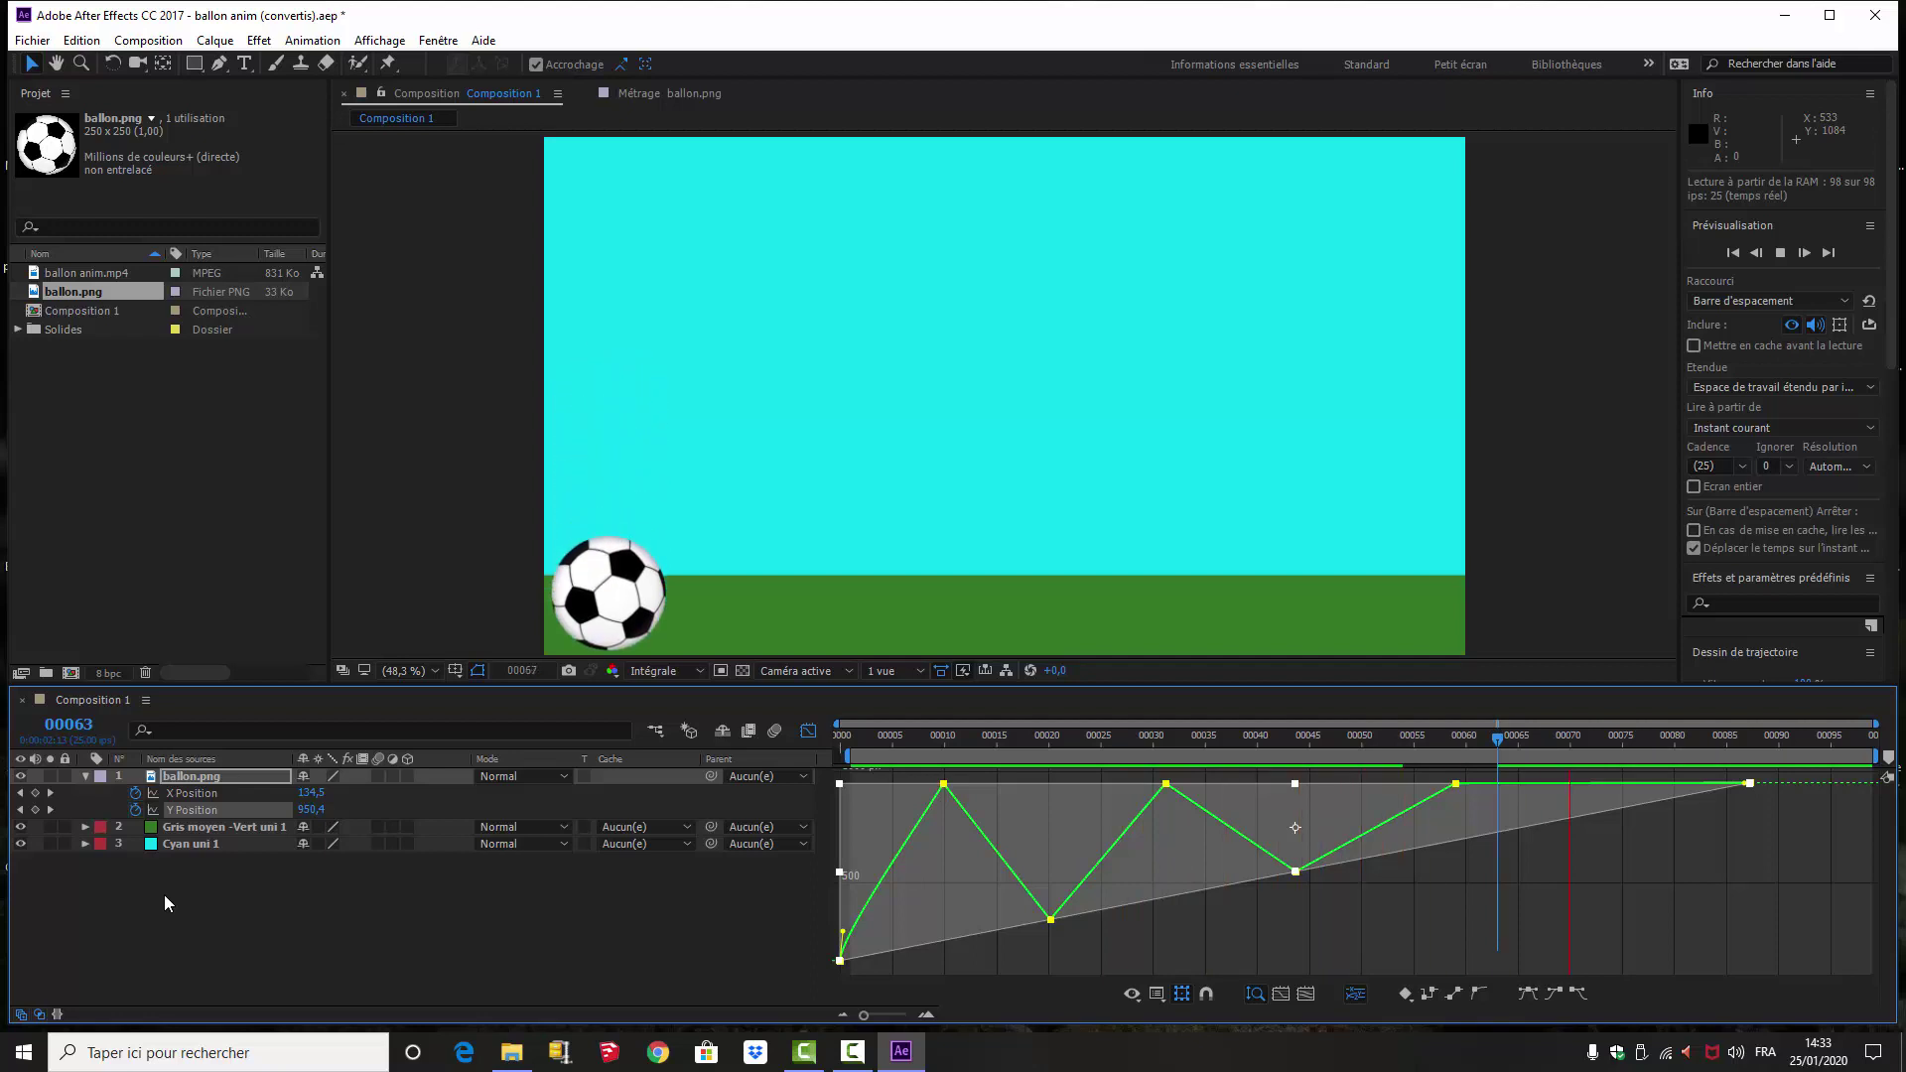
key(space)
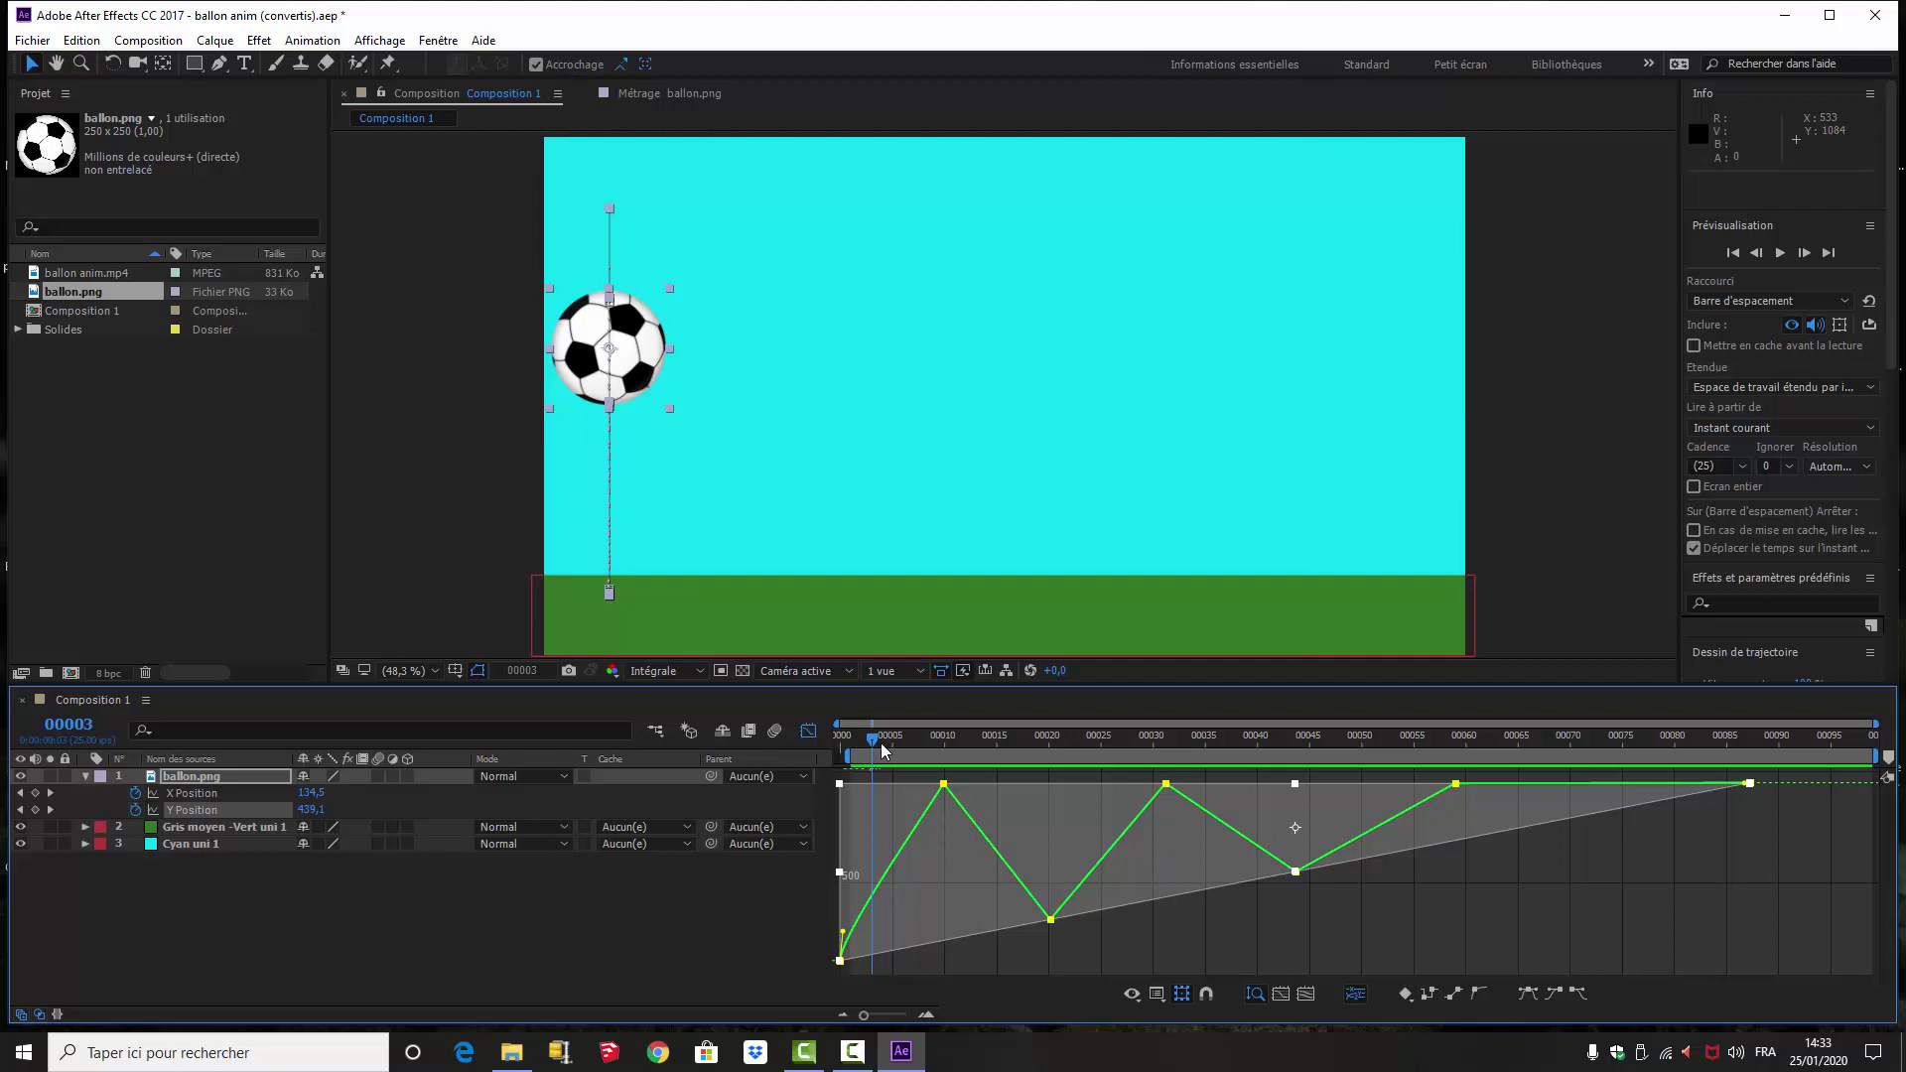
key(space)
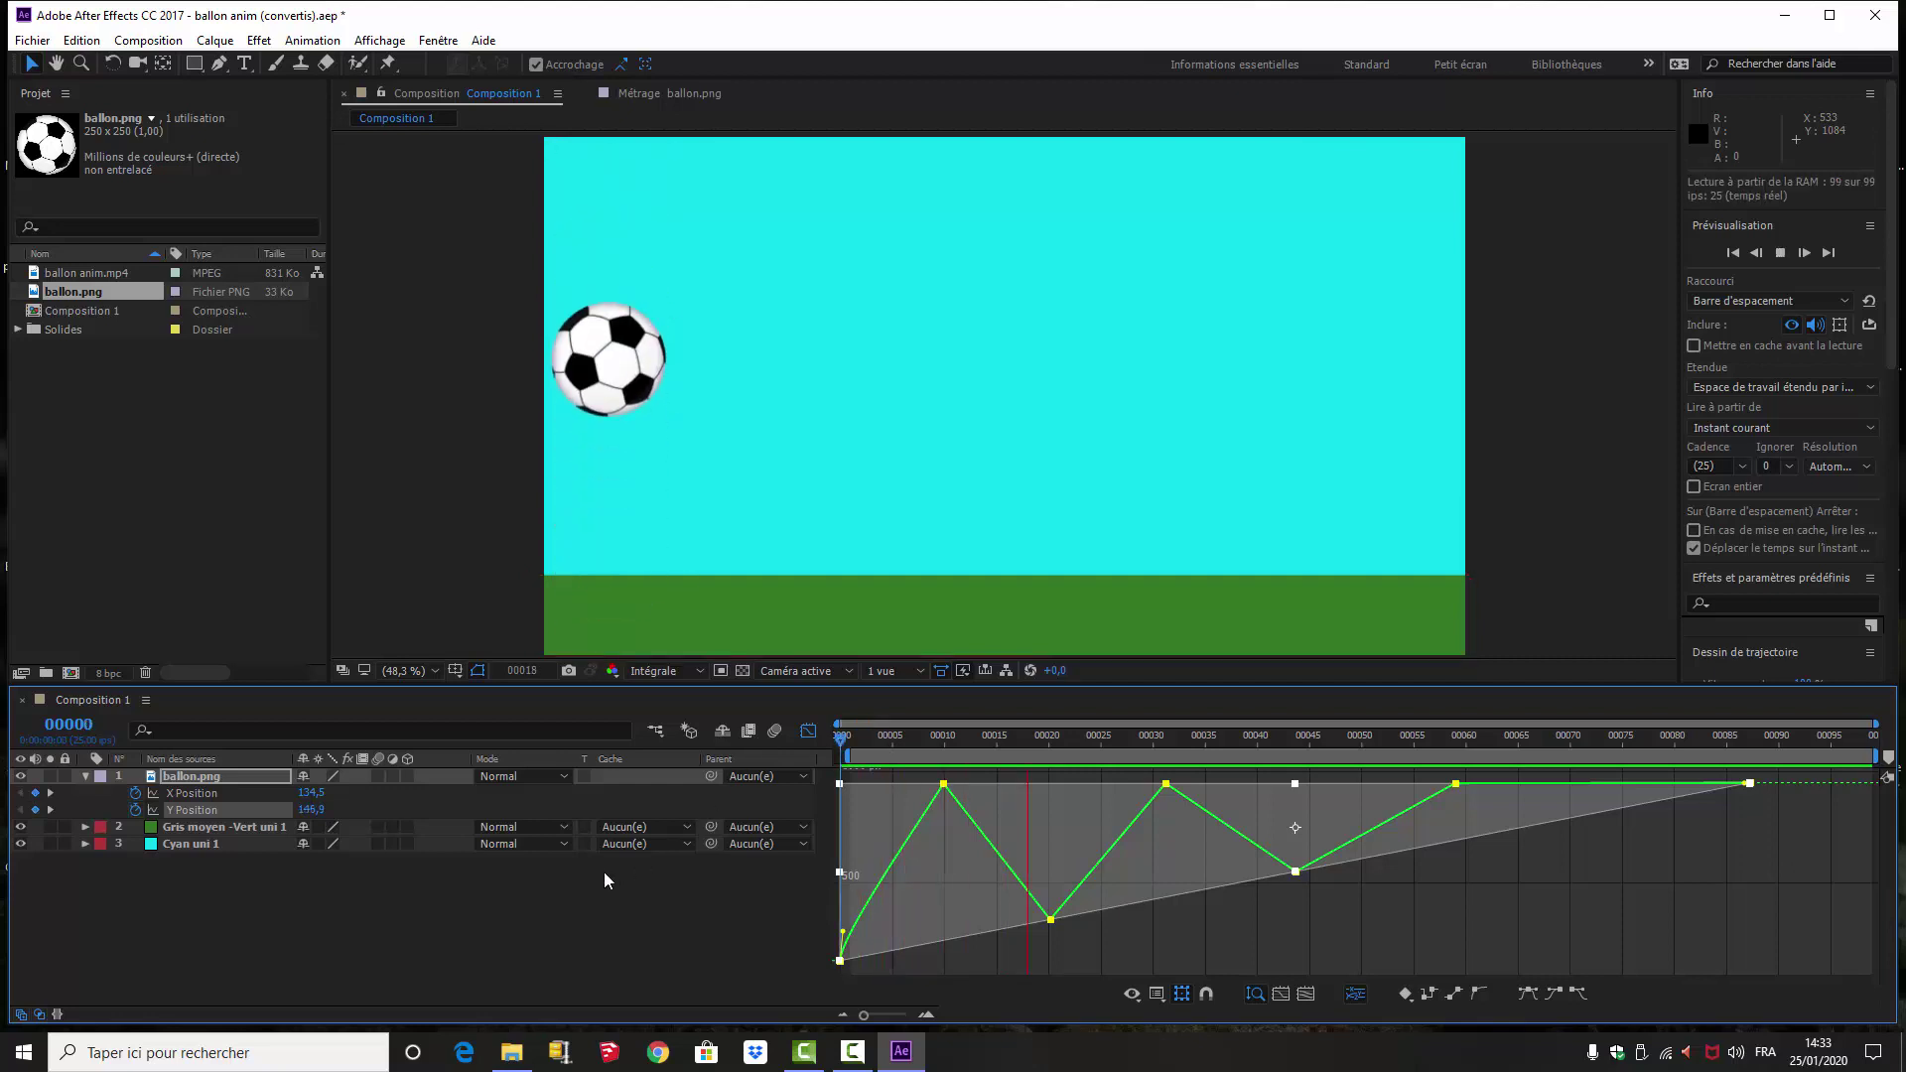
key(space)
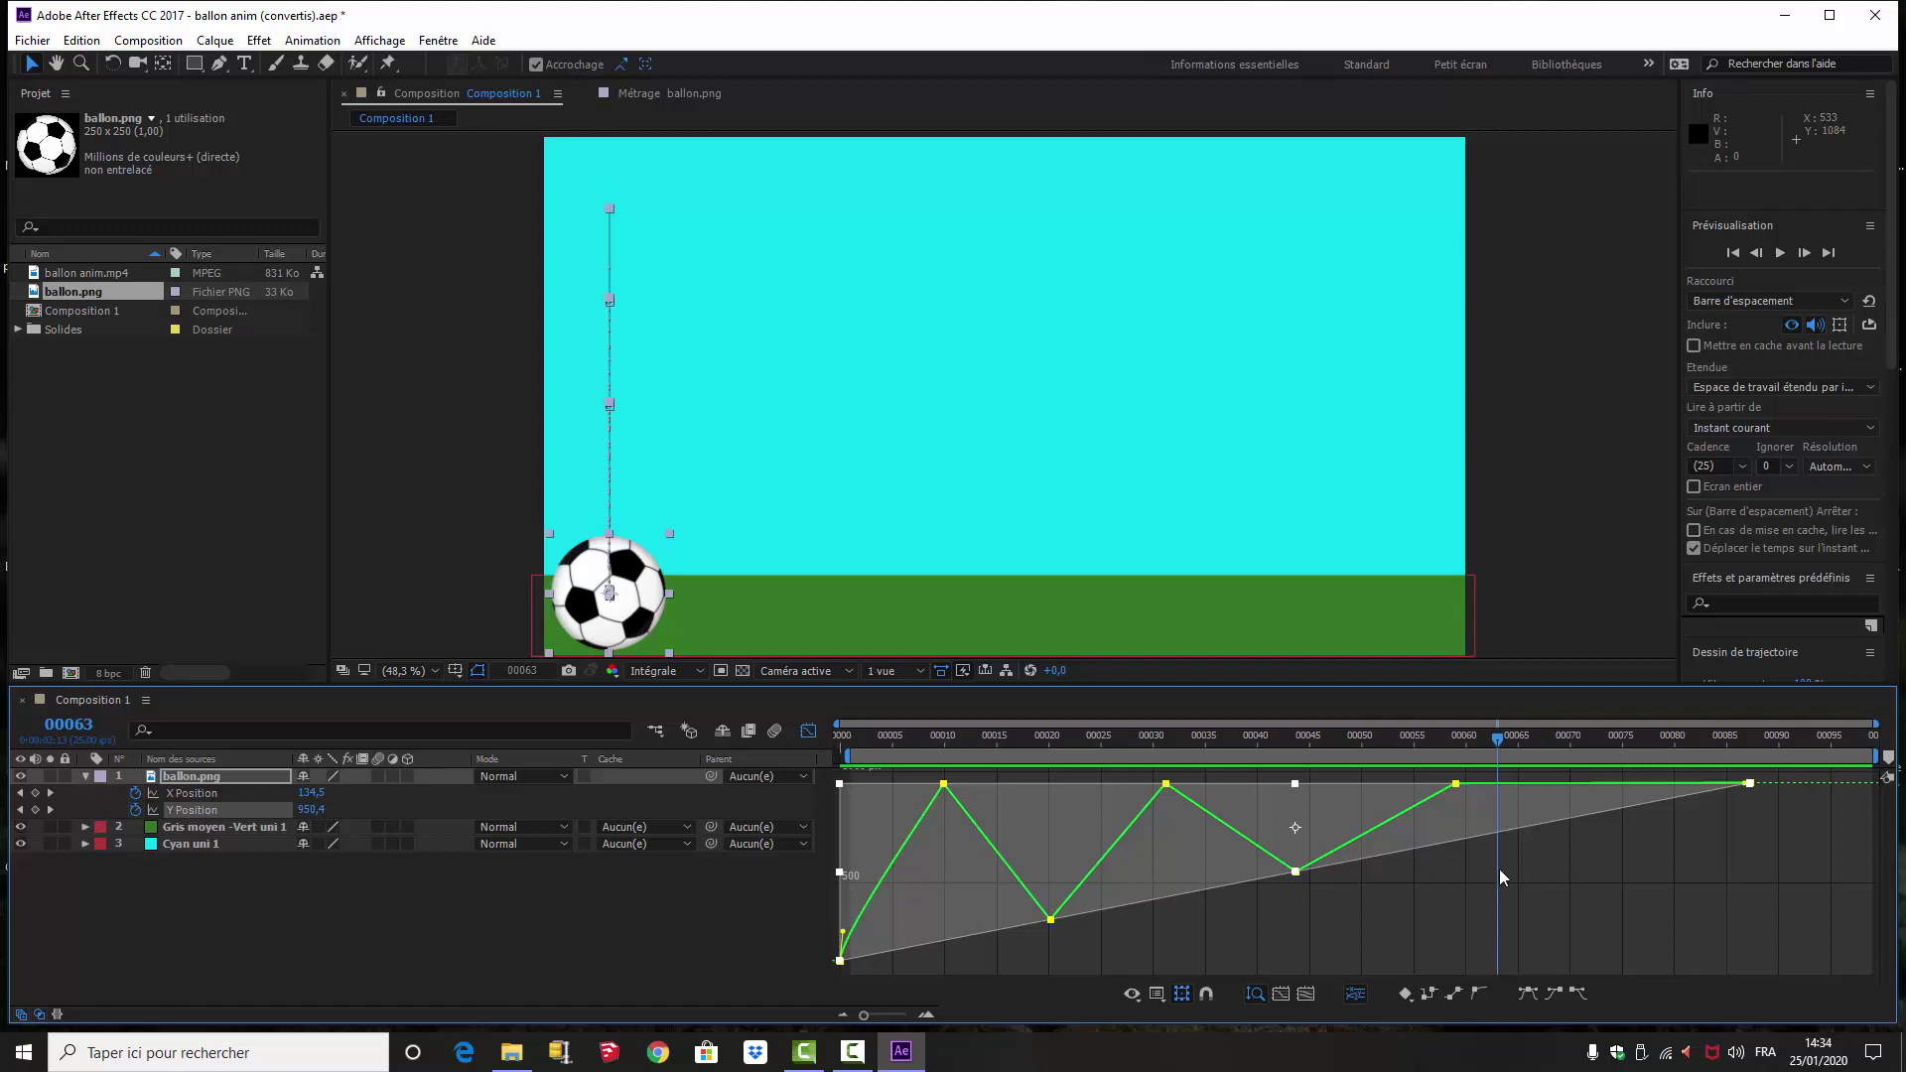
- Select the three Y Position keyframes where the ball is highest and apply Easy Ease to them
click(1409, 857)
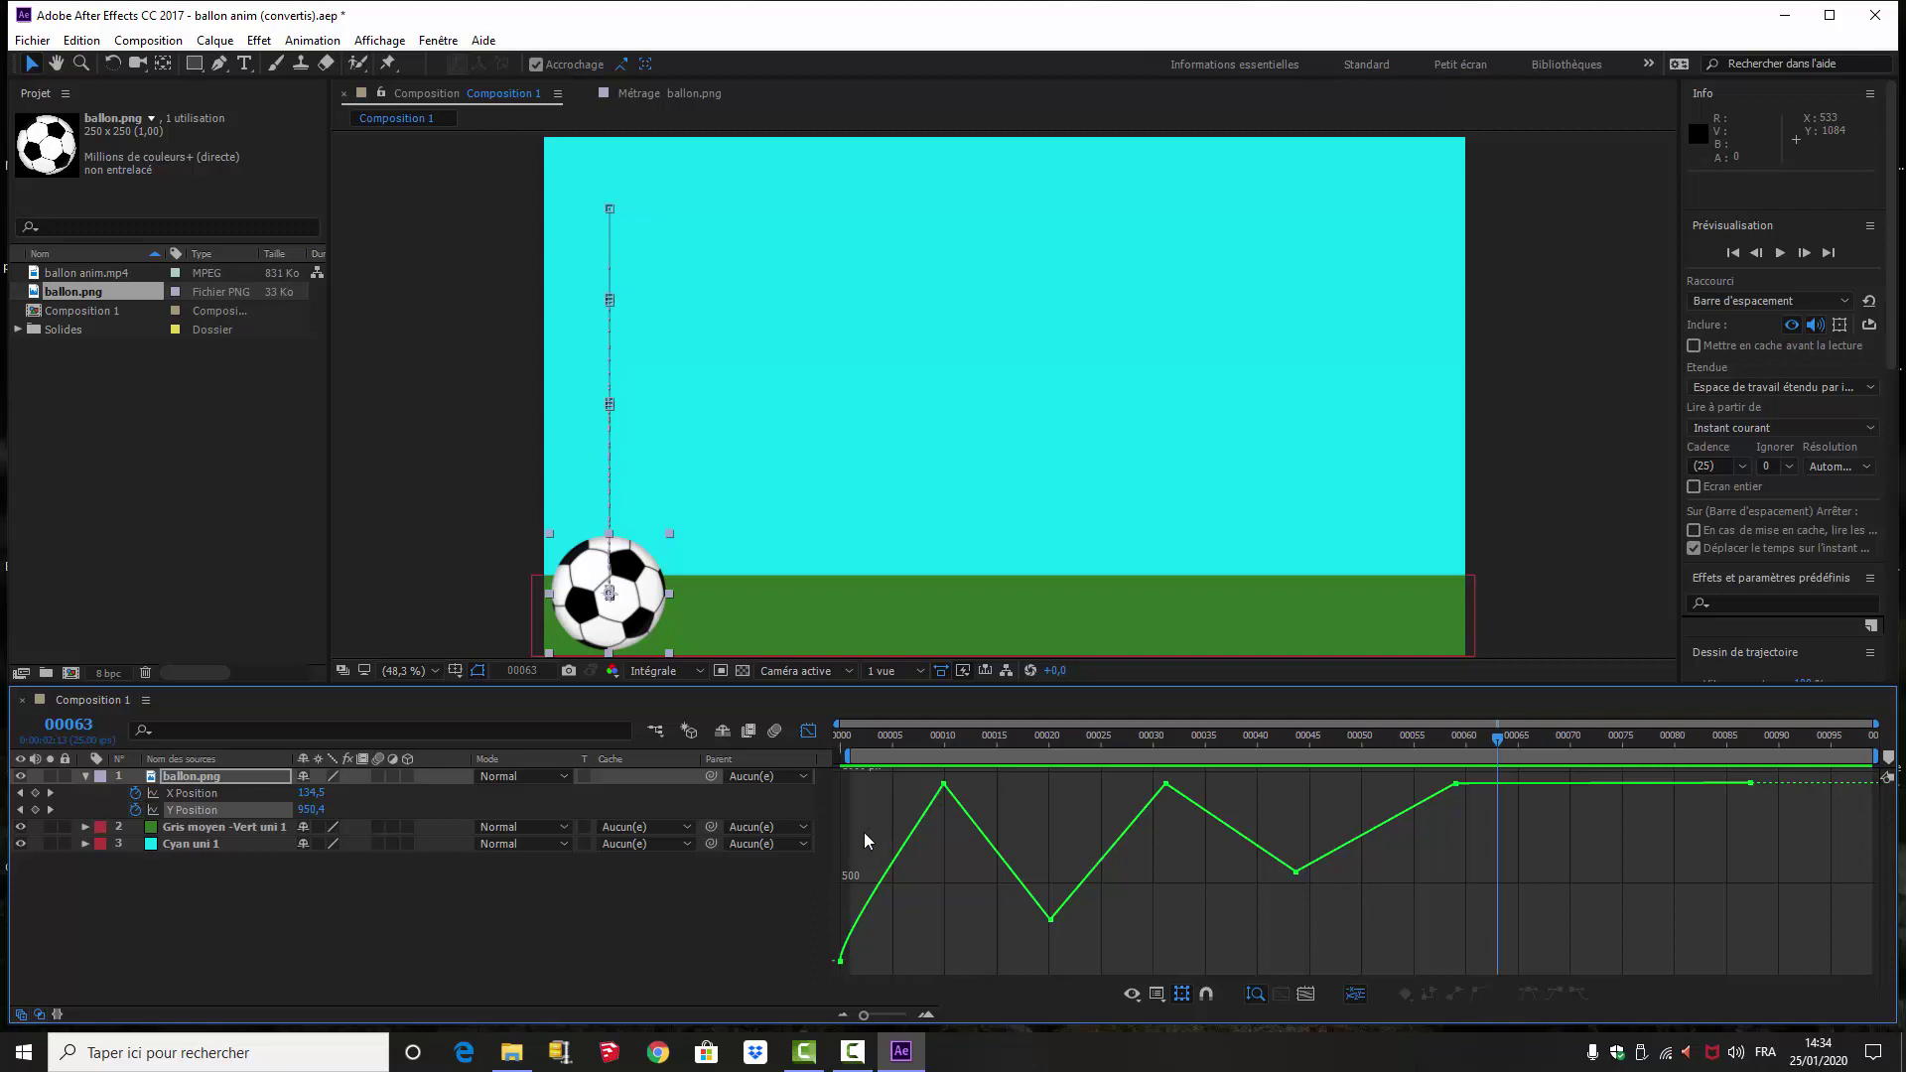
drag(850, 830, 1709, 804)
drag(1329, 923, 837, 970)
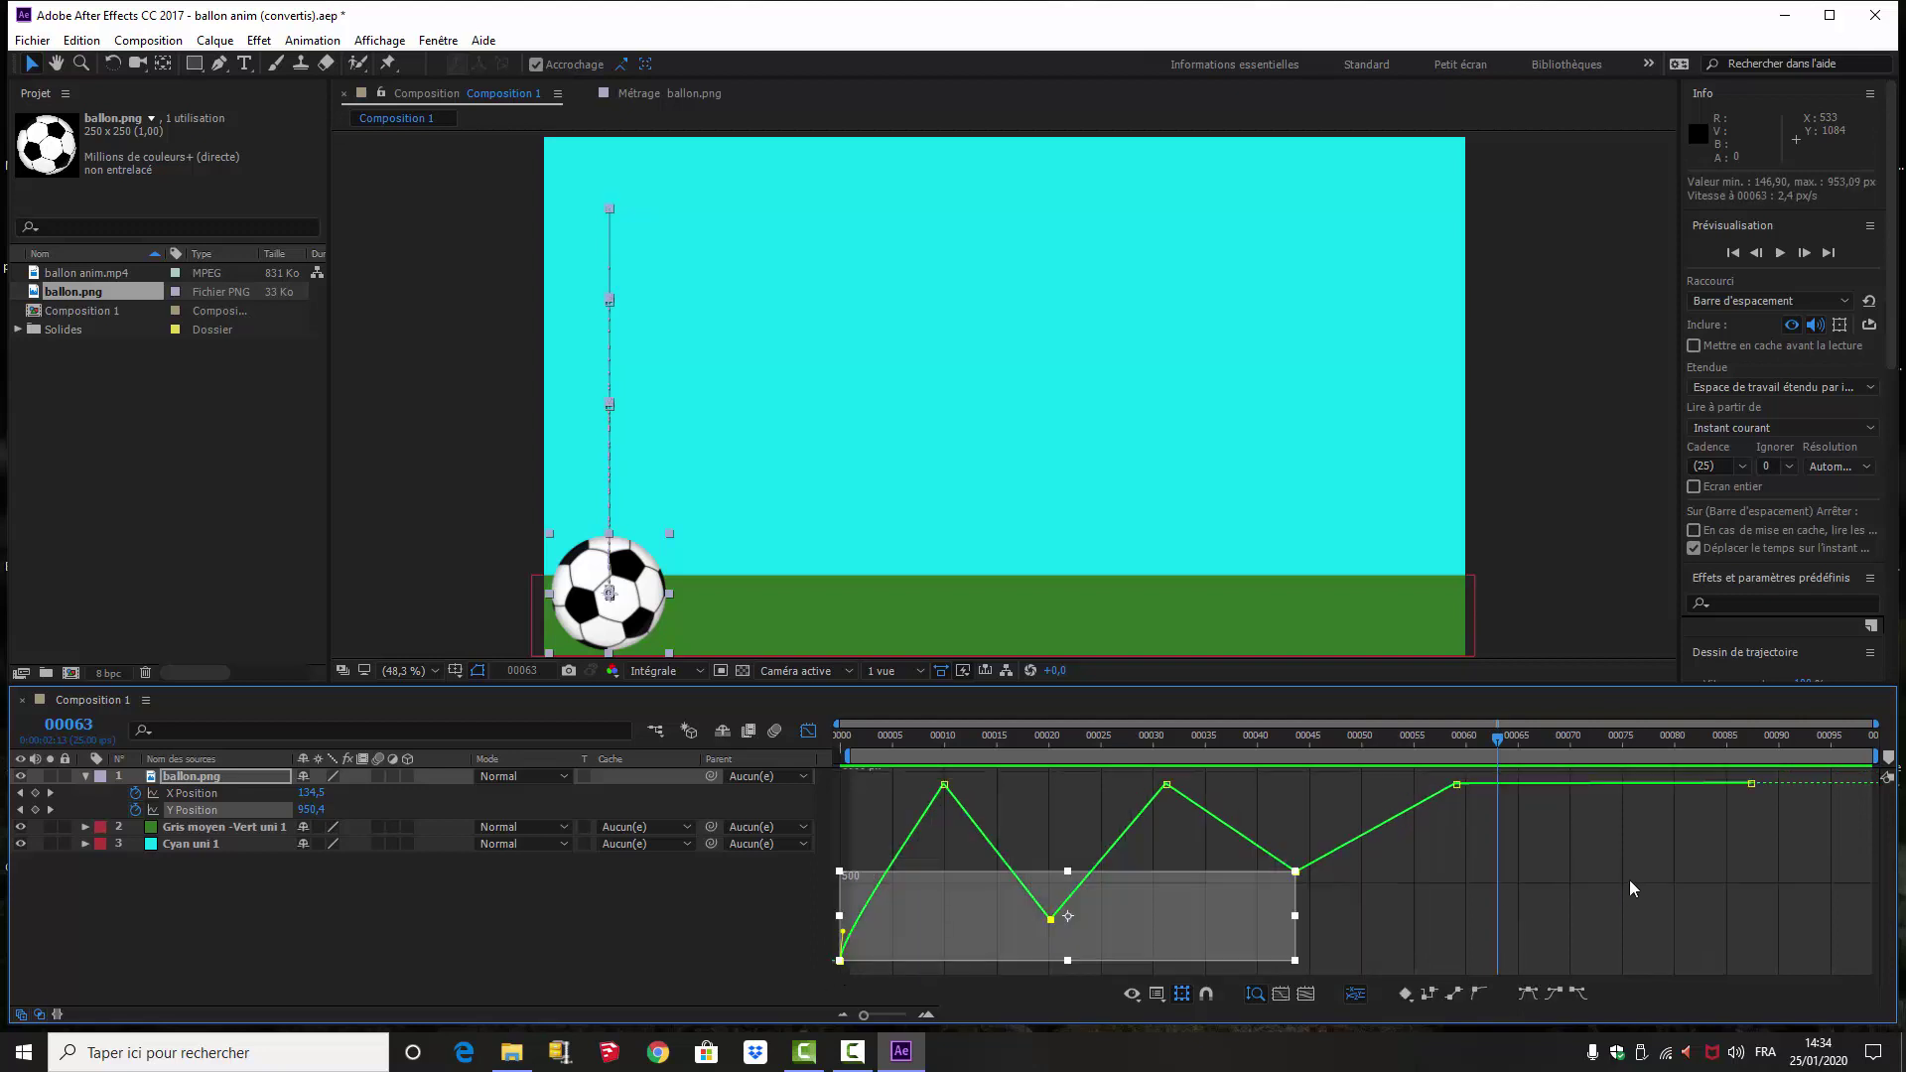
click(1528, 992)
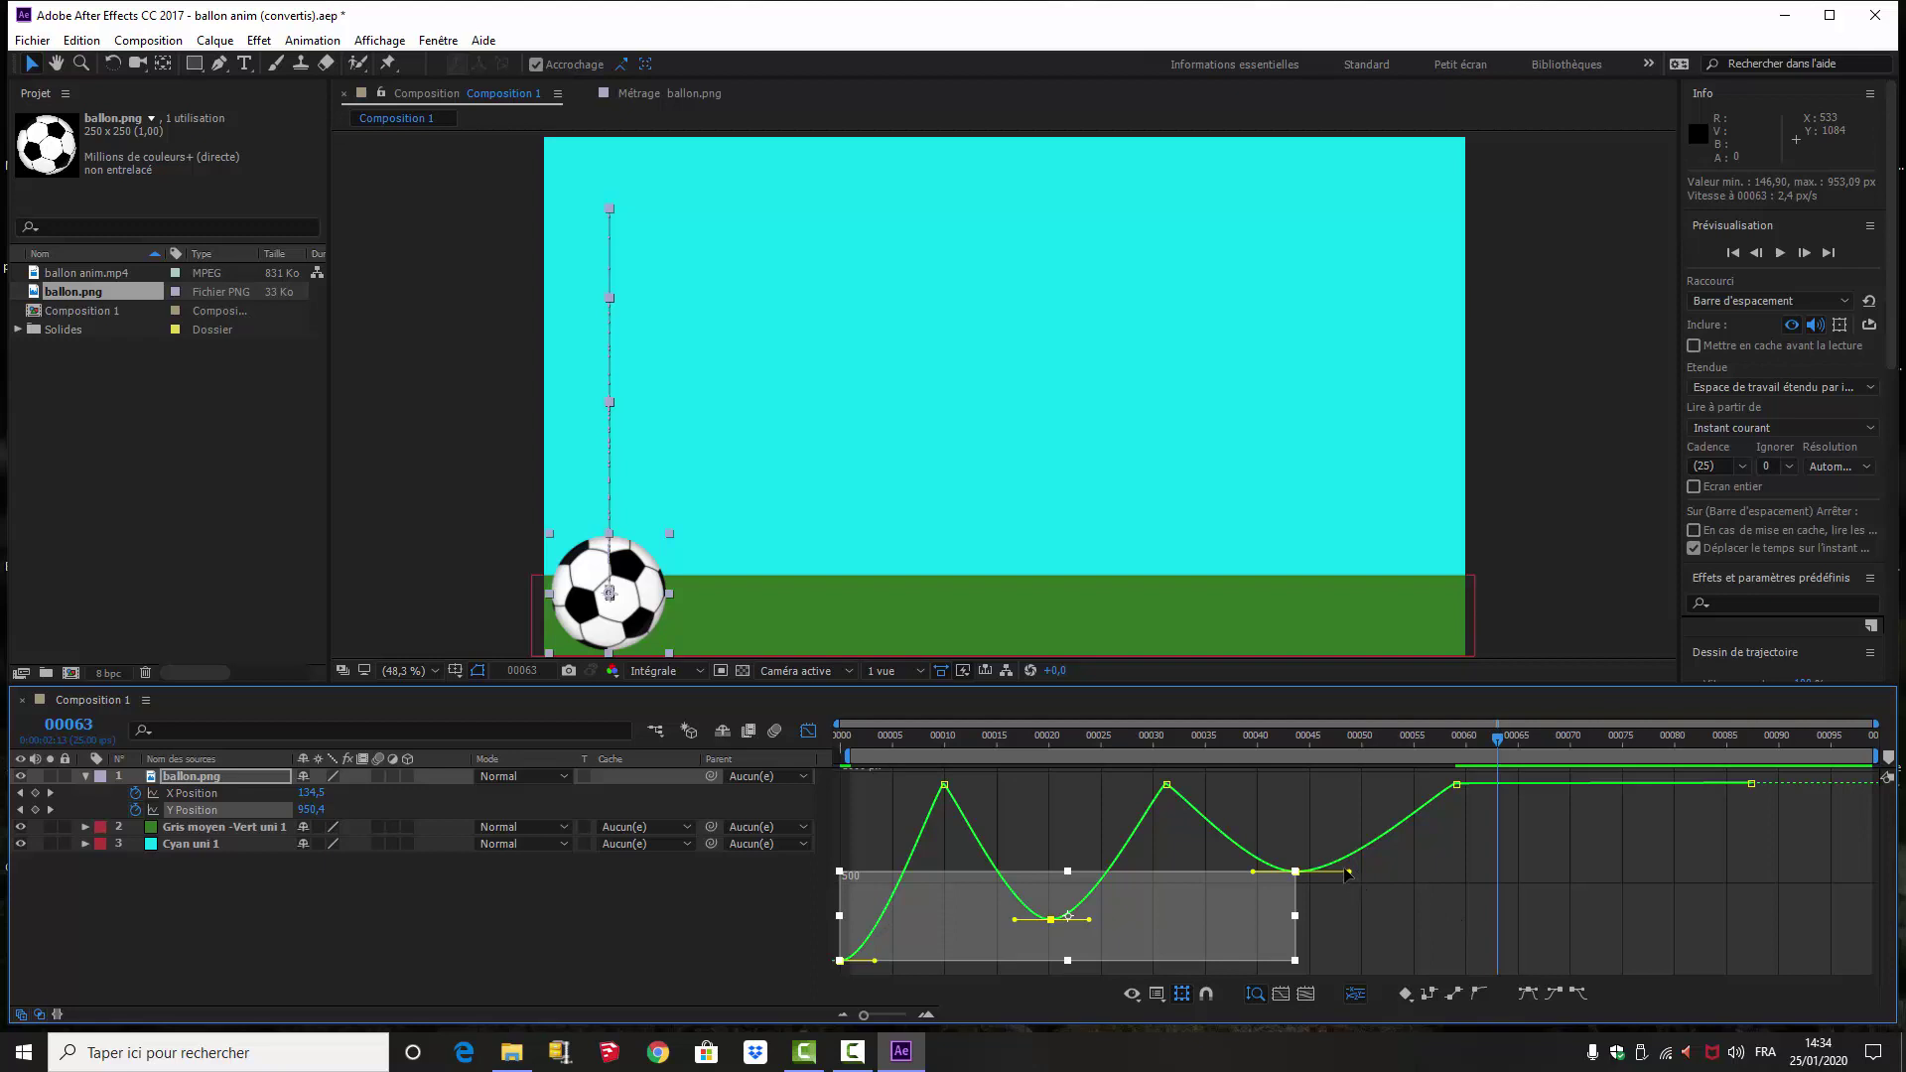
- Lengthen the outgoing and incoming easing handles of the three Y Position keyframes where the ball is highest
drag(1357, 872, 1382, 871)
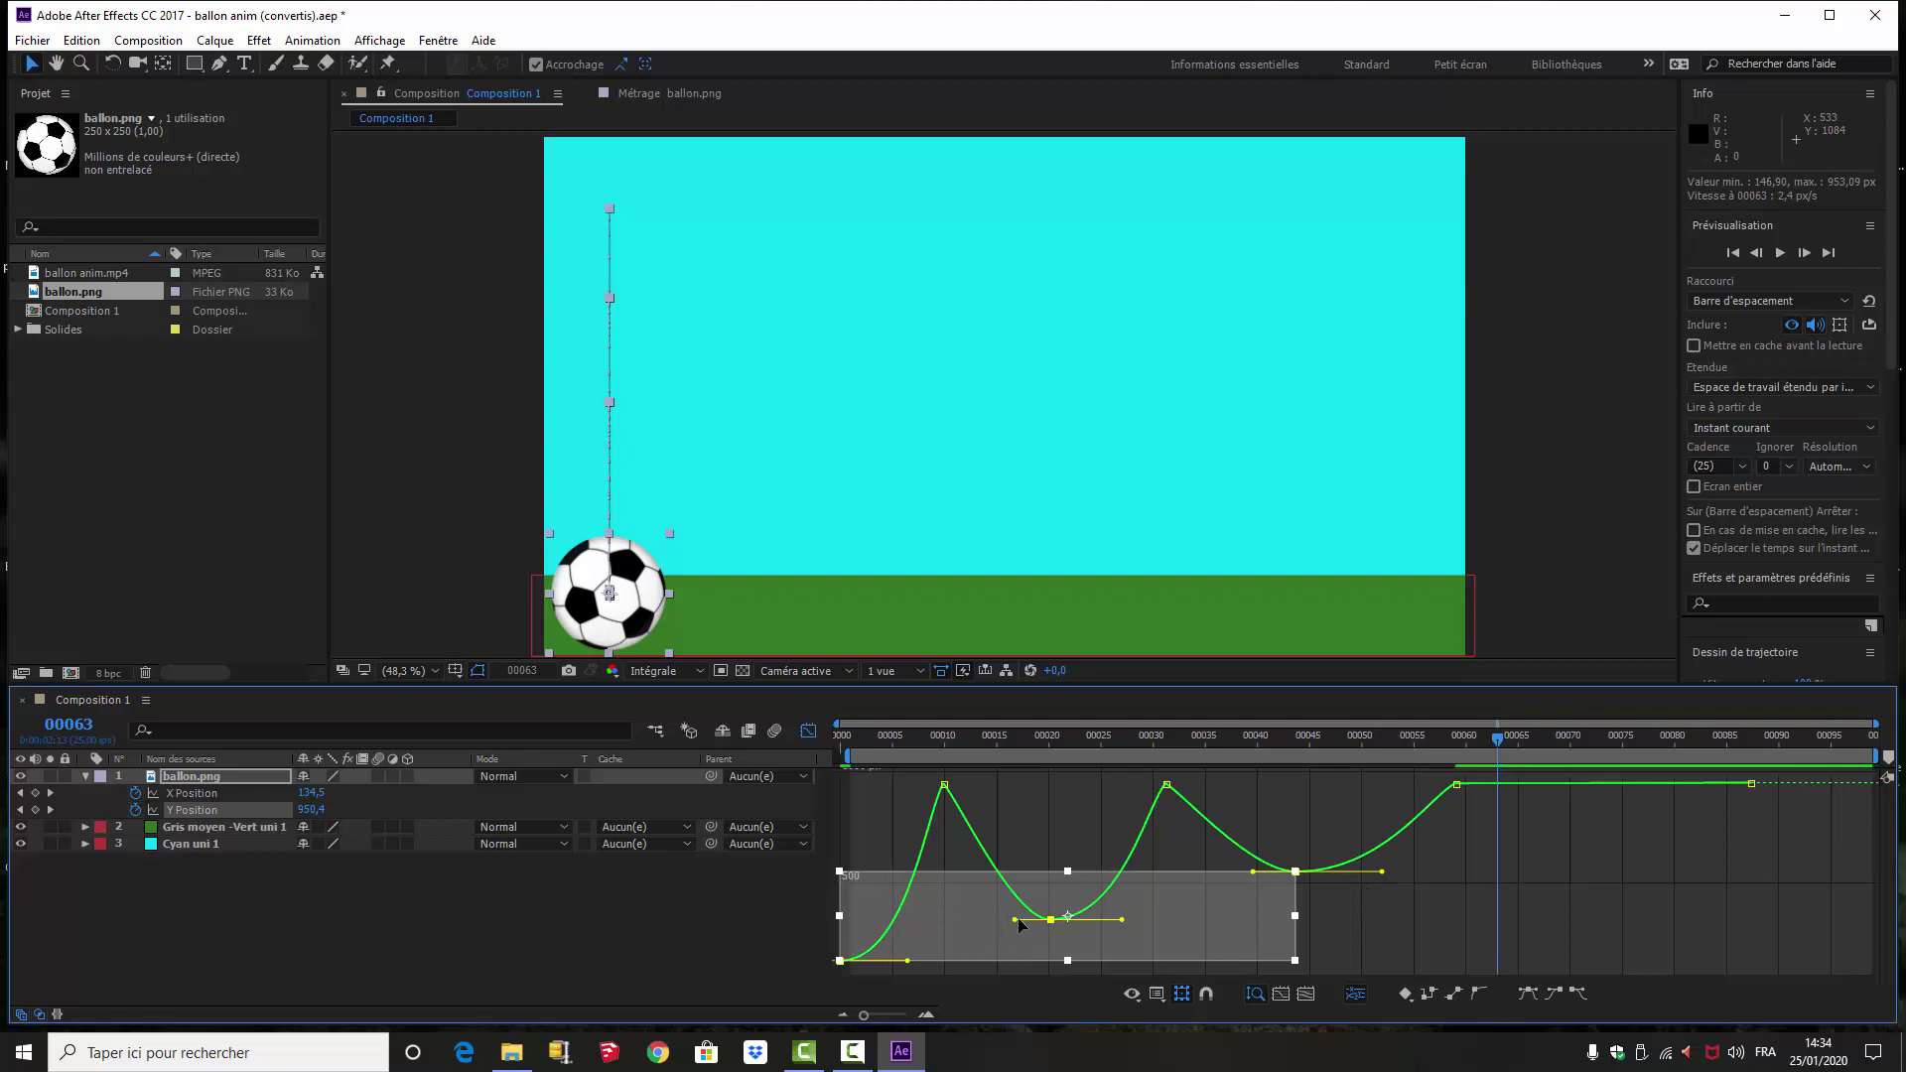
drag(1013, 920, 990, 922)
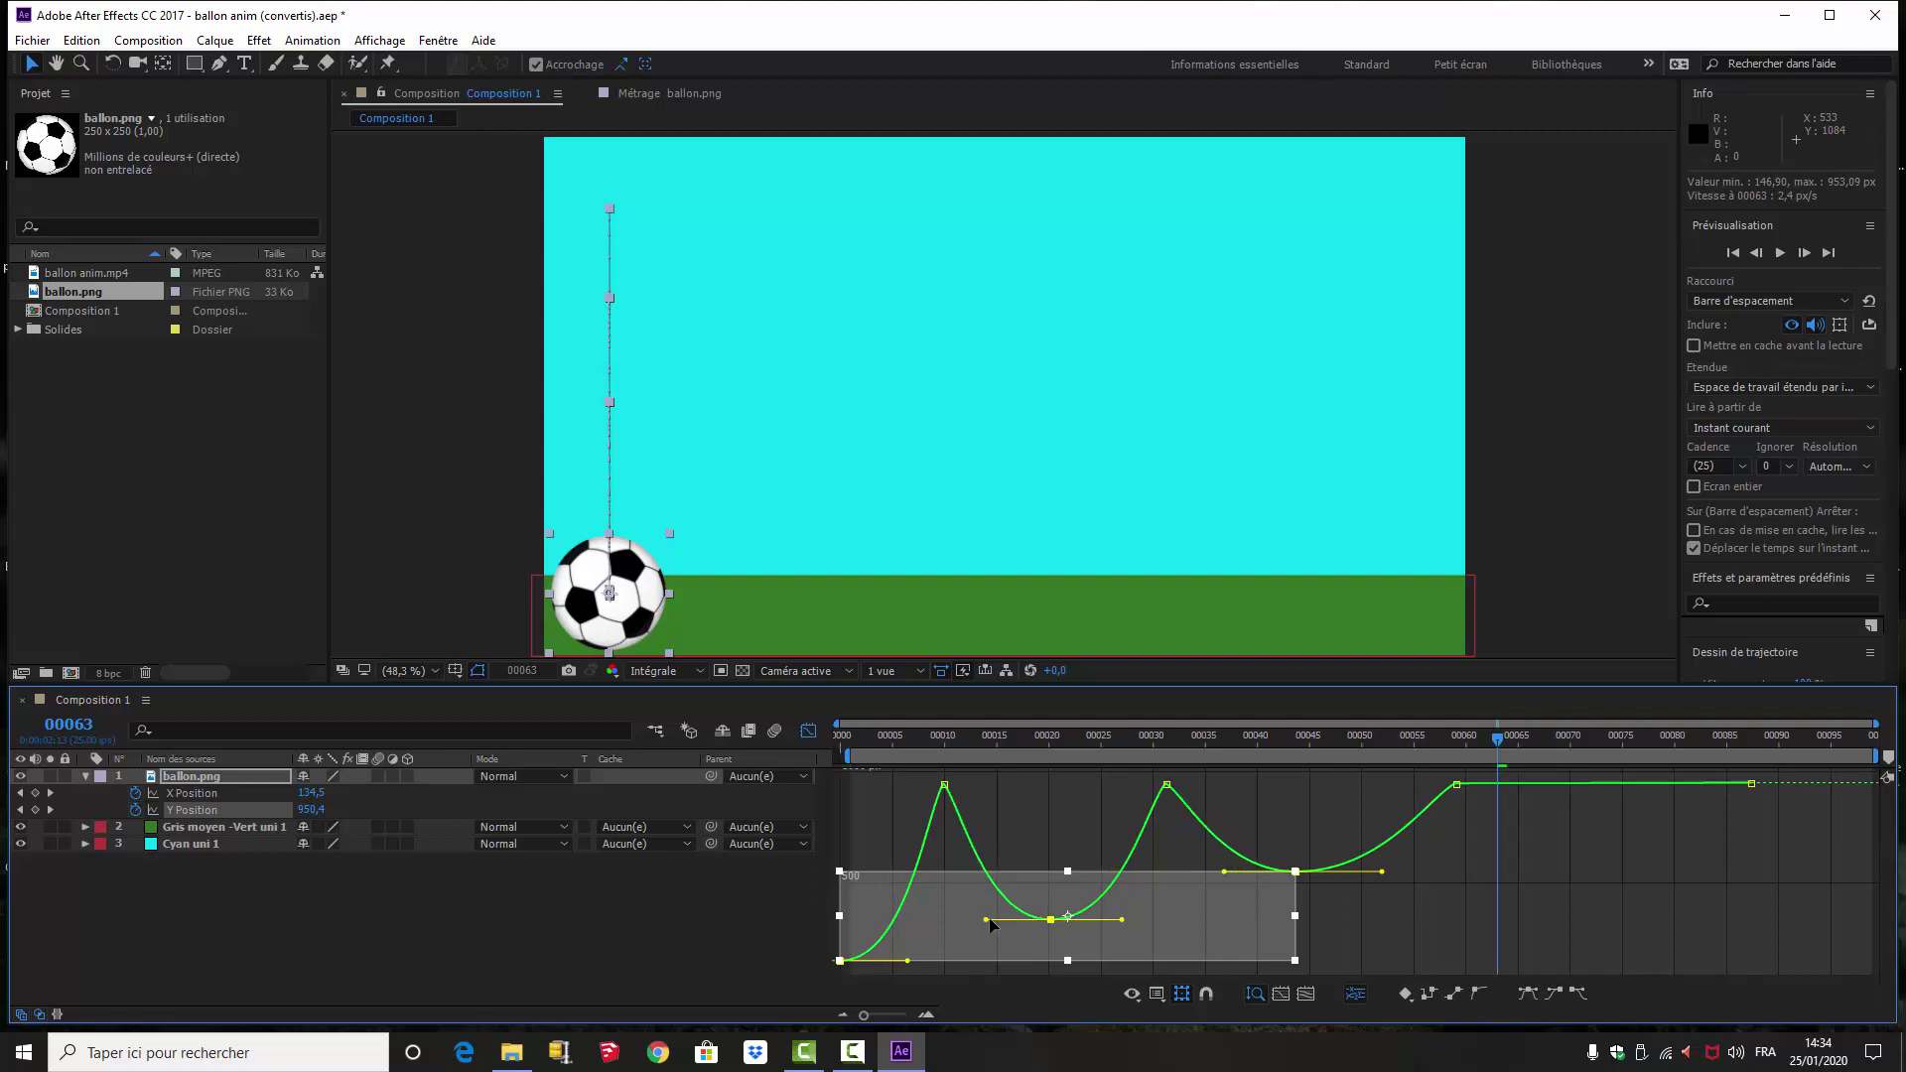
click(618, 915)
- Preview the eased bounces and return the playhead to frame 0
key(space)
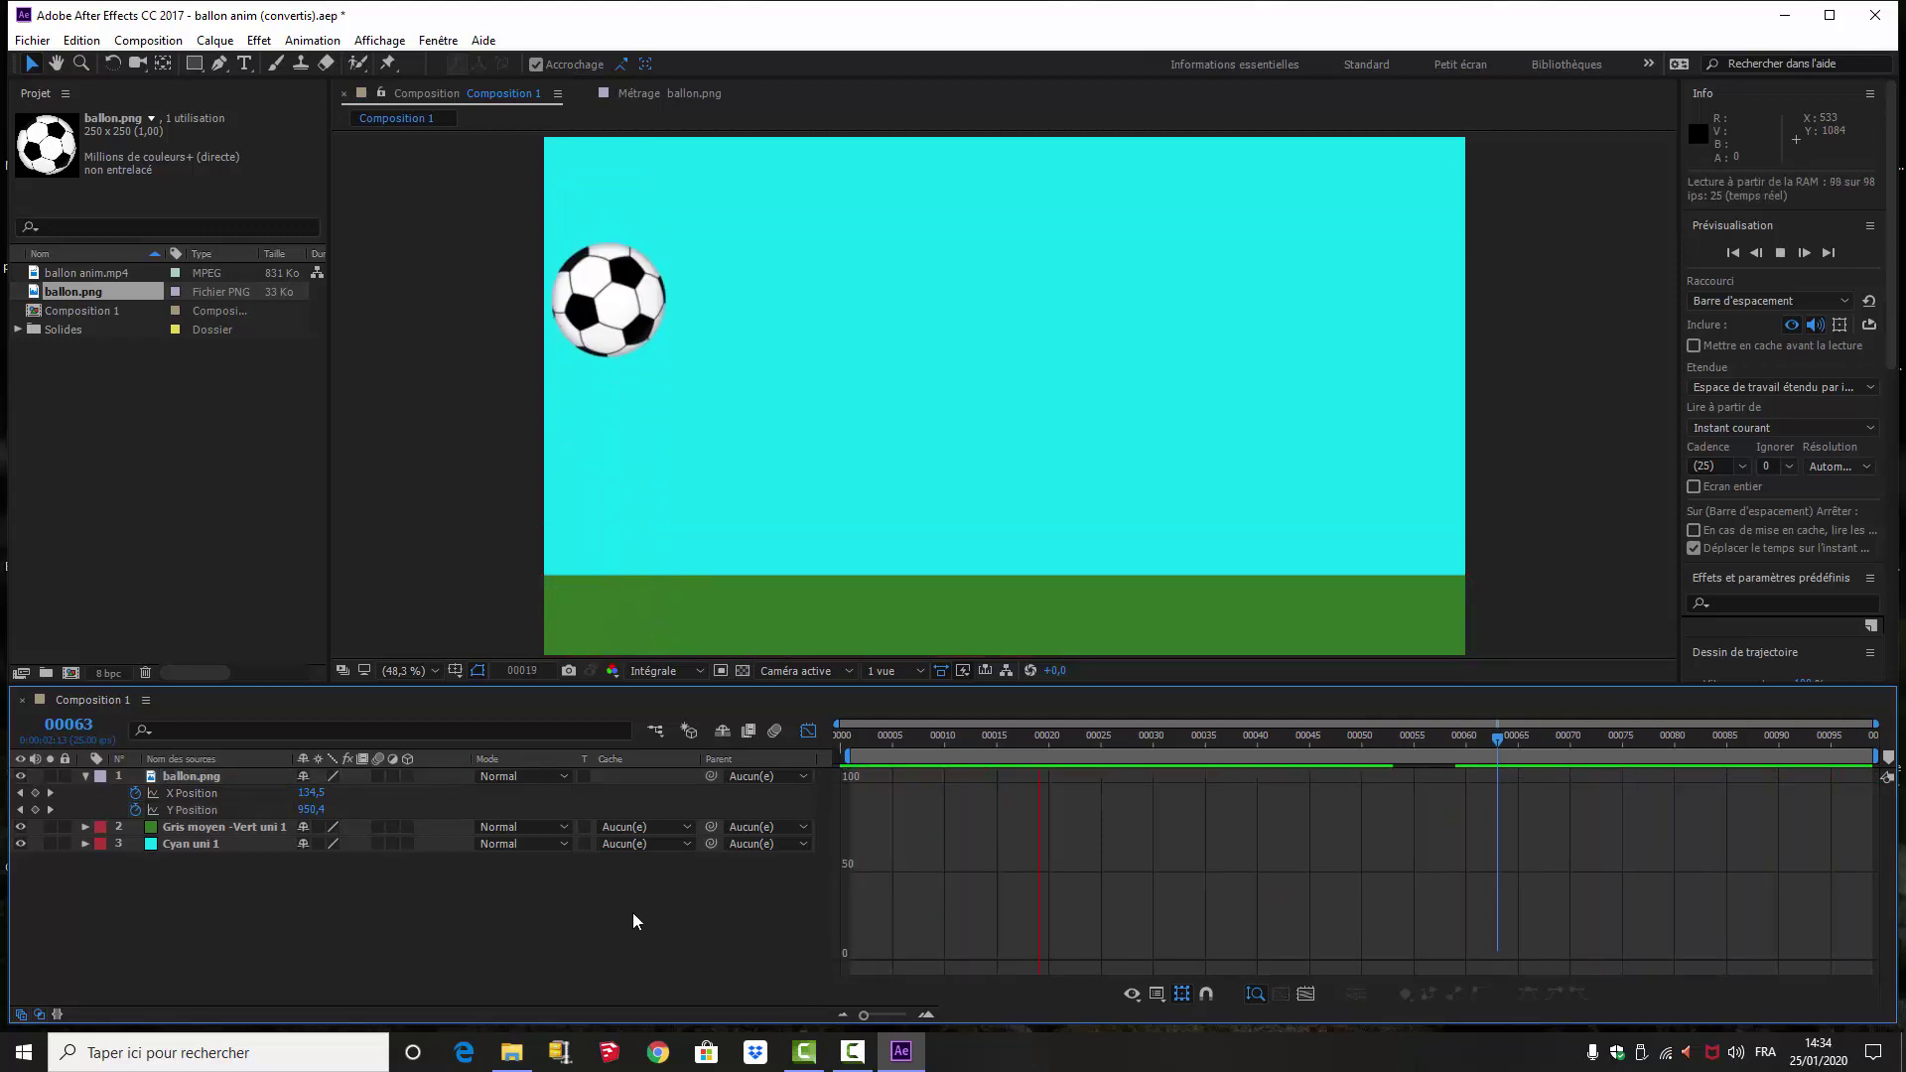
key(space)
drag(1549, 739, 1132, 778)
key(Home)
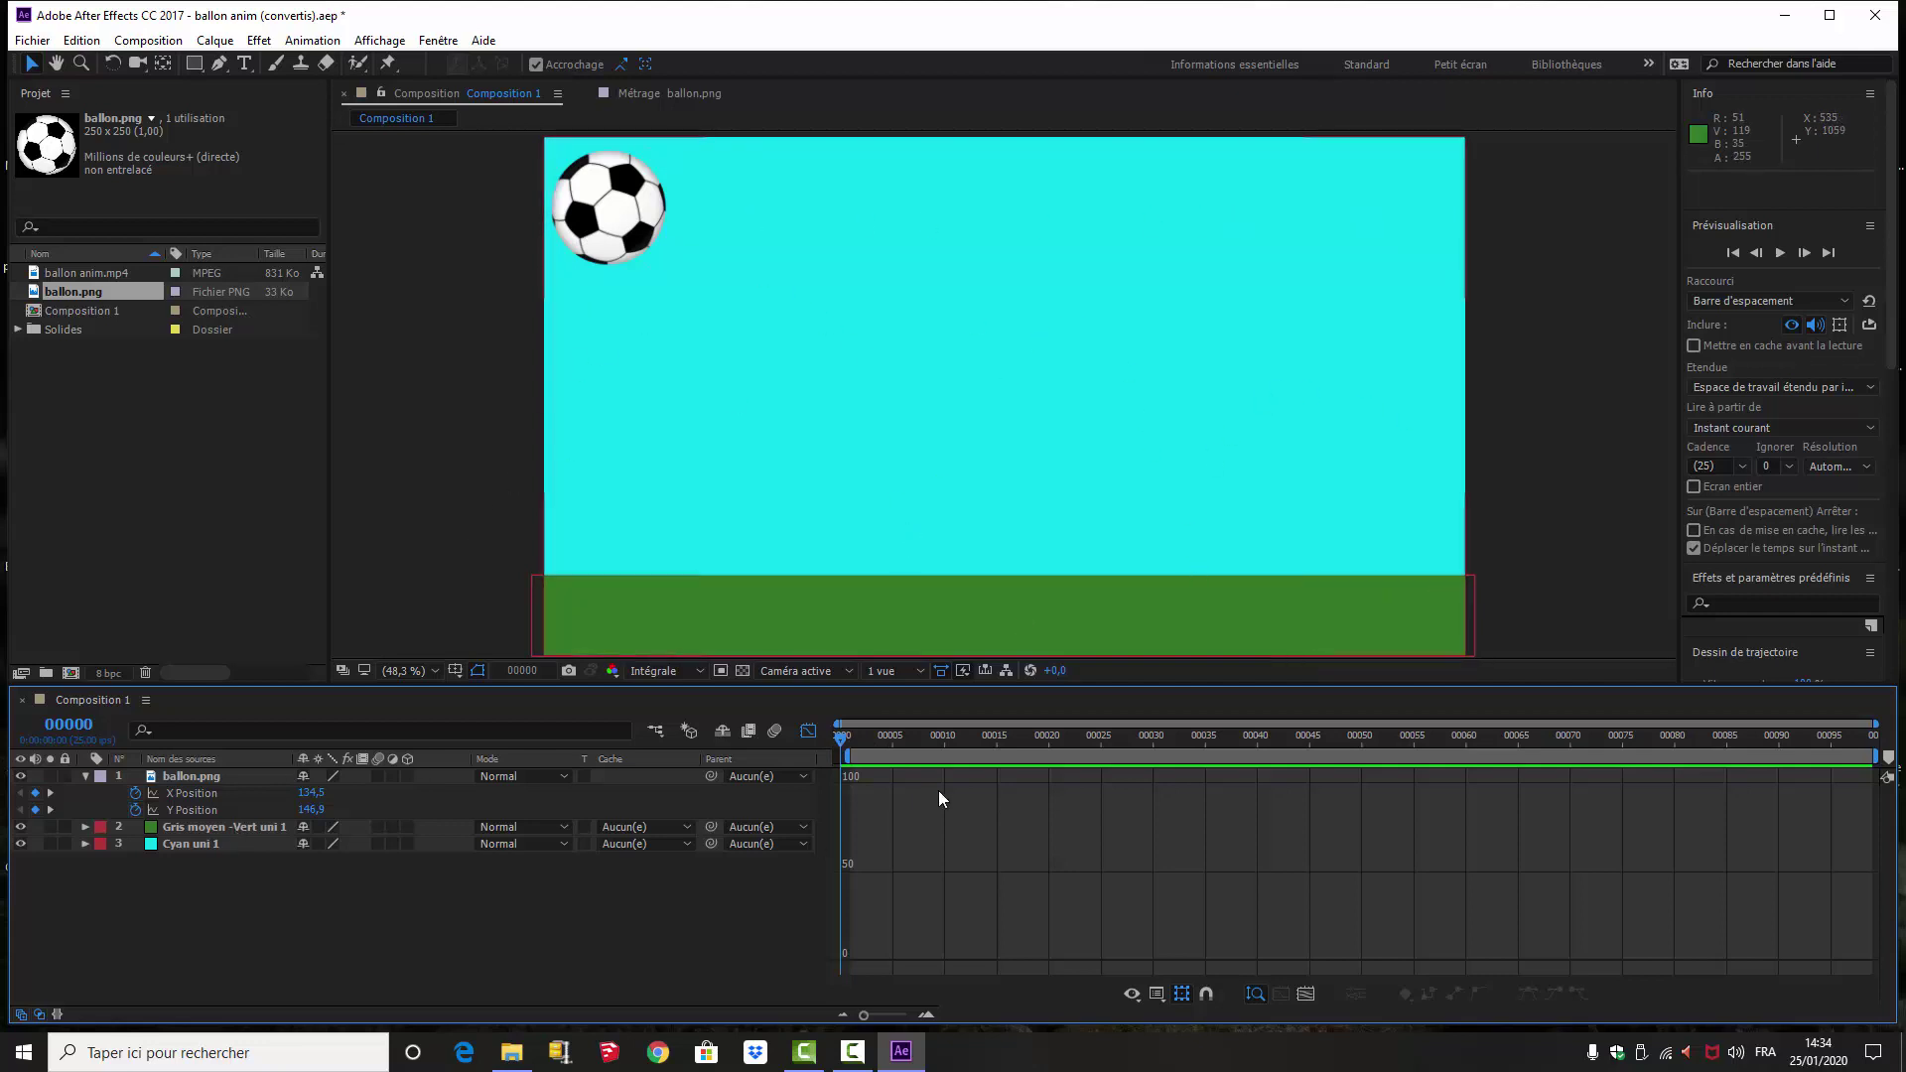
- Select all X Position keyframes of the ball layer and delete them
click(189, 794)
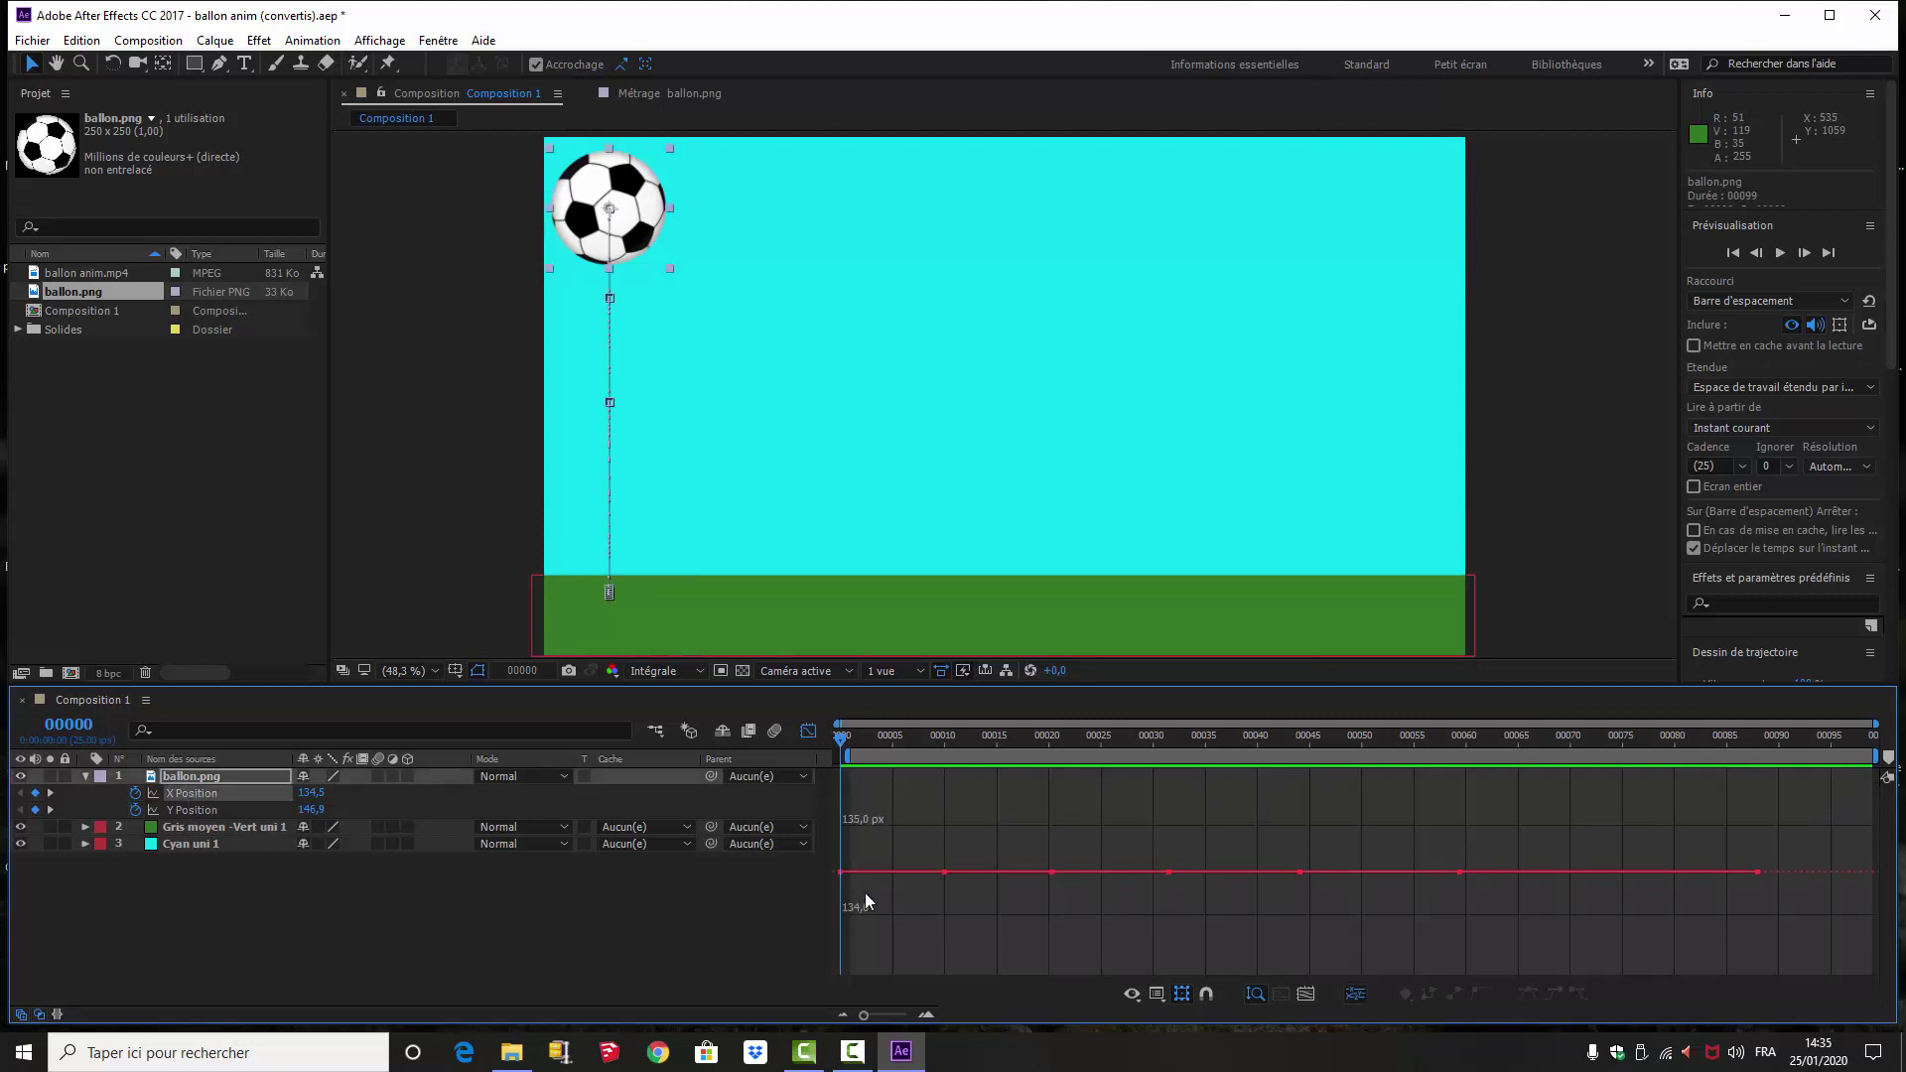
drag(1789, 845, 794, 915)
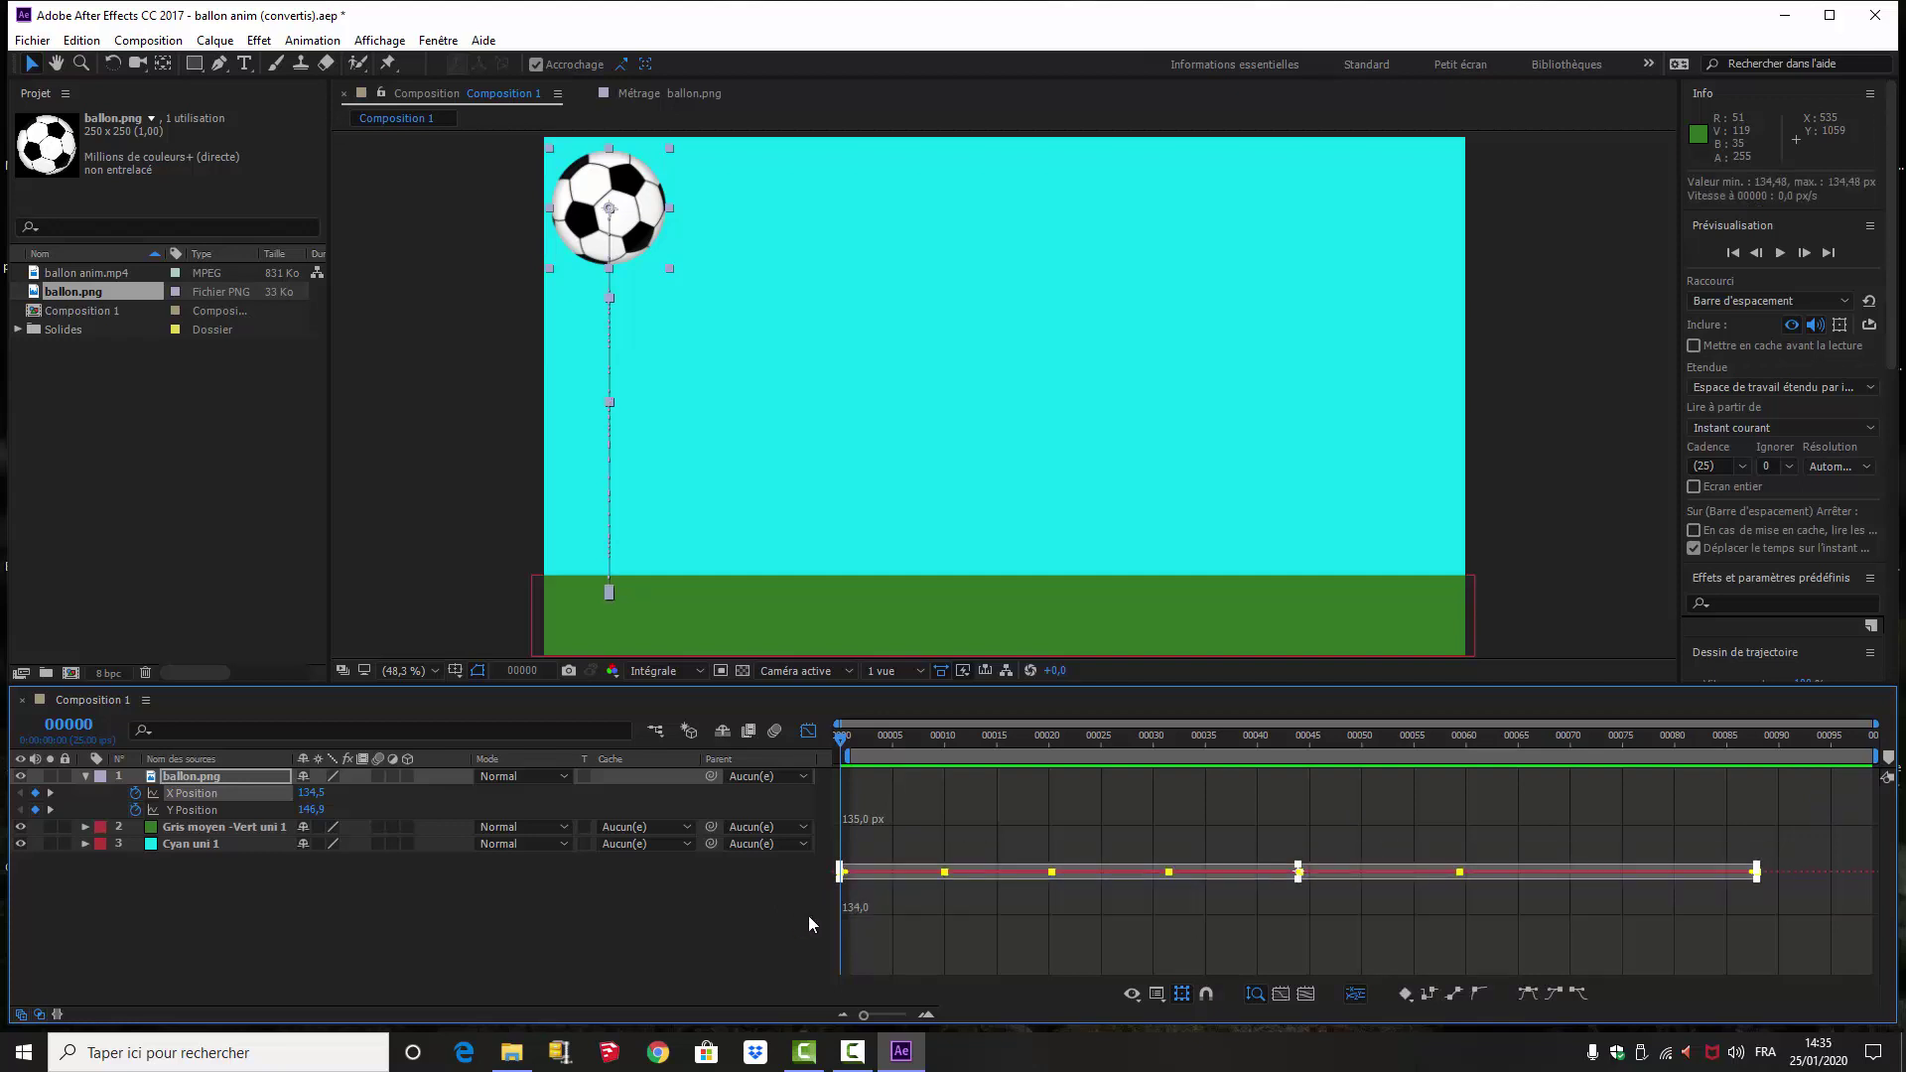
key(Delete)
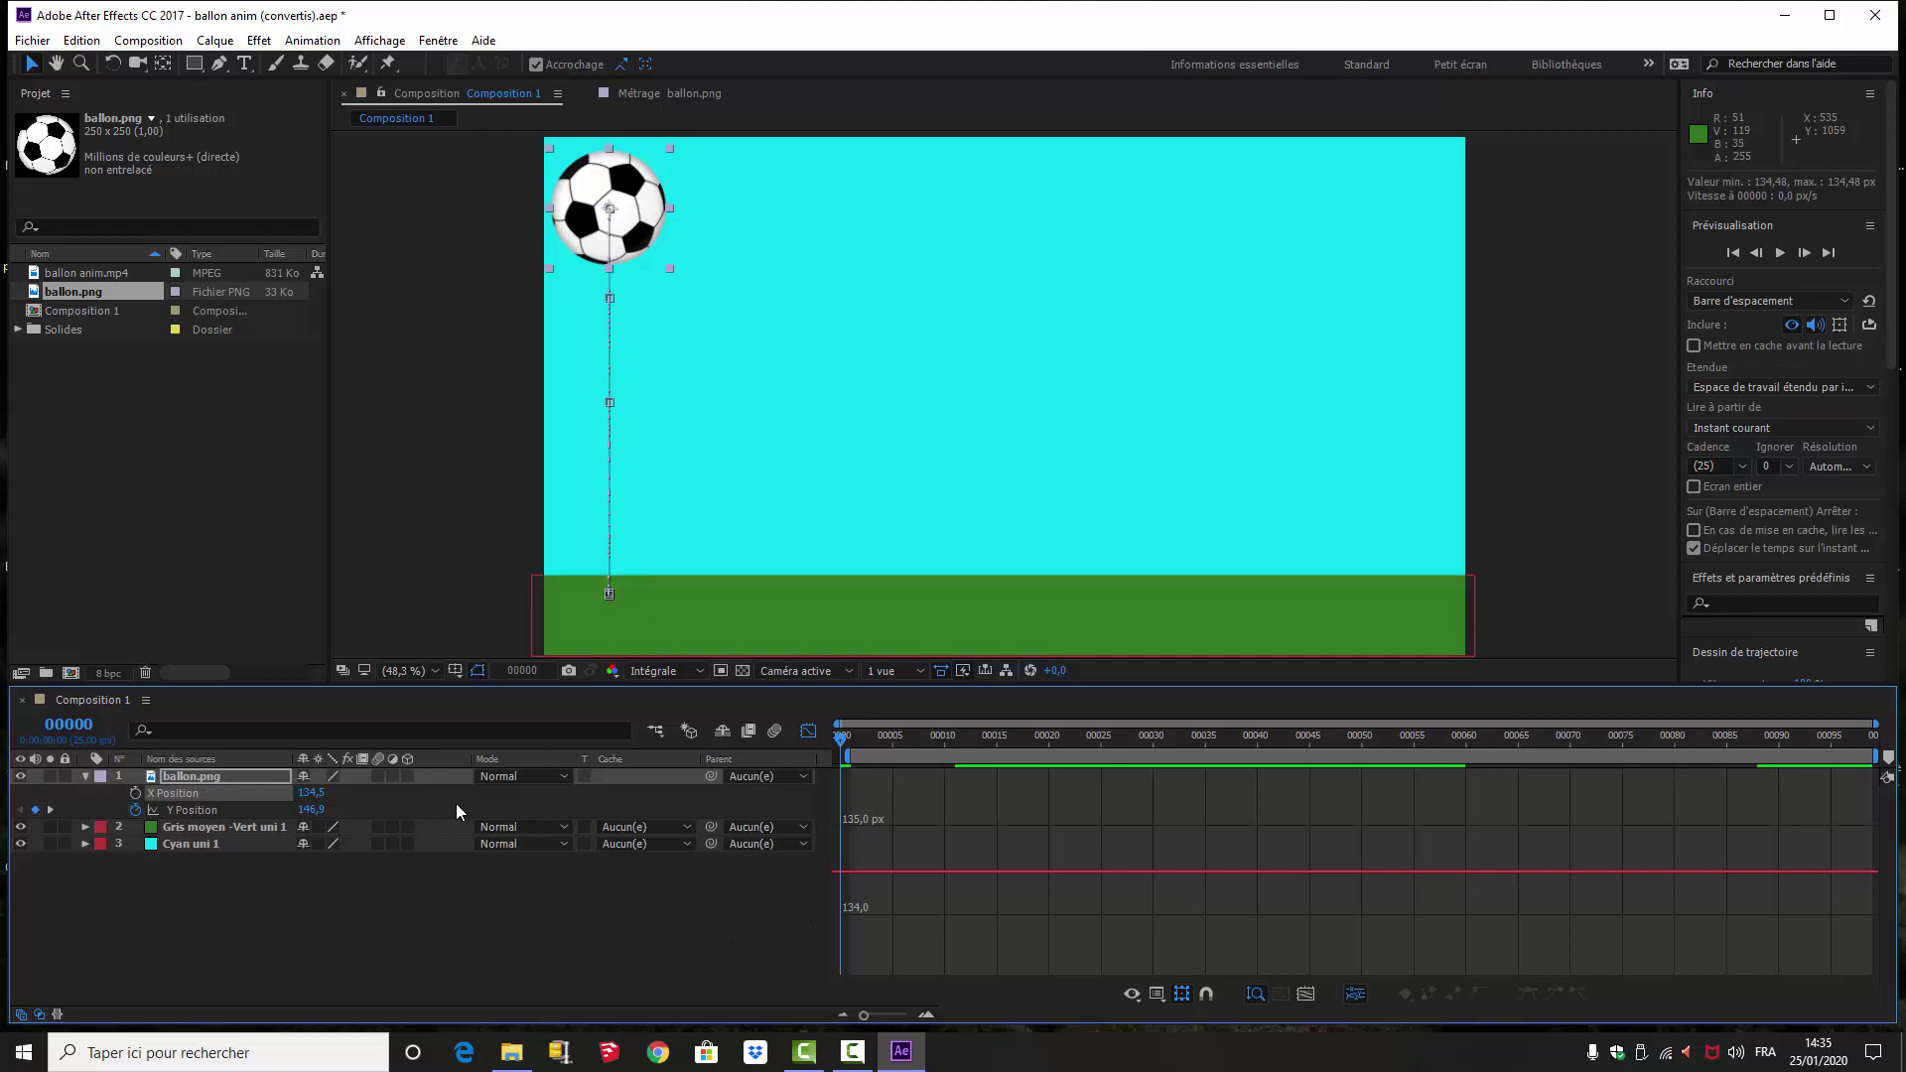
- Outside the Graph Editor, keyframe X Position at frame 0 and move the ball past the right edge at frame 94, to about 2015, 913
click(810, 731)
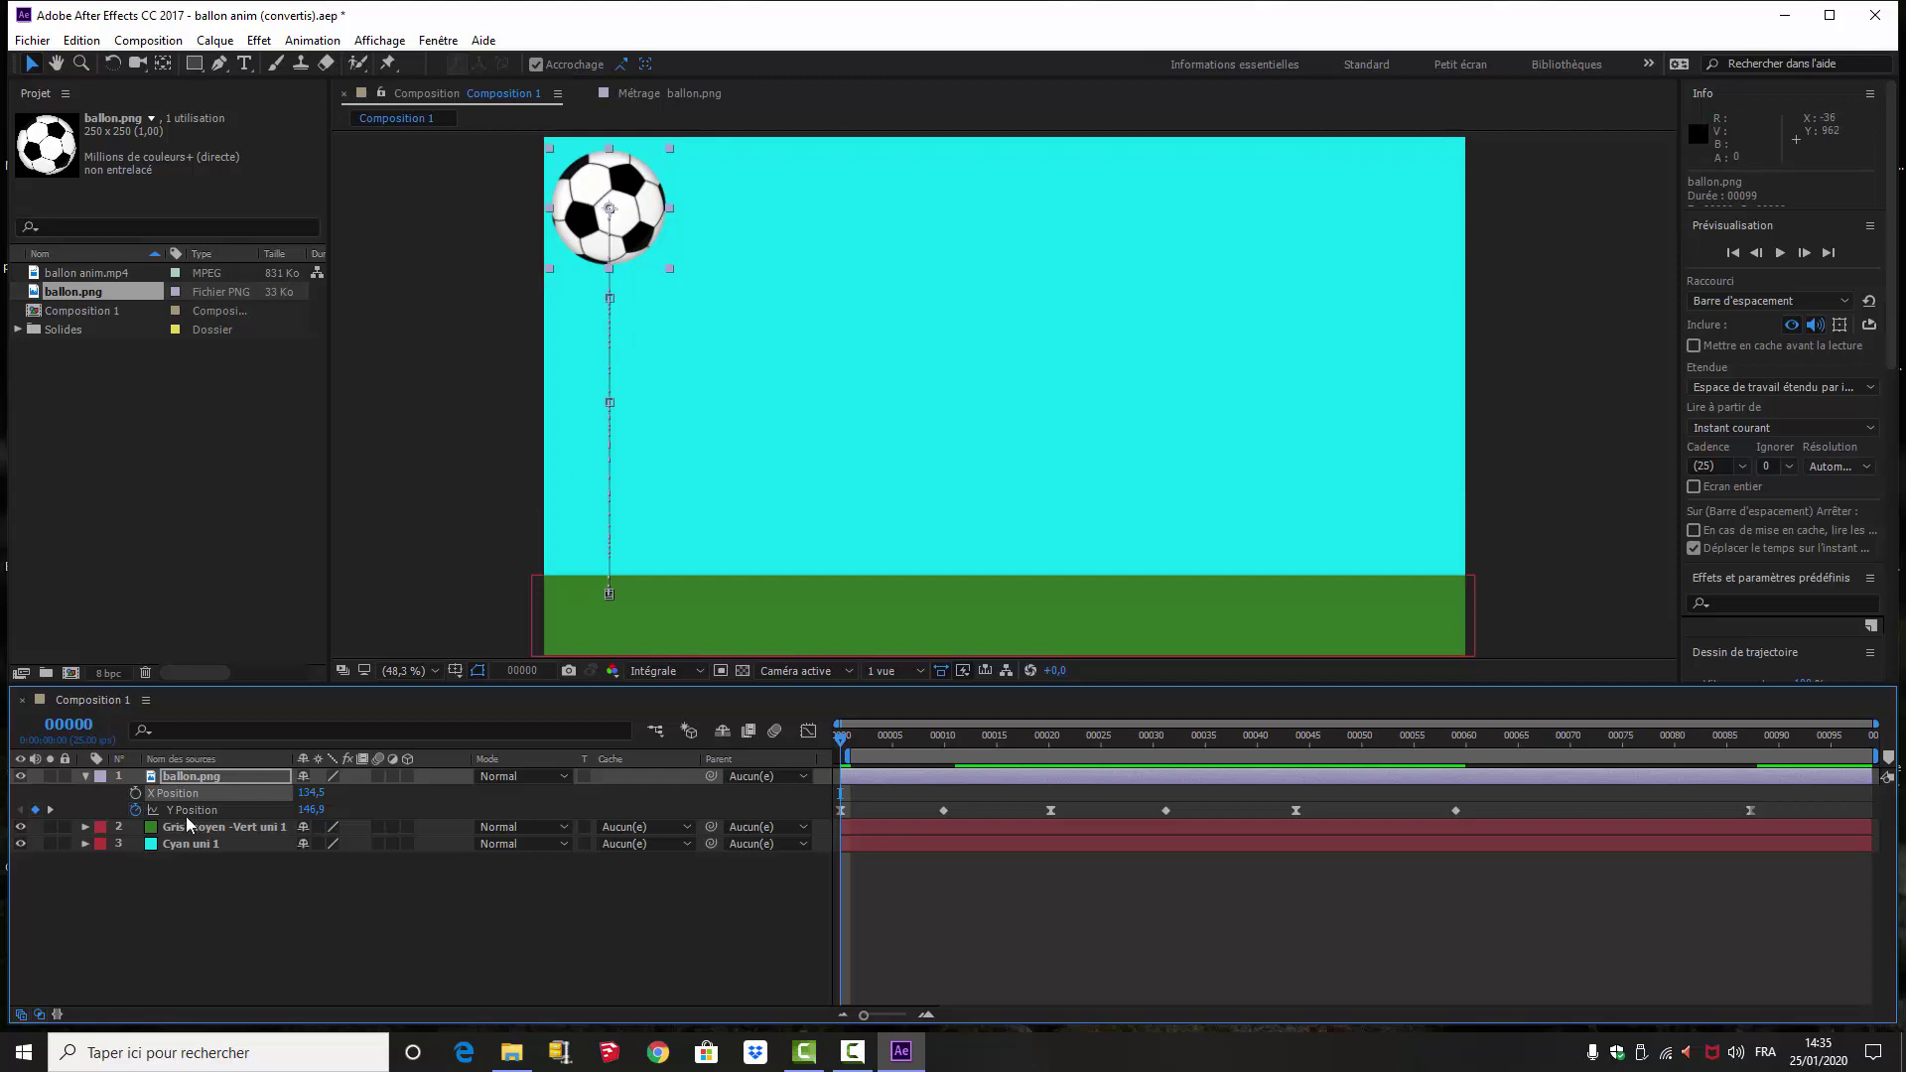
click(135, 791)
drag(847, 744, 1820, 808)
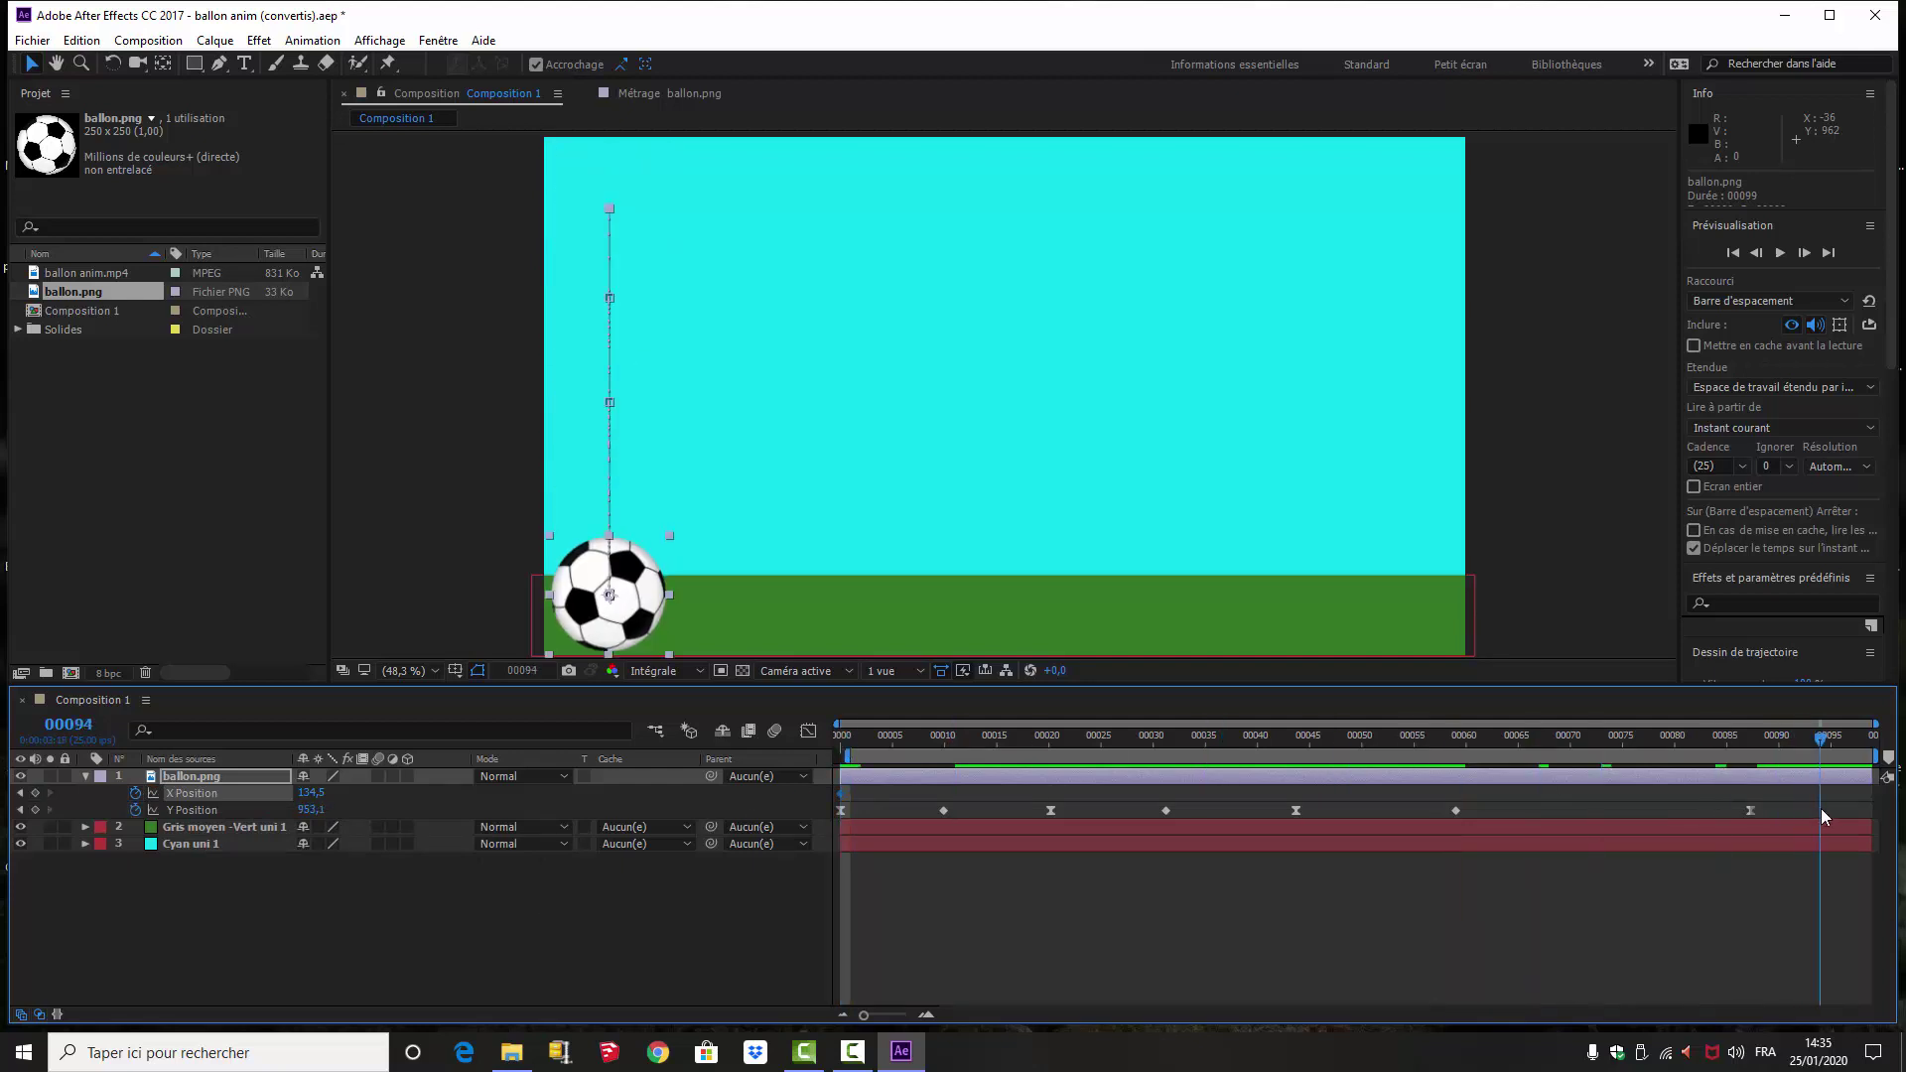
drag(655, 595, 1529, 568)
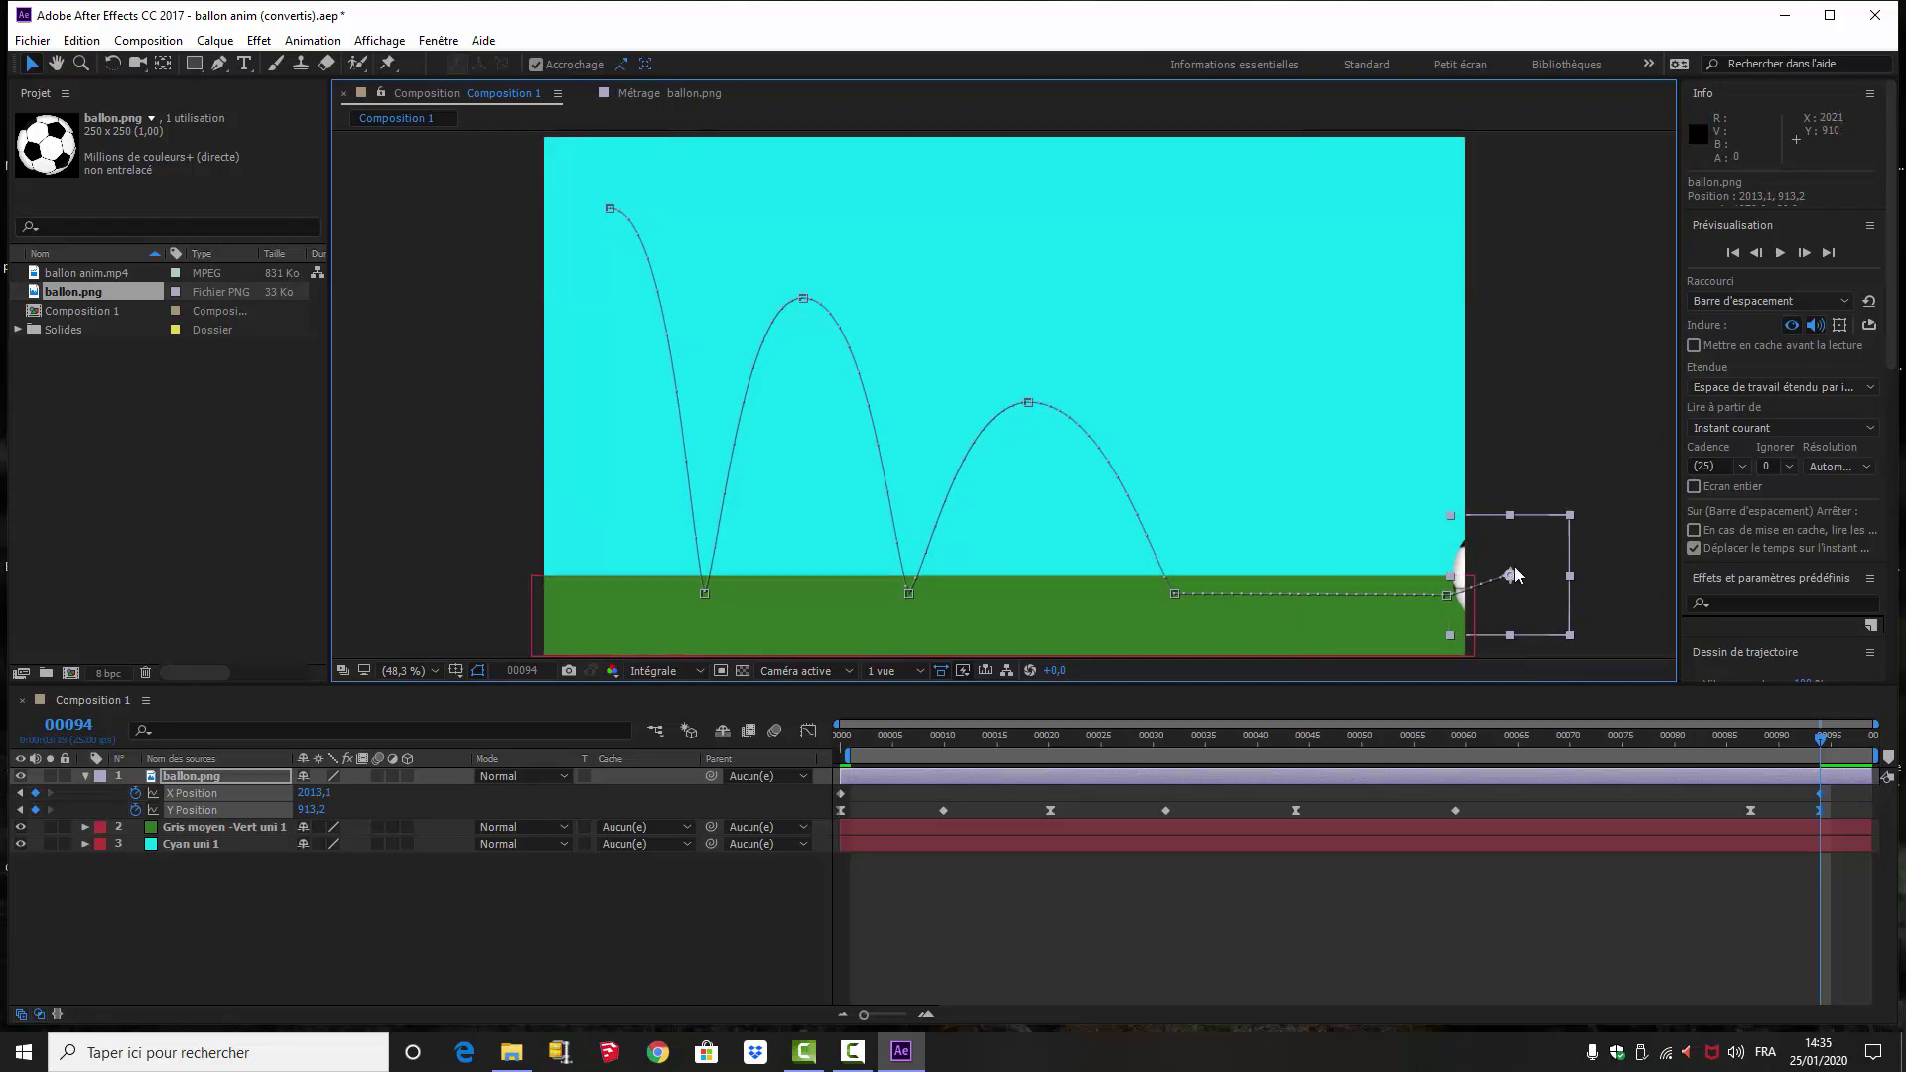
drag(1514, 577, 1509, 581)
- Preview the ball bouncing across the scene and return the playhead to frame 0
key(space)
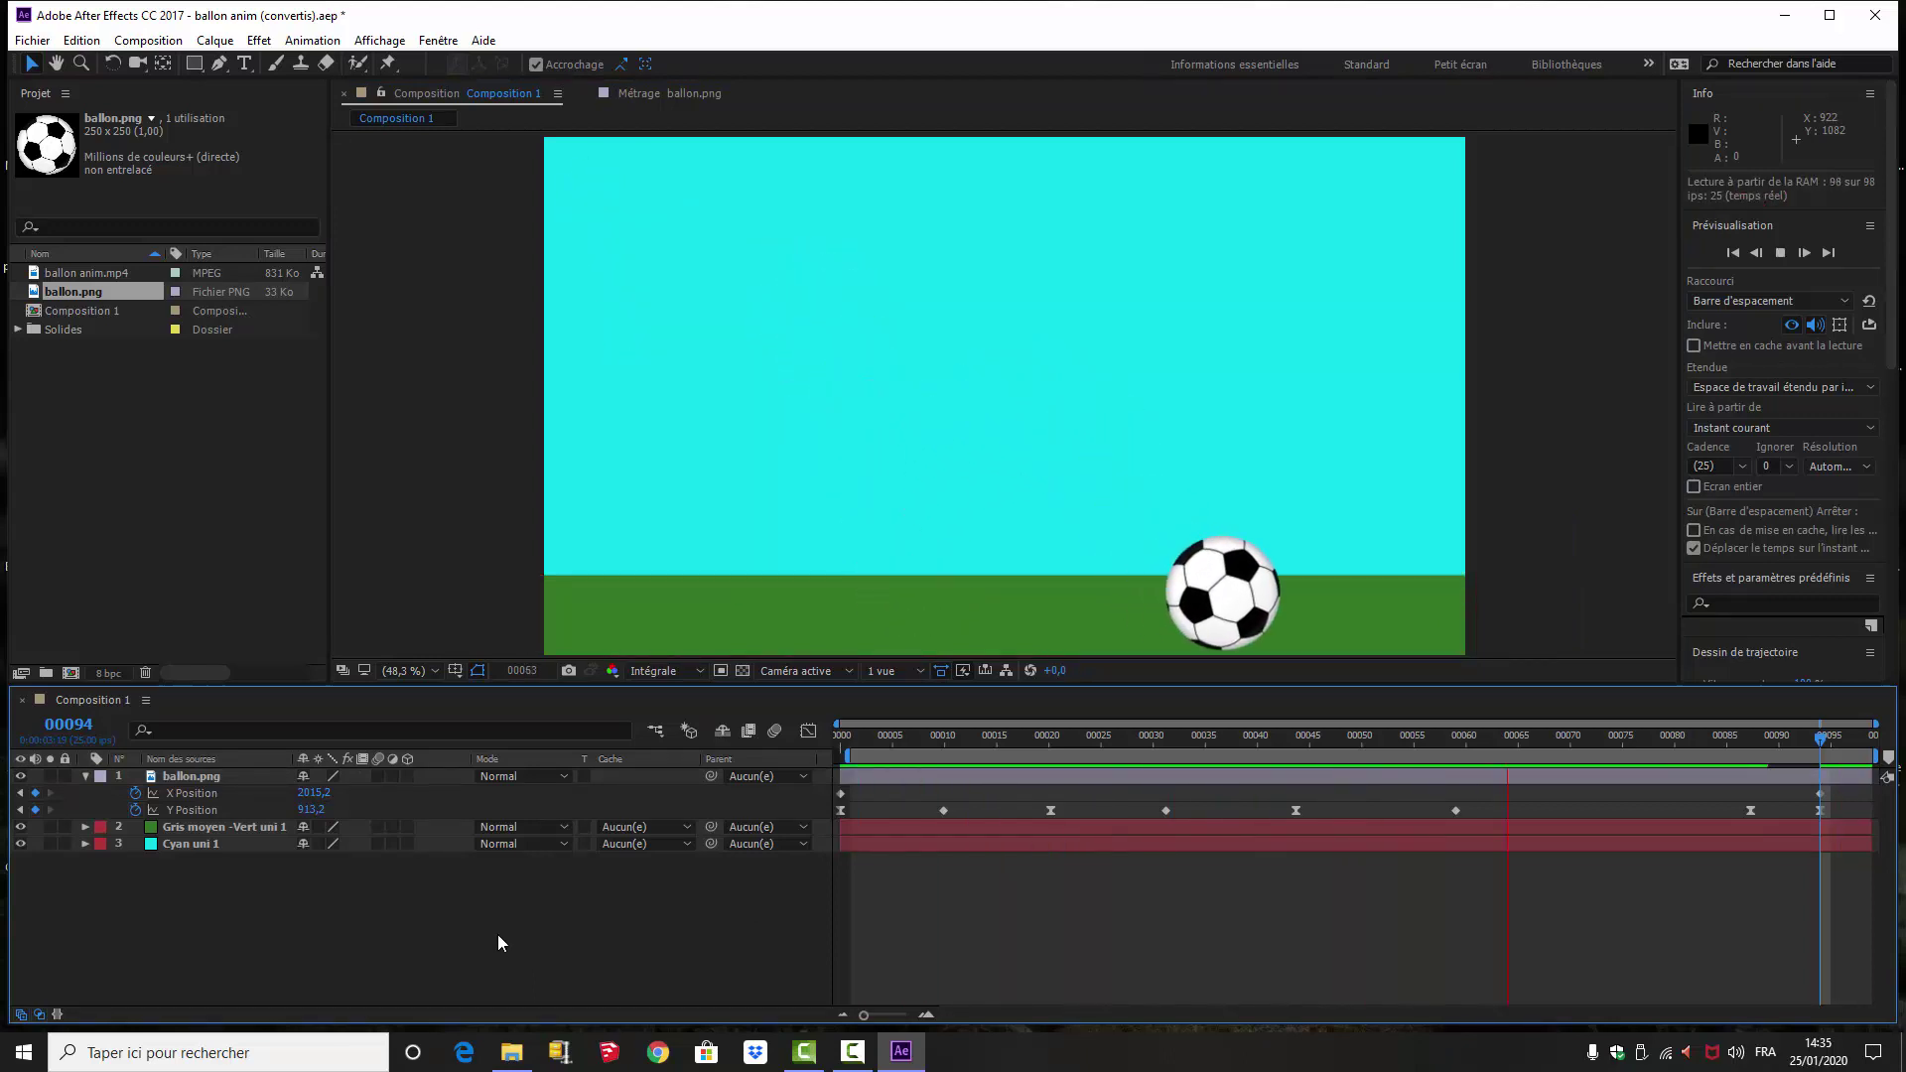
key(space)
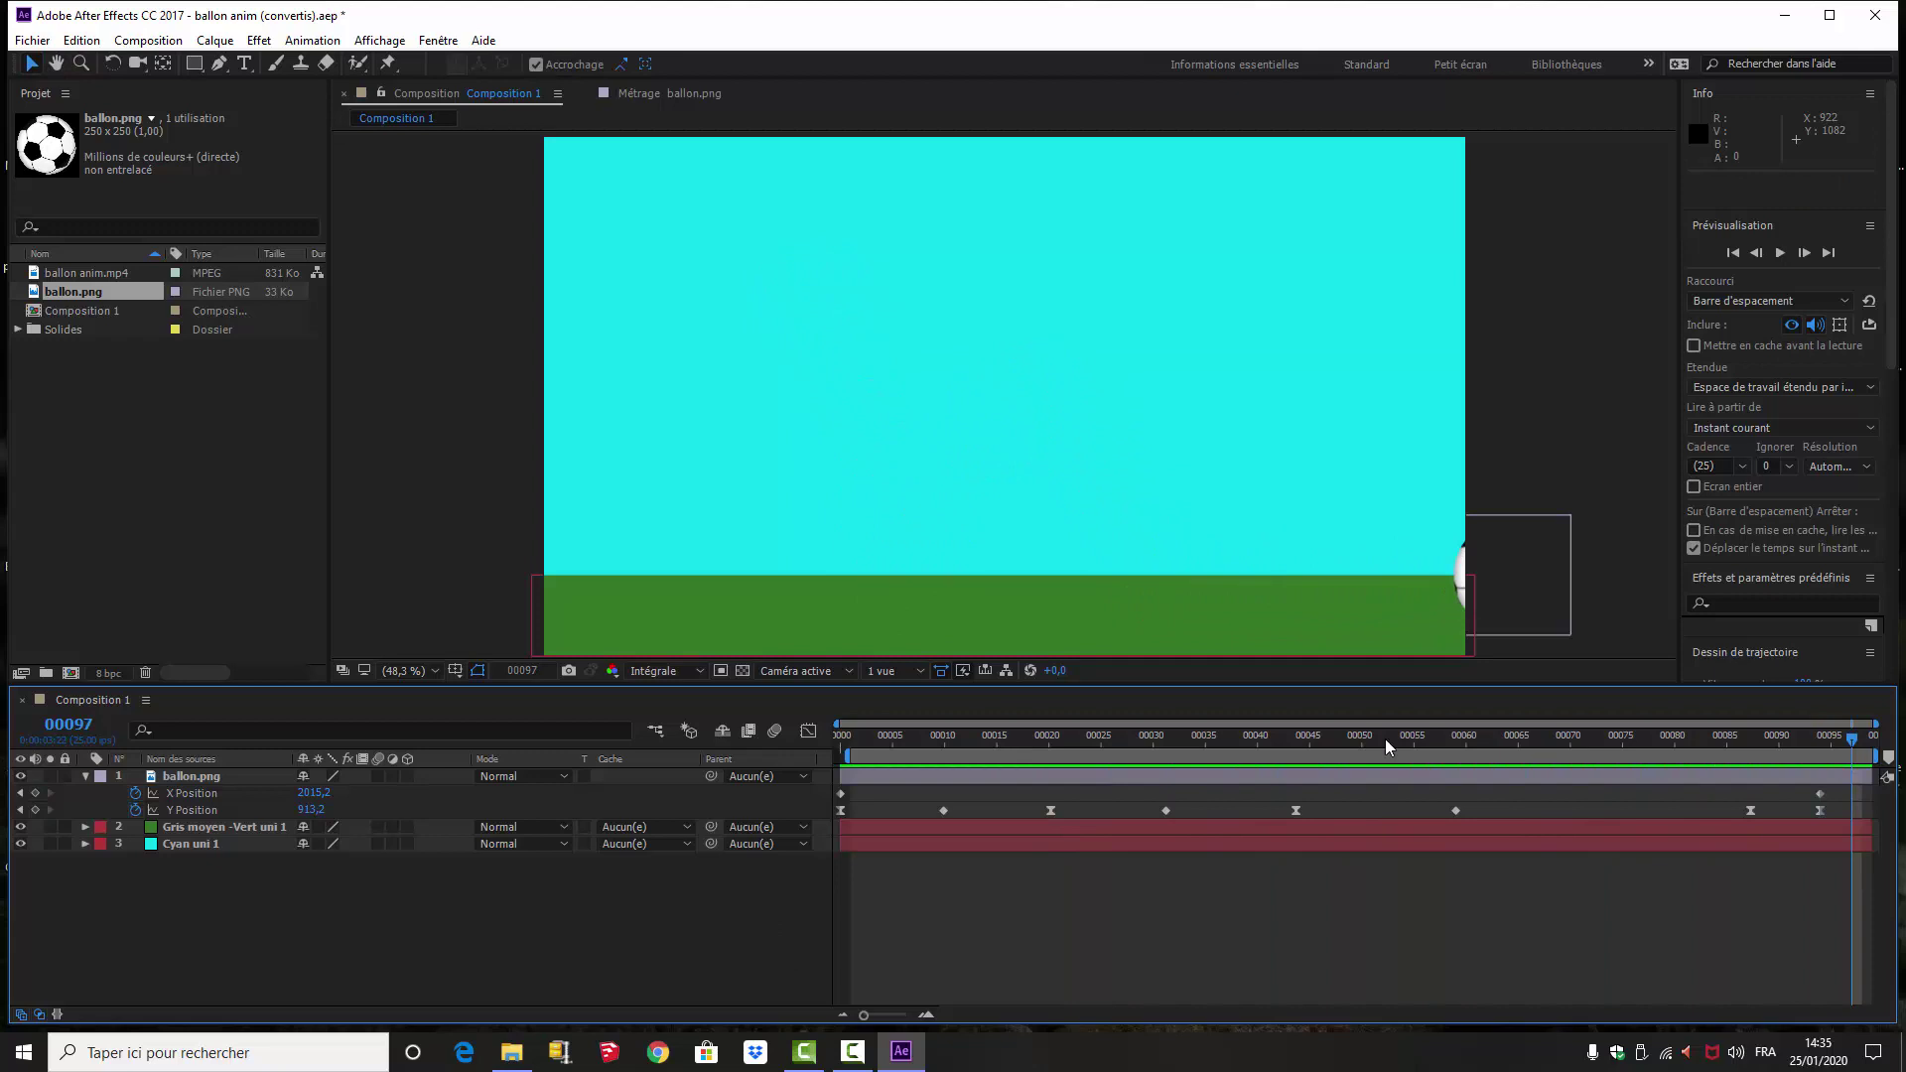
drag(1849, 747, 652, 975)
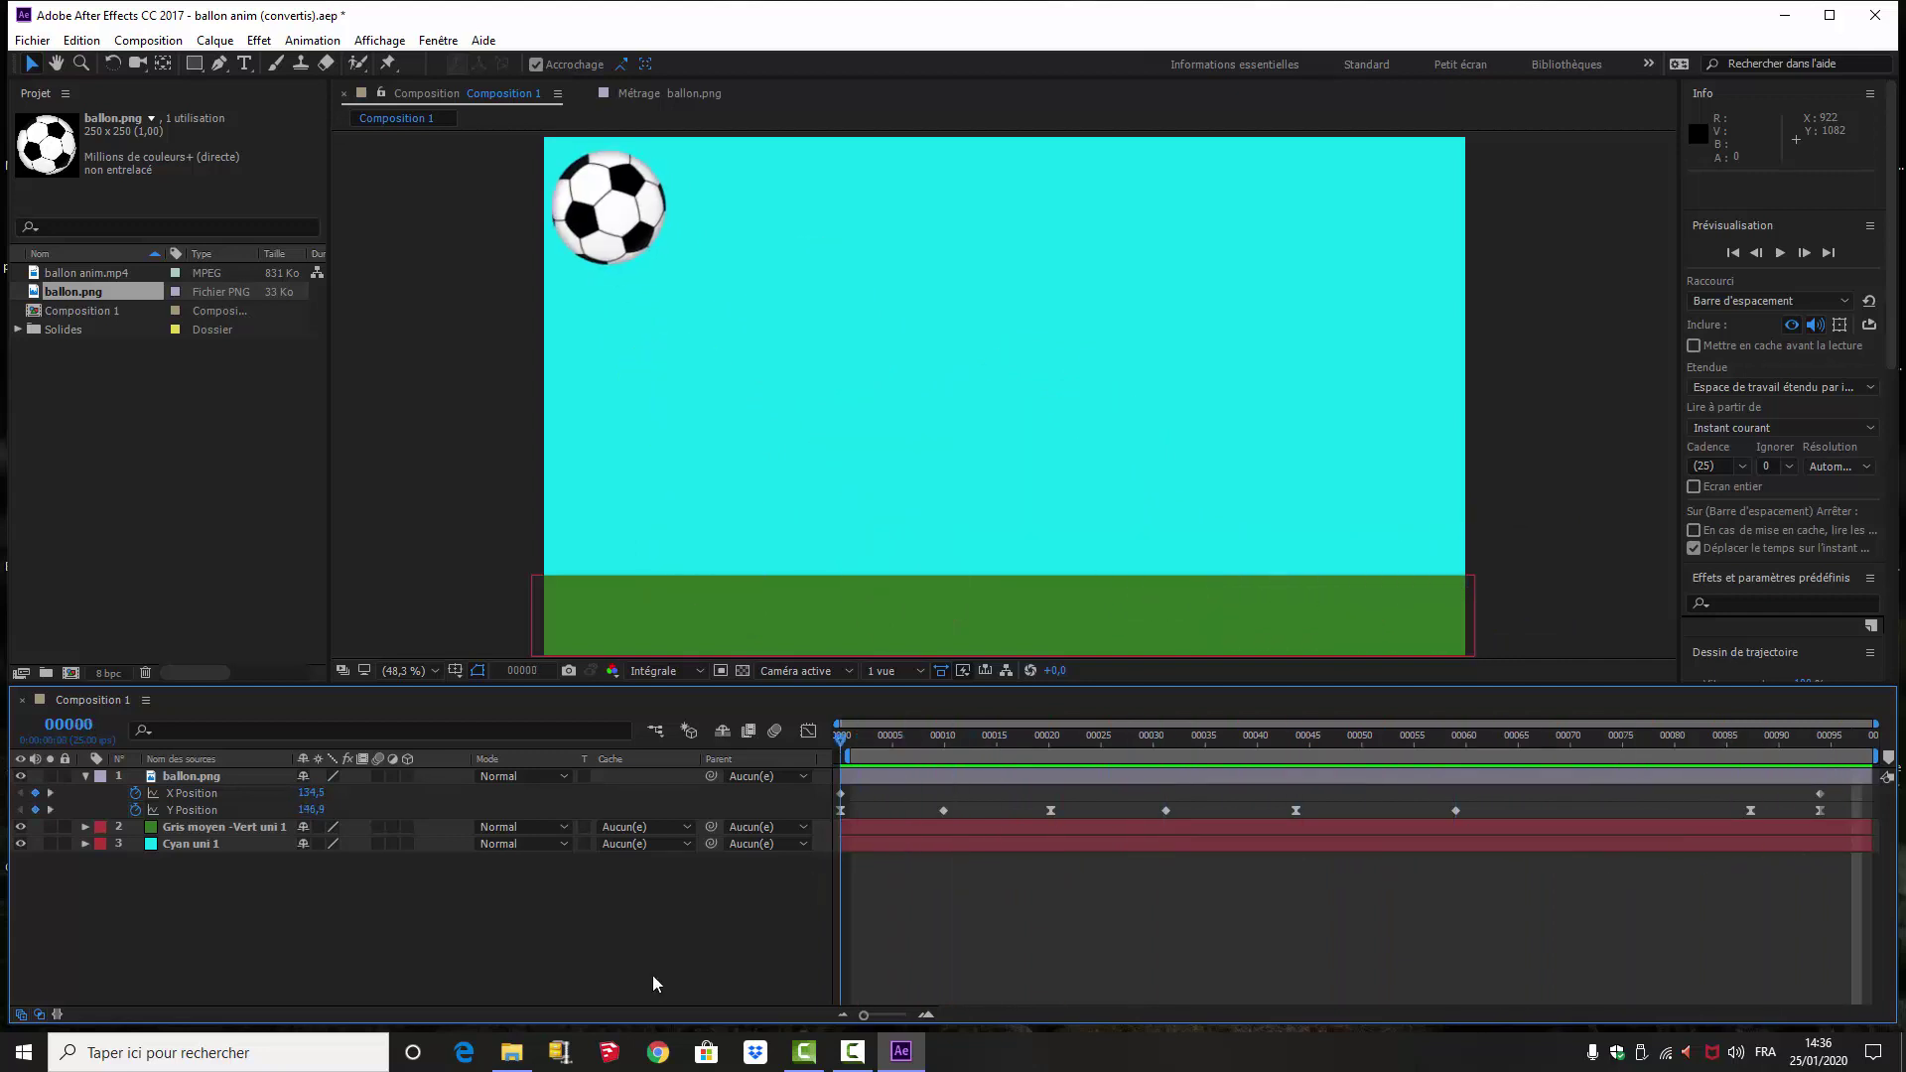
- Reveal the ball layer's Rotation alongside its position properties and start keyframing it at frame 0
click(184, 779)
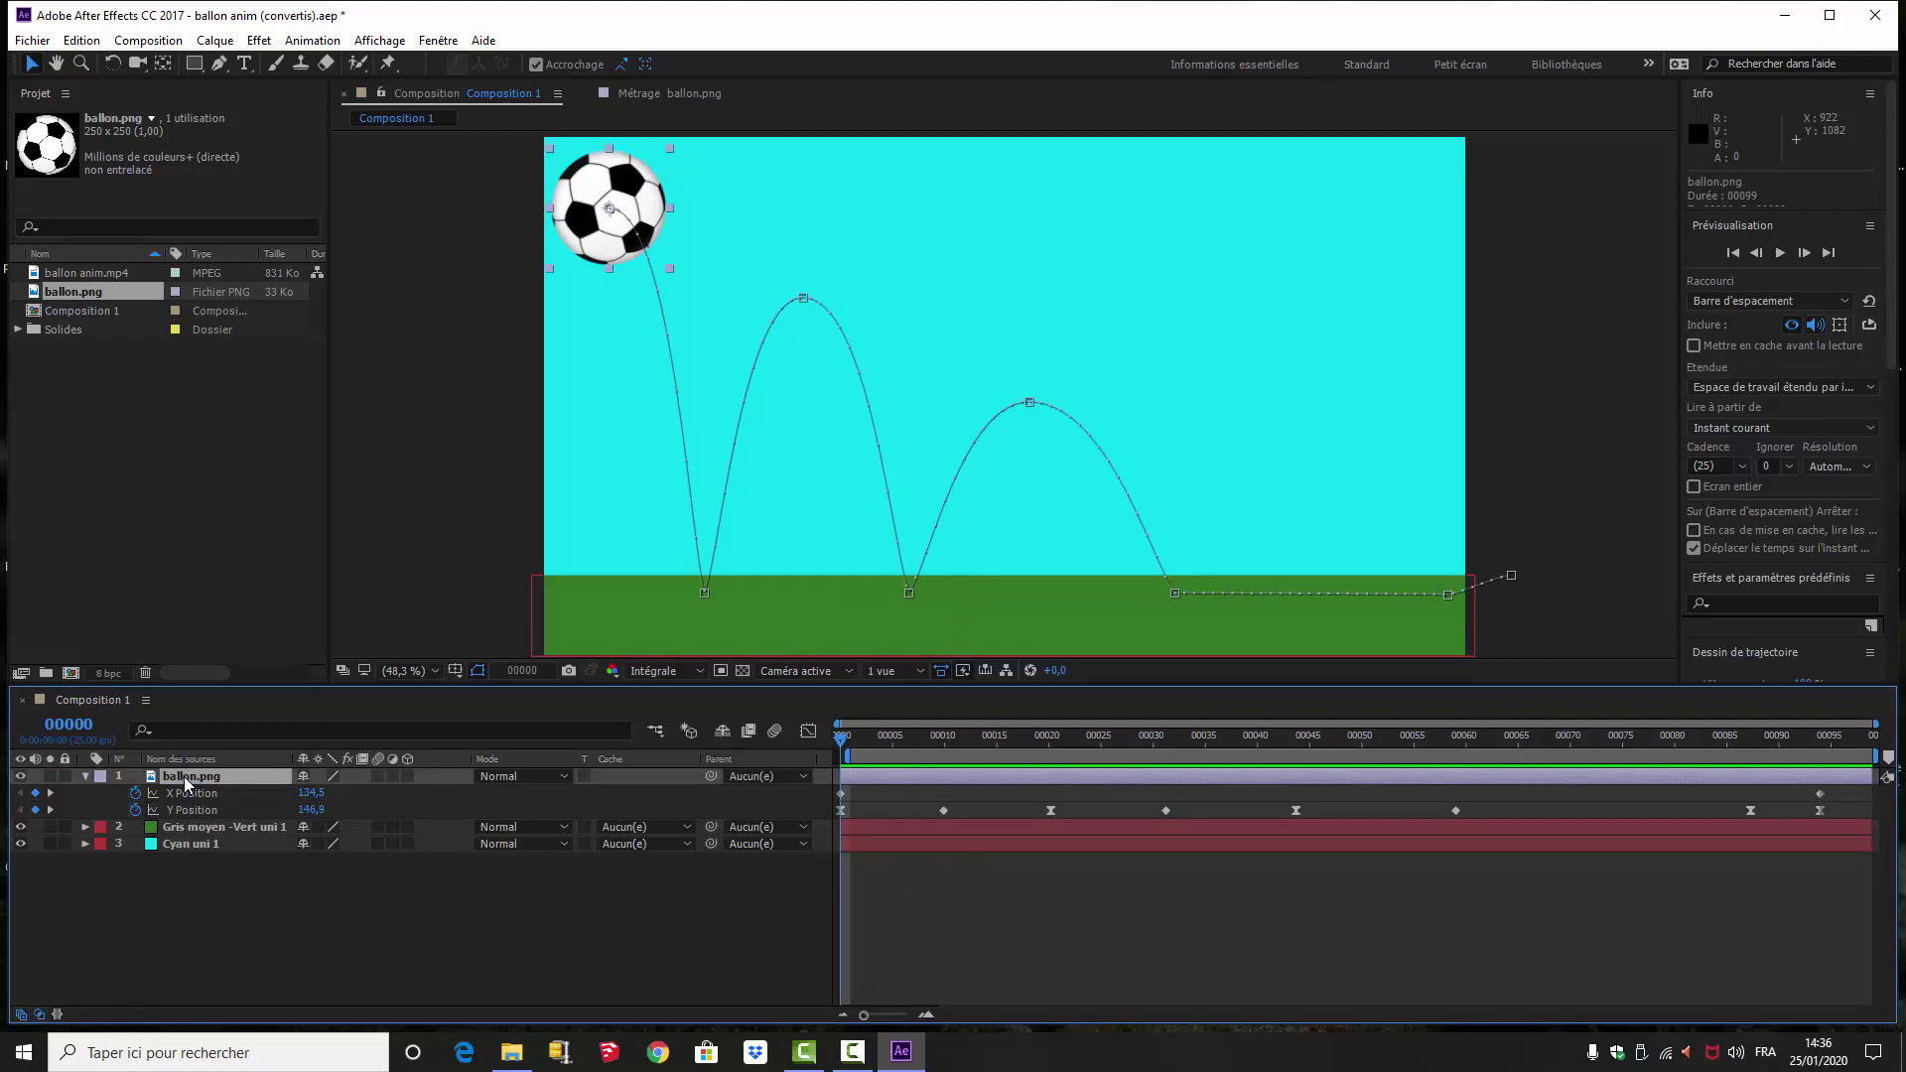
key(shift+r)
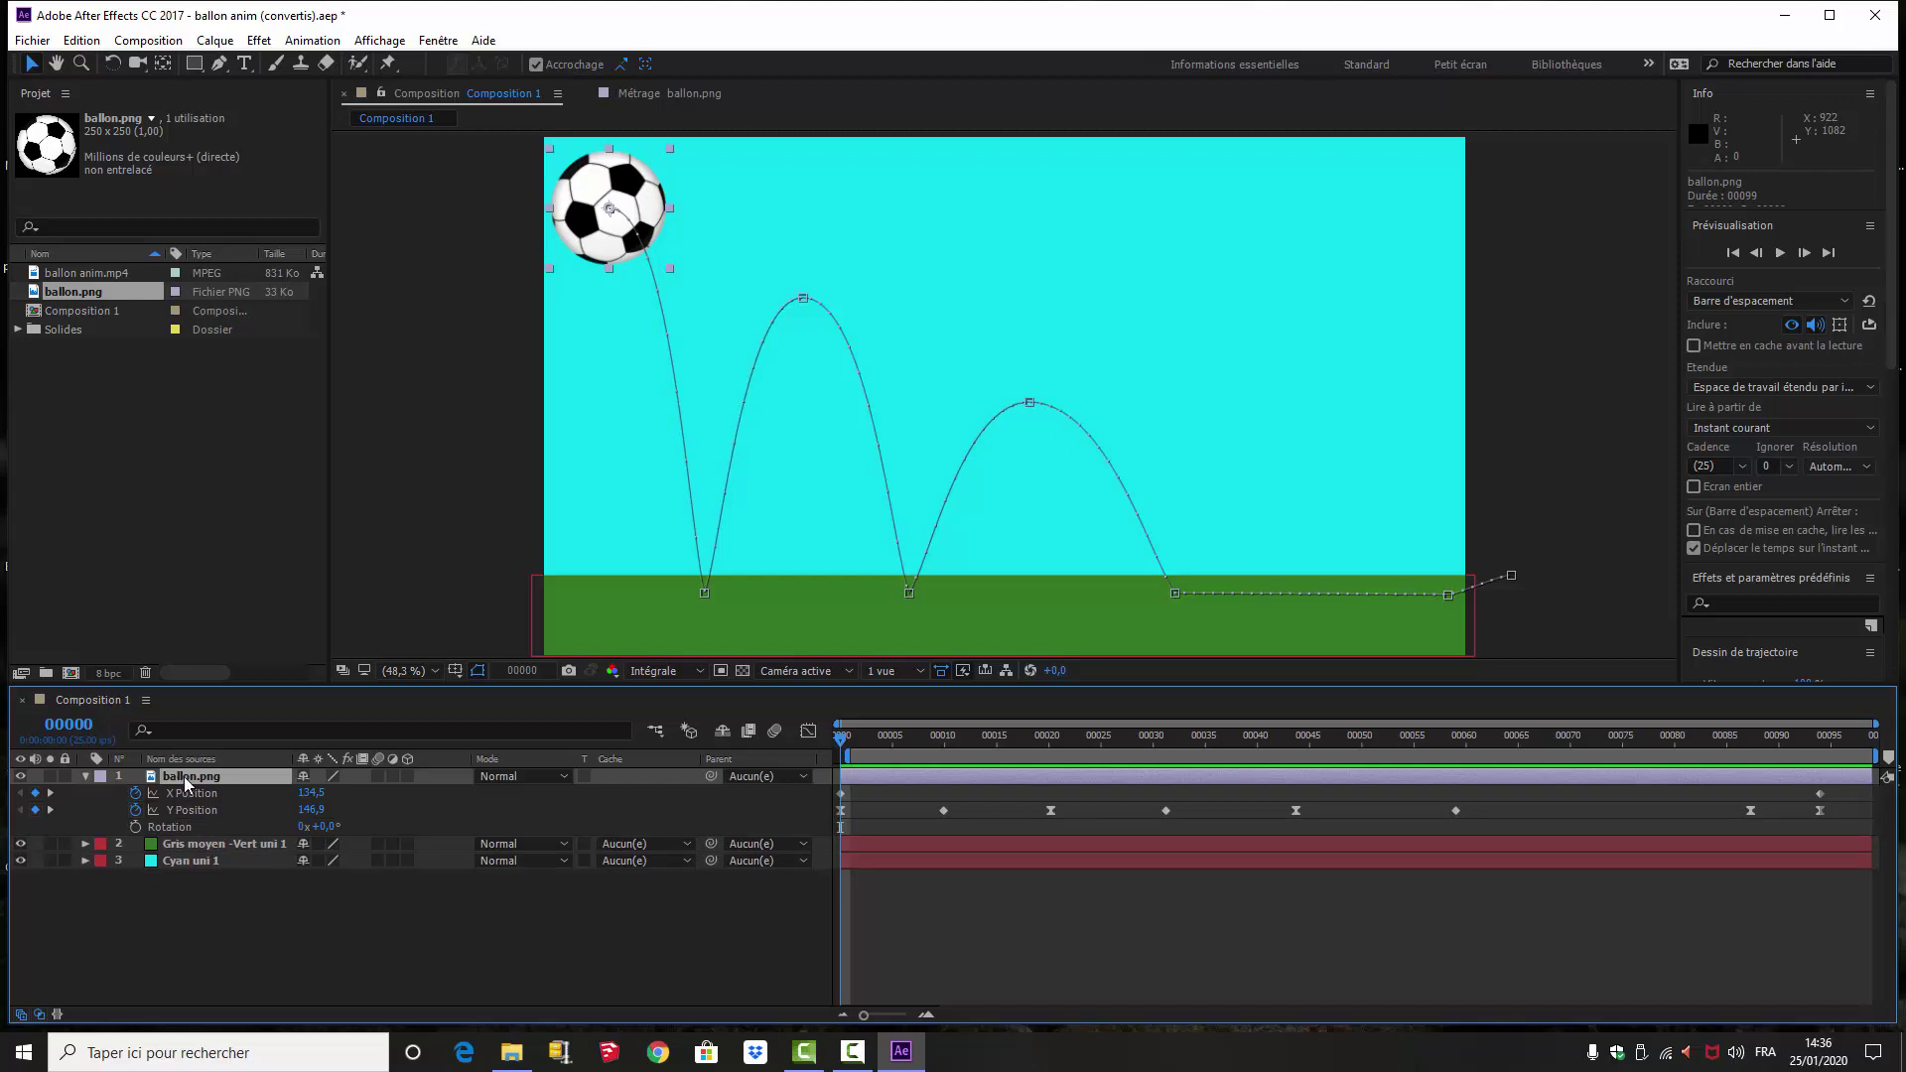
key(shift+r)
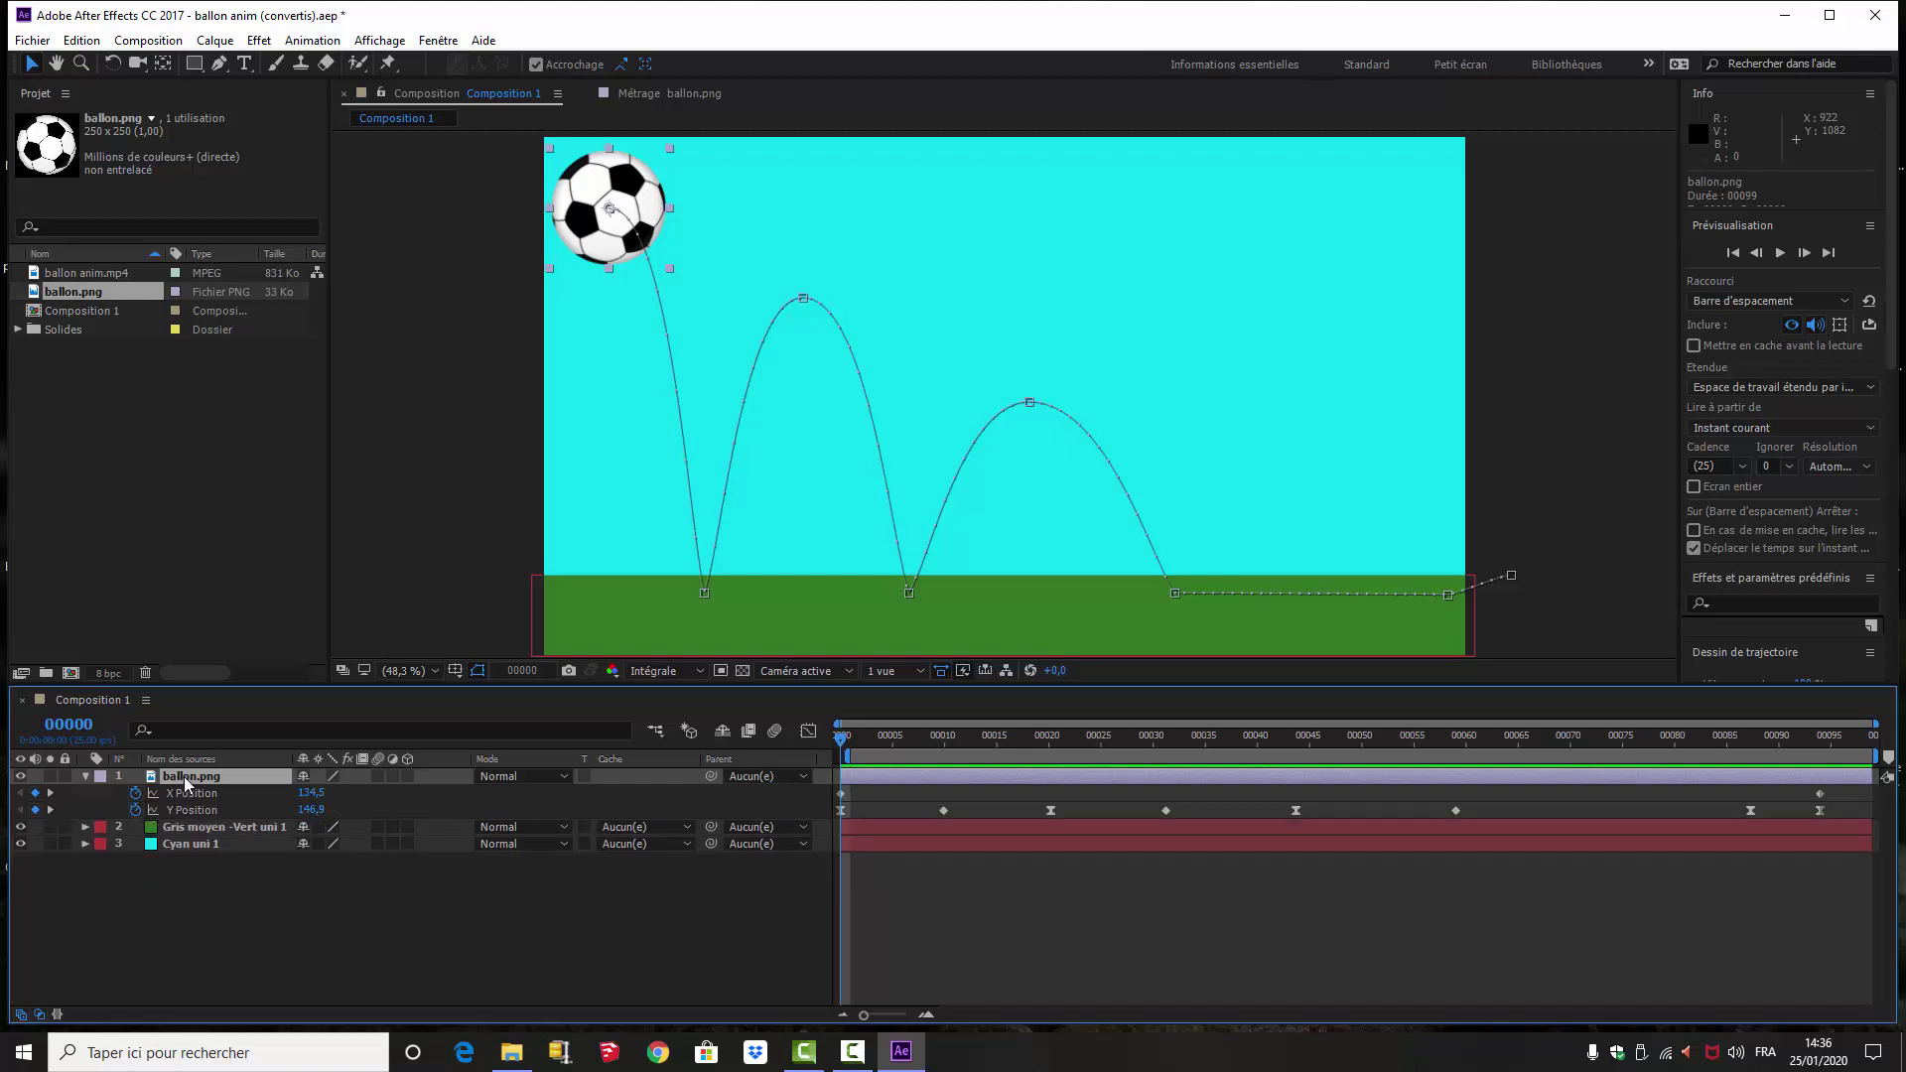
key(shift+r)
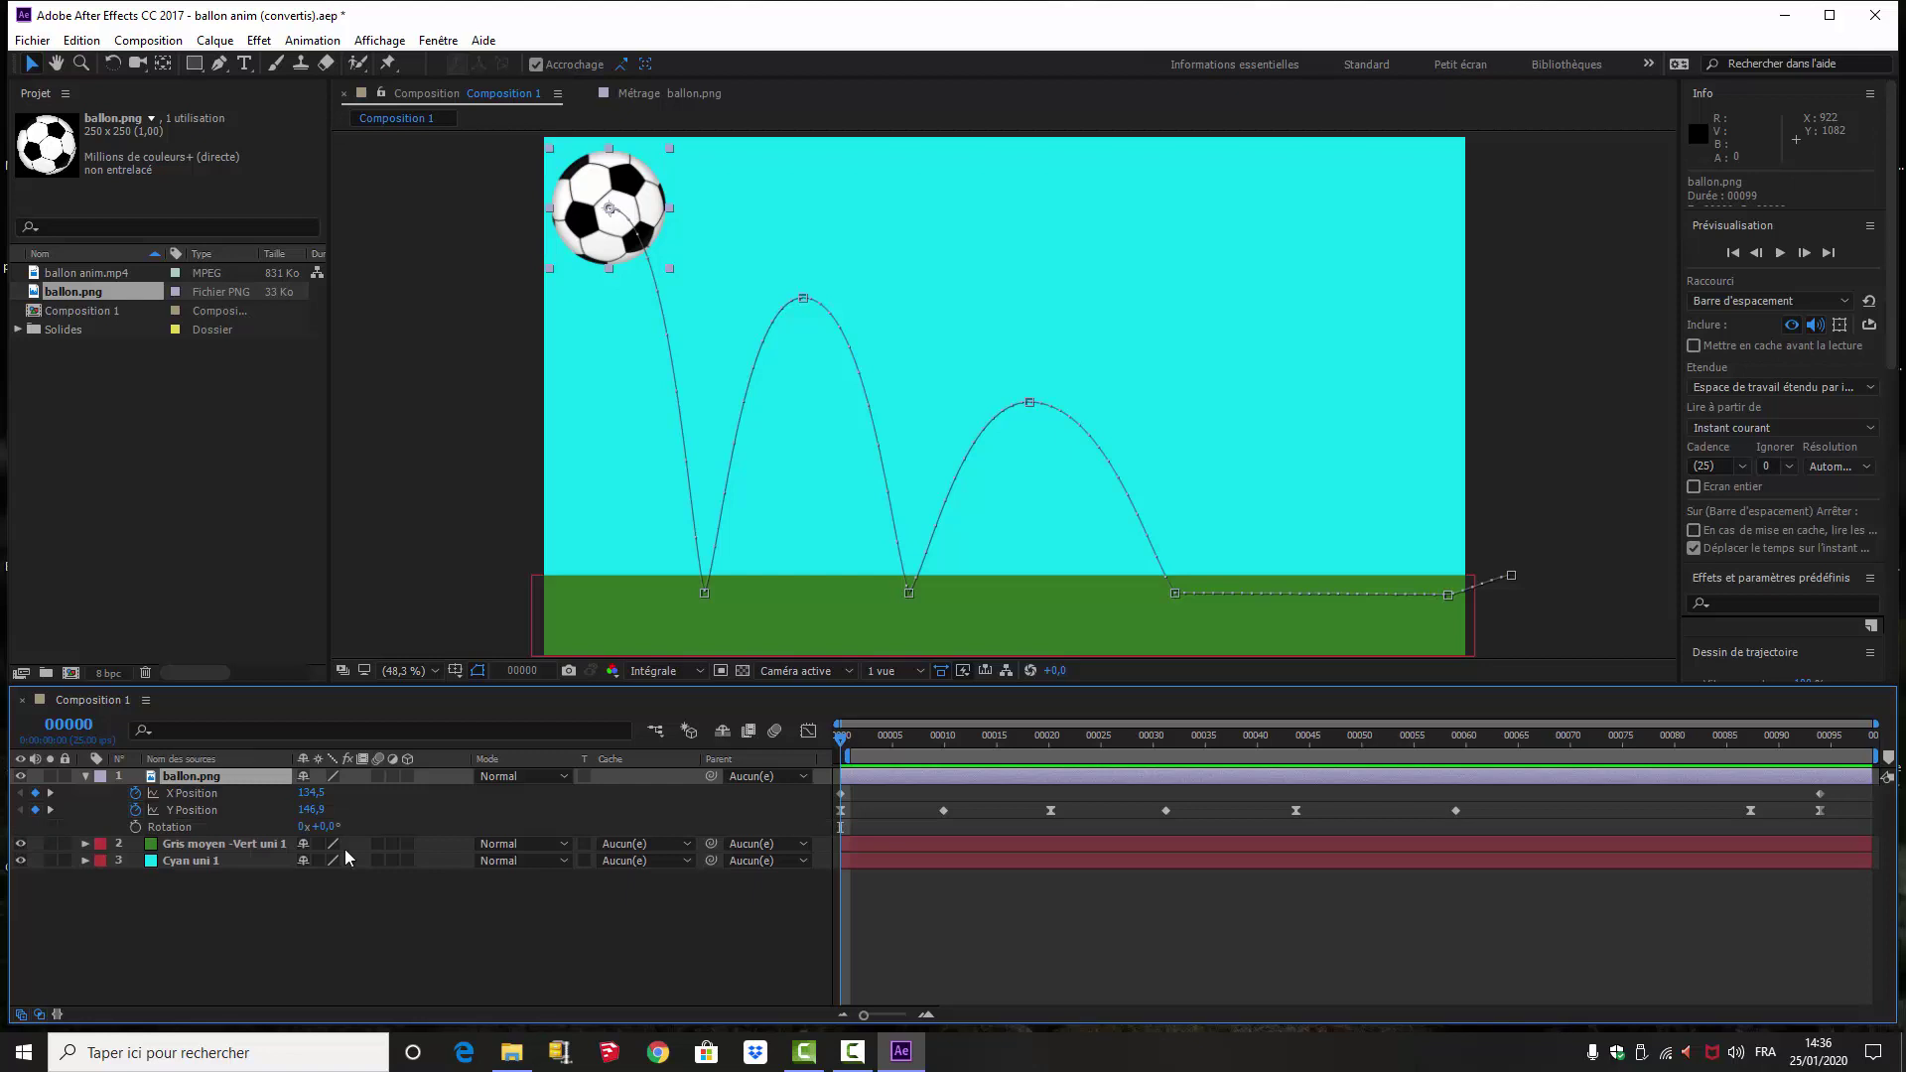
click(136, 827)
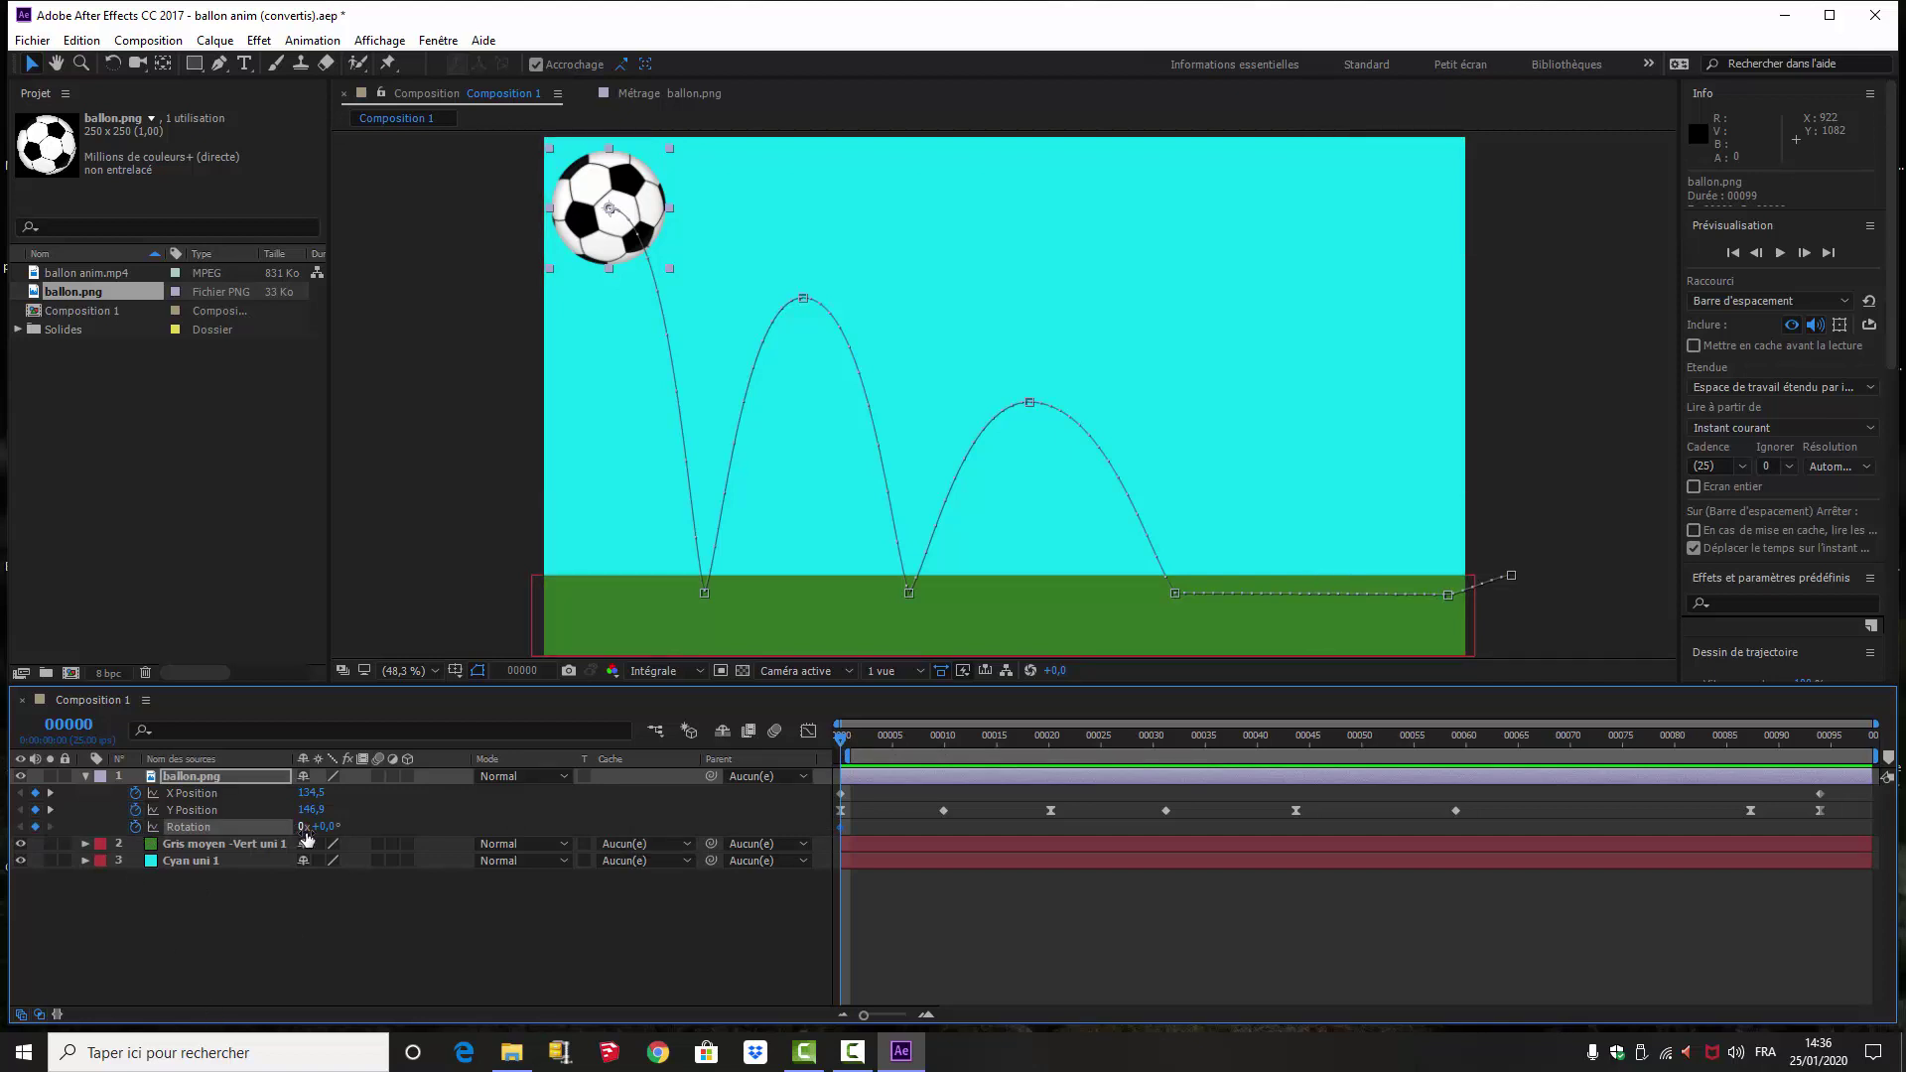
- At frame 94, set the ball's Rotation to 3 full revolutions
drag(841, 740, 1851, 742)
drag(1789, 878, 1819, 874)
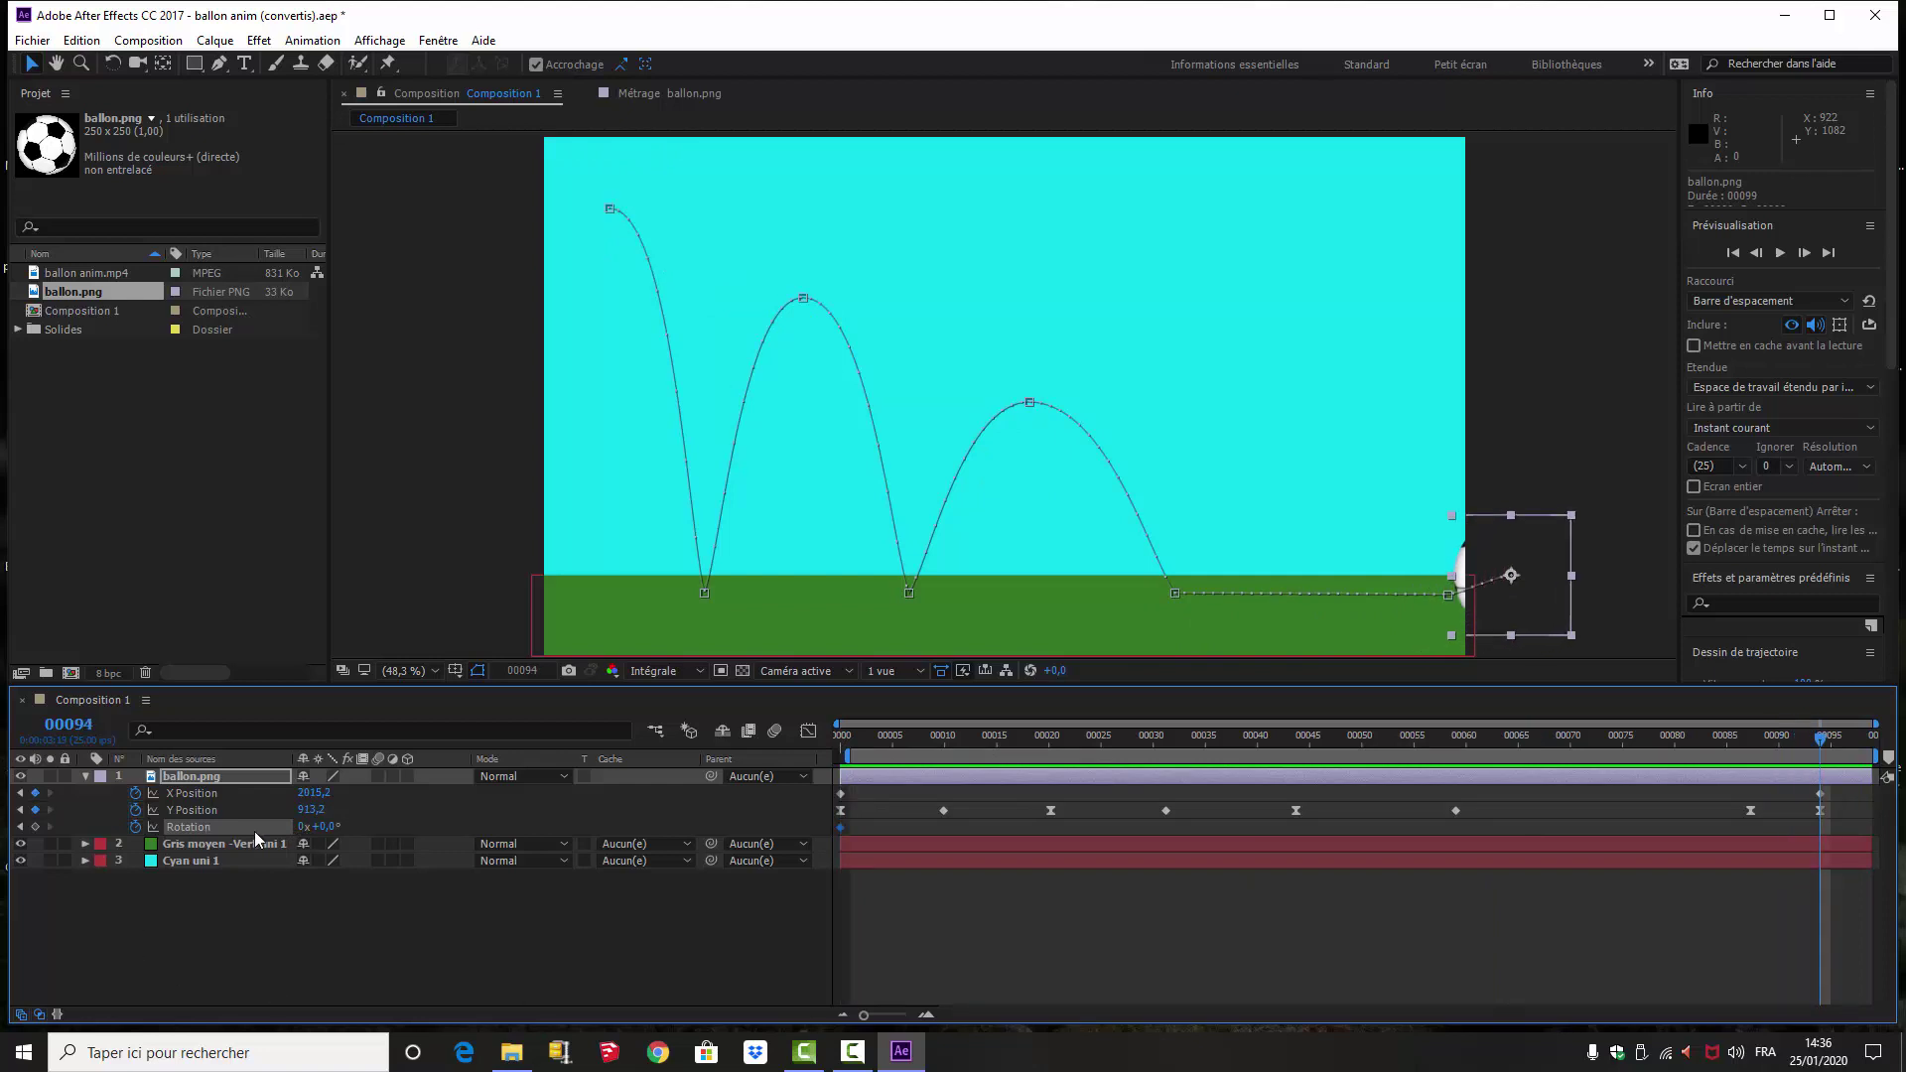
click(303, 826)
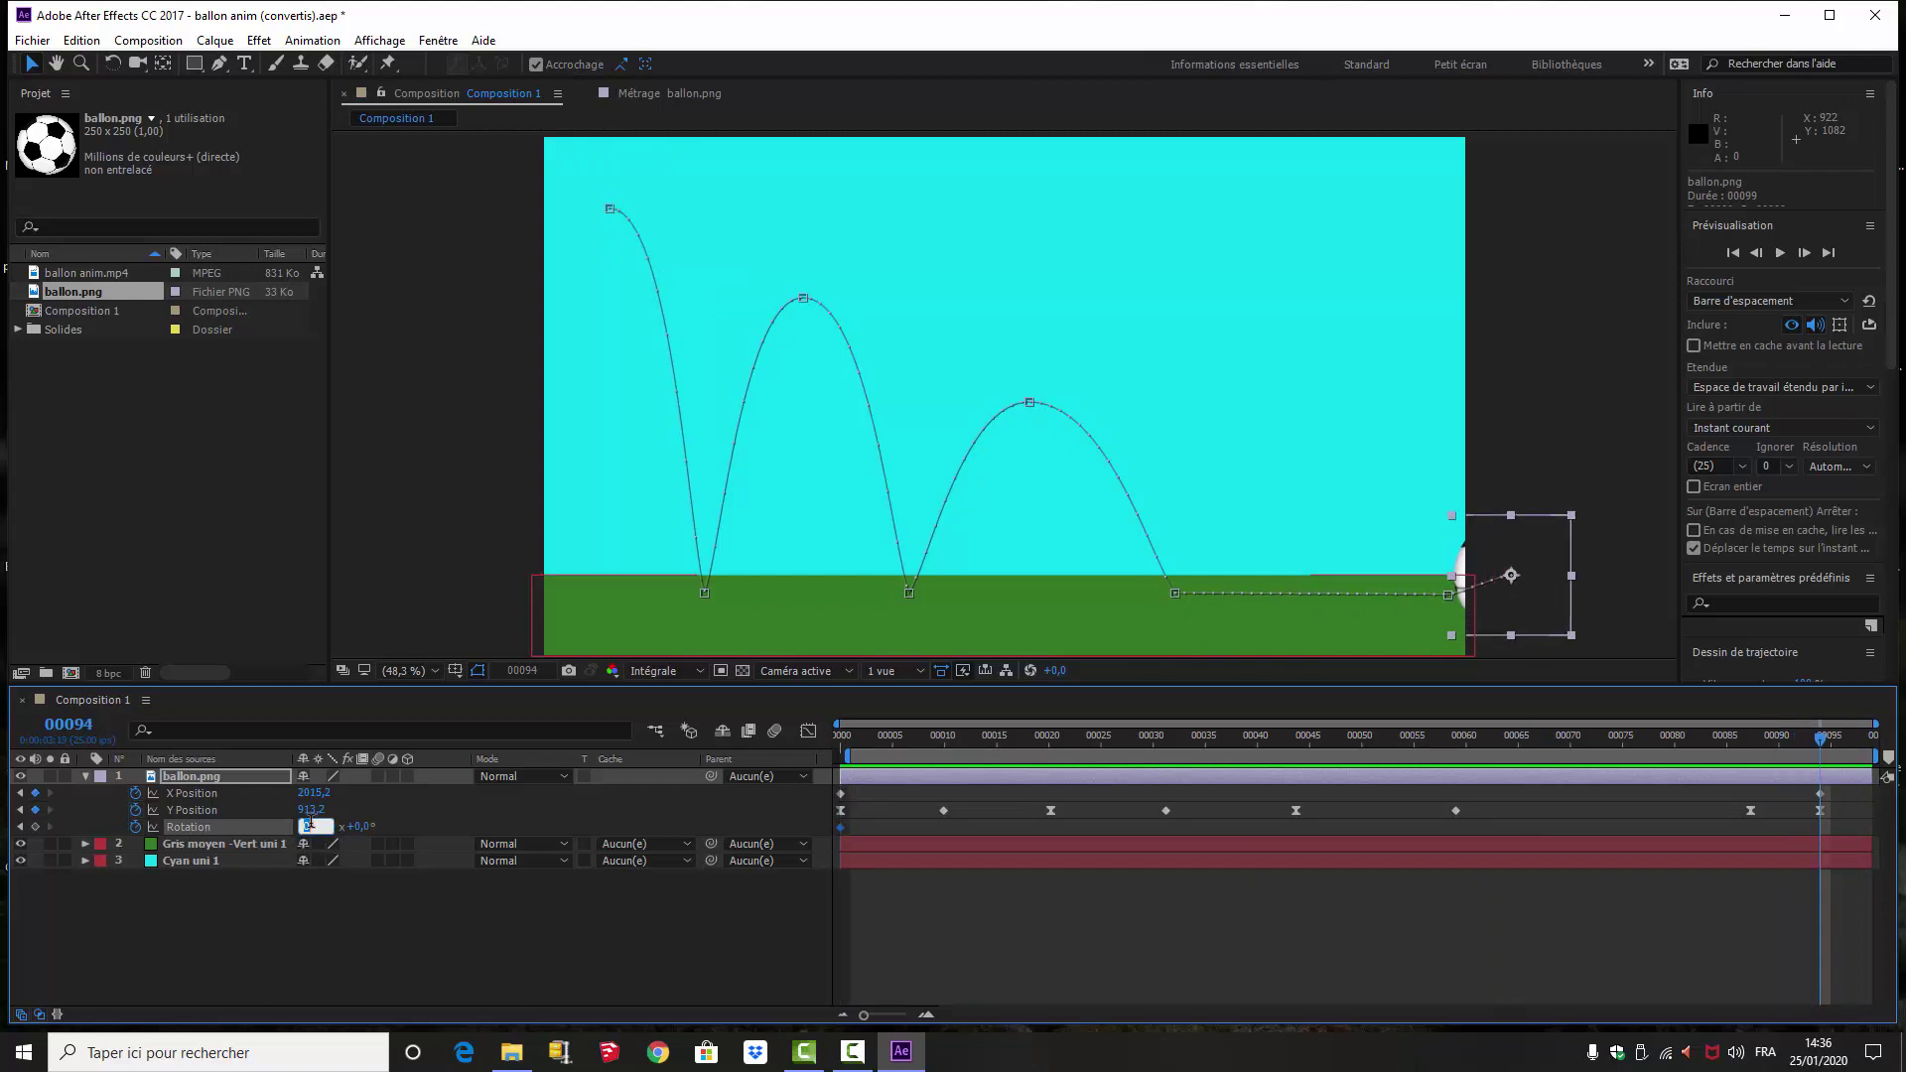
text(3)
click(377, 896)
- Preview the rotating ball and return the playhead to frame 0
key(space)
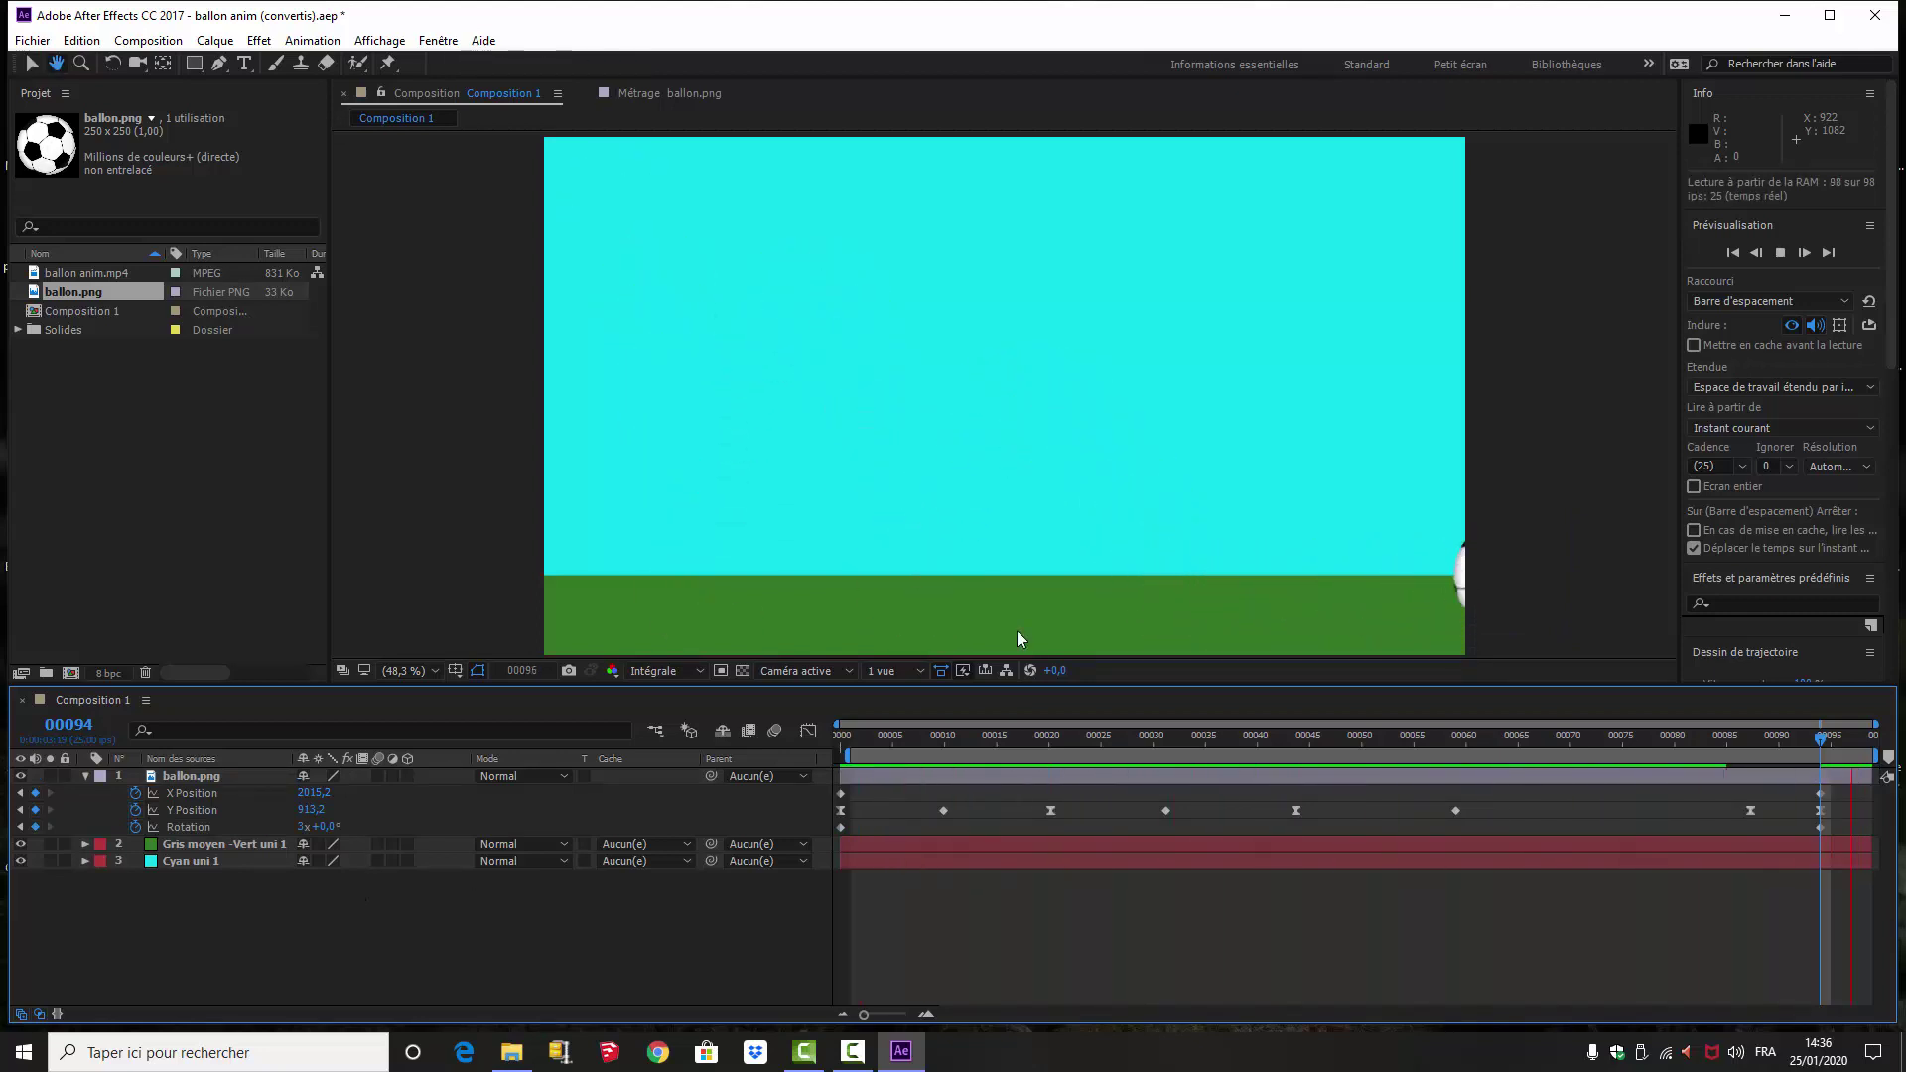
key(space)
drag(1854, 743, 826, 796)
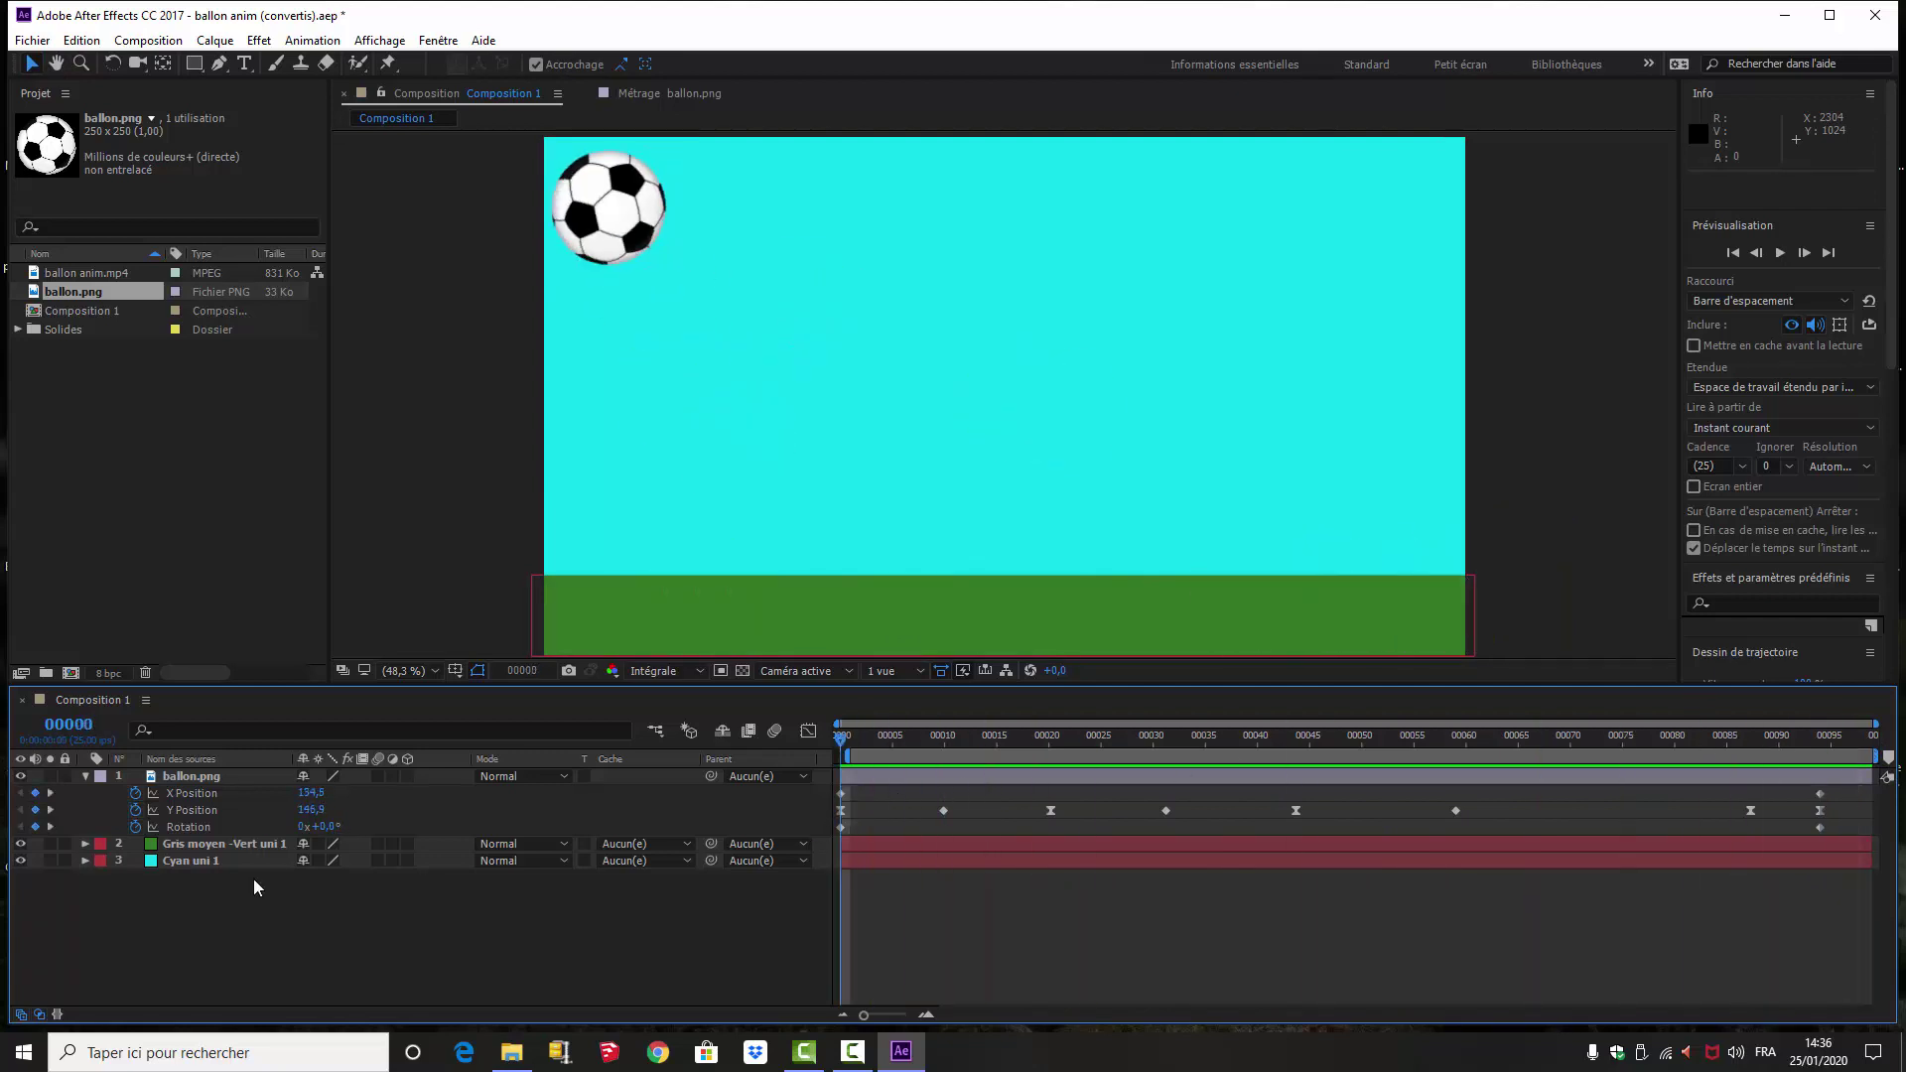
drag(842, 734, 820, 770)
- Open Rotation in the Graph Editor, select its end keyframe and switch to the speed graph
click(170, 828)
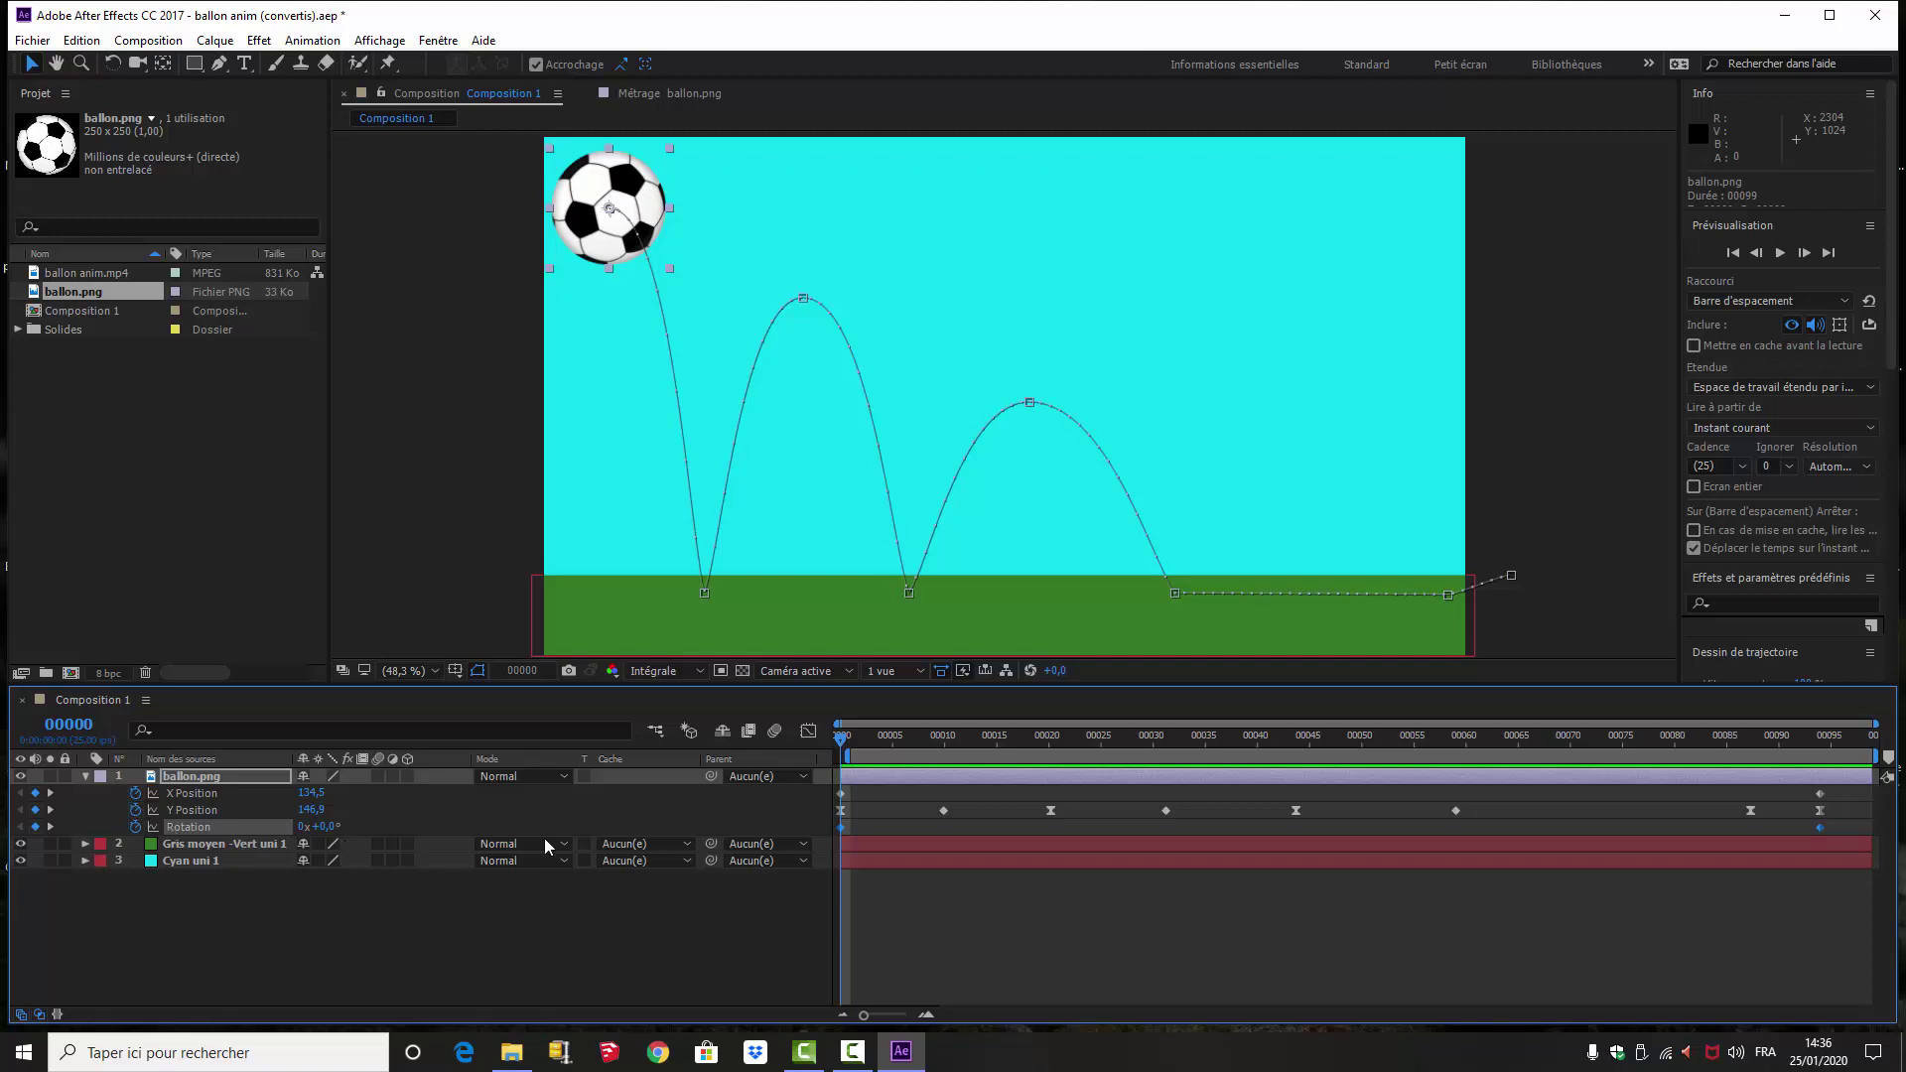
click(809, 731)
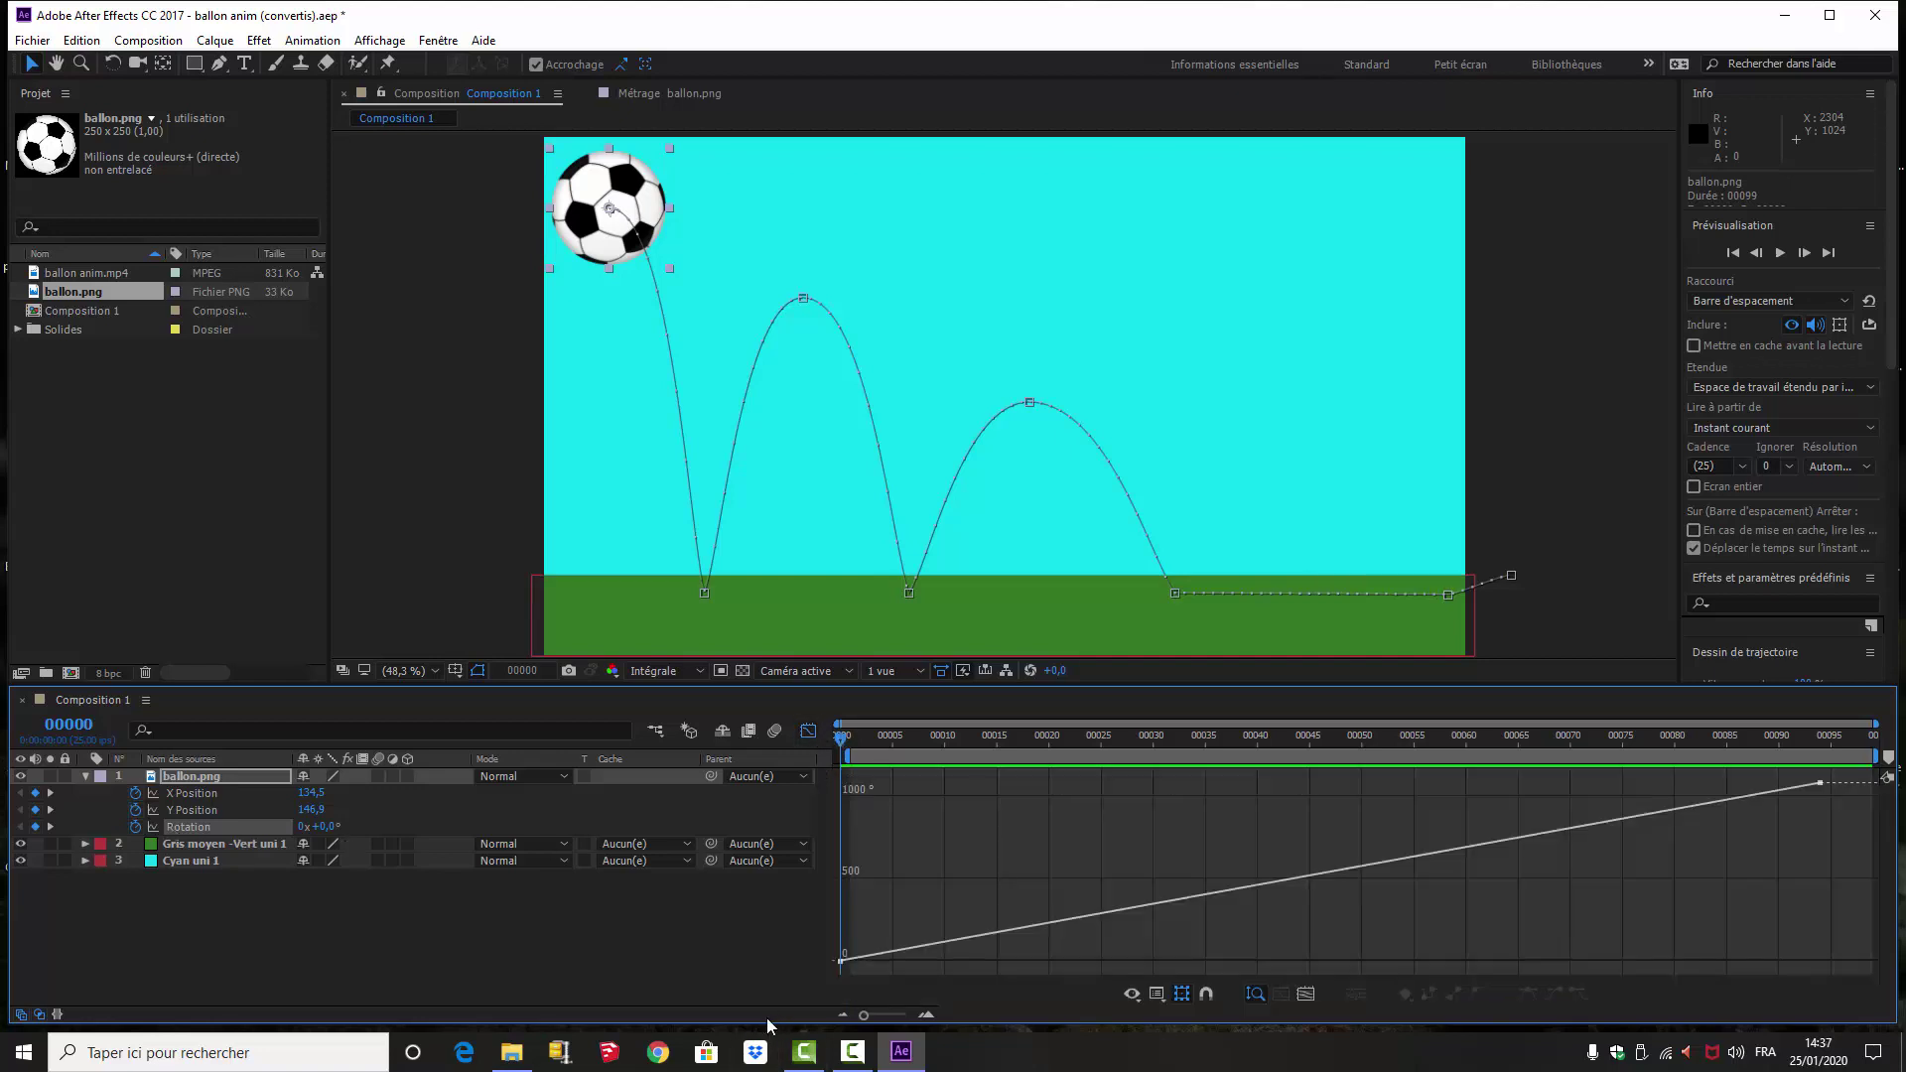
click(1821, 786)
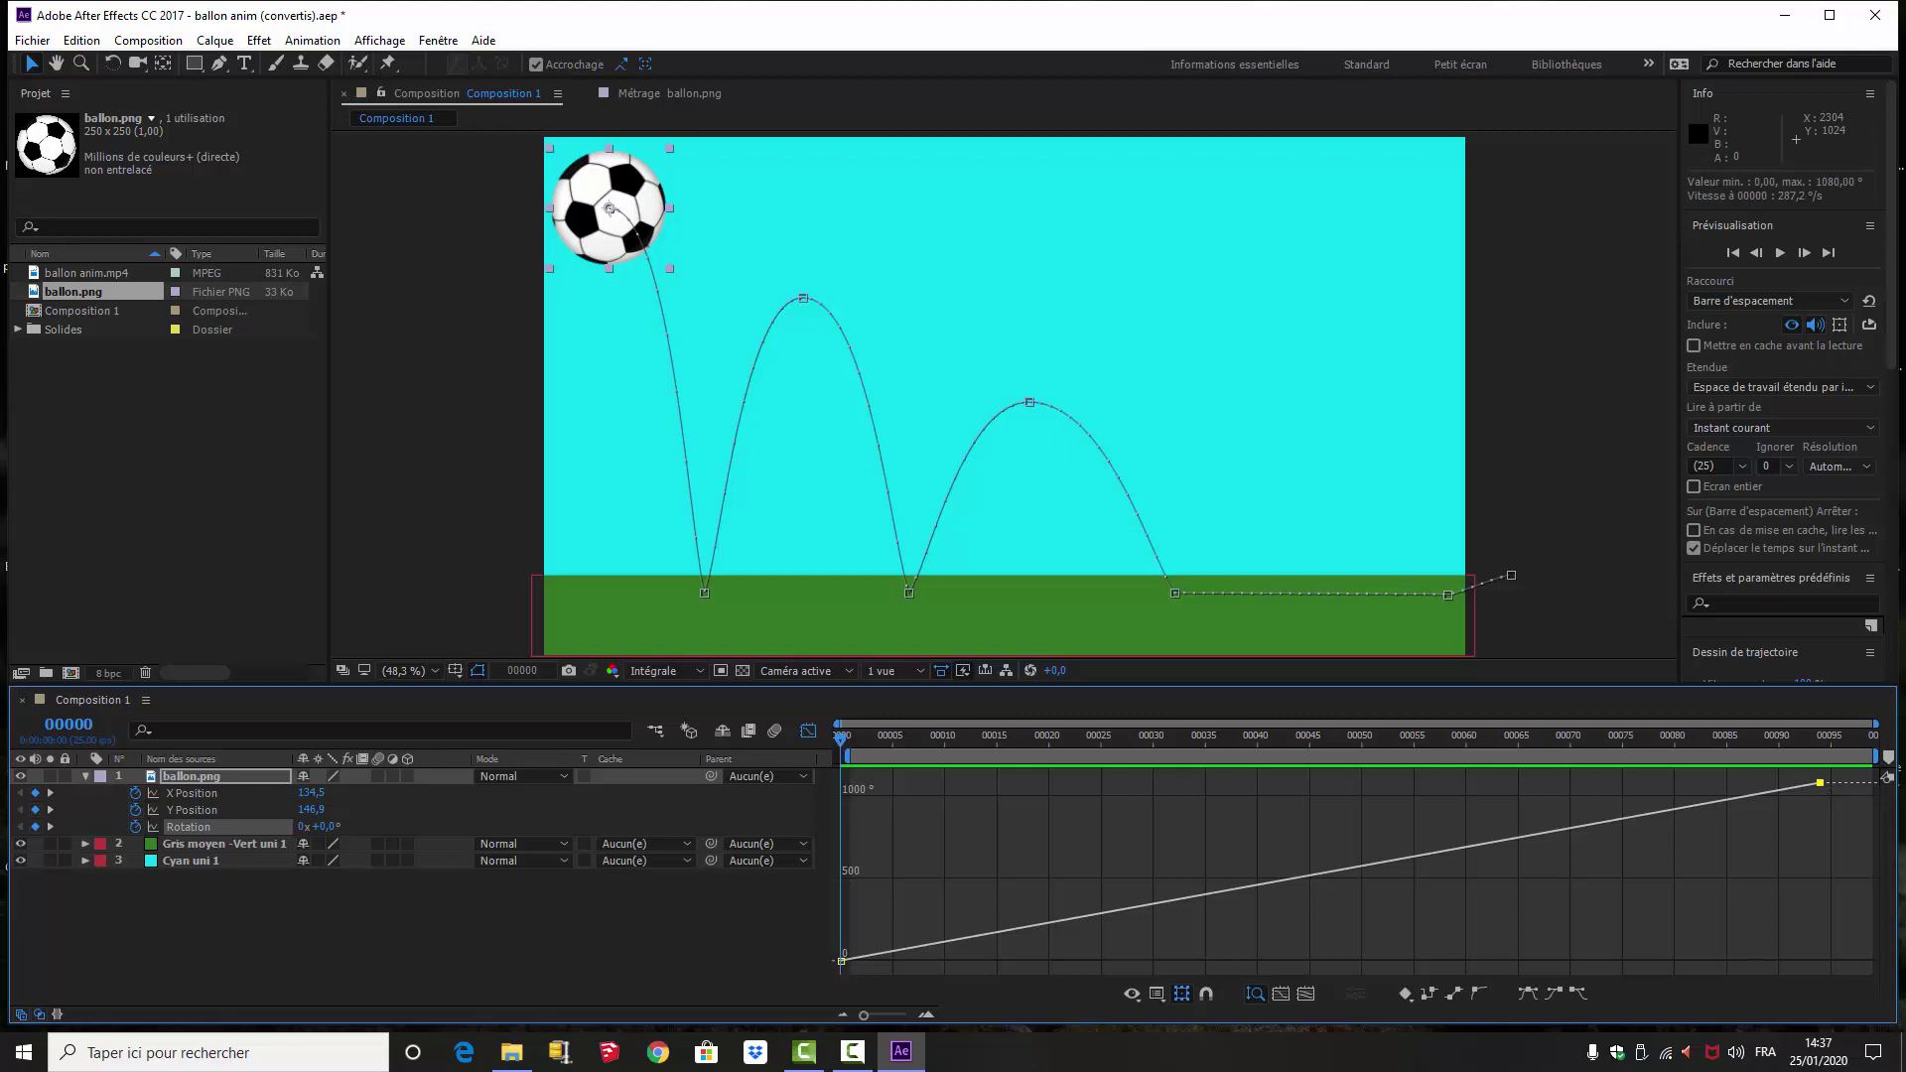
click(1158, 994)
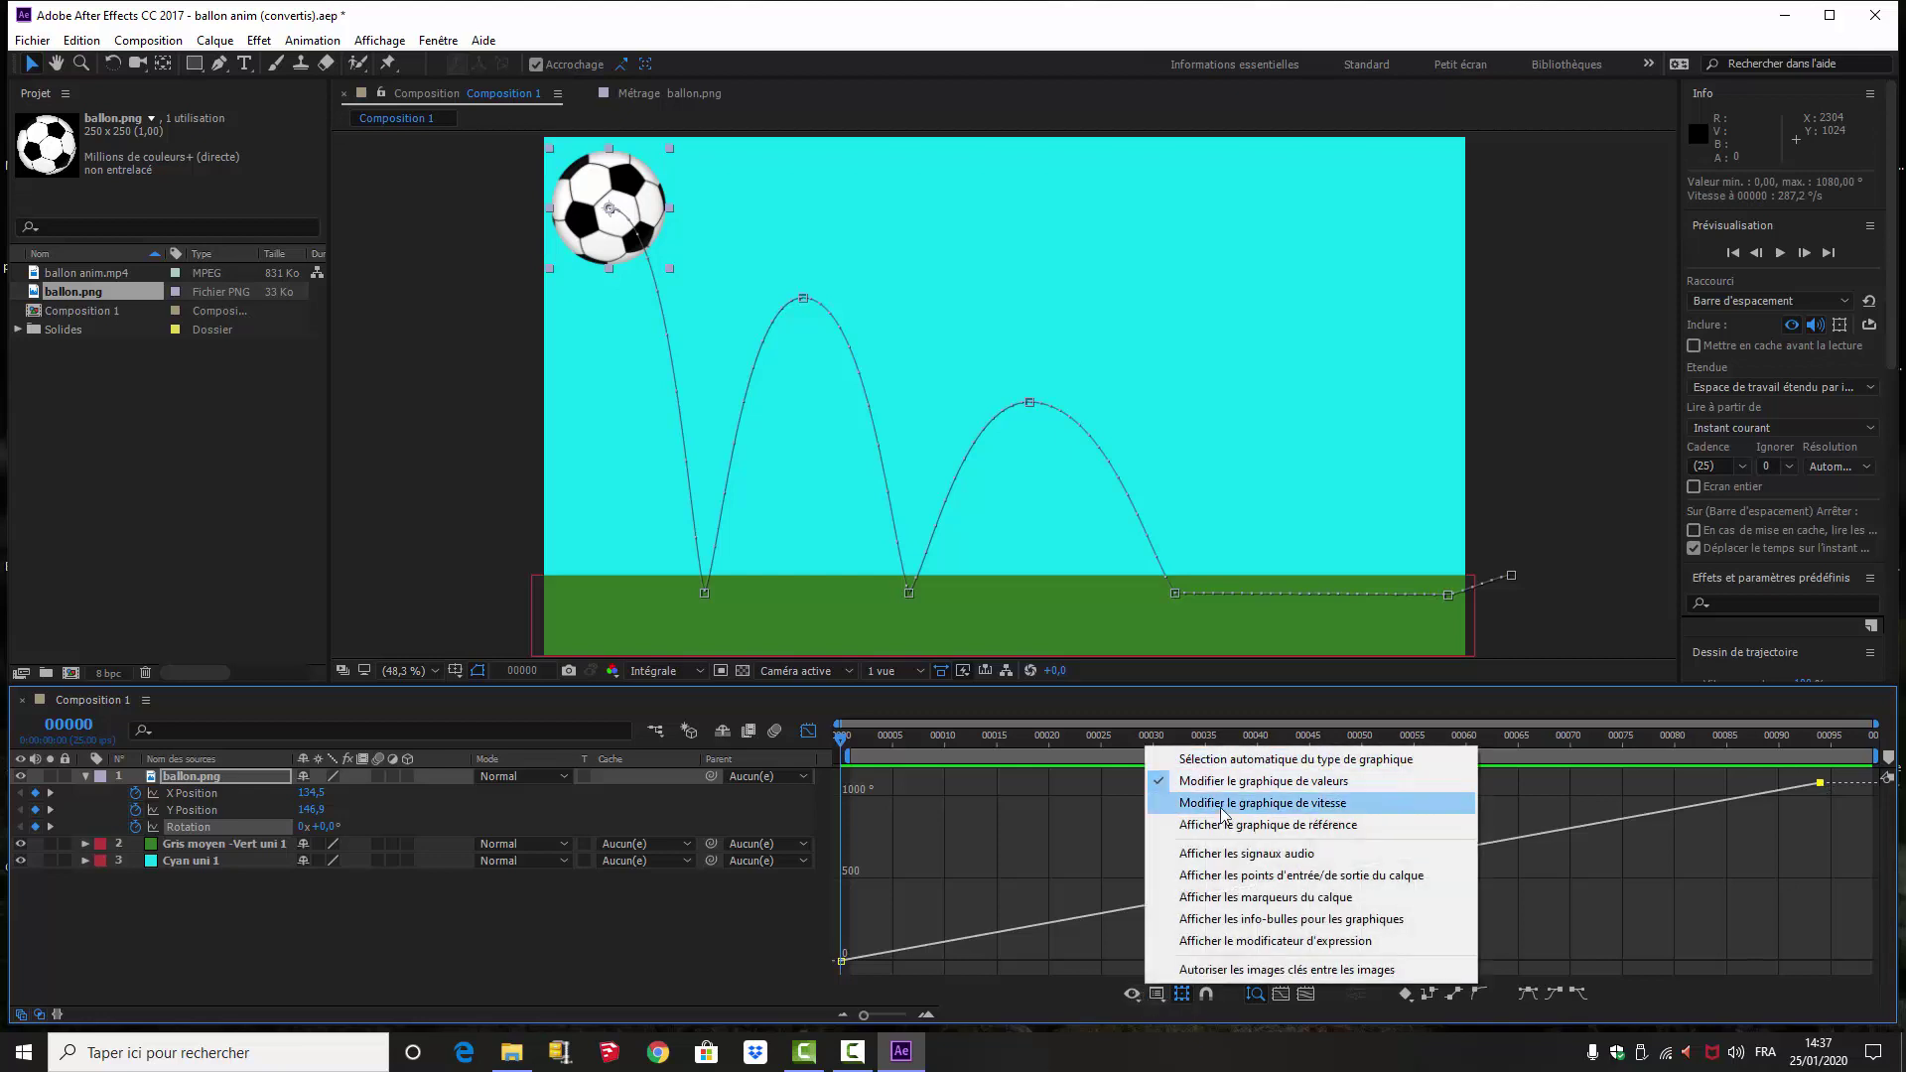
click(1160, 802)
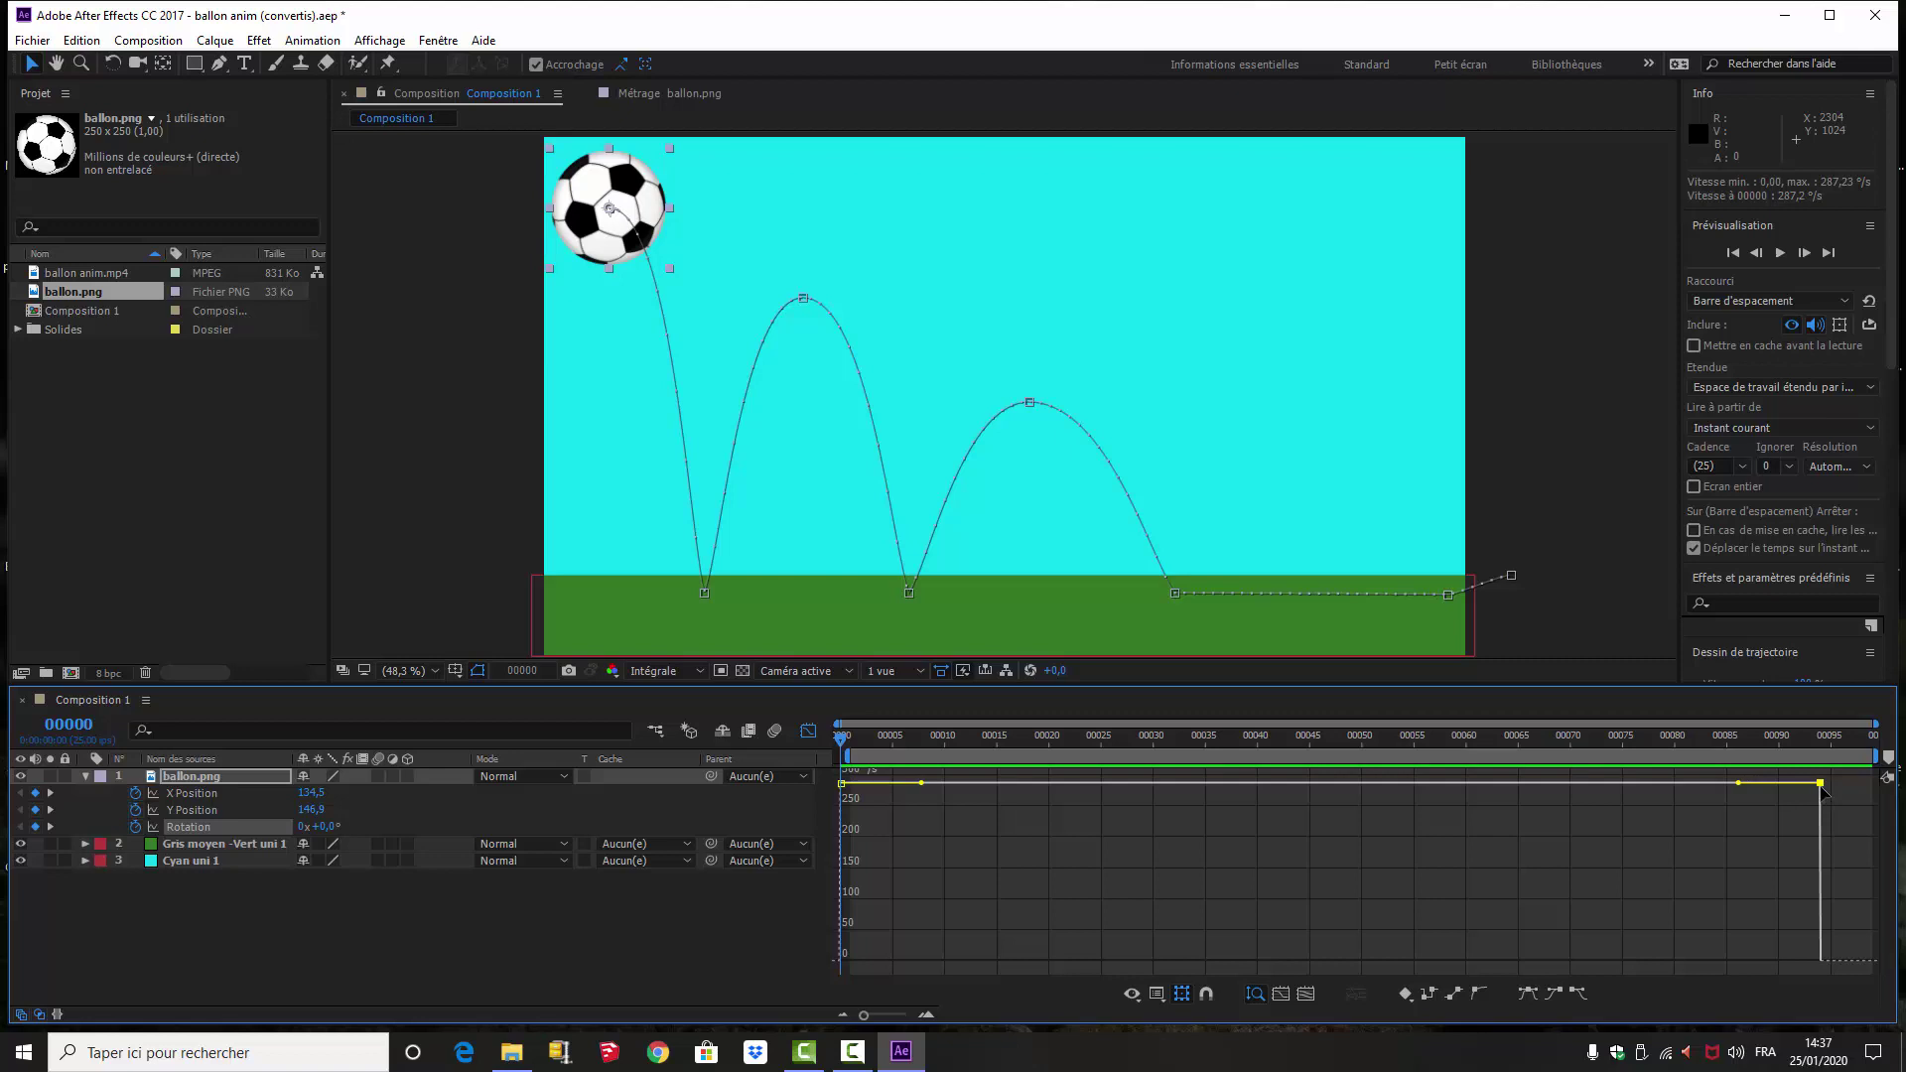
- Shape Rotation's speed curve to fall from about 429°/s at the start to nearly zero around frame 92, lengthening both handles
drag(1823, 804, 1799, 958)
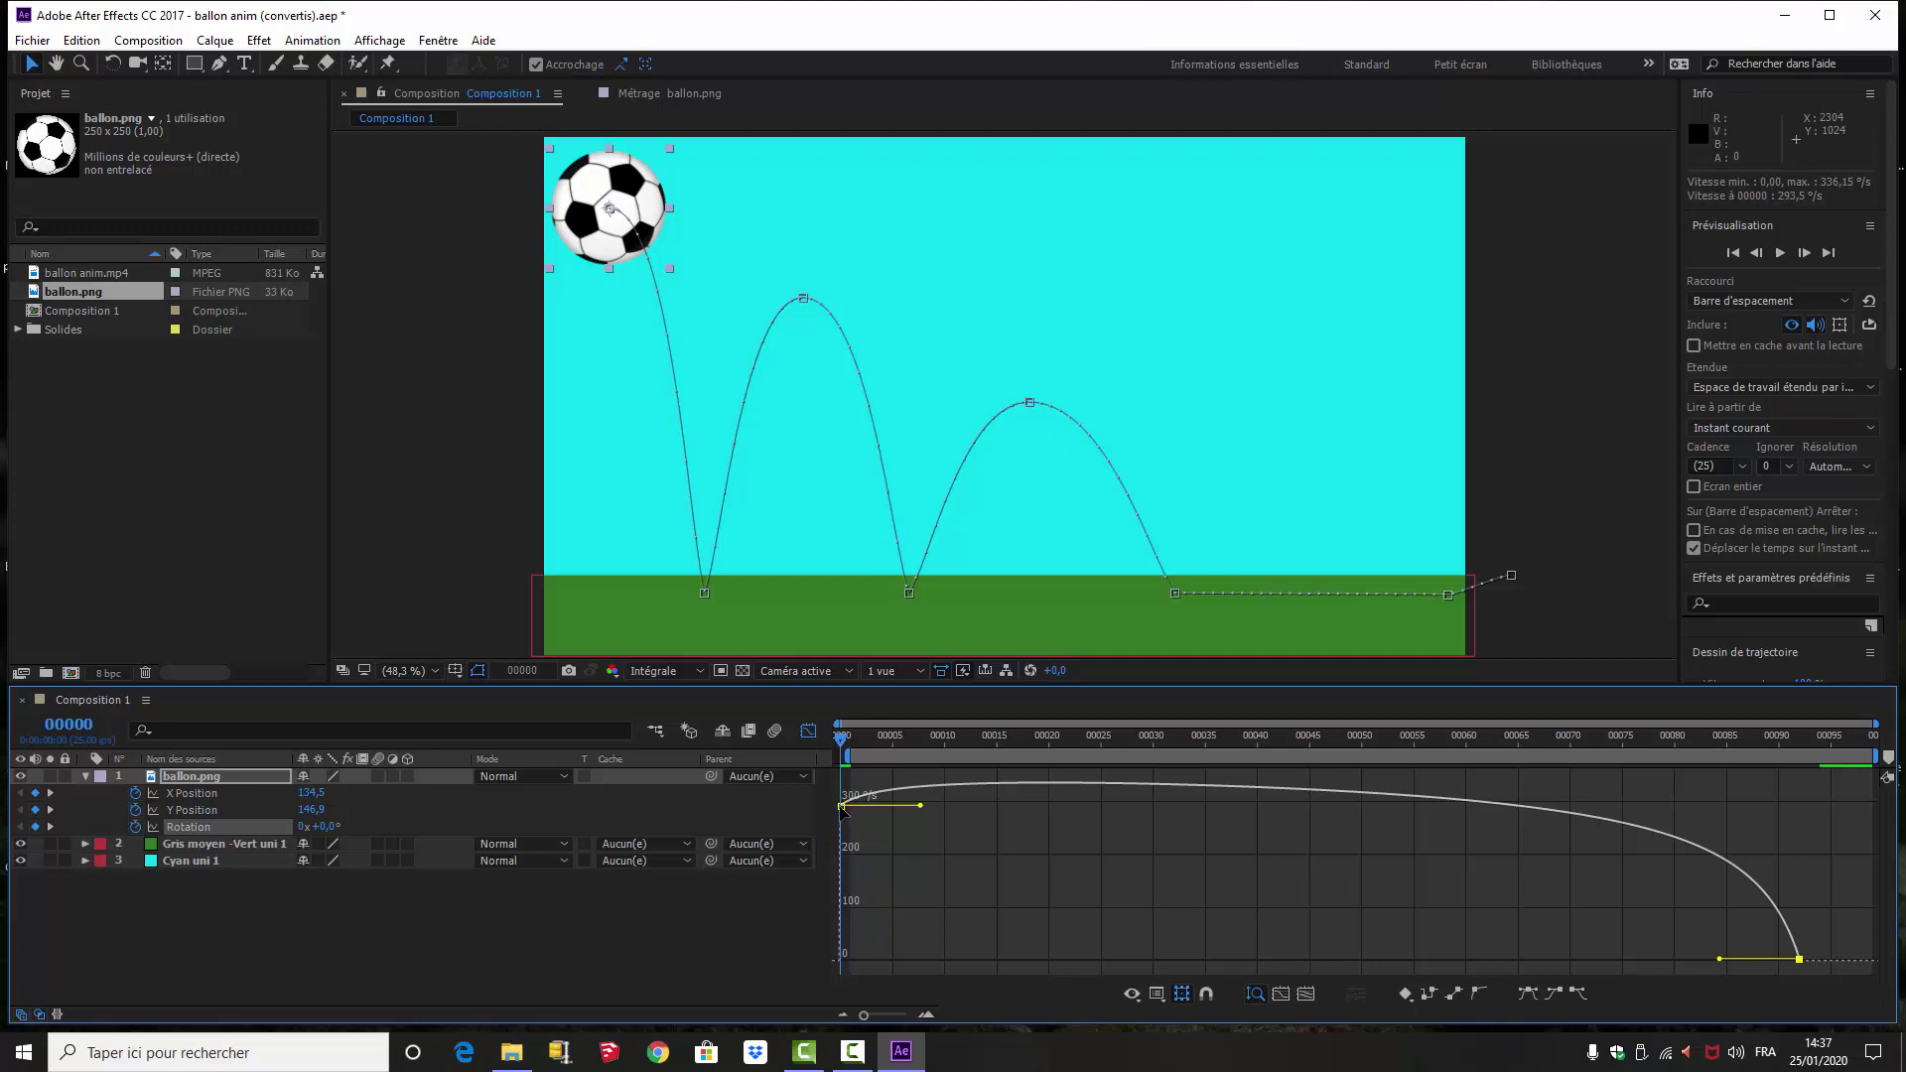
drag(841, 804, 1061, 789)
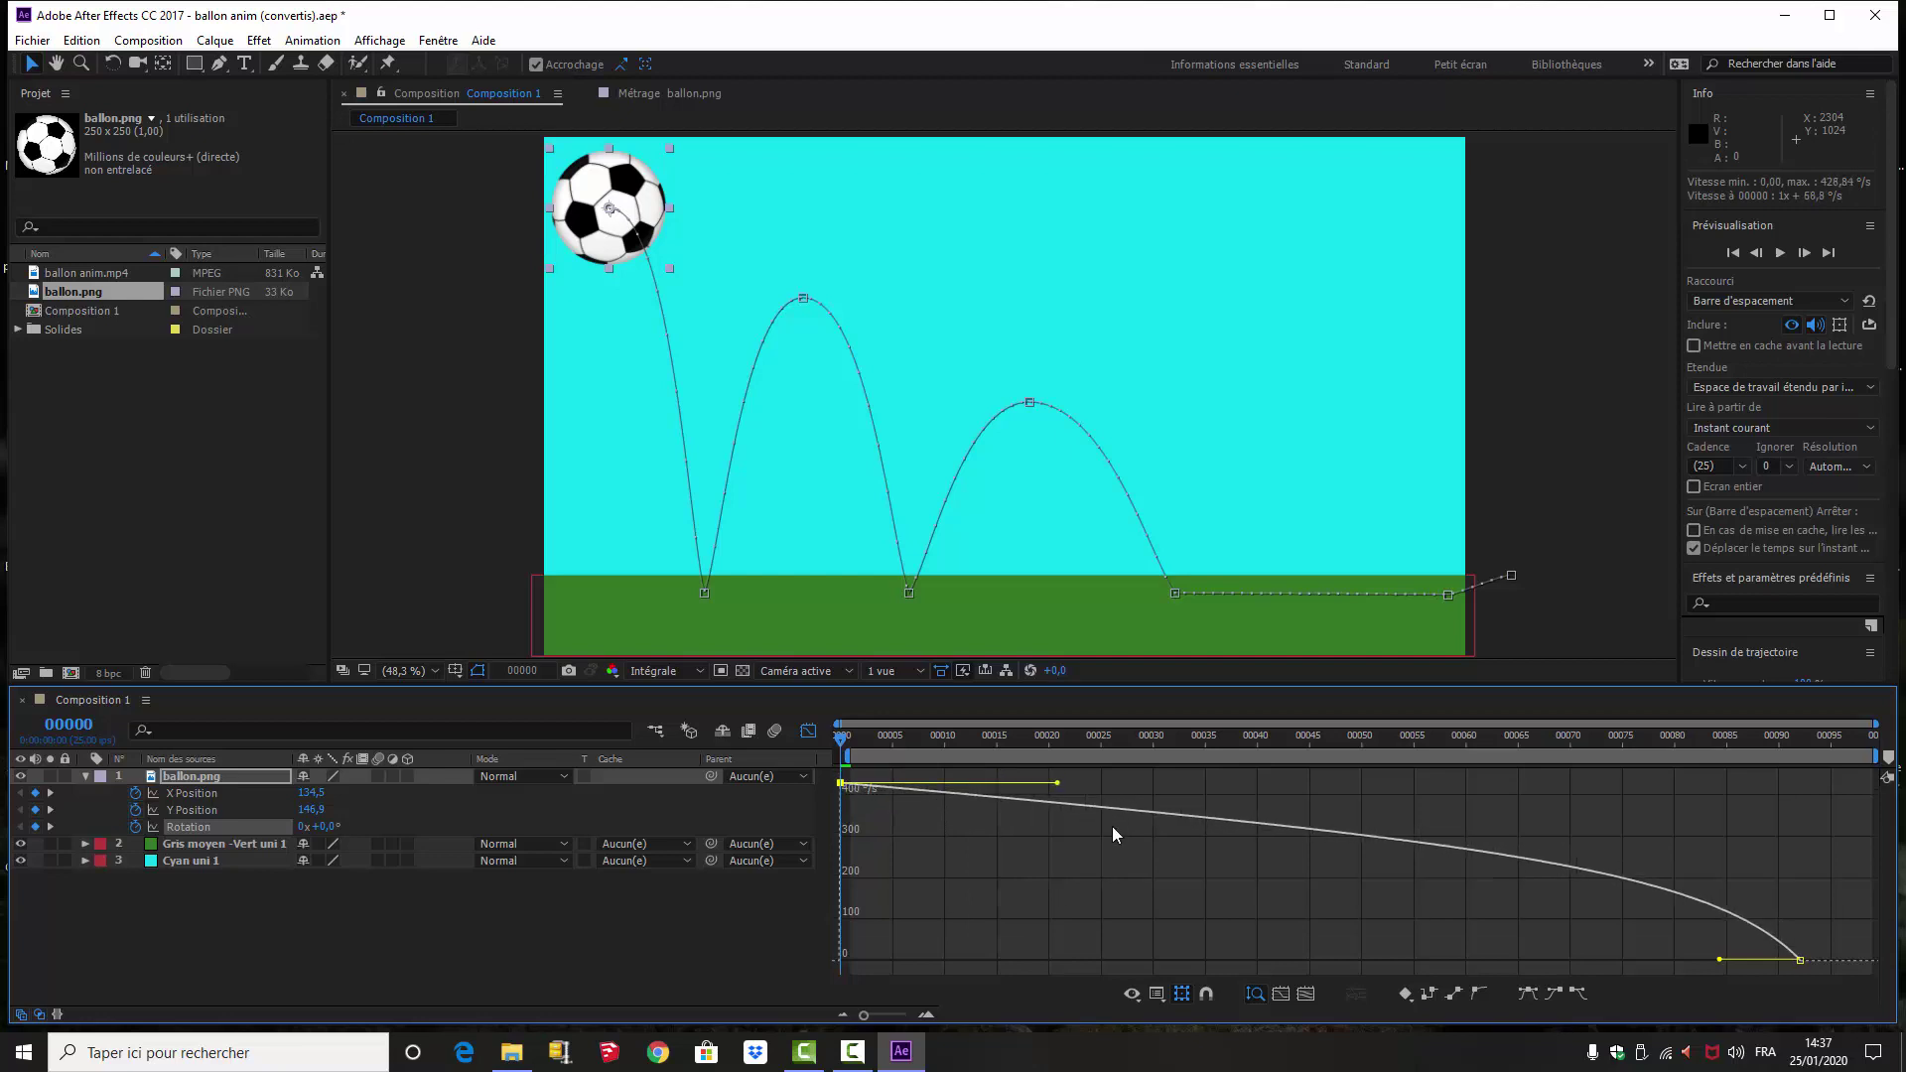
drag(1722, 960, 1664, 954)
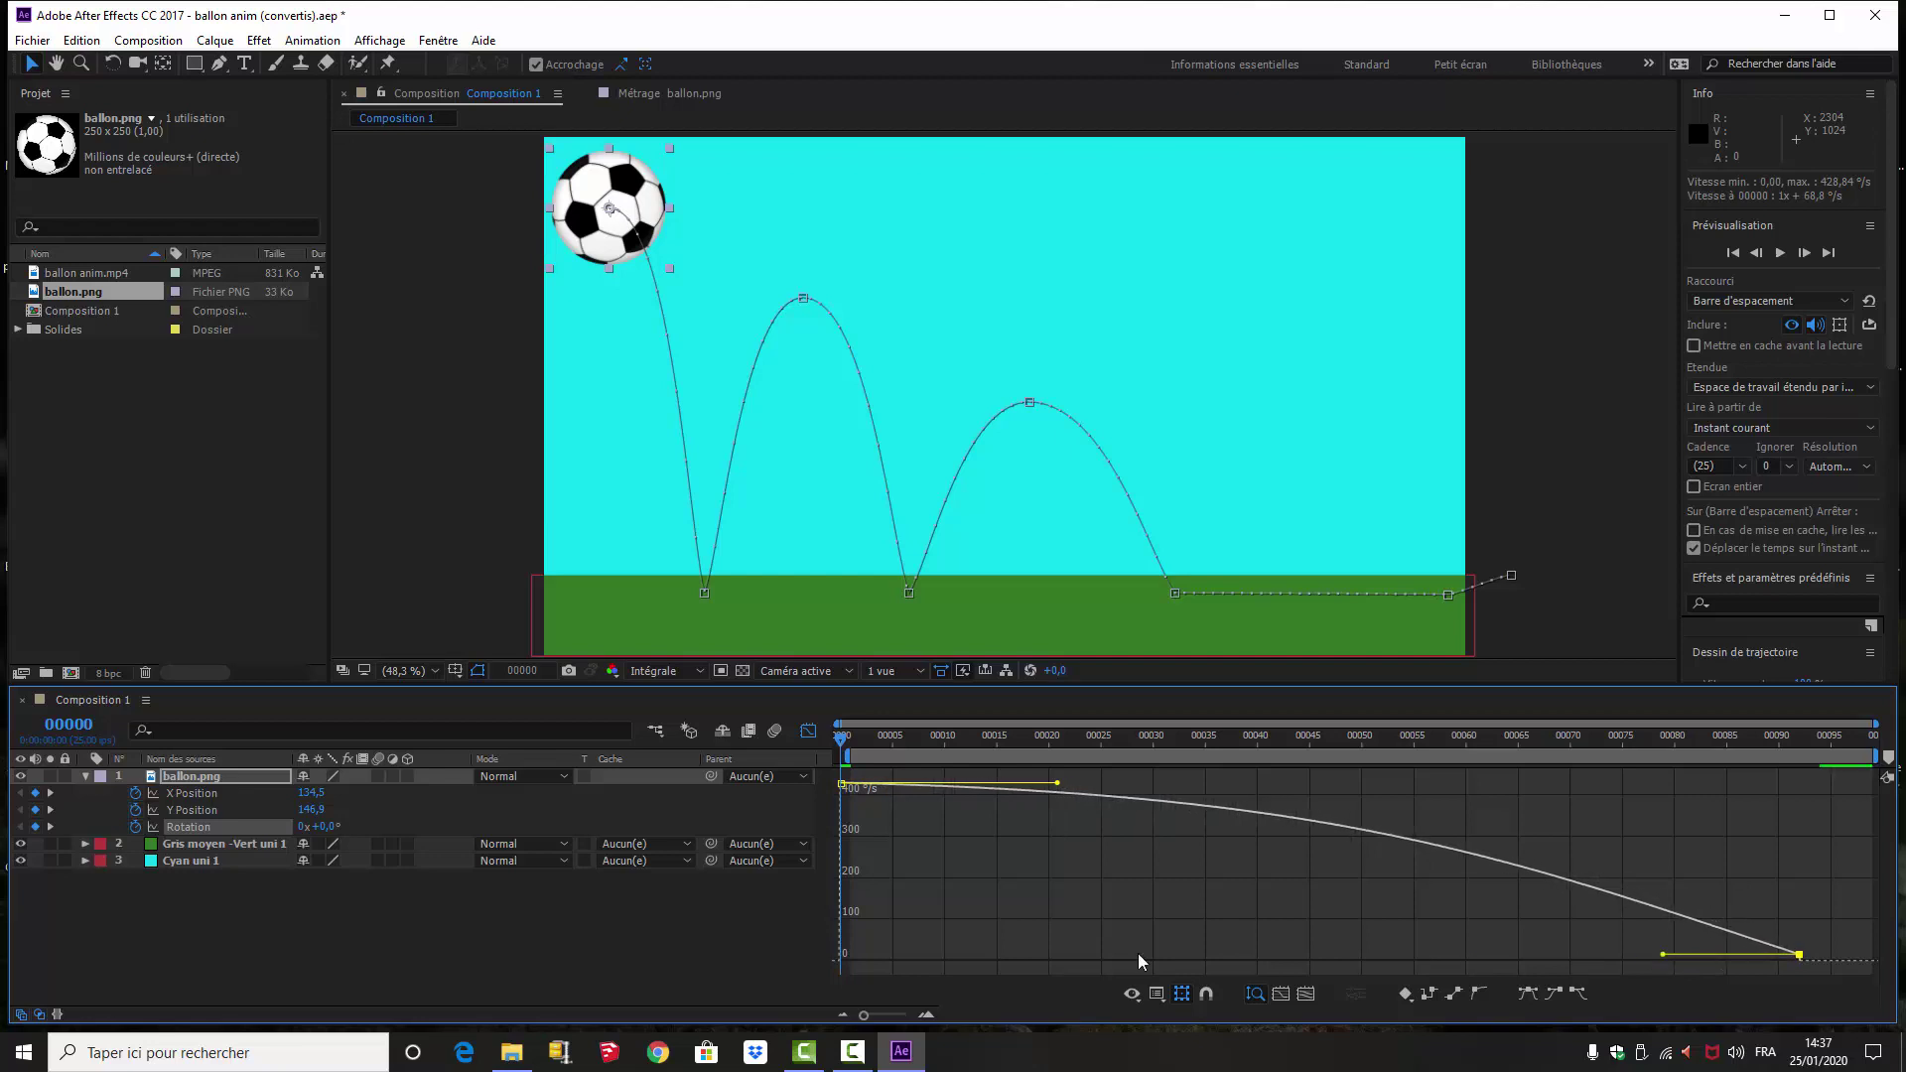
- Preview the ball with its decelerating rotation
key(space)
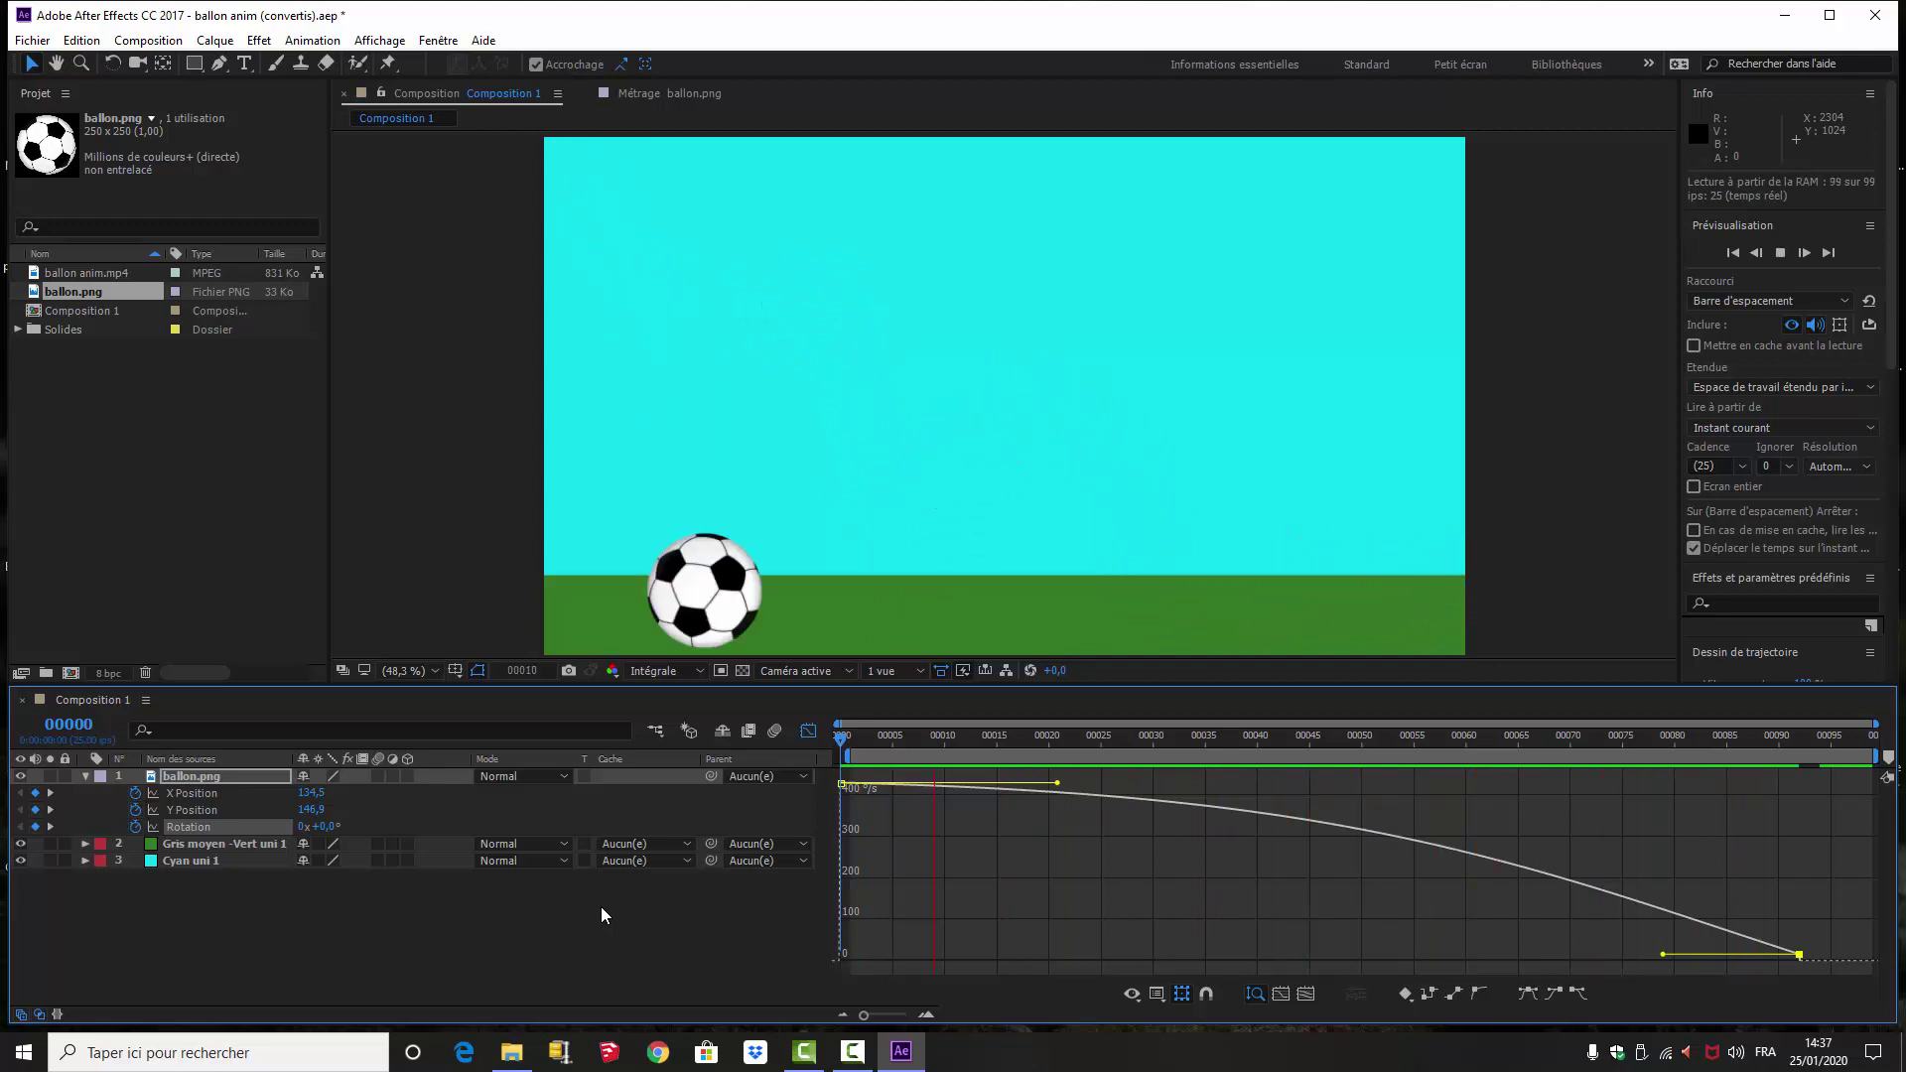
key(space)
key(space)
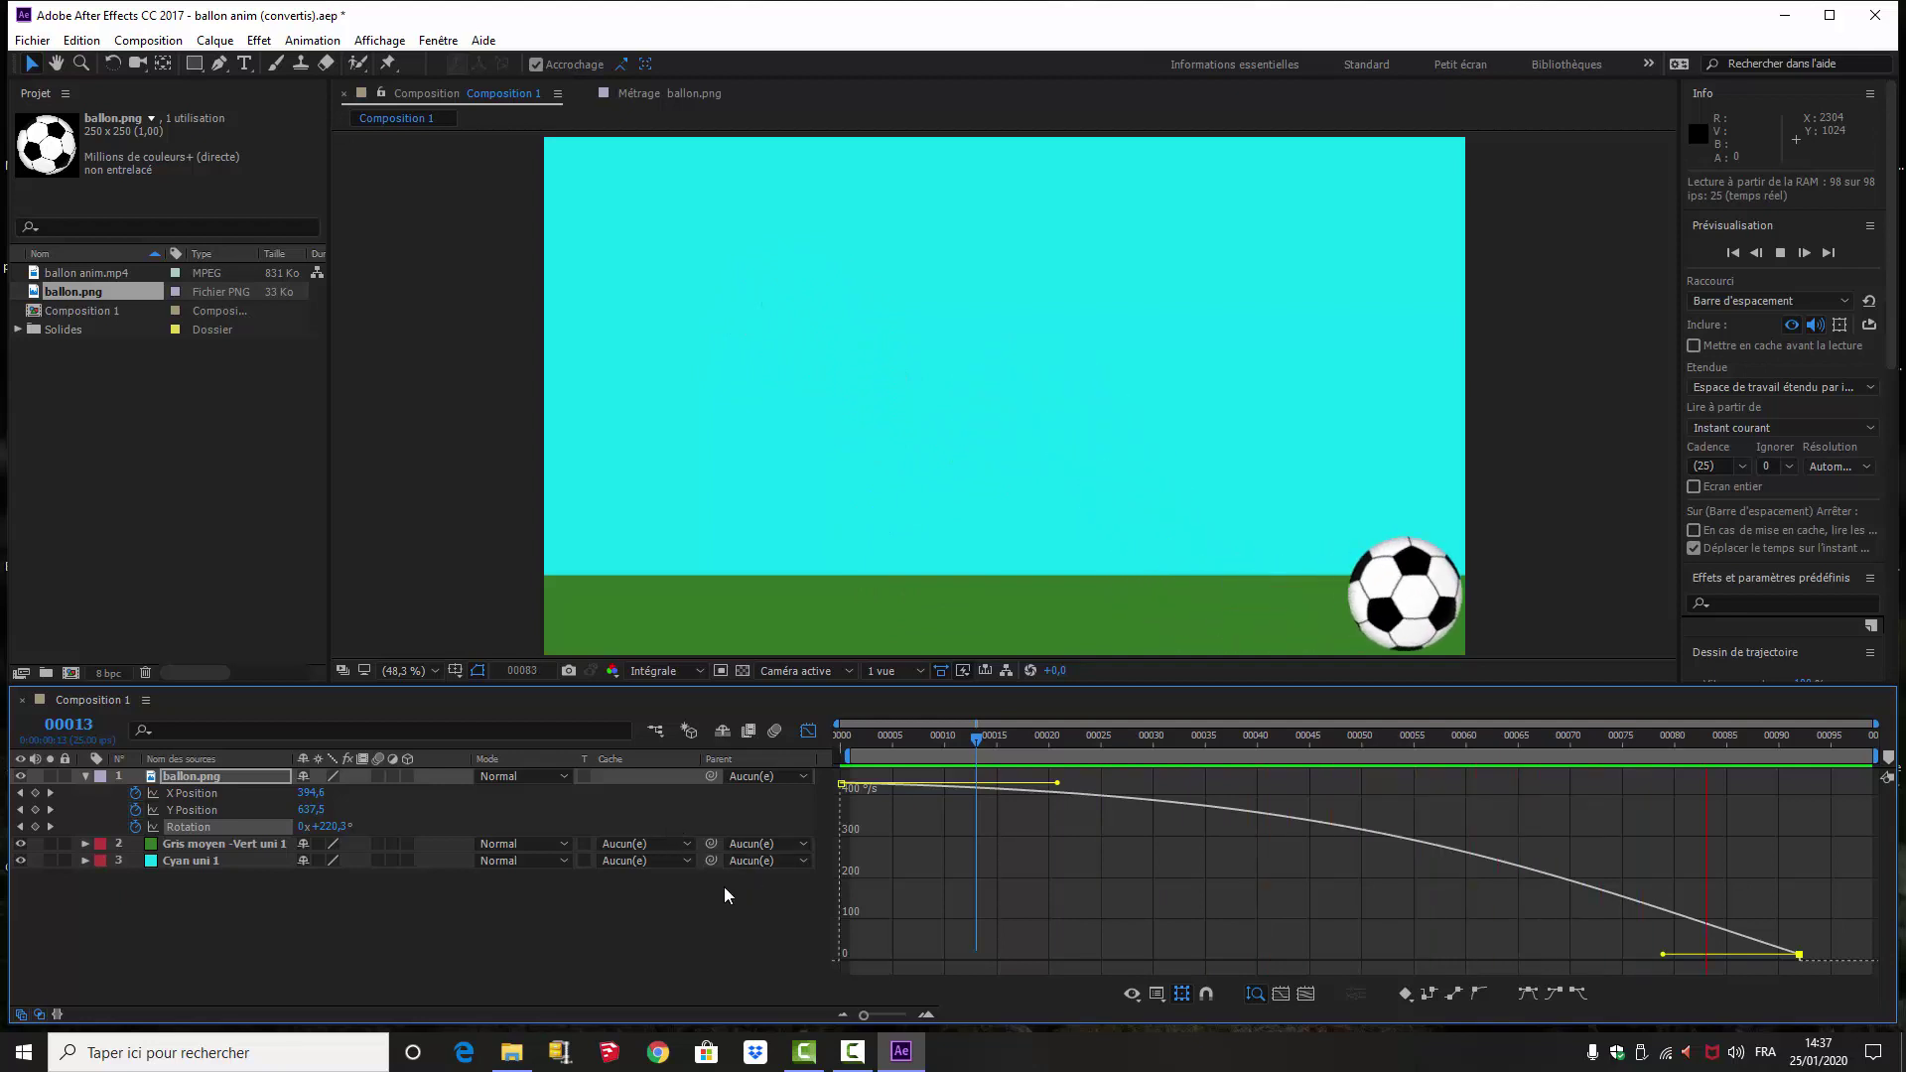
key(space)
- Close the Graph Editor, collapse the ball layer's properties and play the finished animation
click(809, 732)
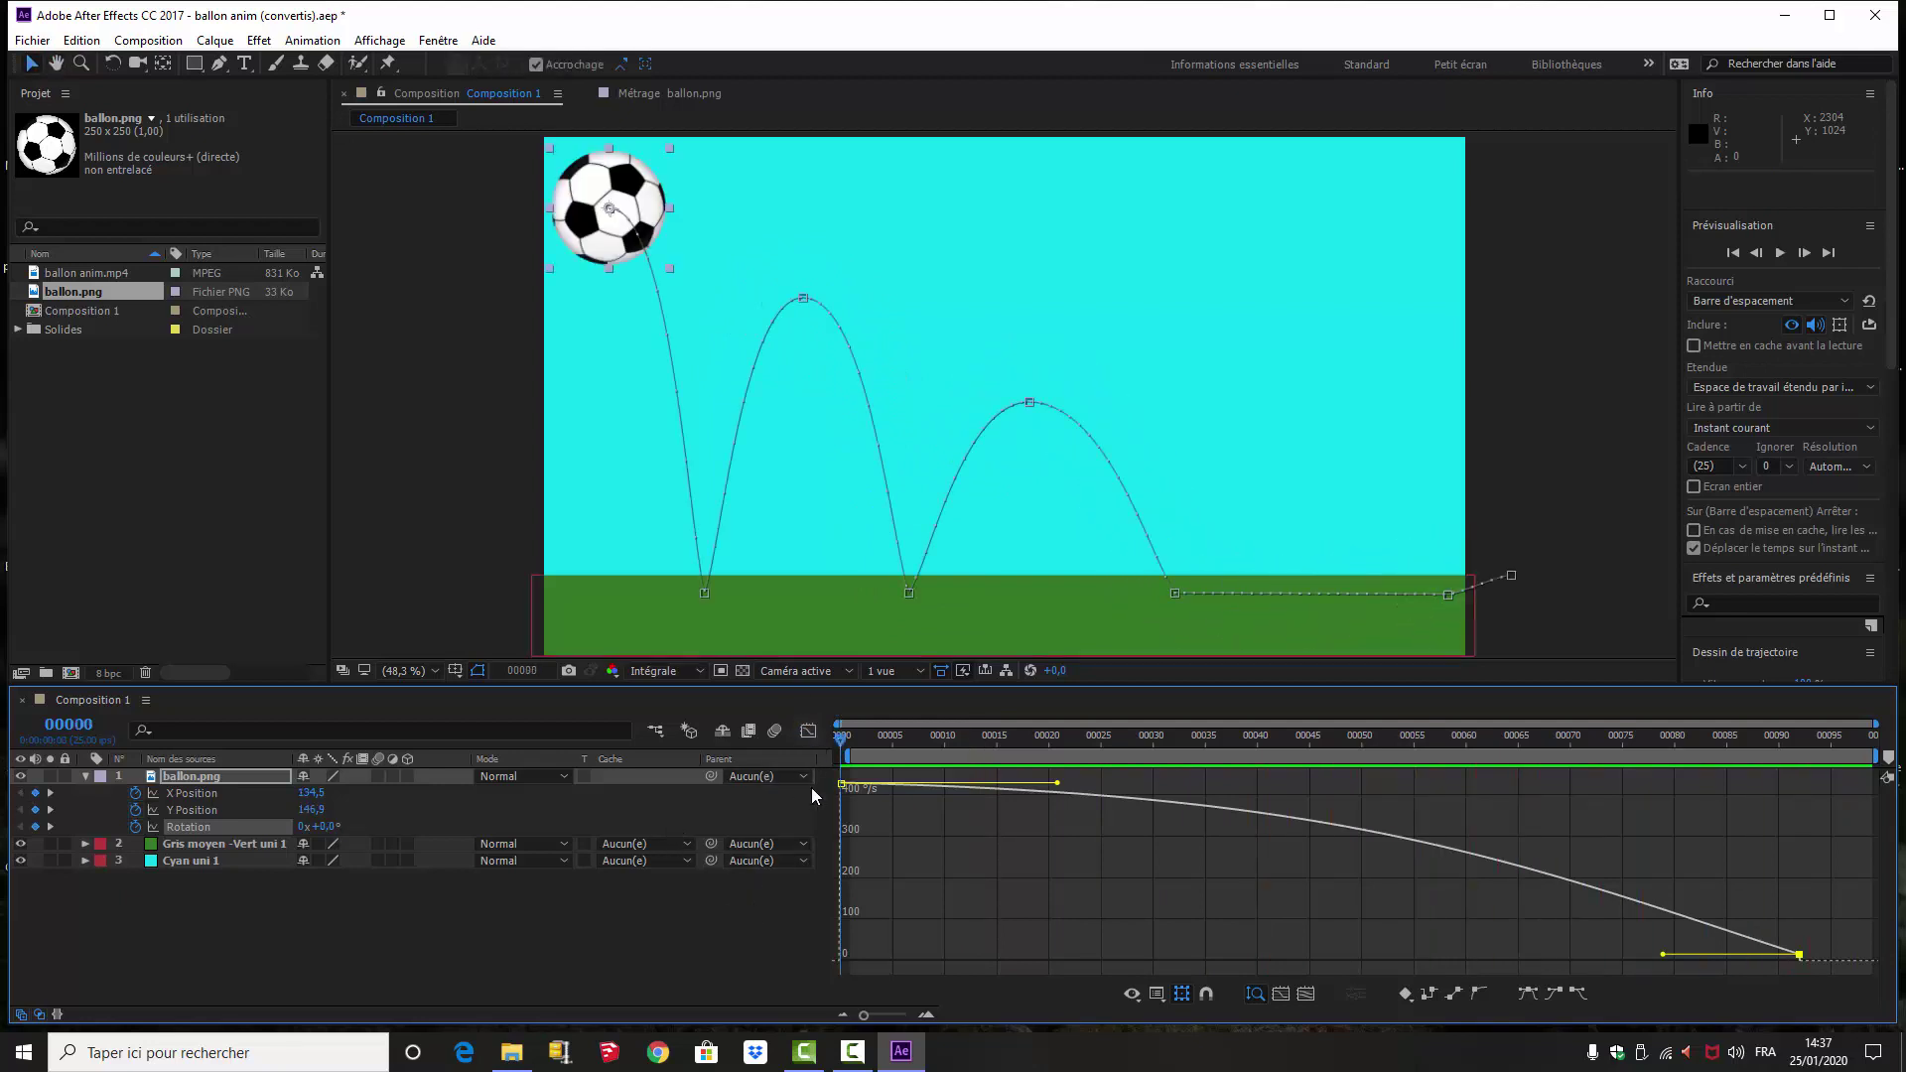
click(85, 775)
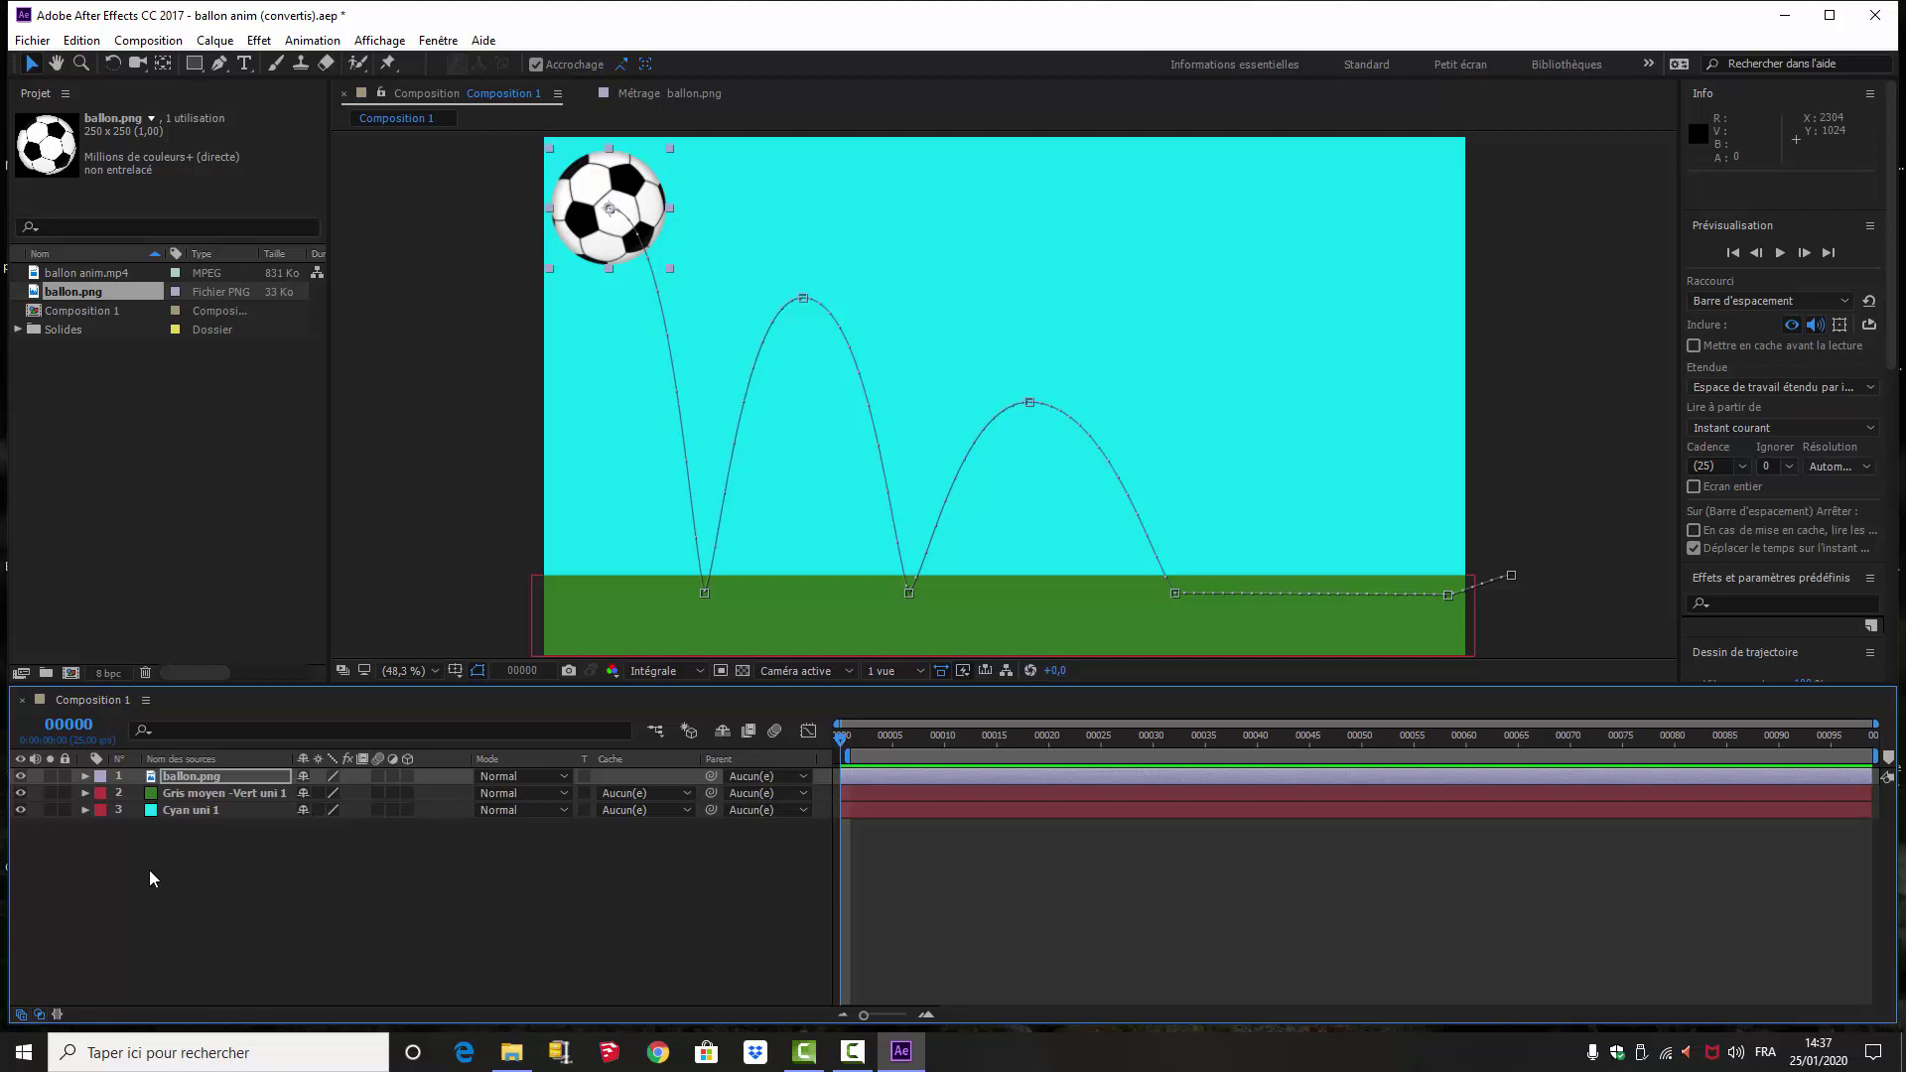
key(space)
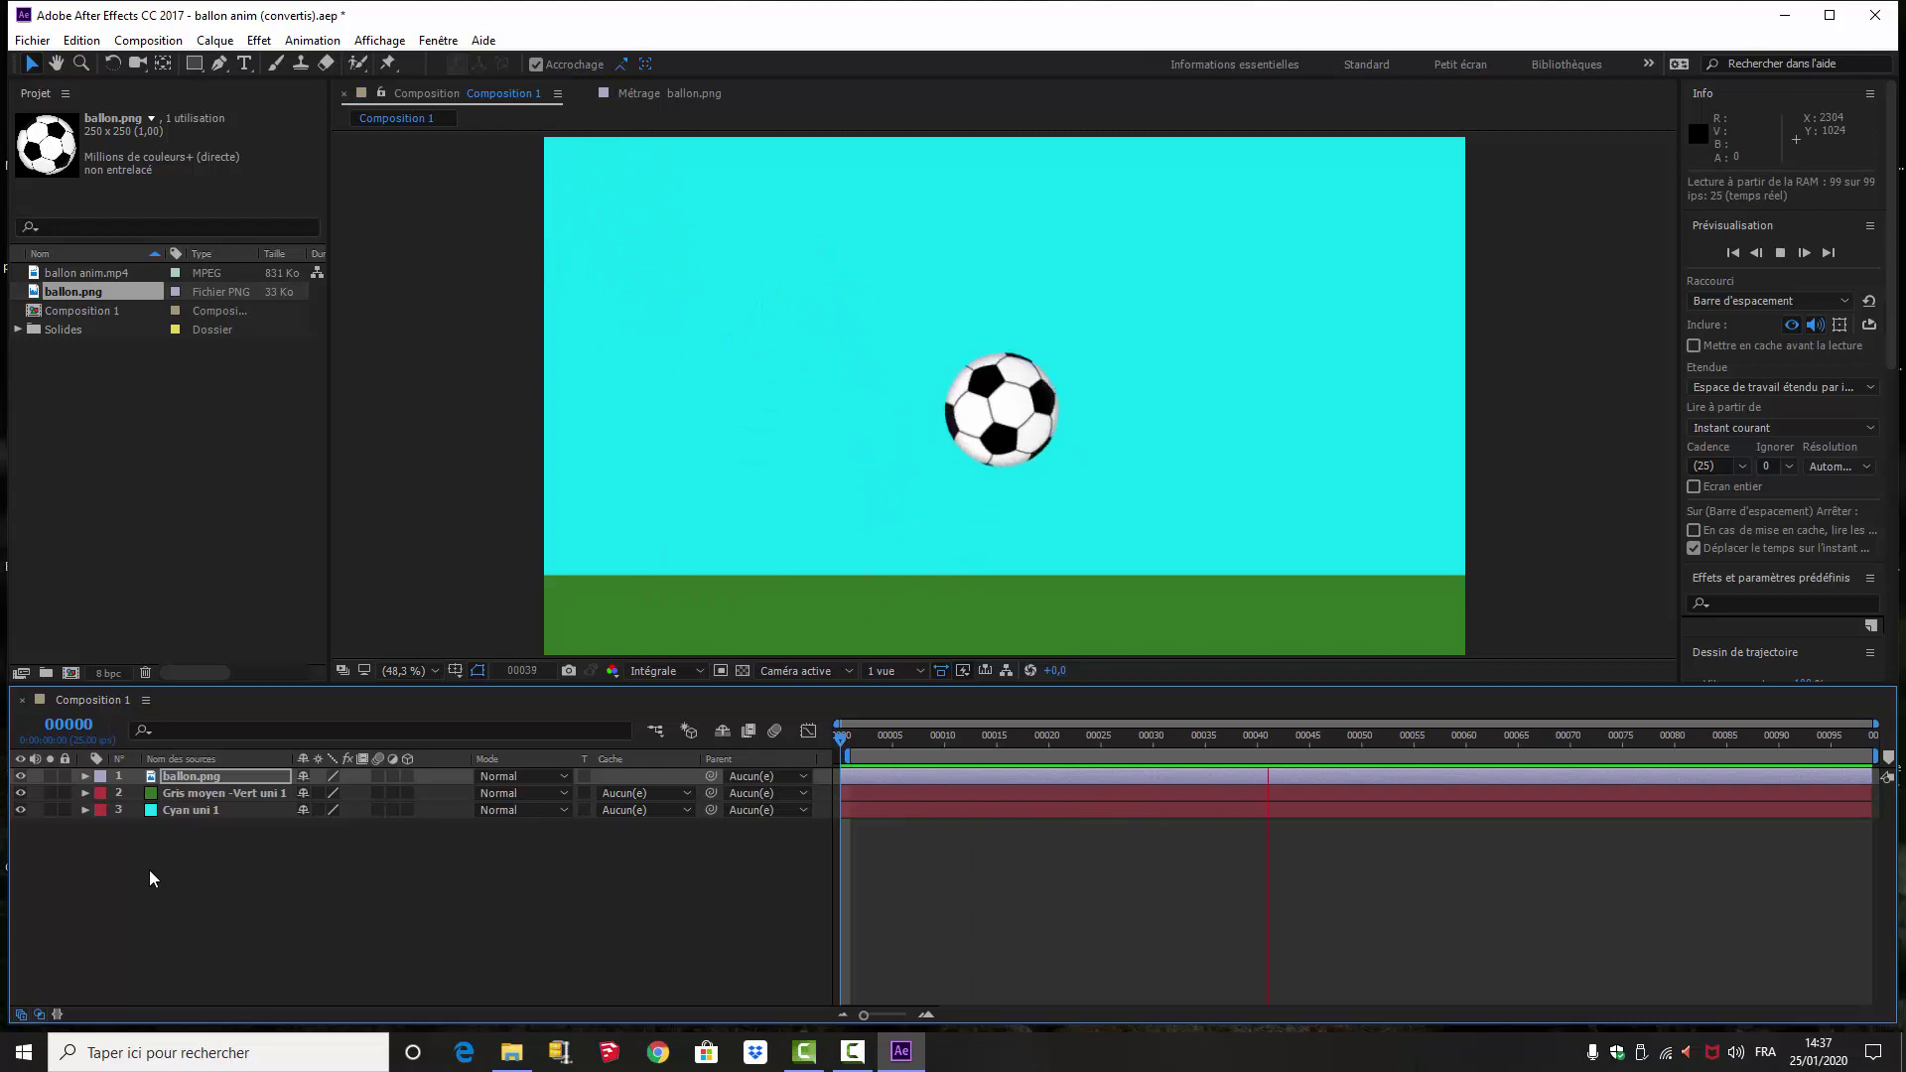